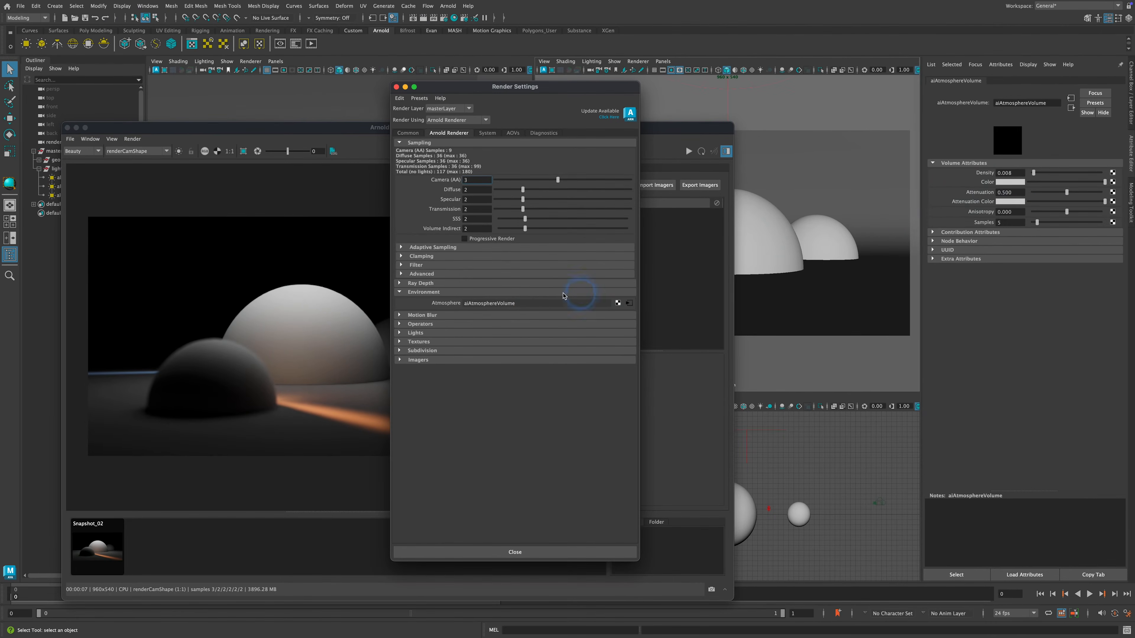
Step: Raise the aiAtmosphereVolume Density from zero to 0.01
click(1017, 175)
key(BackSpace)
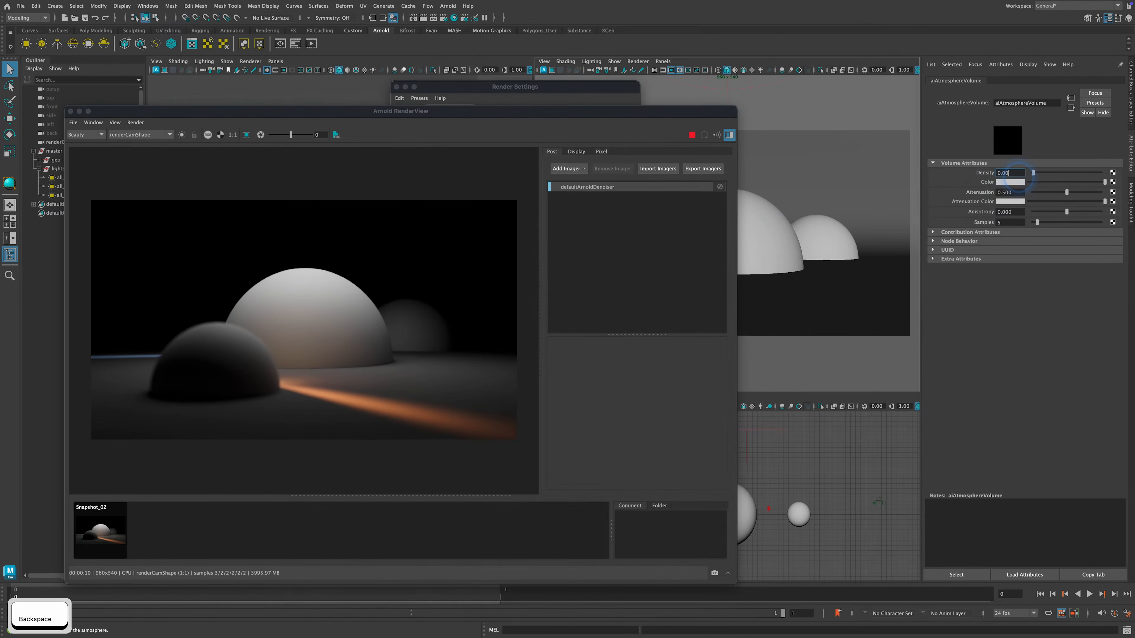
text(1)
key(Return)
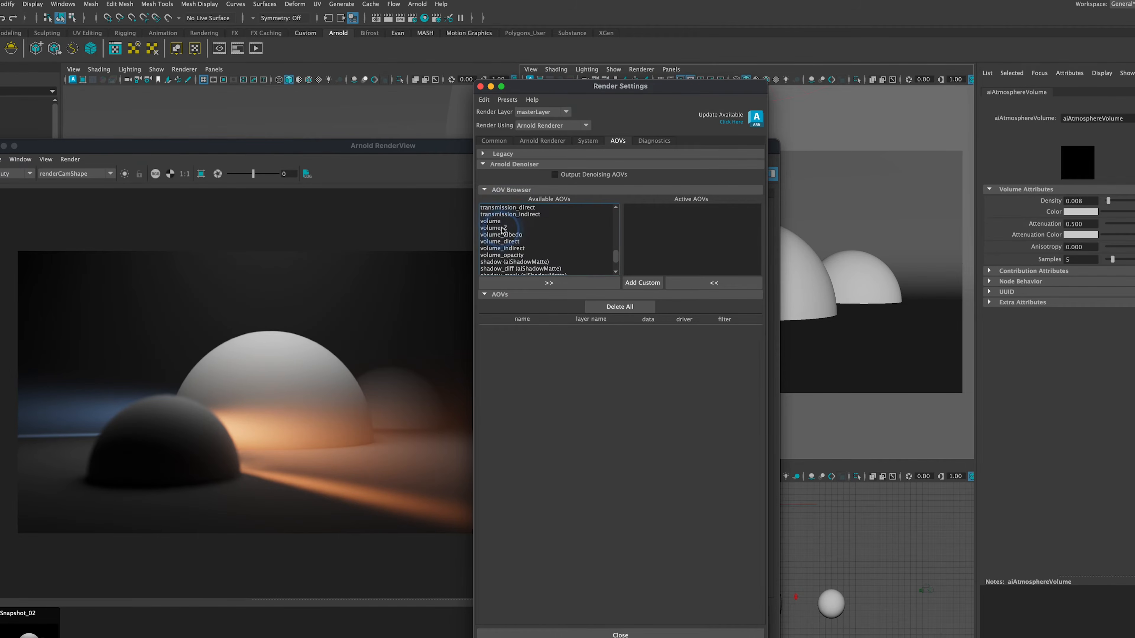
Step: Add the volume AOV to the active AOVs and display it in the render view
click(490, 220)
click(549, 283)
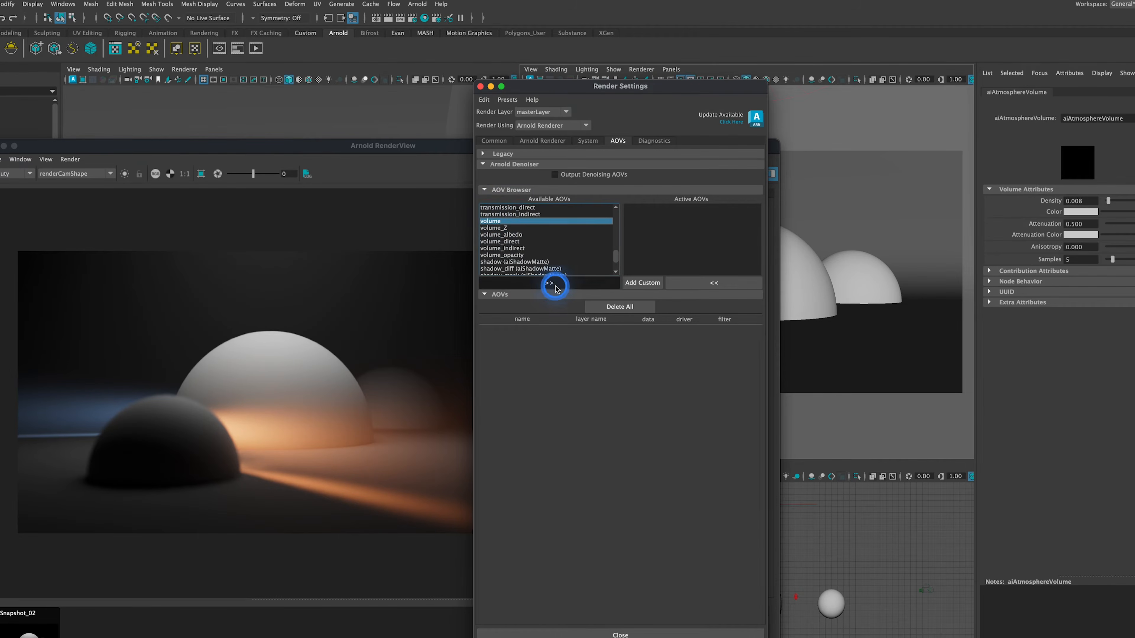
click(688, 206)
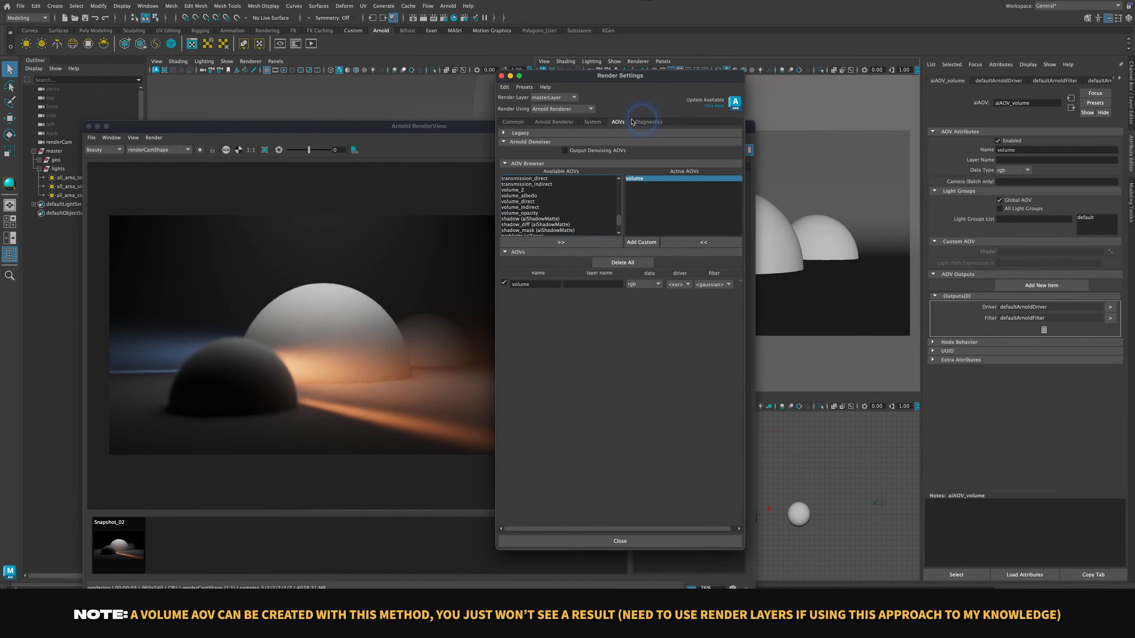
click(104, 150)
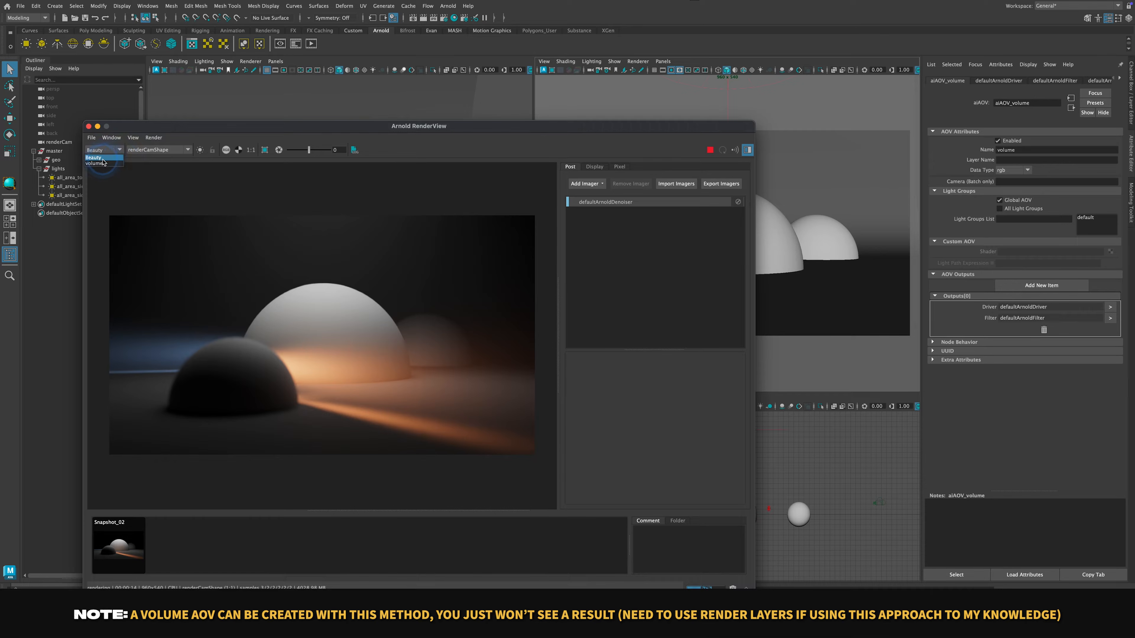
click(102, 163)
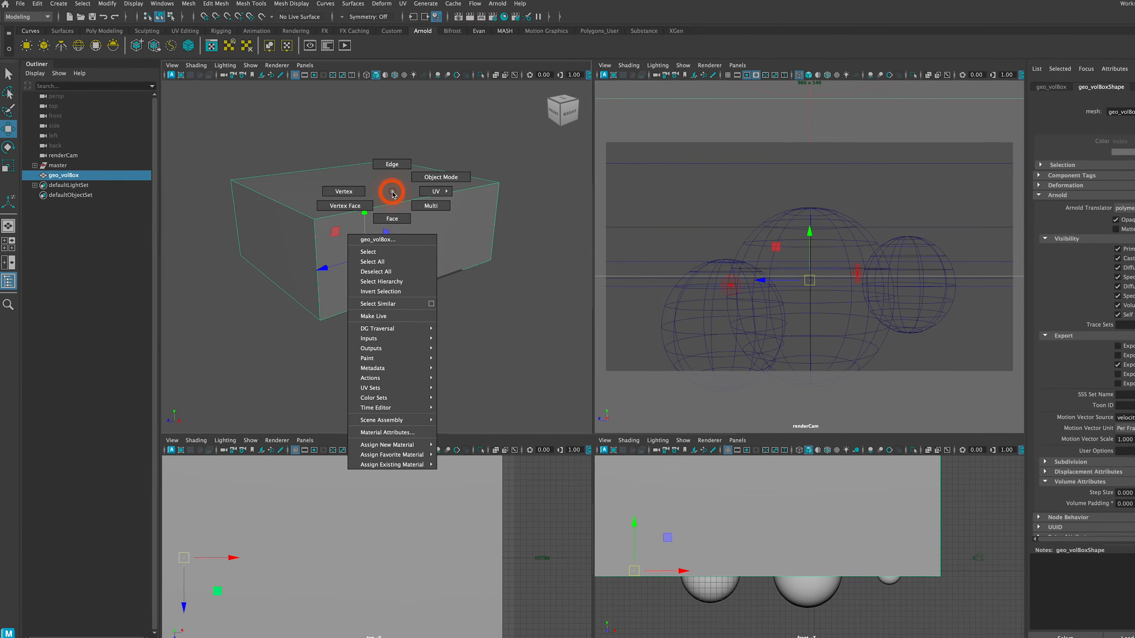
Step: Assign a material to the geo_volBox mesh
right_drag(393, 190, 431, 459)
click(512, 239)
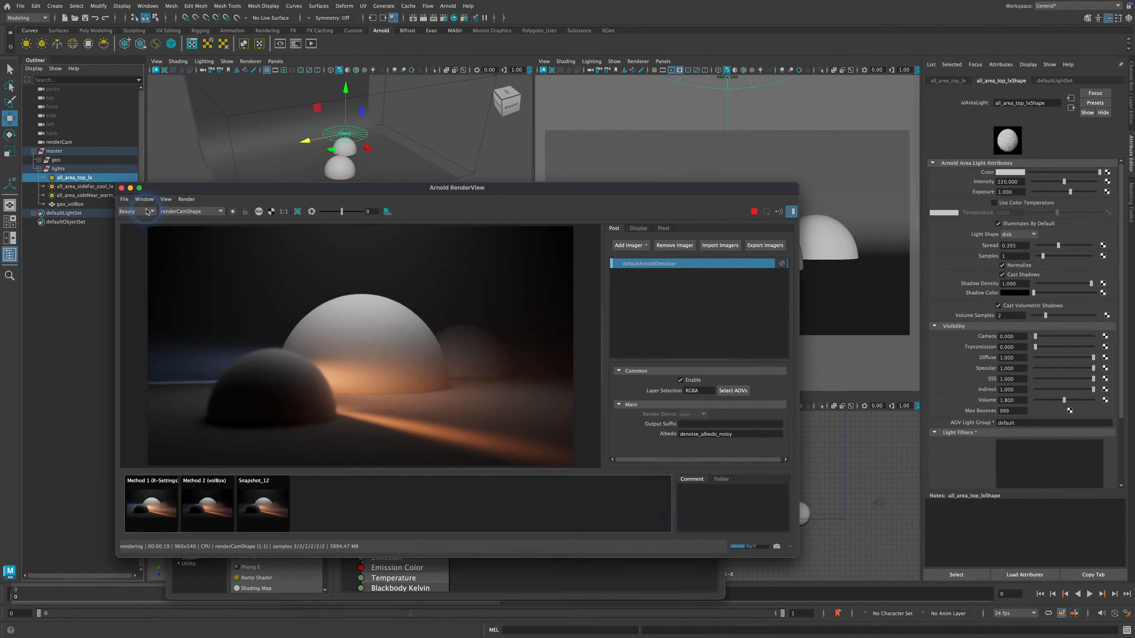
Step: Display the volume AOV in the render view and set the denoiser's layer selection to both volume and RGBA
click(136, 211)
click(134, 224)
click(732, 390)
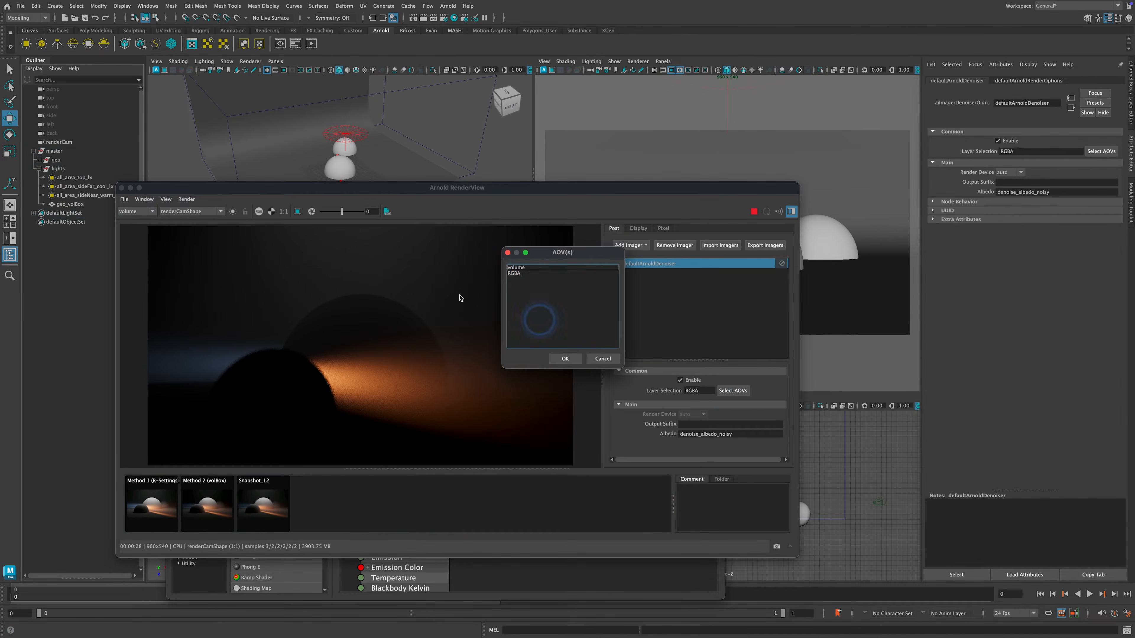
click(519, 267)
shift+click(520, 273)
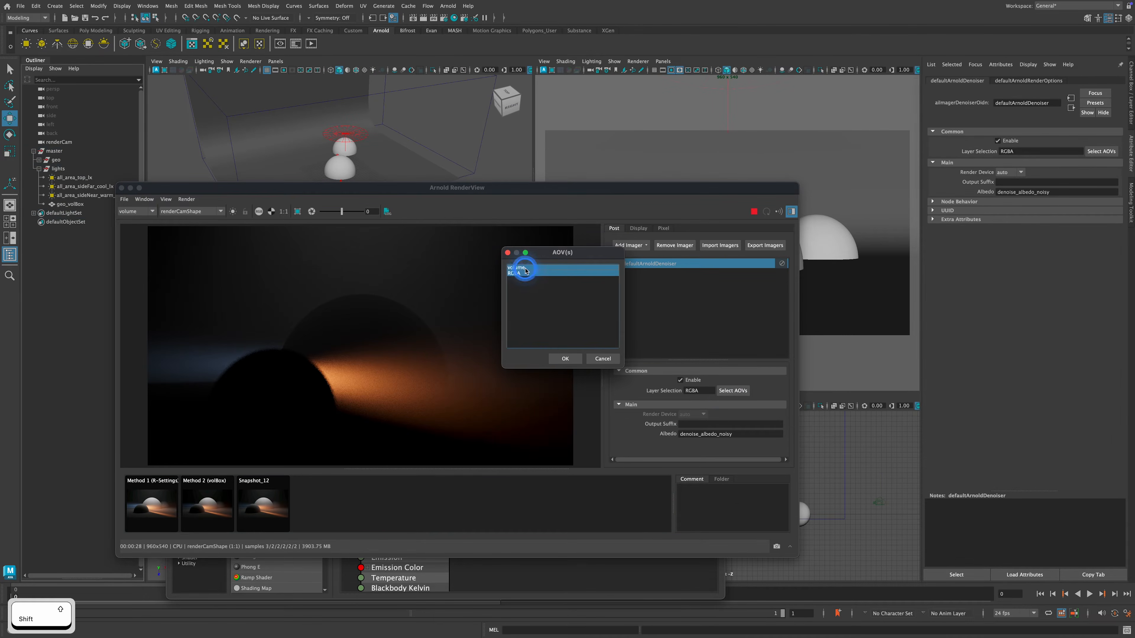
click(566, 359)
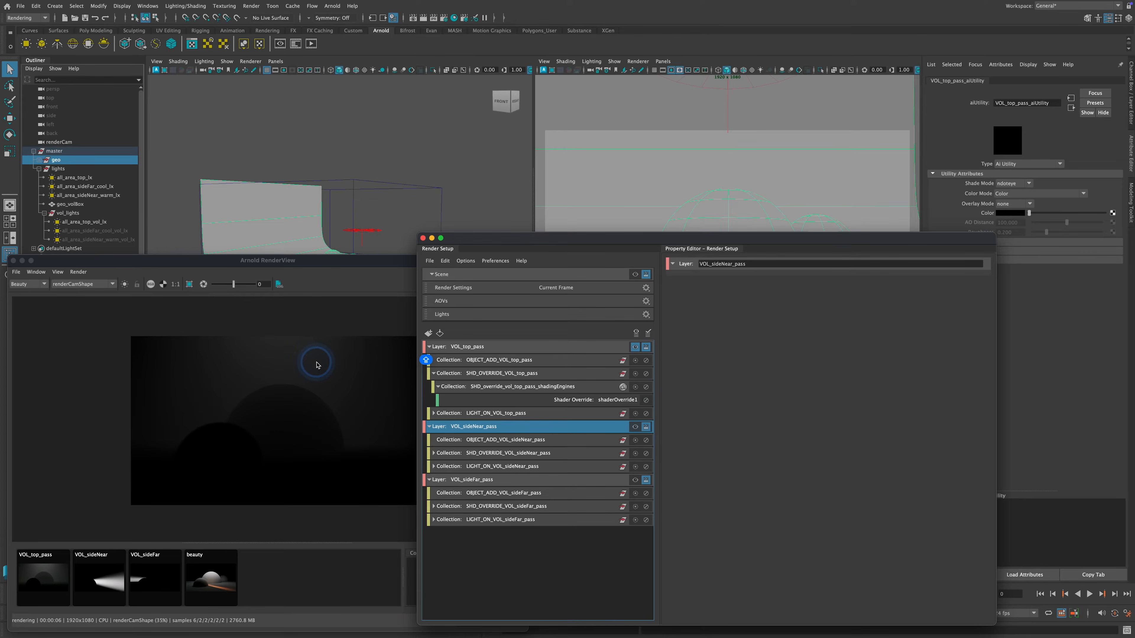
Step: Preview the VOL_sideNear_pass render layer, followed by the VOL_sideFar_pass layer
click(635, 428)
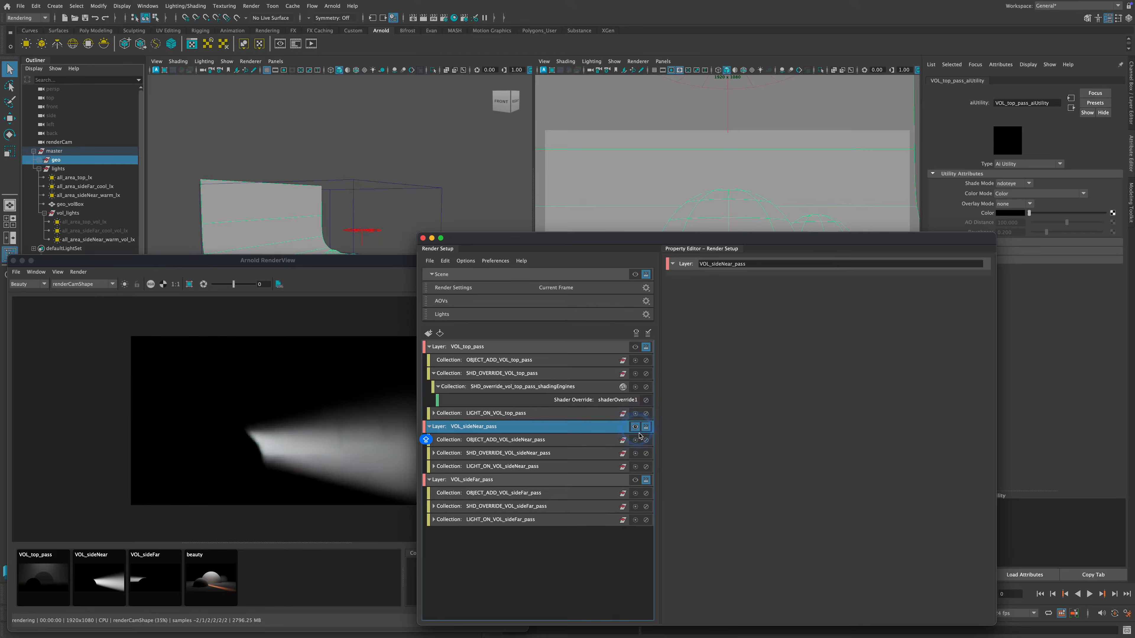
click(635, 480)
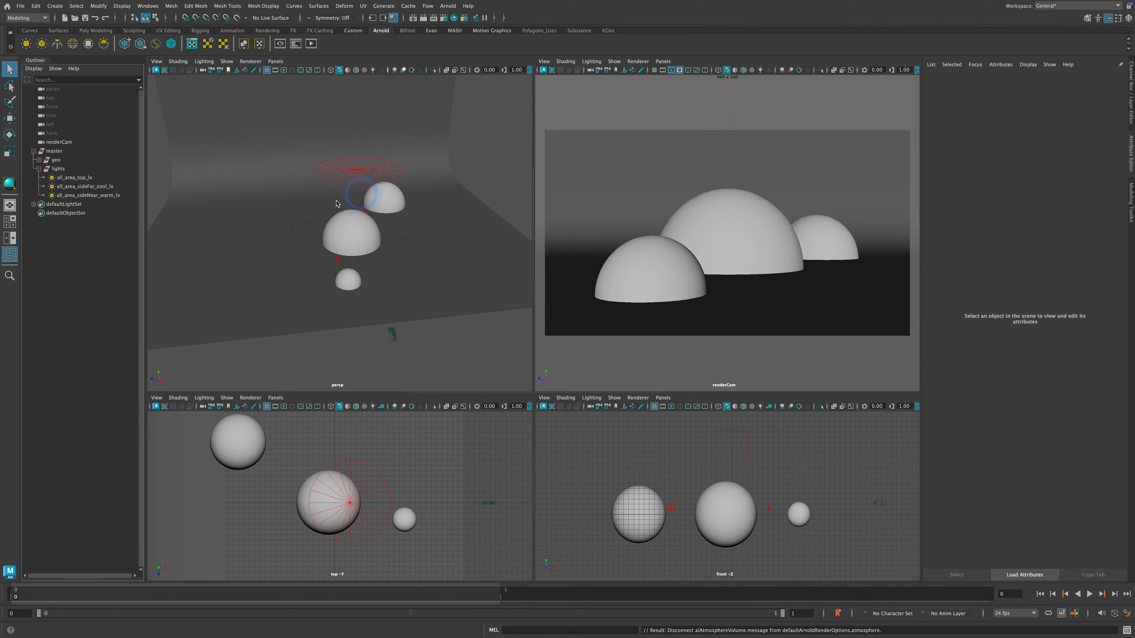
Step: Inspect the area lights around the spheres in the perspective view by selecting them
alt+drag(362, 231, 370, 204)
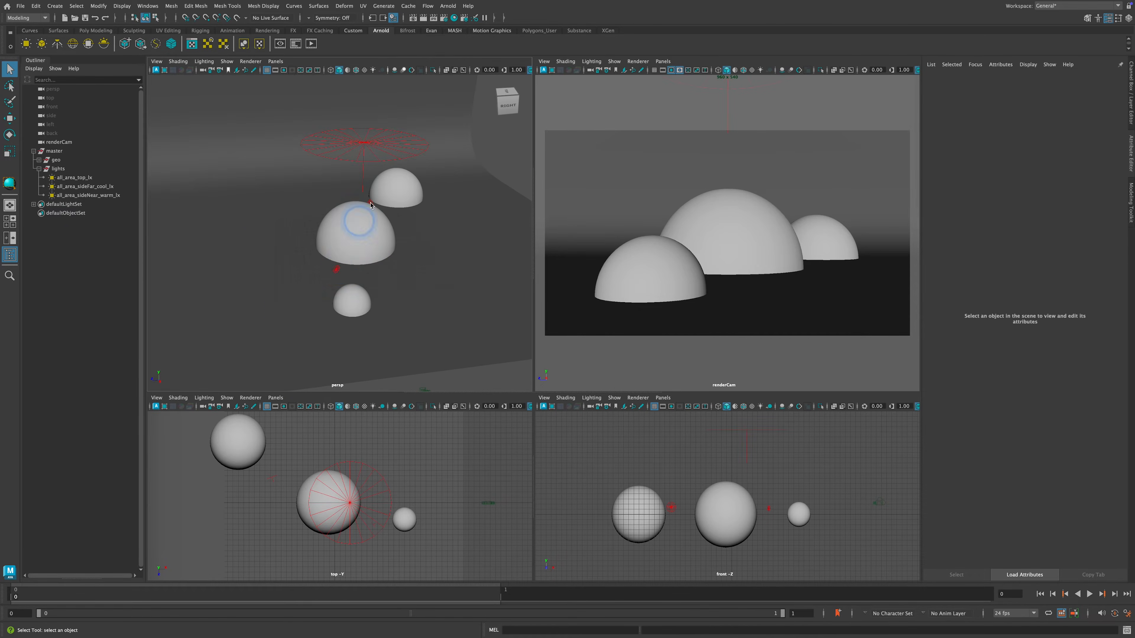
click(338, 269)
click(370, 203)
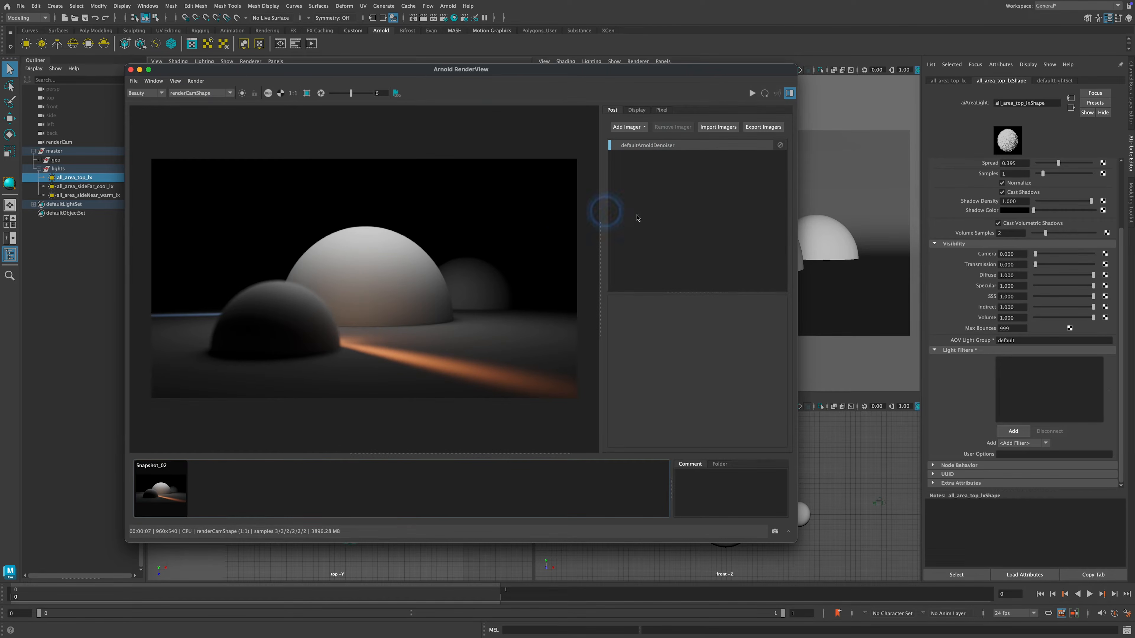
Step: Open the render settings and assign the existing aiAtmosphereVolume as the environment's Atmosphere
drag(480, 70, 416, 121)
click(458, 20)
drag(338, 120, 514, 95)
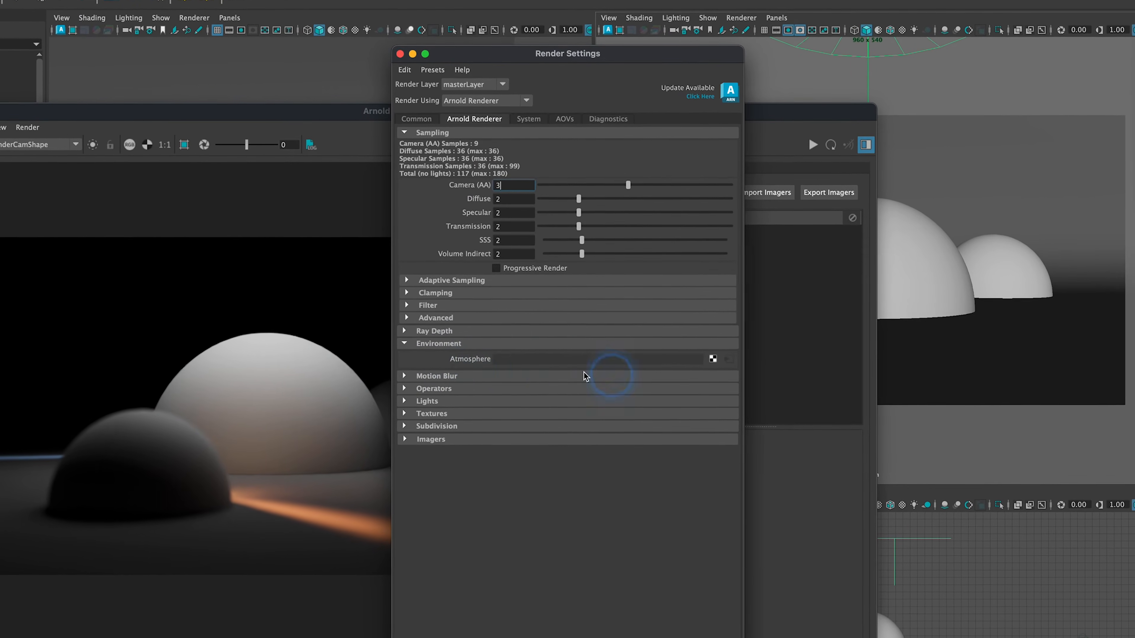
click(722, 357)
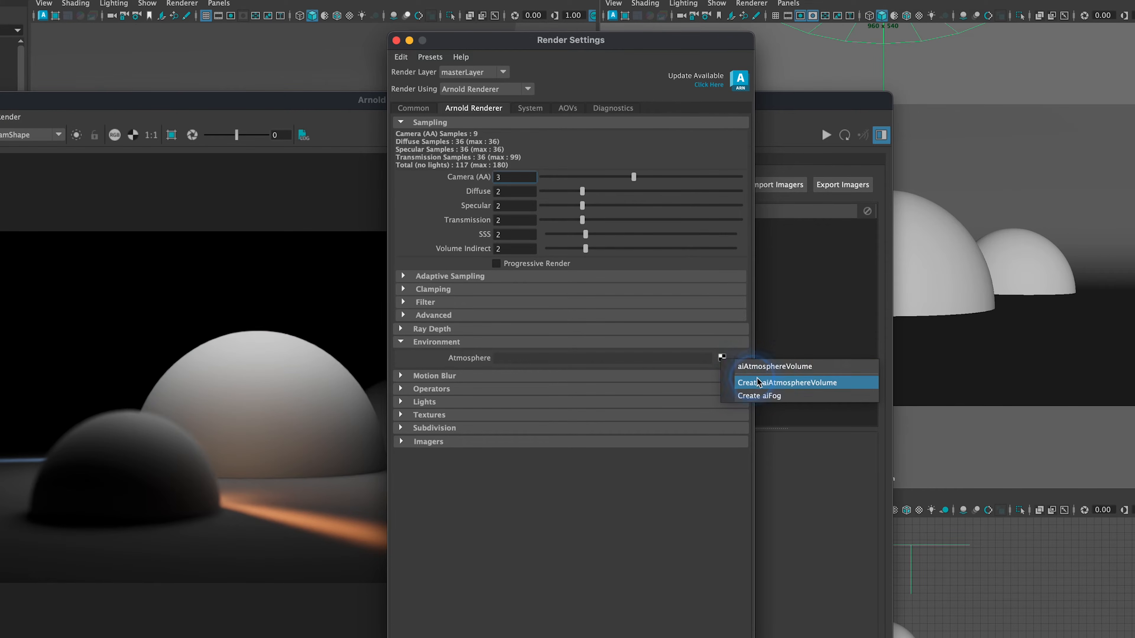
click(772, 366)
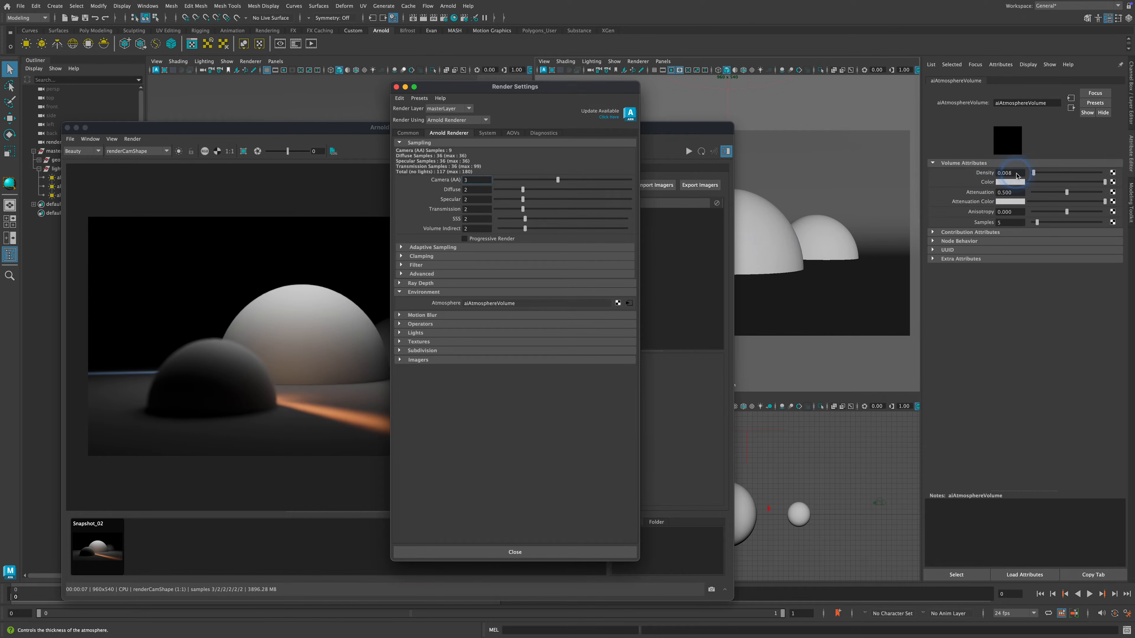
Step: Set the aiAtmosphereVolume Density to 0 and start the Arnold render
click(1014, 174)
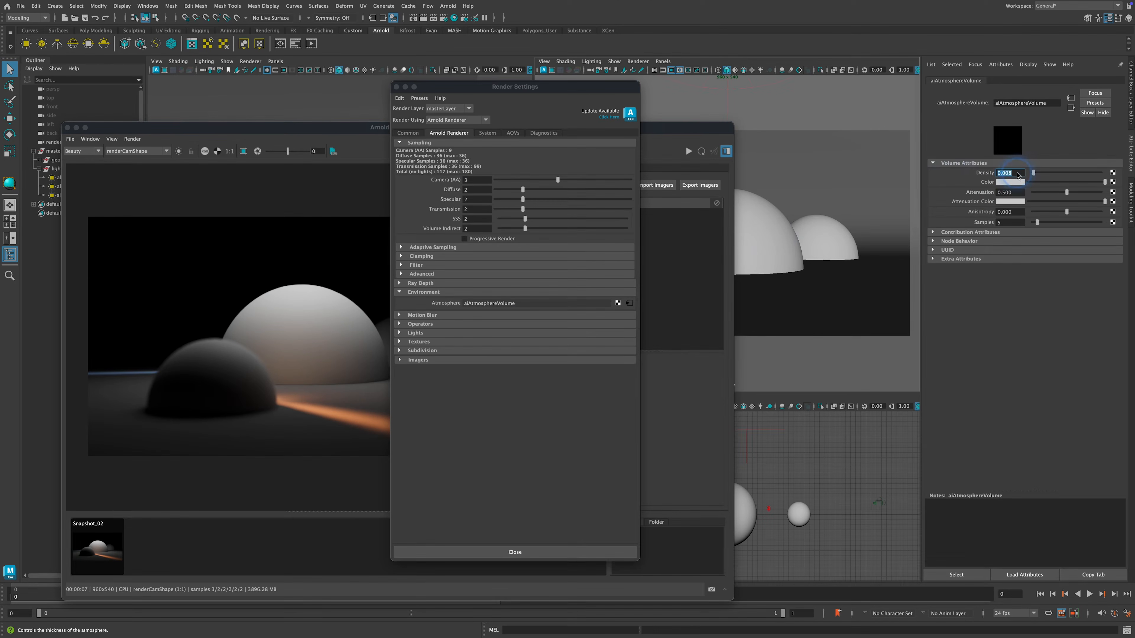
text(0)
key(Return)
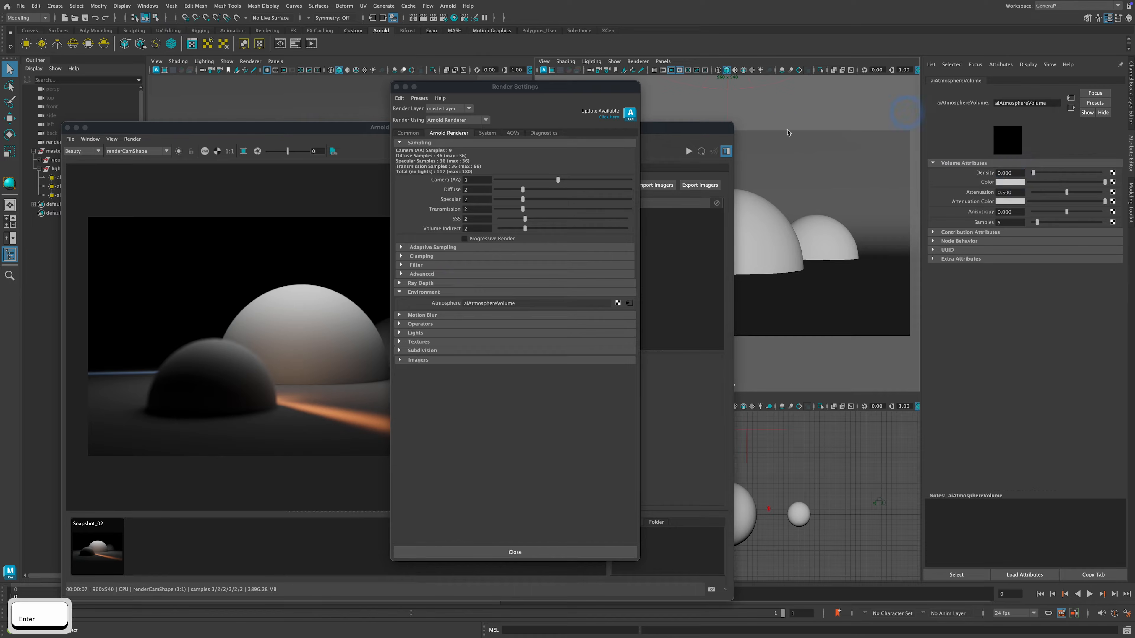
click(308, 207)
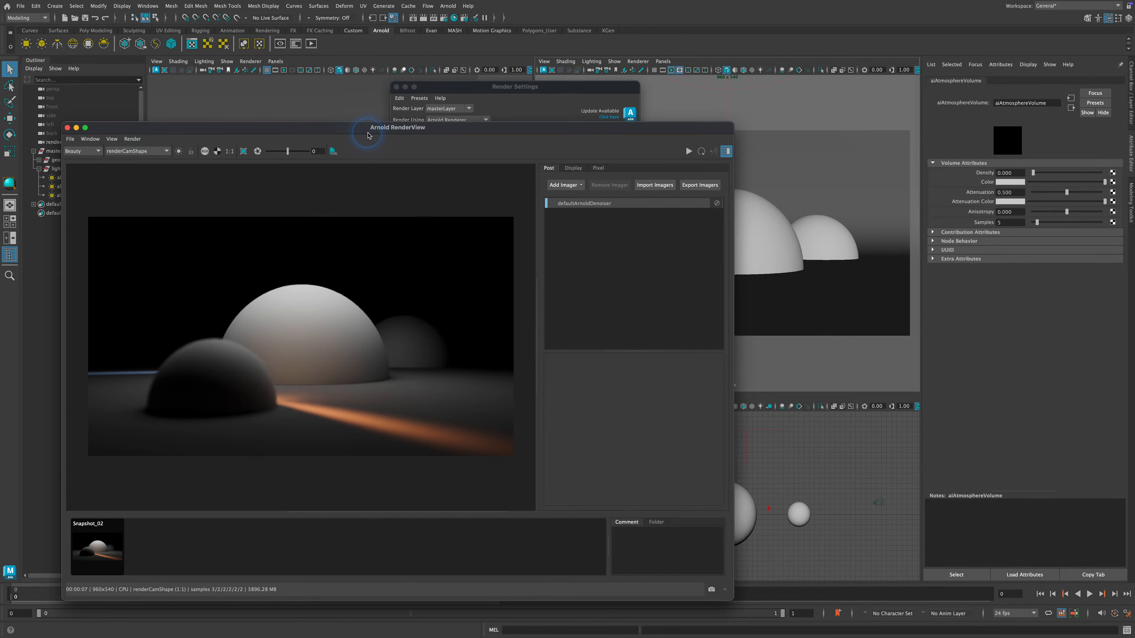
drag(368, 135, 372, 119)
click(691, 135)
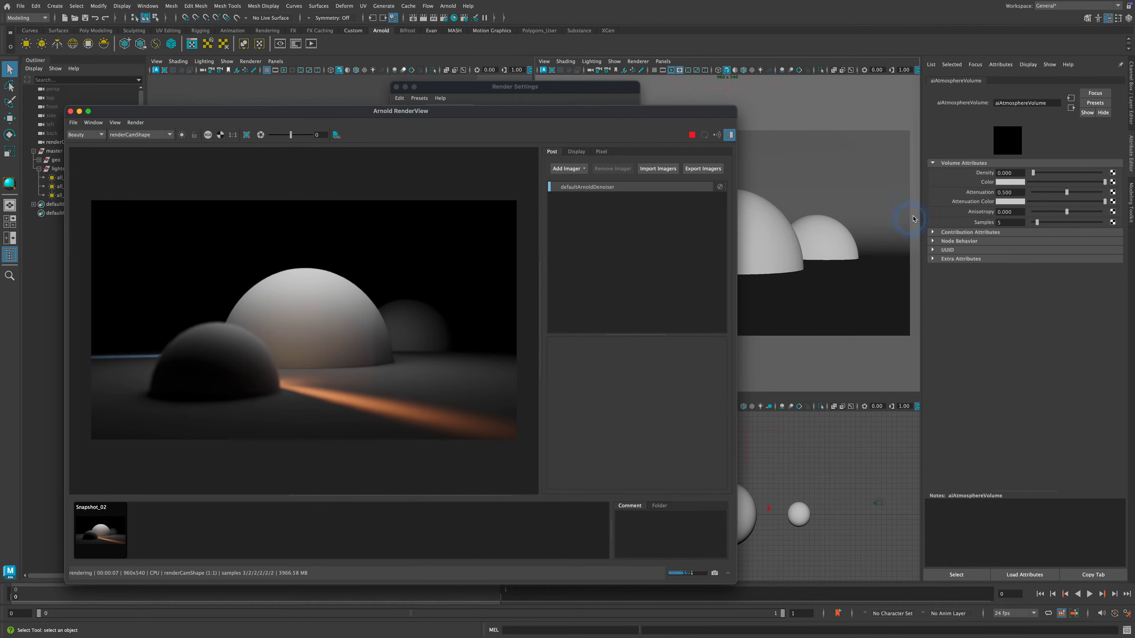
Step: Set the atmosphere volume's Density to 0.010
click(1008, 174)
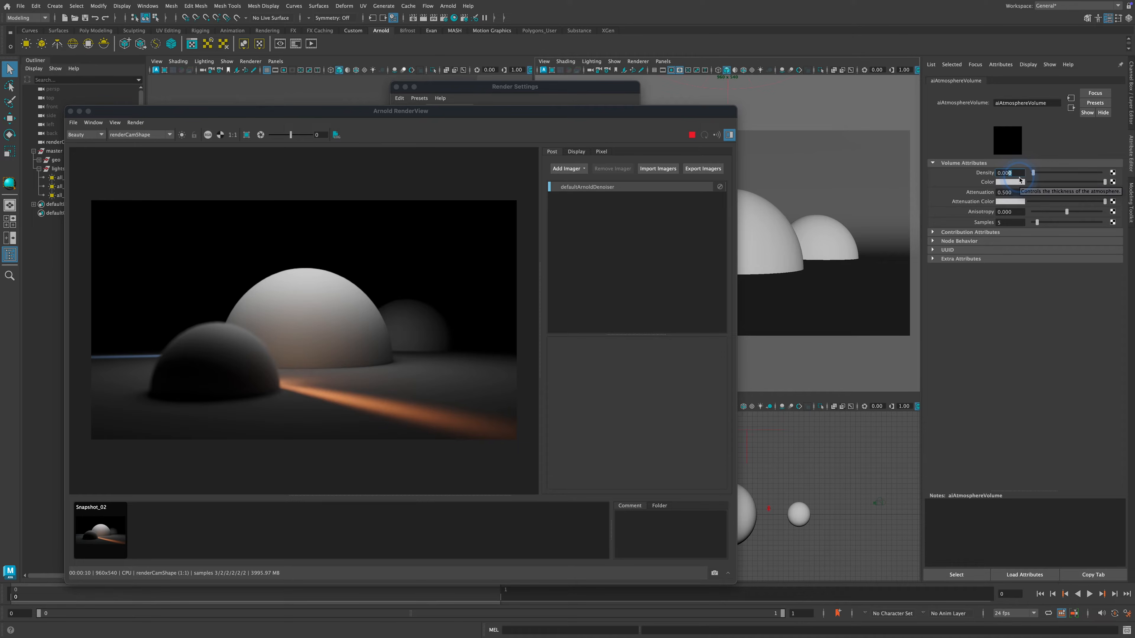
key(BackSpace)
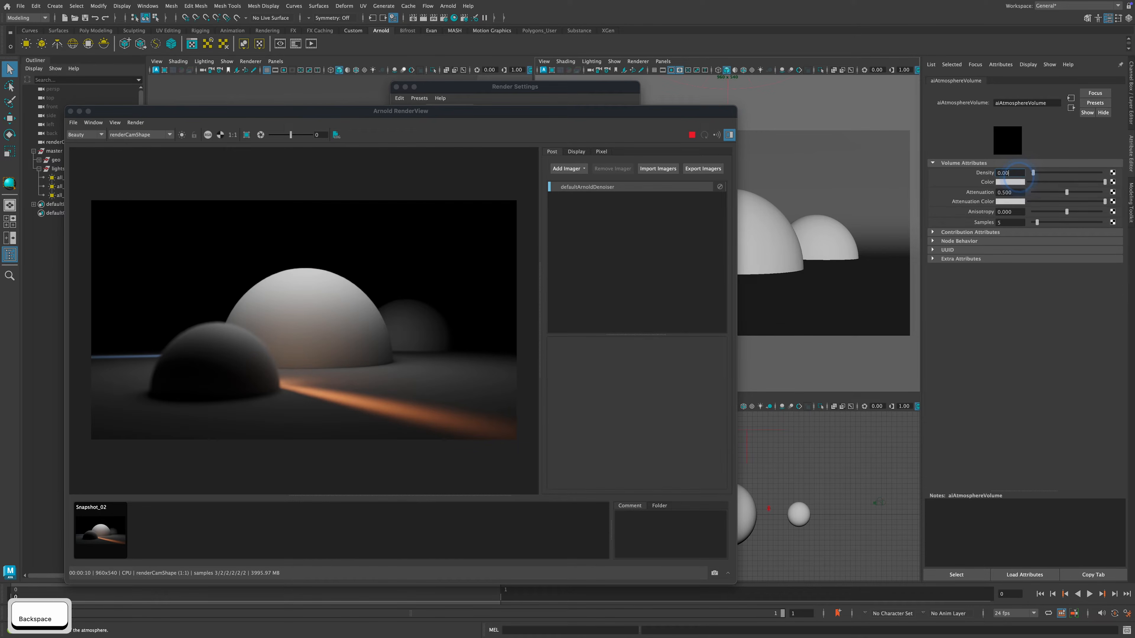
text(10)
key(Return)
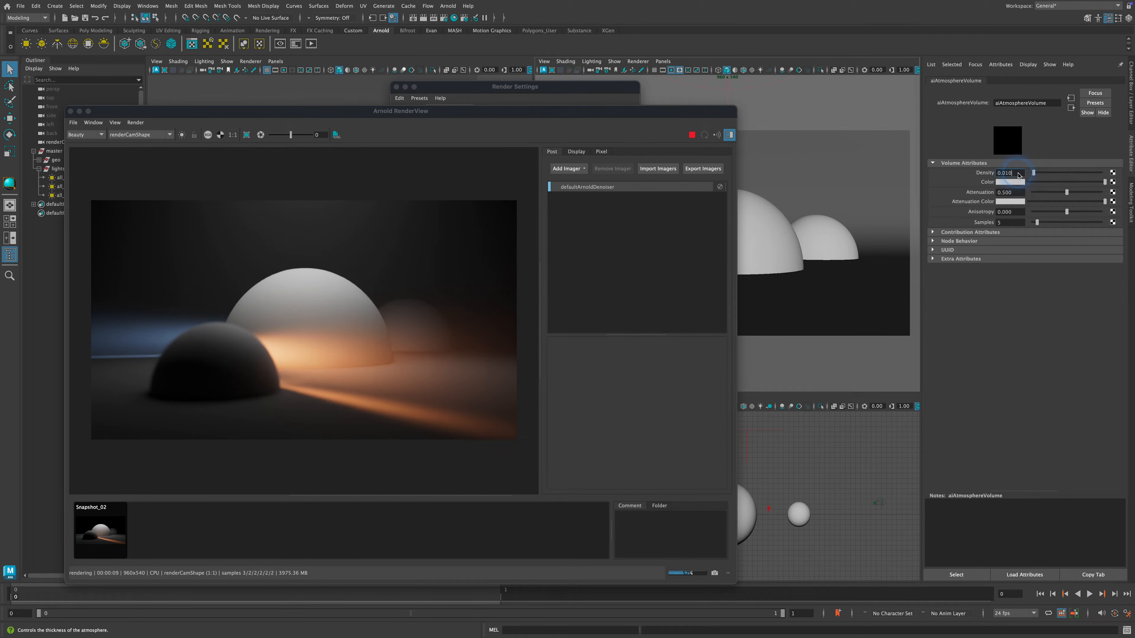
Step: Set the atmosphere volume's Density to 0.008
key(BackSpace)
key(BackSpace)
text(08)
key(Return)
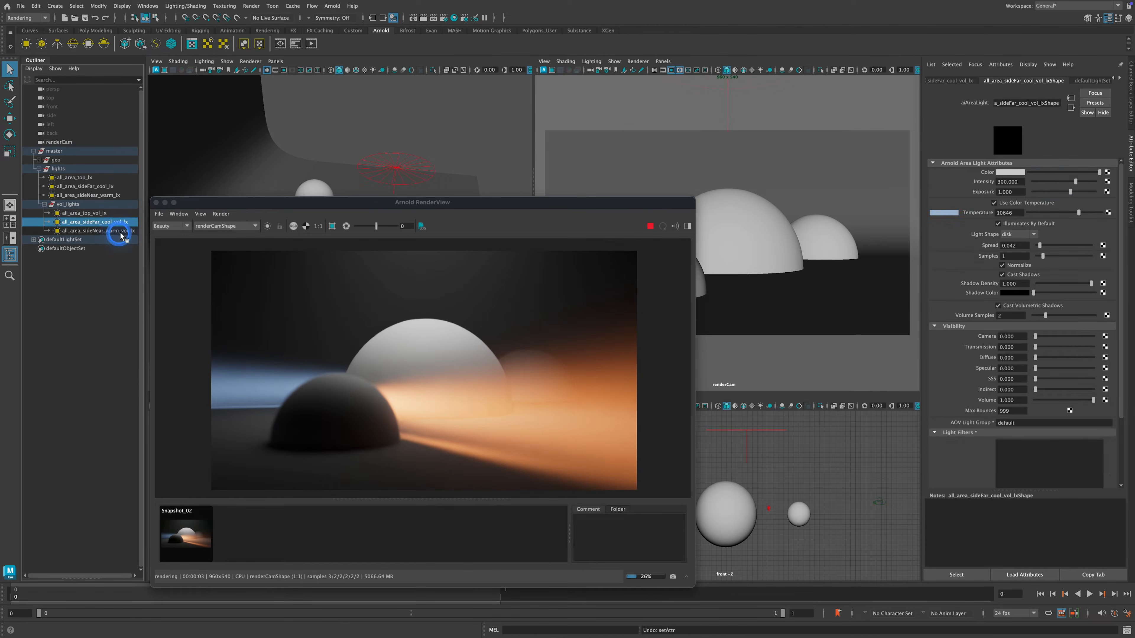
Step: Try a different Intensity on the all_area_sideNear_warm_vol_lx light and undo the change
click(111, 228)
mouse_move(1059, 182)
mouse_down()
mouse_move(1031, 182)
mouse_move(1092, 182)
mouse_move(1060, 185)
mouse_up()
key(super+z)
click(91, 221)
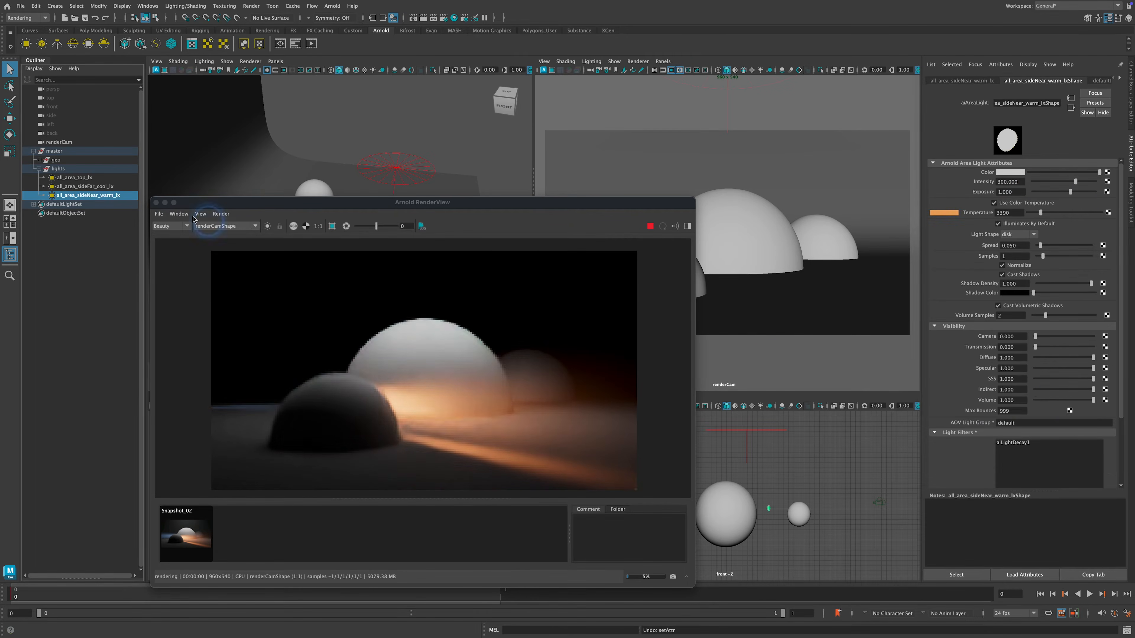
Step: Adjust the Volume visibility of the all_area_sideFar_cool_lx light and select the all_area_top_lx light
click(85, 186)
drag(1093, 401, 1095, 402)
click(74, 177)
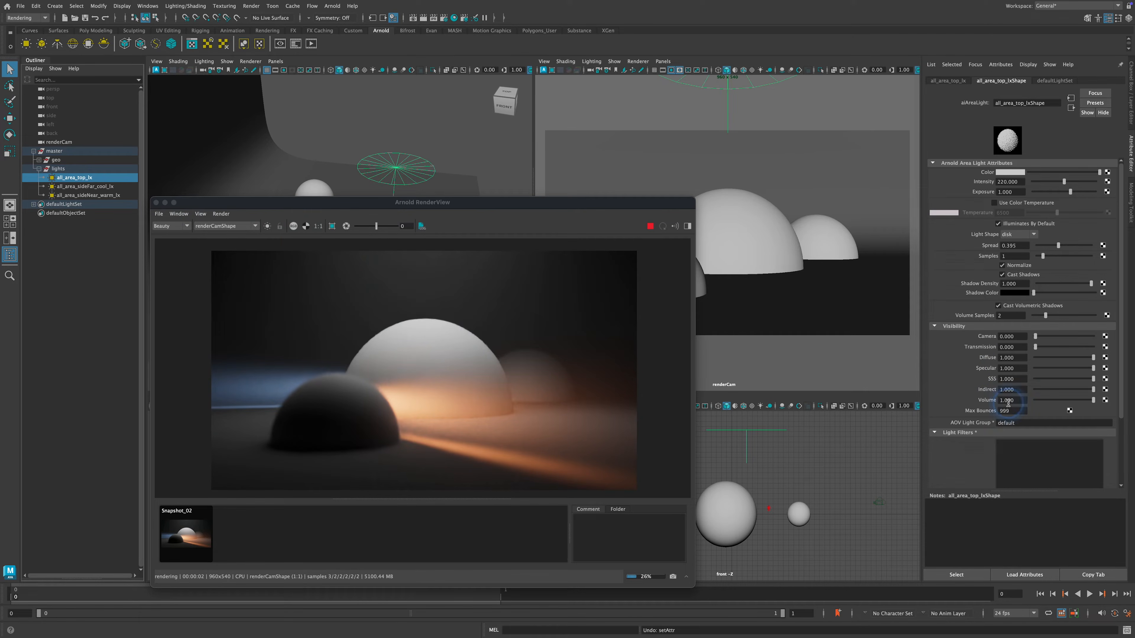
Step: Set the Volume visibility of the all_area_sideNear_warm_lx light to 2
click(83, 195)
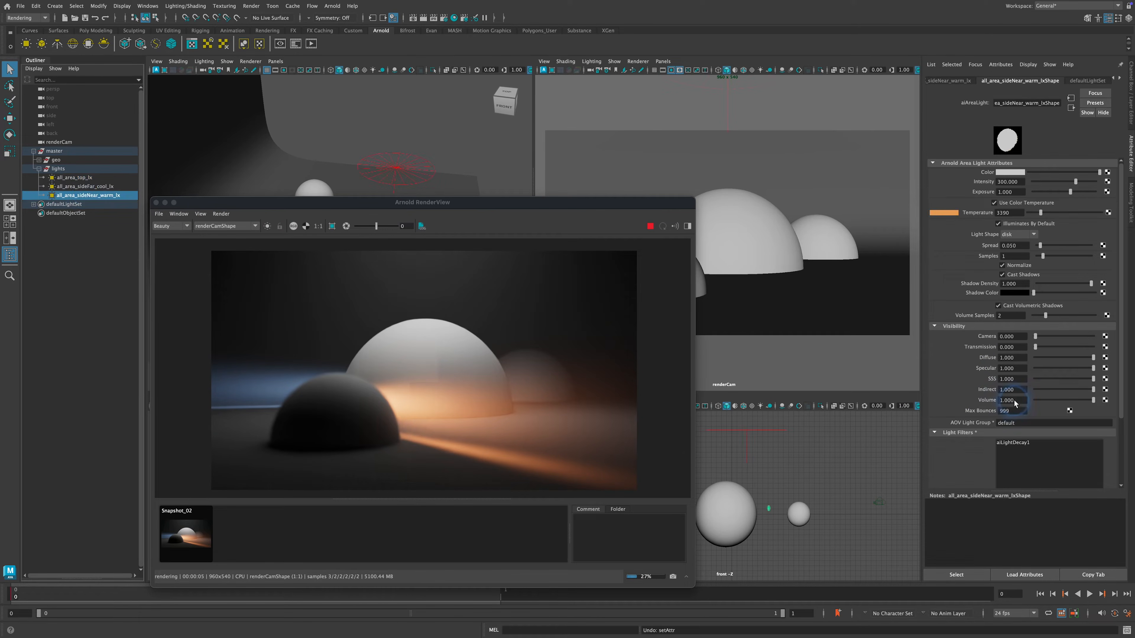
text(2)
key(Return)
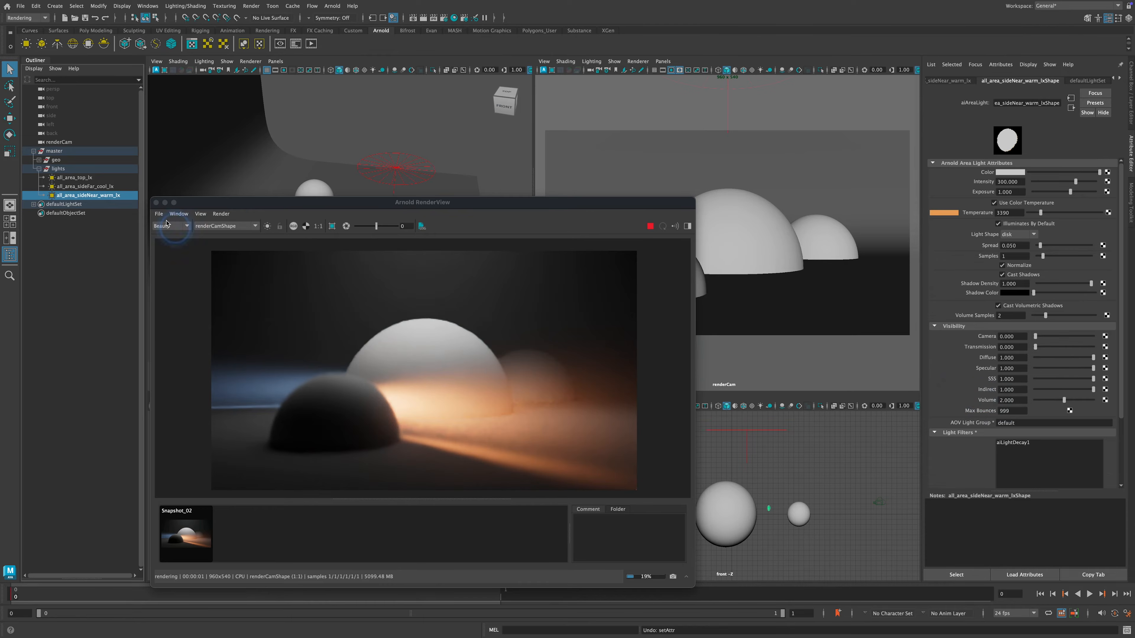
Step: Lower the Volume visibility of the all_area_sideFar_cool_lx light to about 0.39 and select the all_area_top_lx light
click(110, 187)
click(1064, 400)
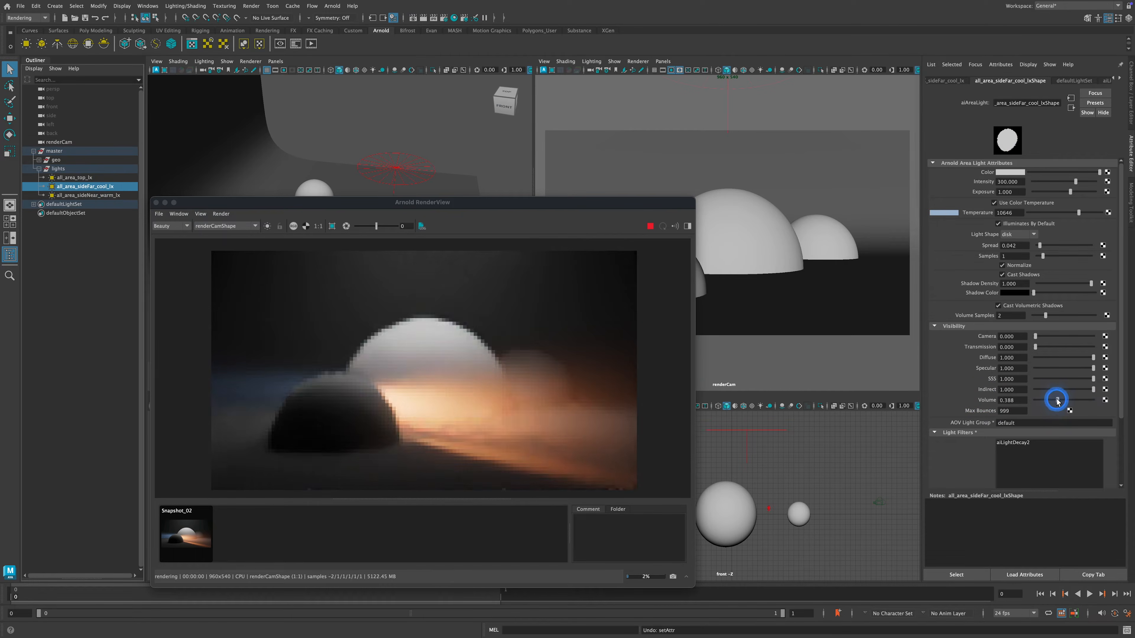
click(96, 178)
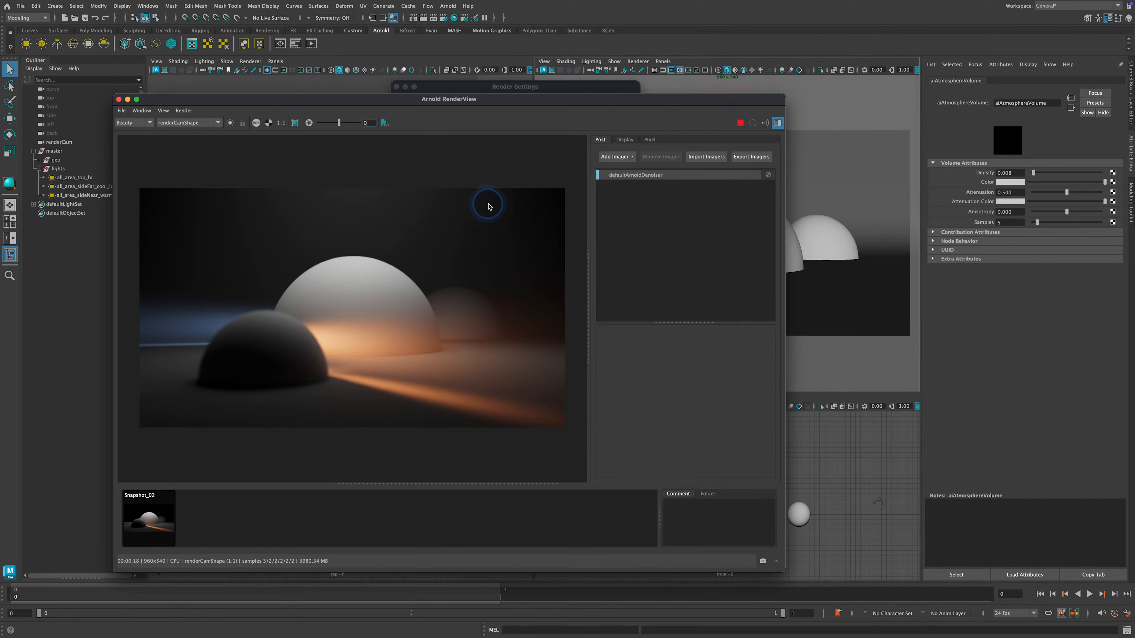
Step: Change the atmosphere volume's Color to teal
click(1010, 182)
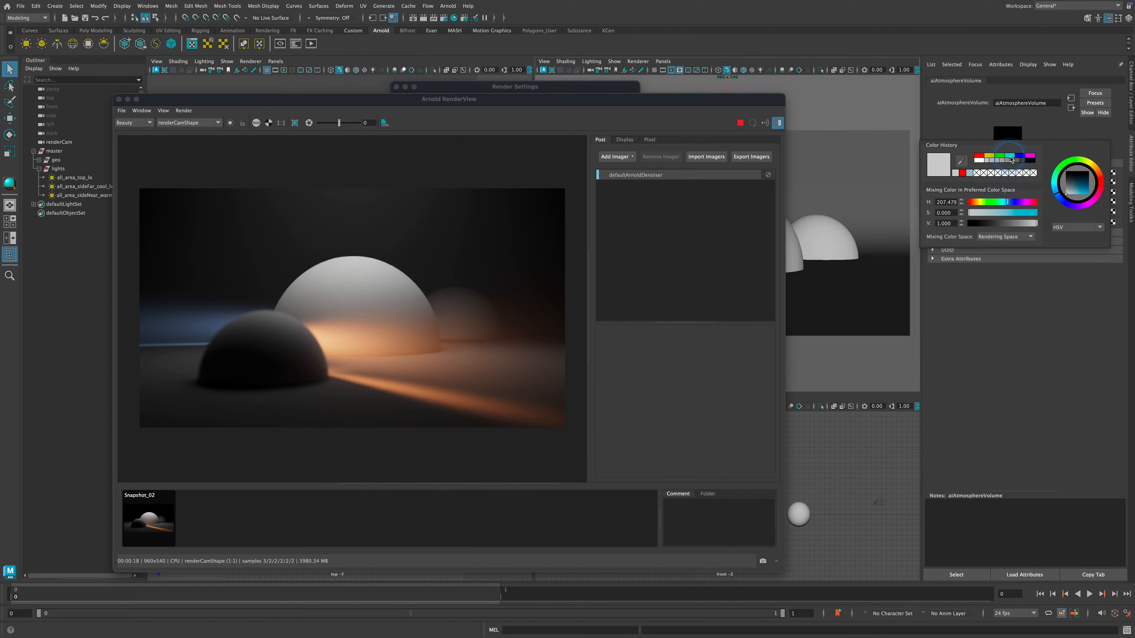
click(1077, 193)
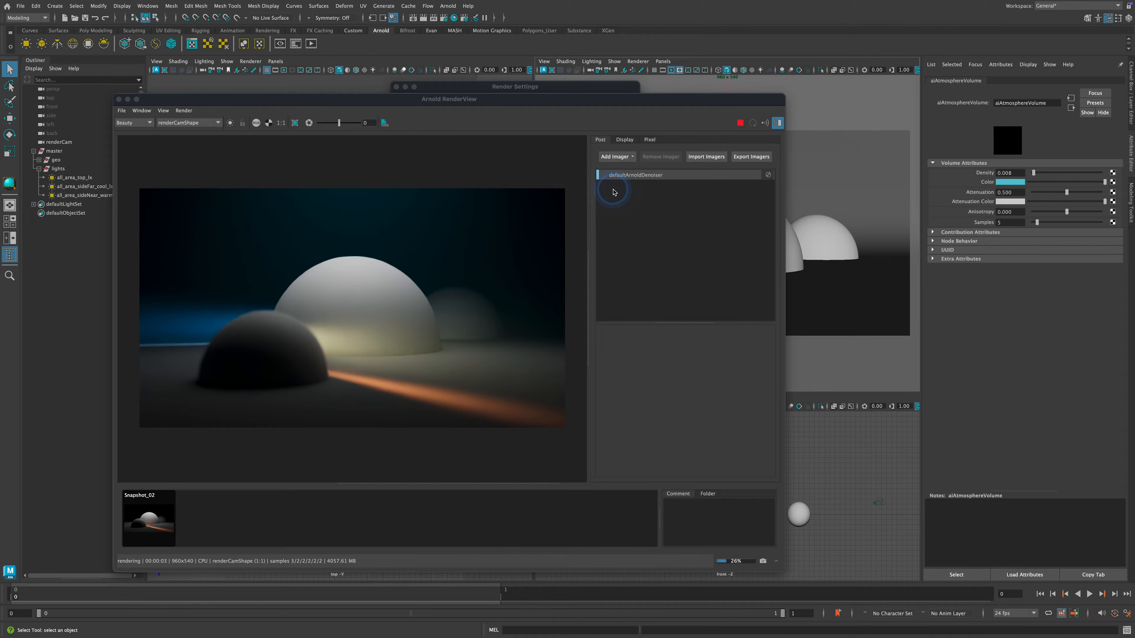
Step: Try to reset the atmosphere volume's Color to white and close the color picker
click(1008, 183)
click(669, 289)
click(561, 344)
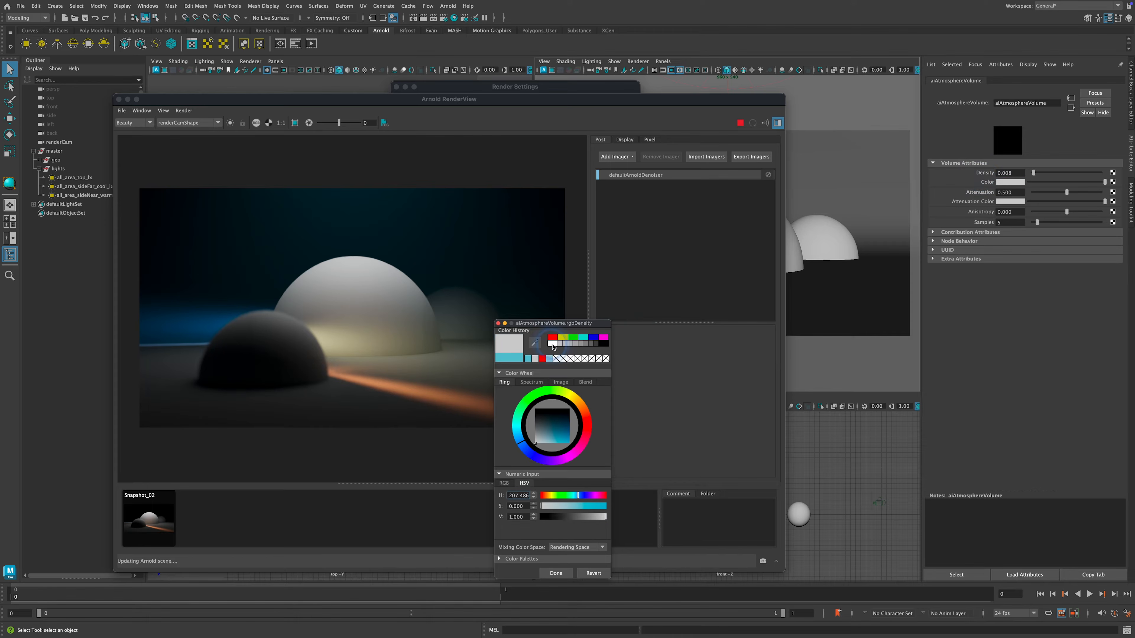
click(499, 323)
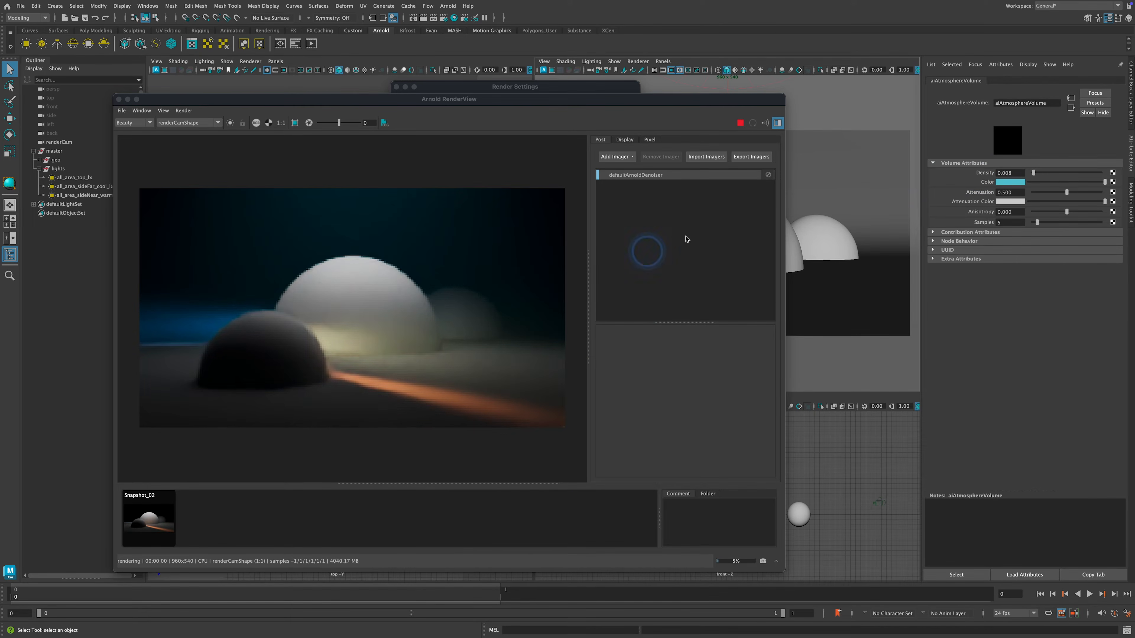
Step: Reset the atmosphere volume's Color to white and close the color picker
click(1018, 184)
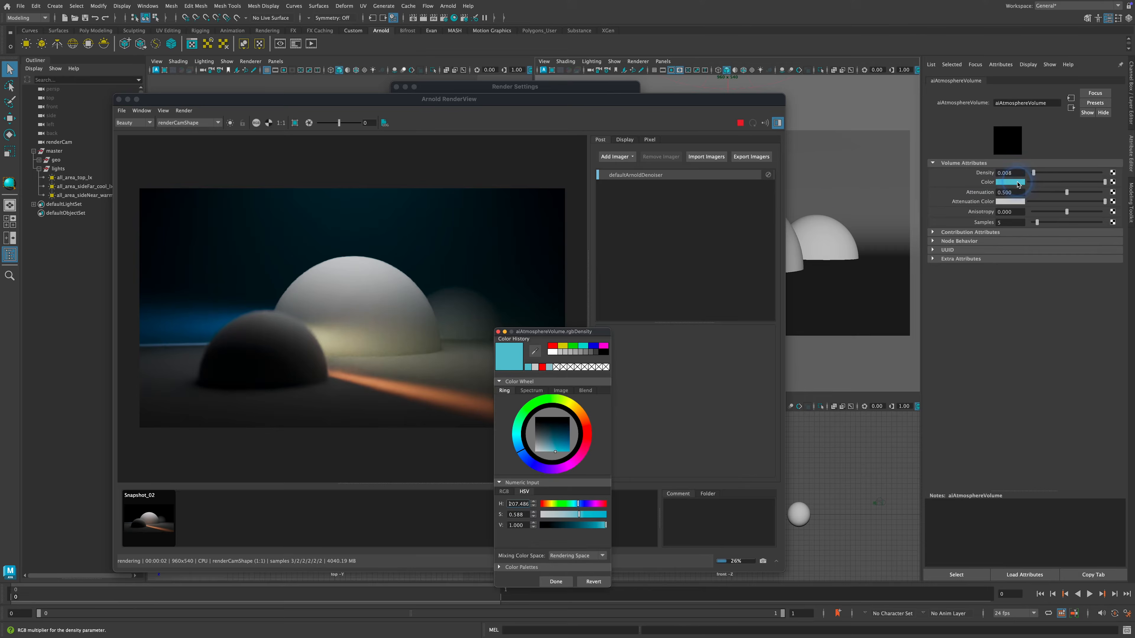
click(551, 353)
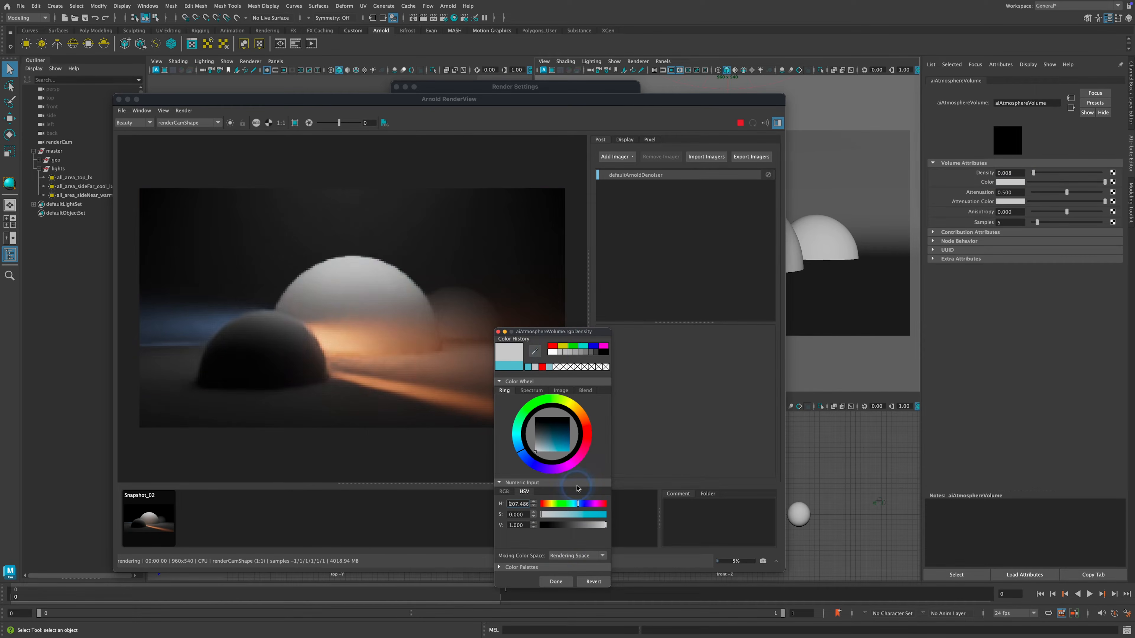
click(559, 582)
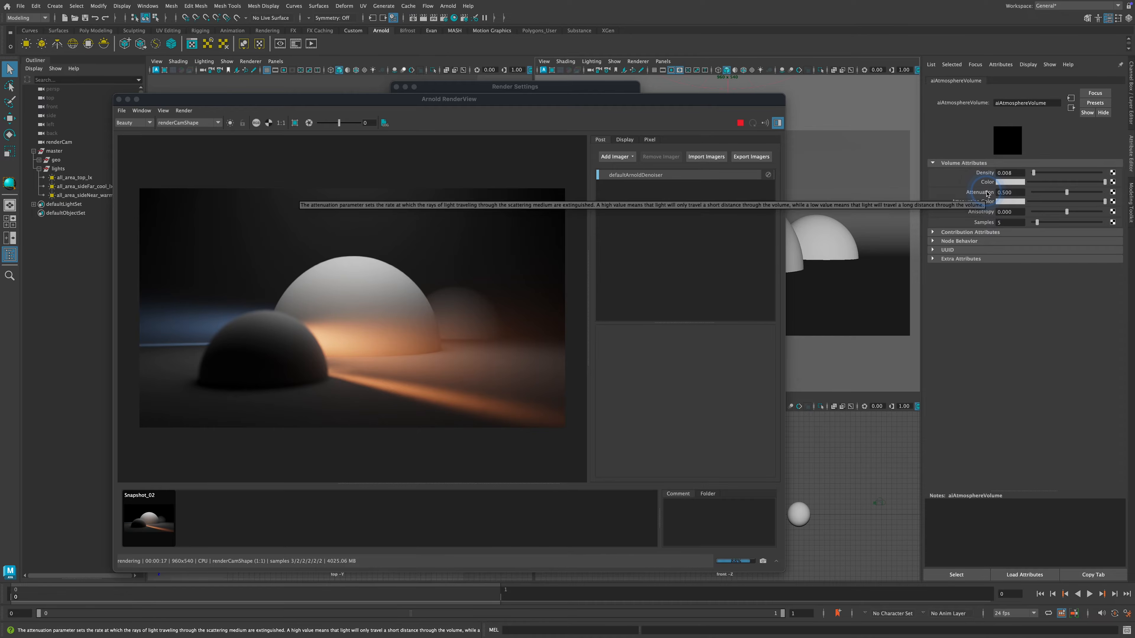
Step: Try a red Attenuation Color and a higher Anisotropy on the atmosphere volume, undoing both changes
click(1016, 202)
click(558, 352)
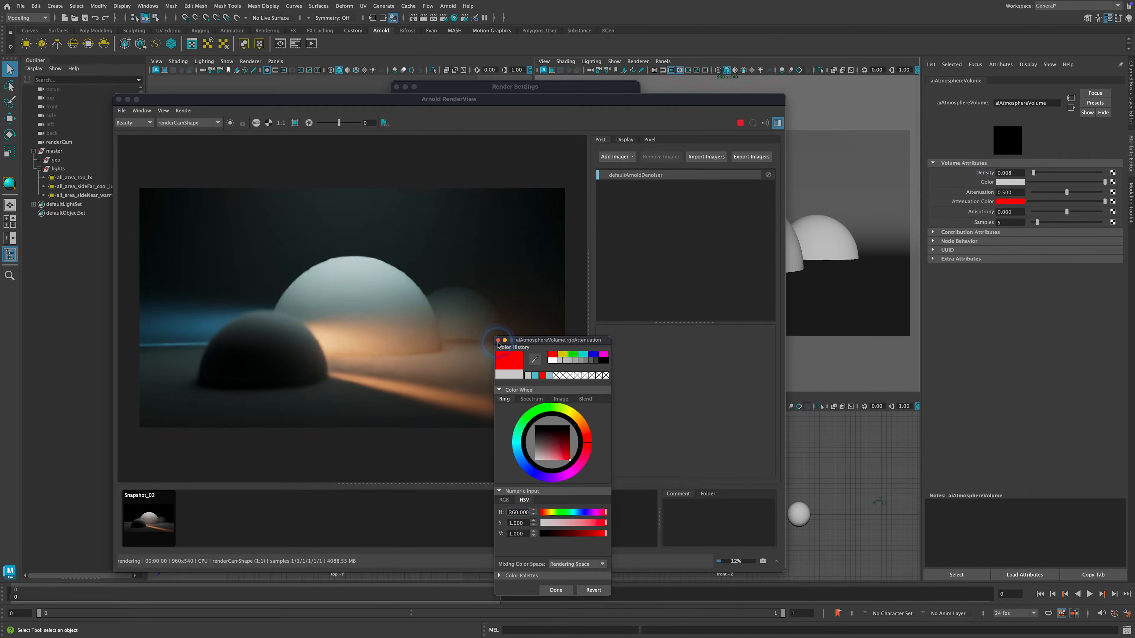
click(499, 340)
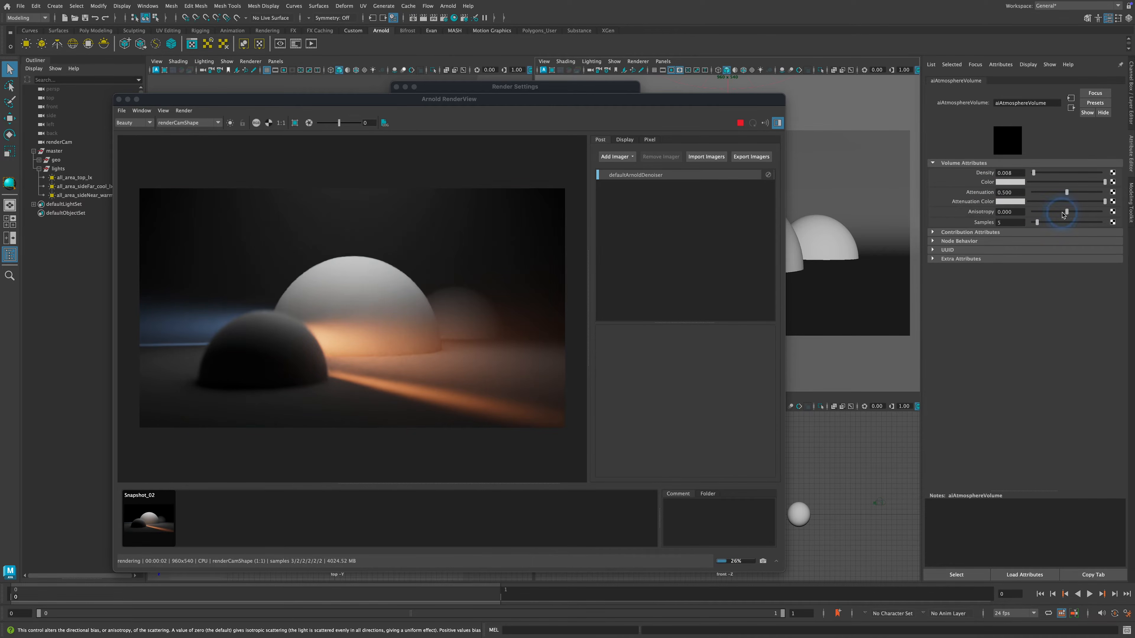
drag(1062, 215, 1083, 218)
key(super+z)
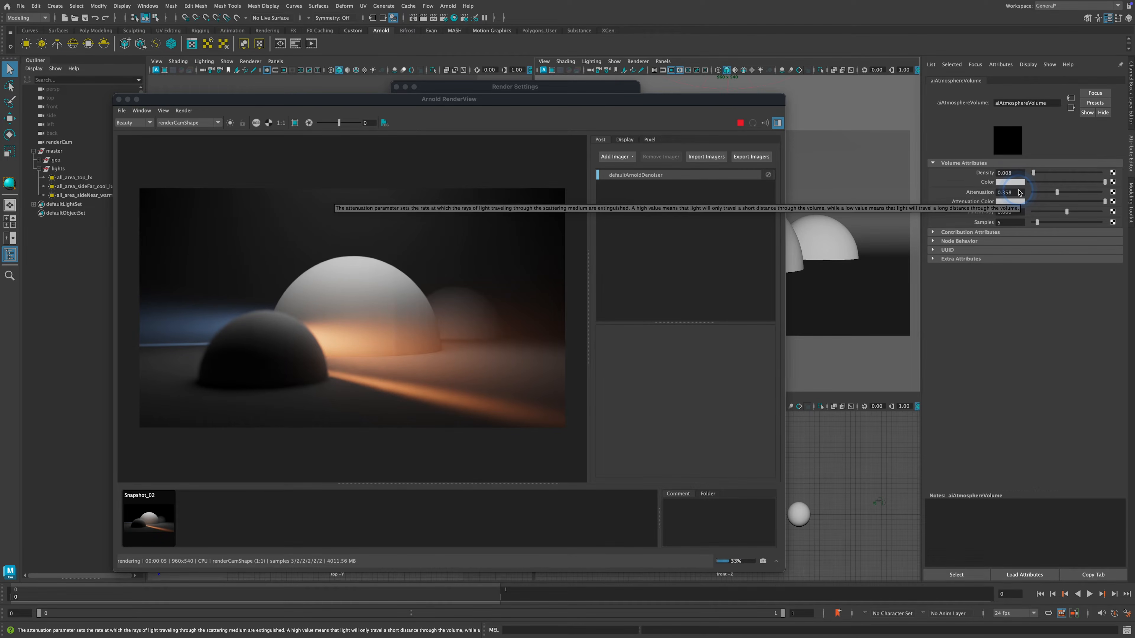
Step: Set the atmosphere volume's Attenuation to 0.5
click(1005, 193)
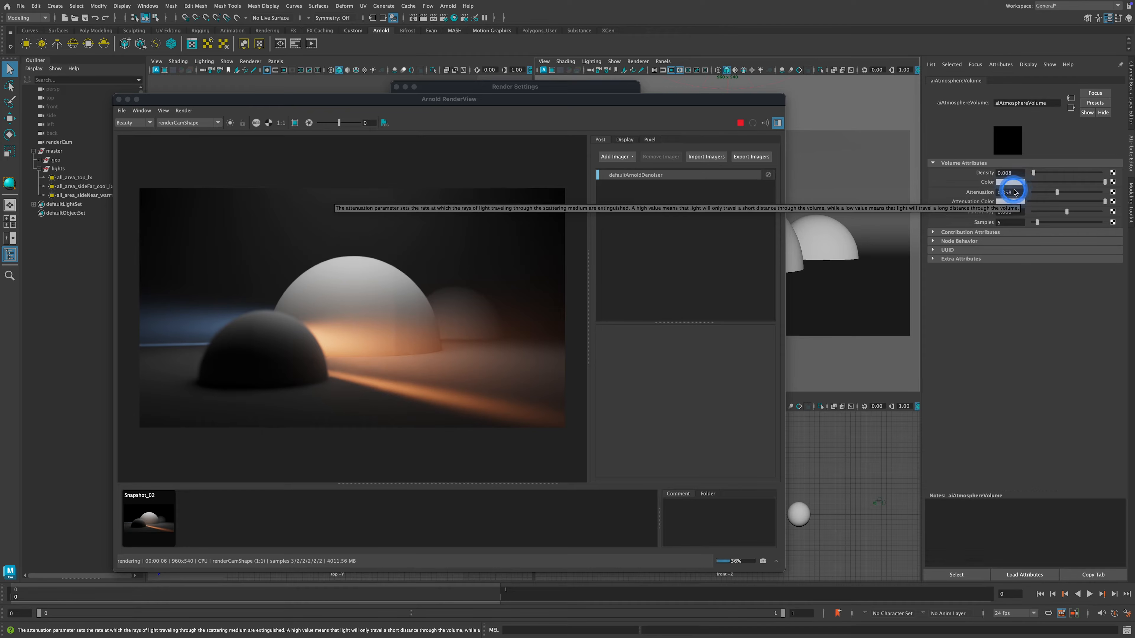
double_click(1004, 194)
text(500)
key(Return)
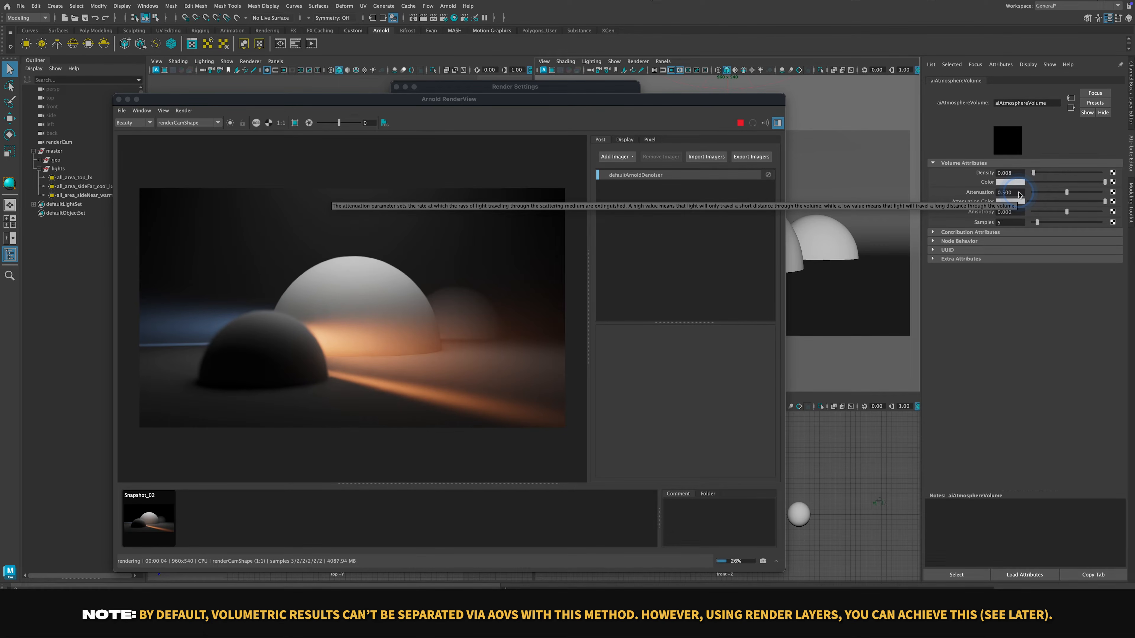
Step: Add the volume AOV to the active AOVs in the render settings and close the settings
drag(500, 97, 469, 124)
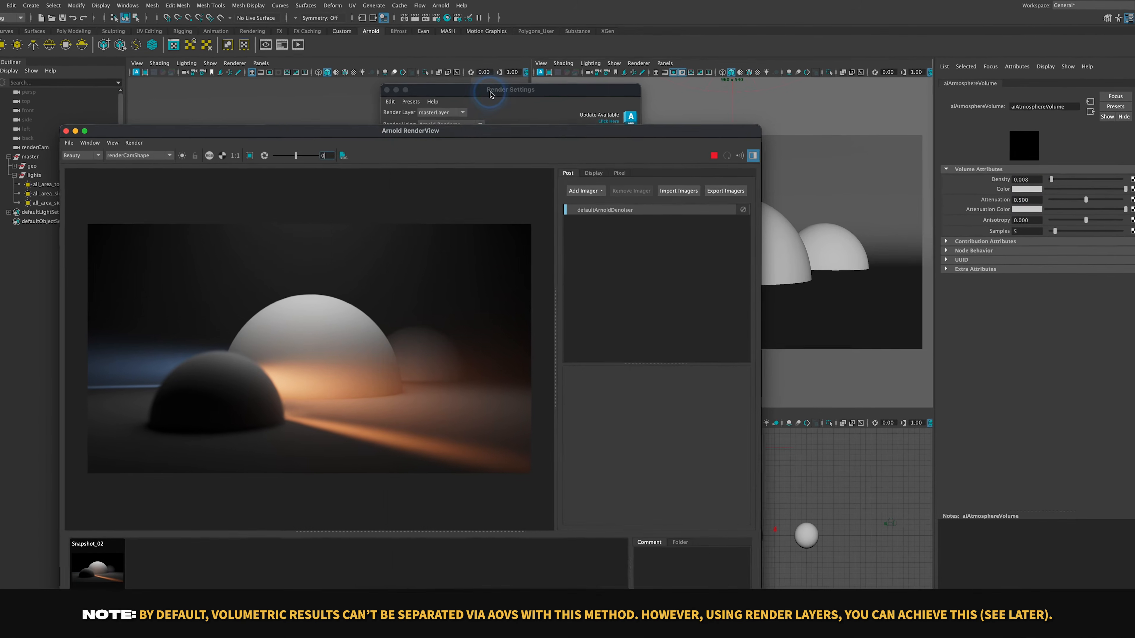
drag(496, 87, 602, 77)
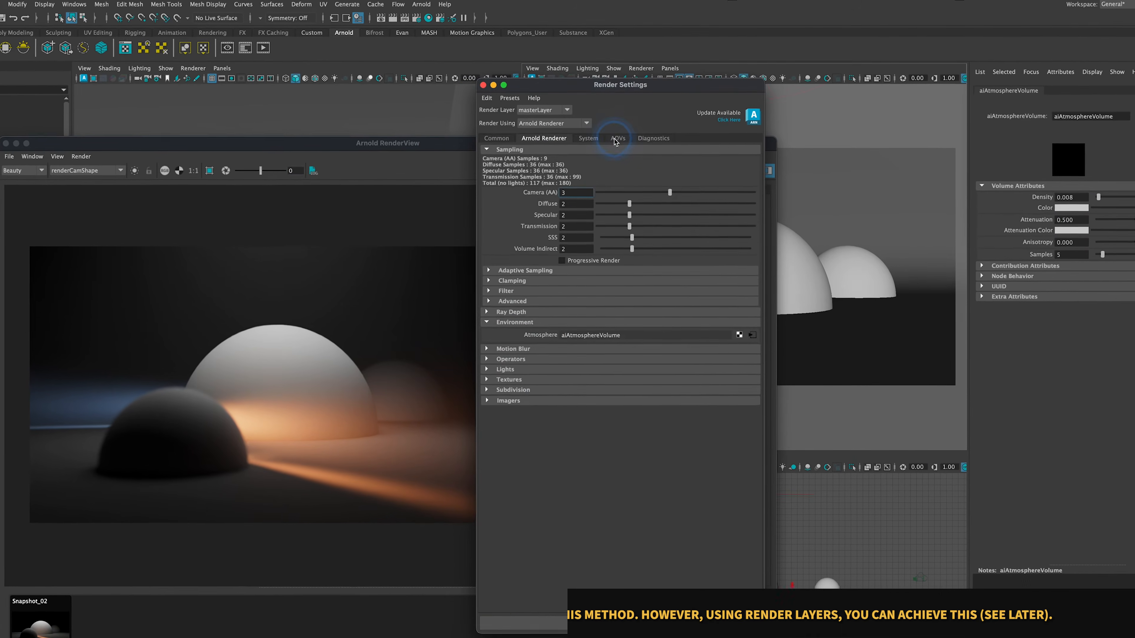
click(617, 139)
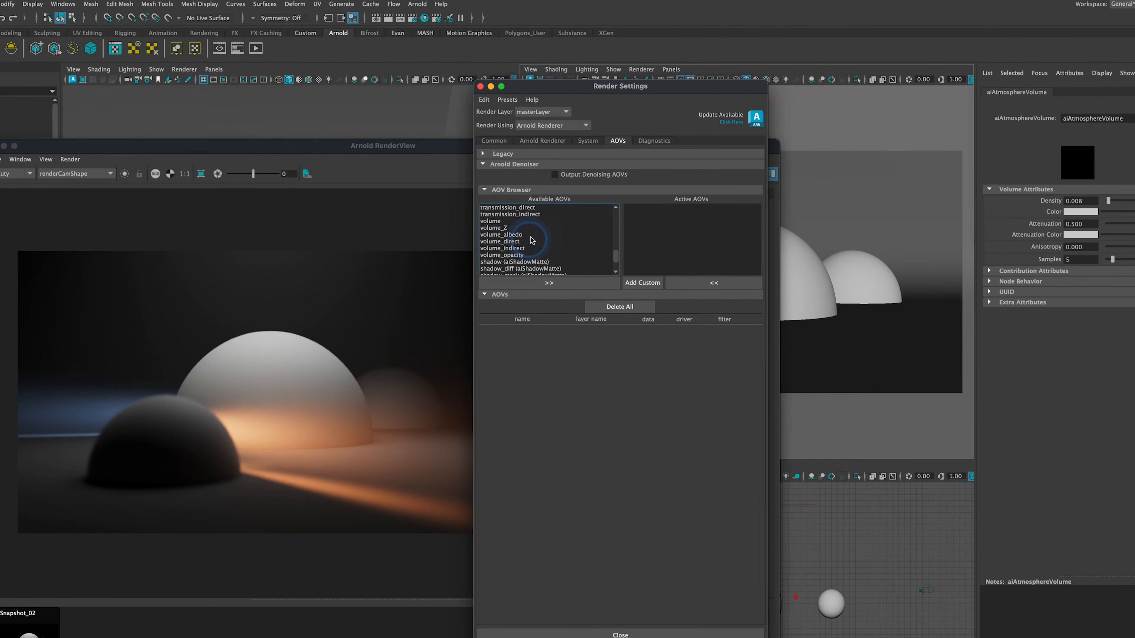
scroll(518, 248, down, 2)
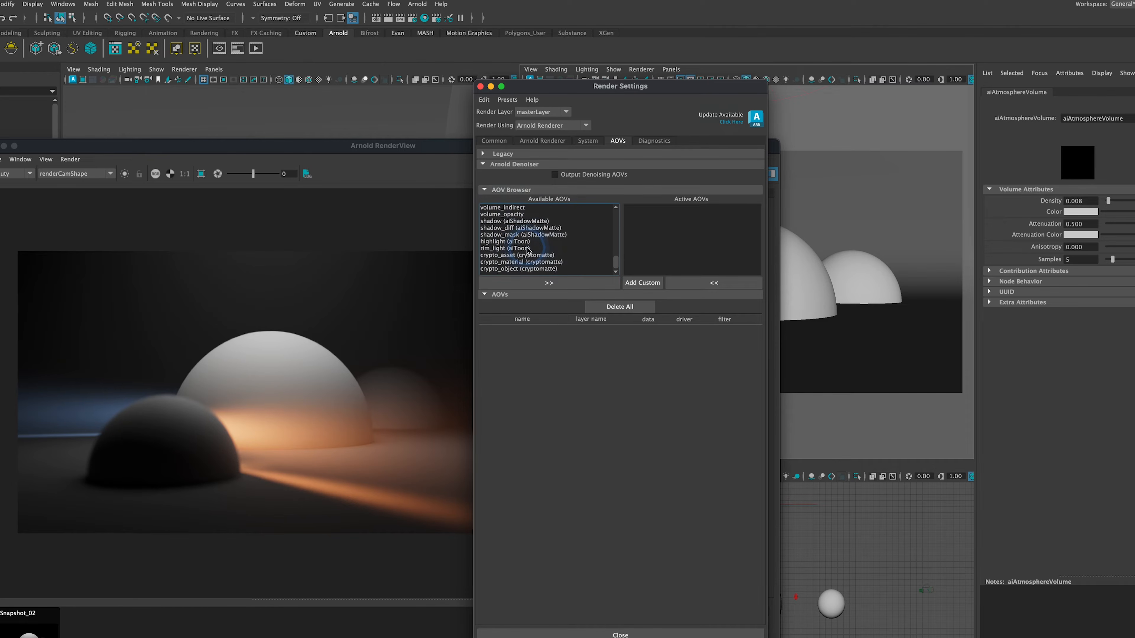
click(491, 221)
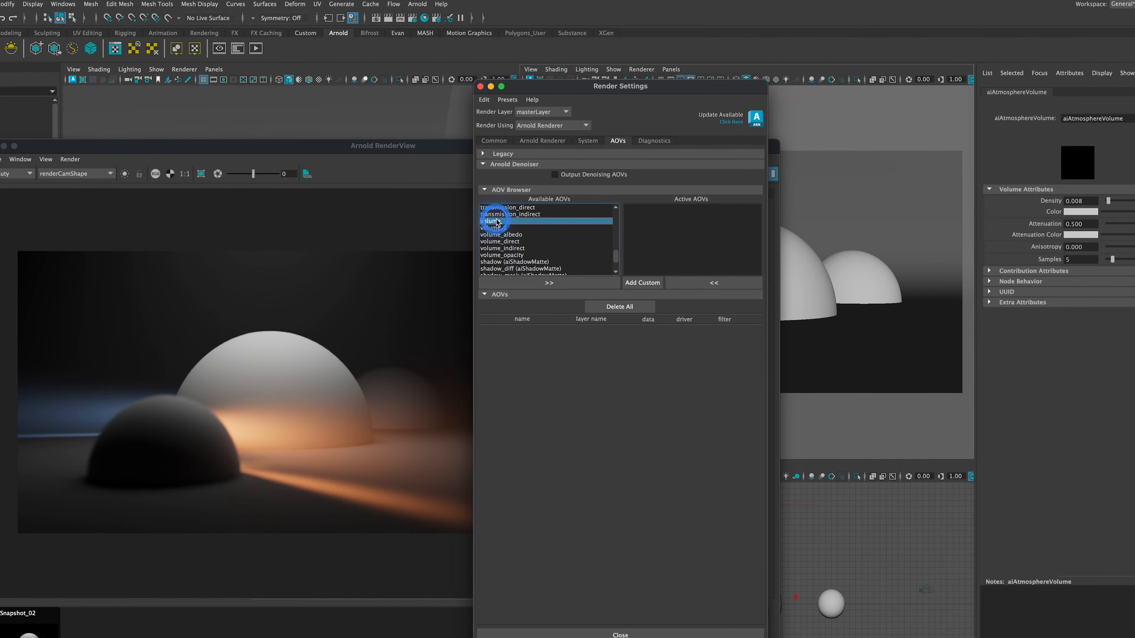
click(554, 283)
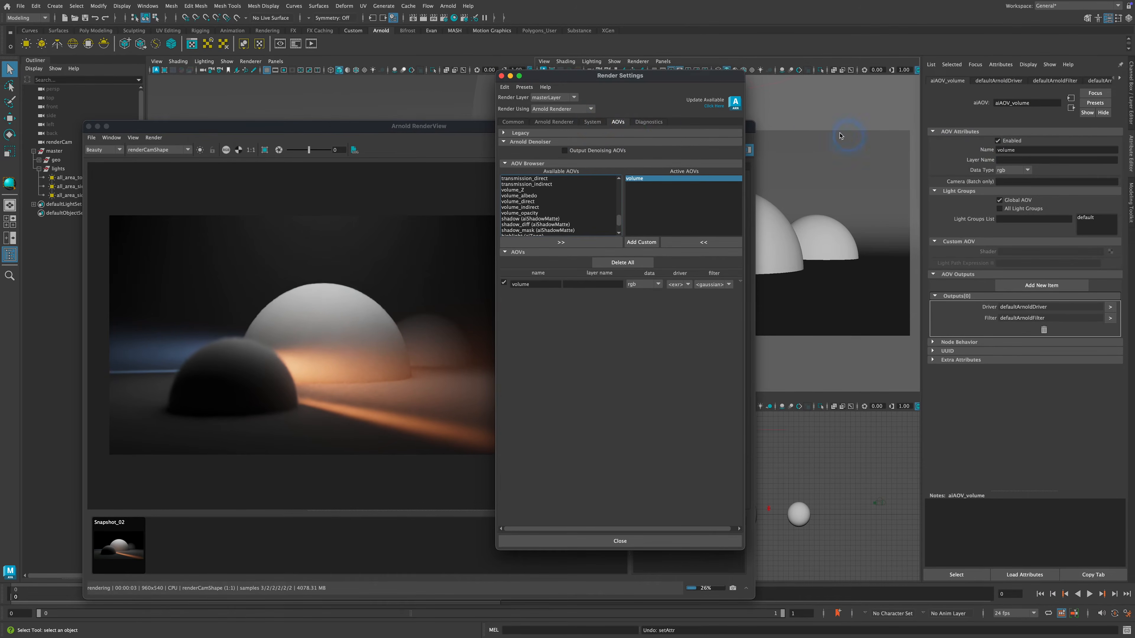
click(500, 76)
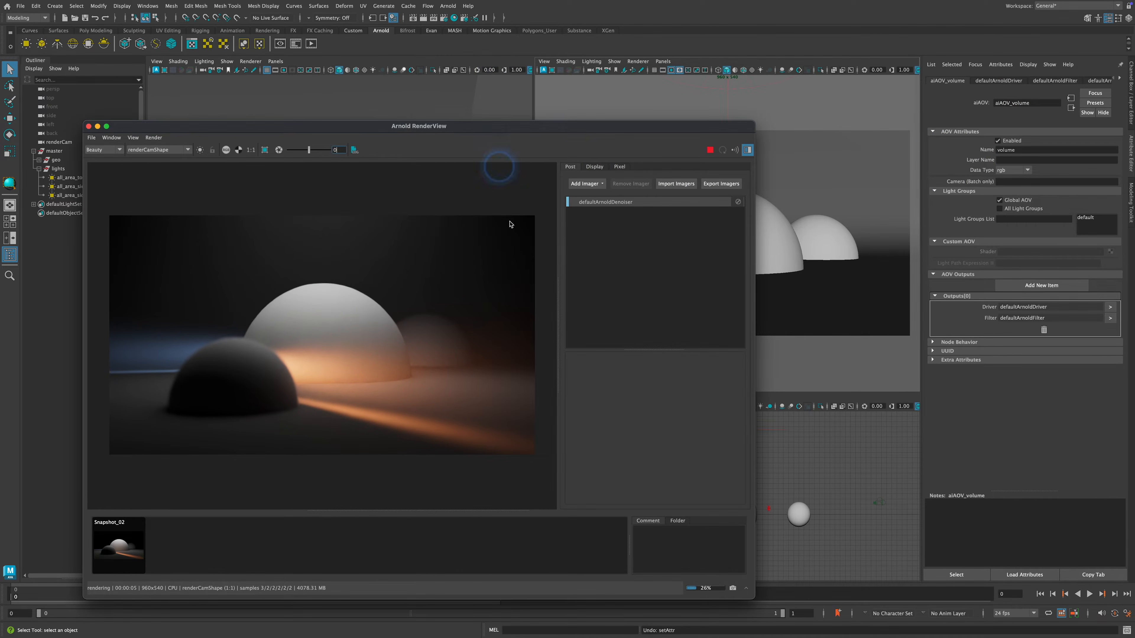
Step: Restart the Arnold render and examine the volume AOV, returning the display to Beauty
click(710, 150)
click(710, 149)
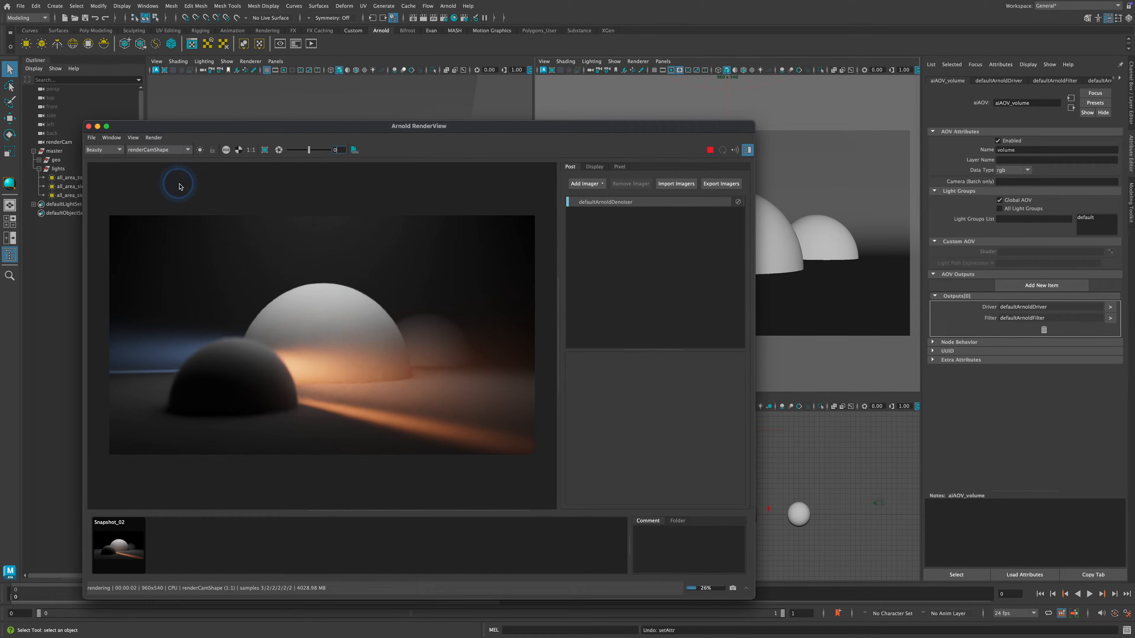
click(110, 151)
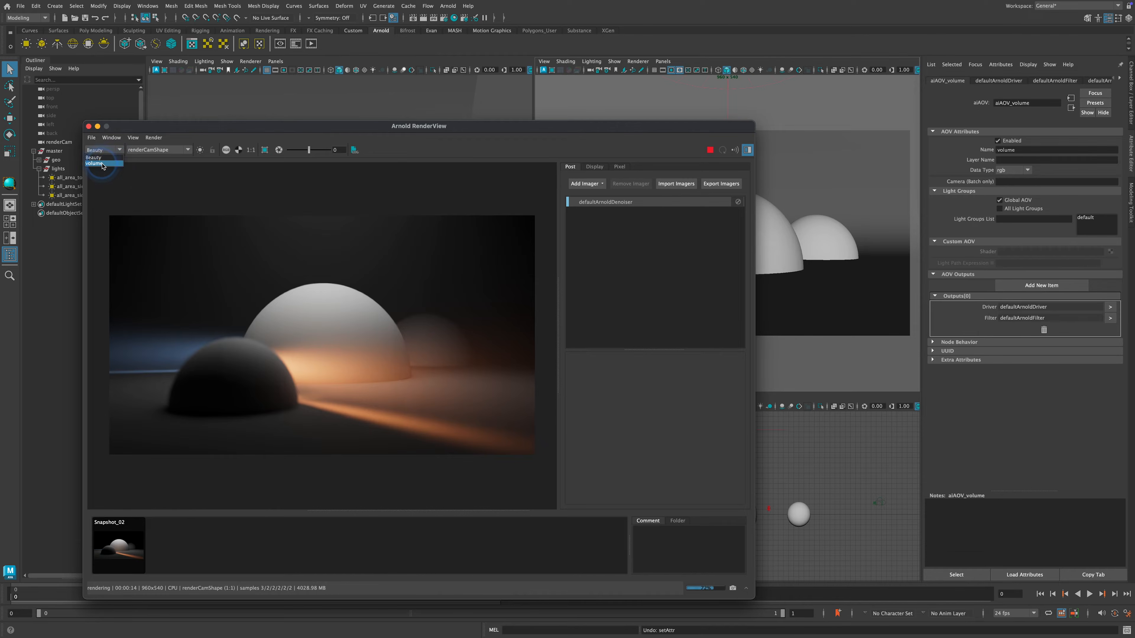
click(105, 165)
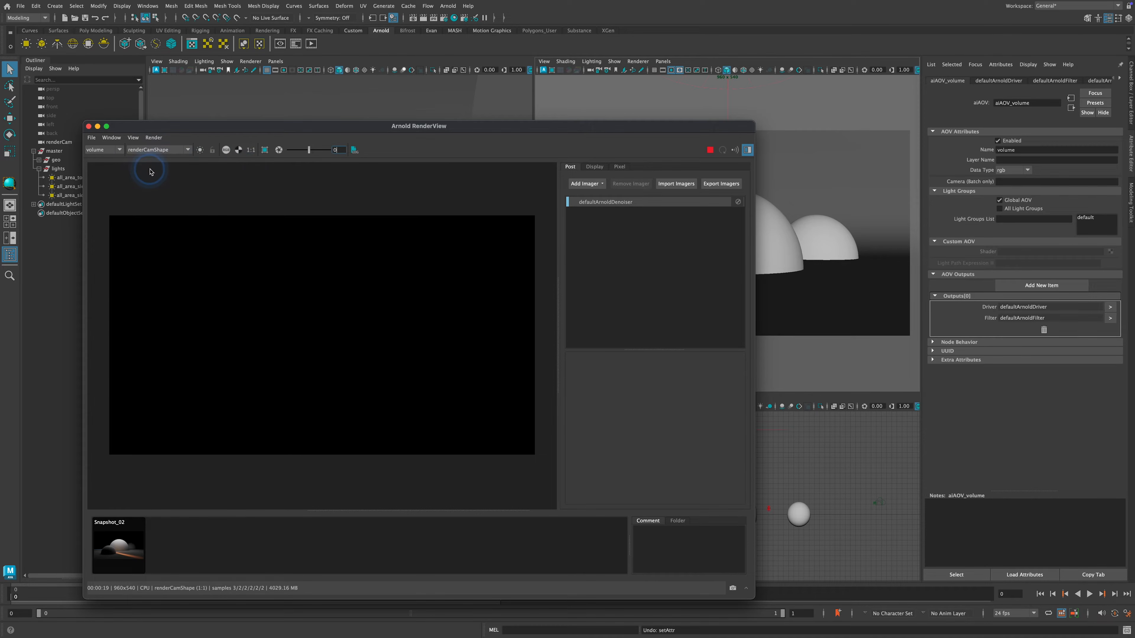
click(108, 150)
click(102, 159)
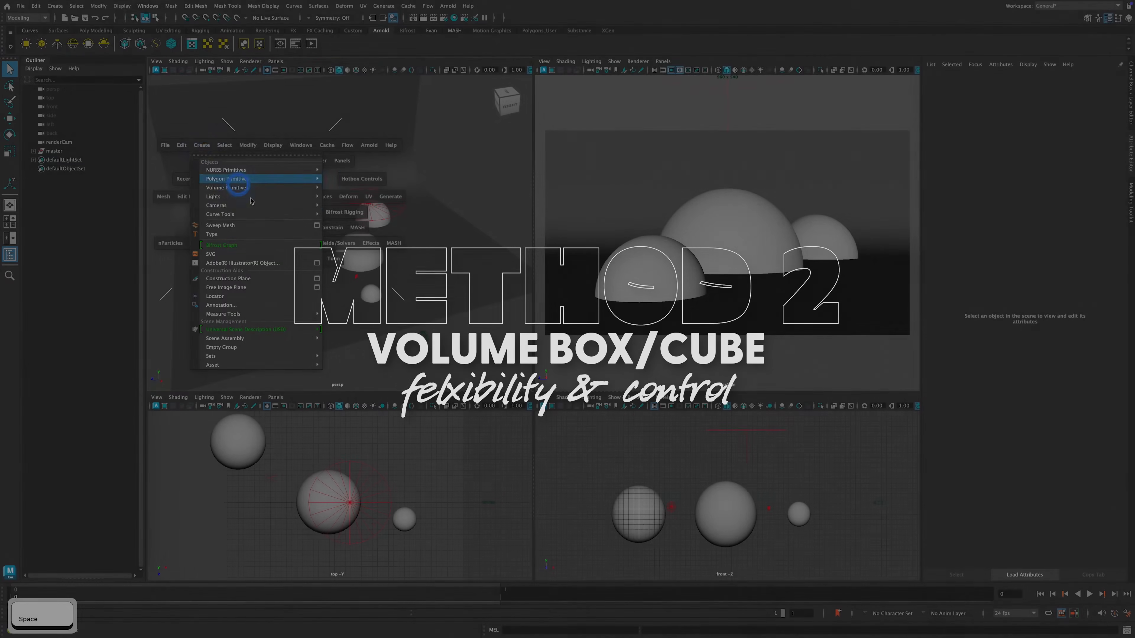
Step: Create a polygon cube and rename it geo_volBox
mouse_move(295, 198)
click(392, 208)
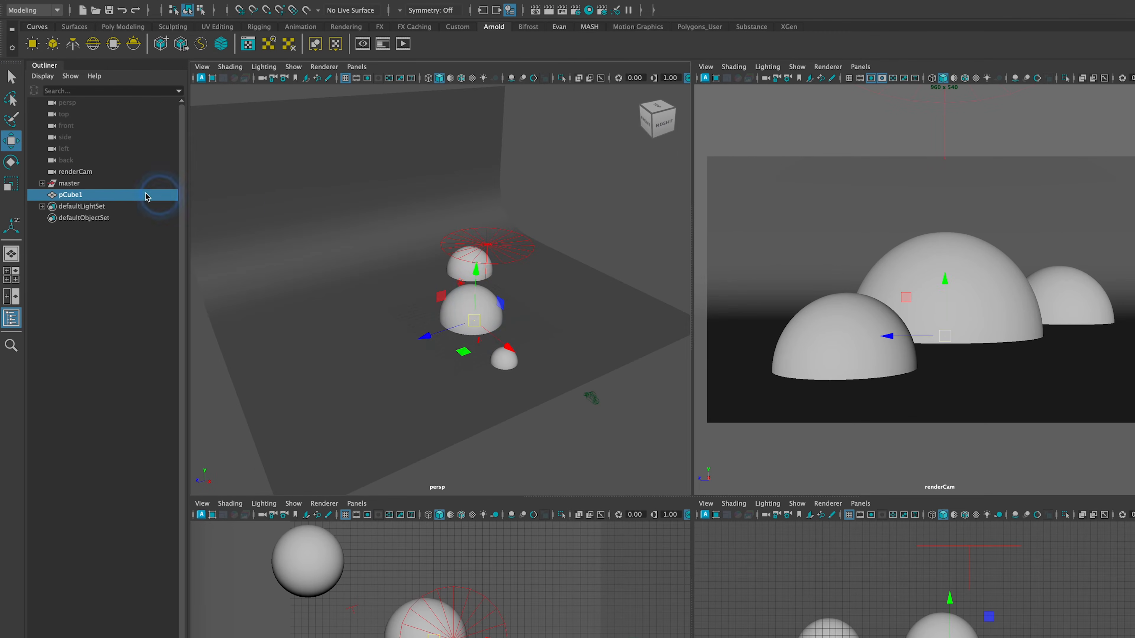
double_click(79, 195)
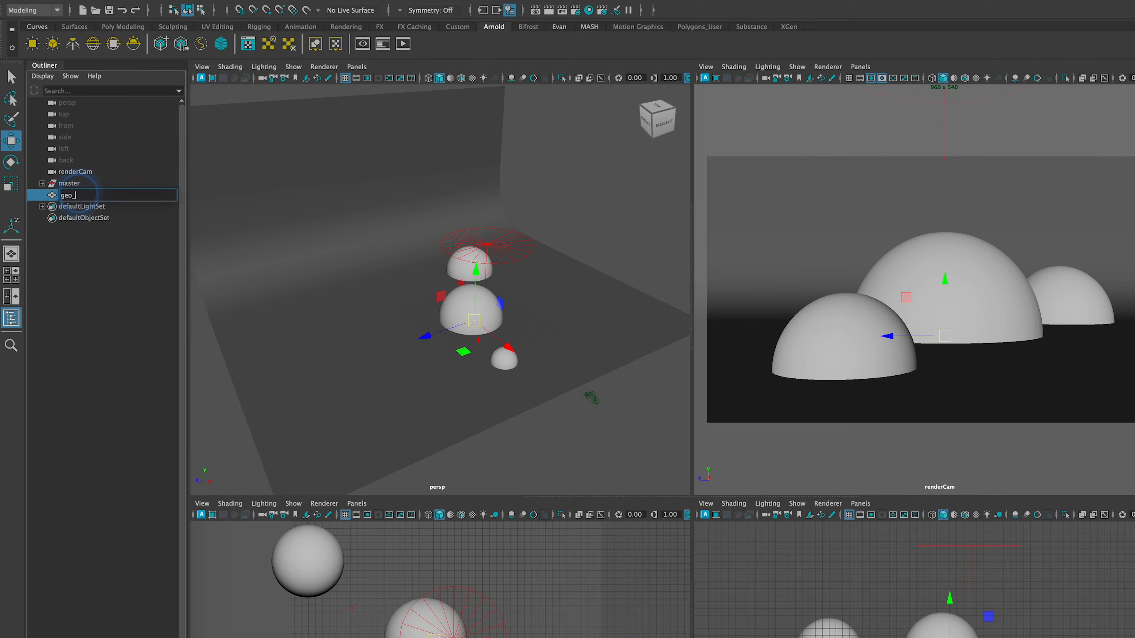
text(geo_volBox)
key(Return)
Step: Scale geo_volBox up uniformly until it encloses the three spheres
key(r)
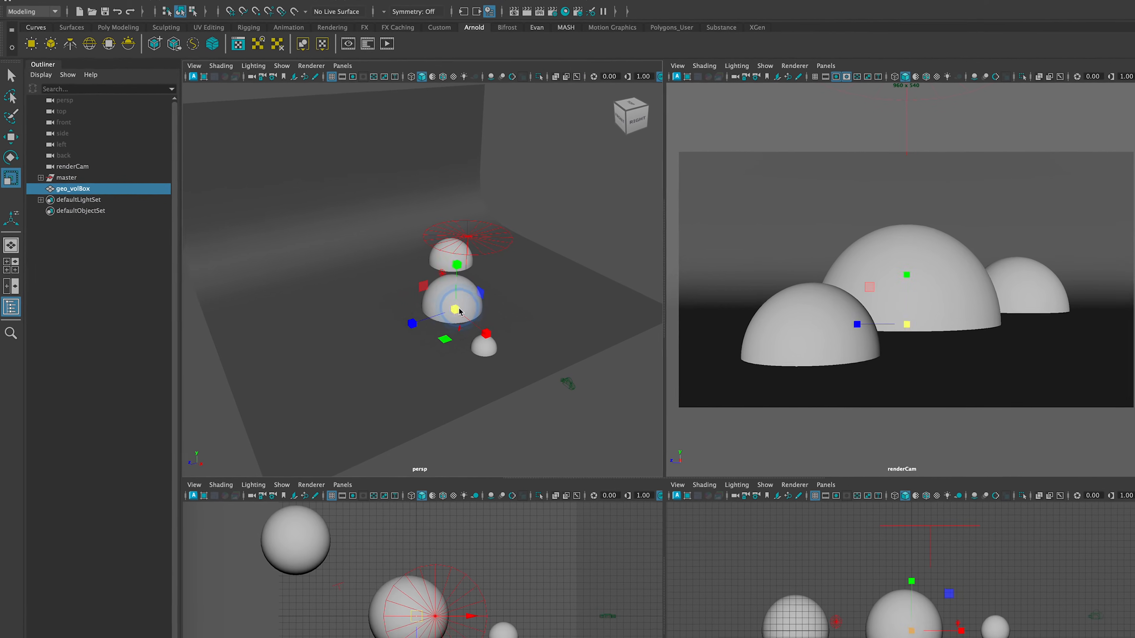
drag(459, 311, 666, 291)
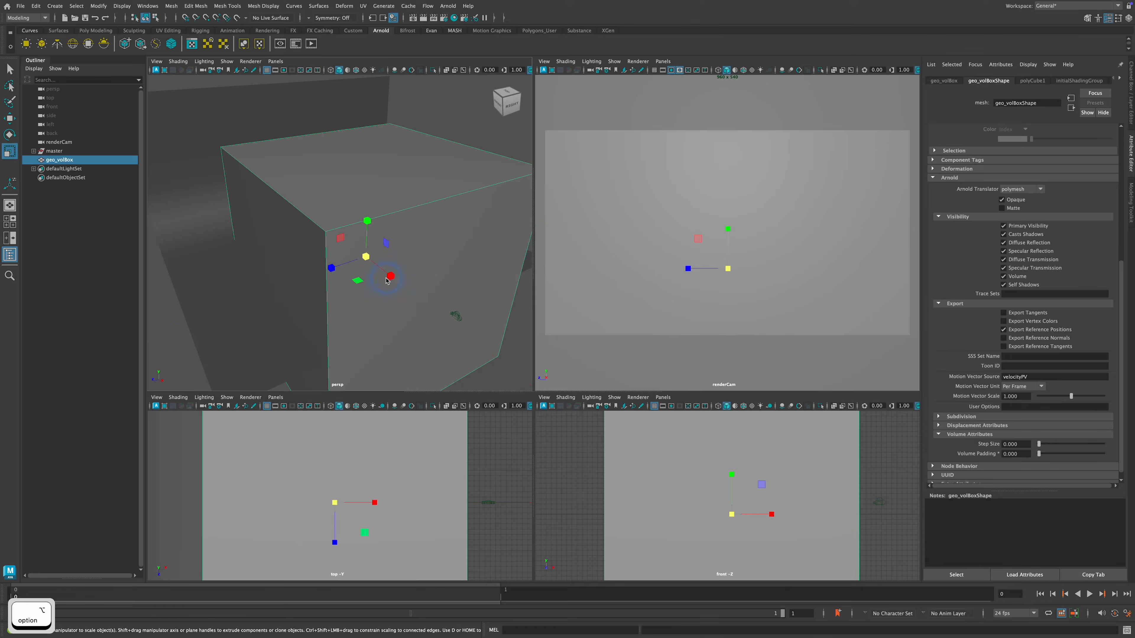
alt+drag(339, 215, 286, 187)
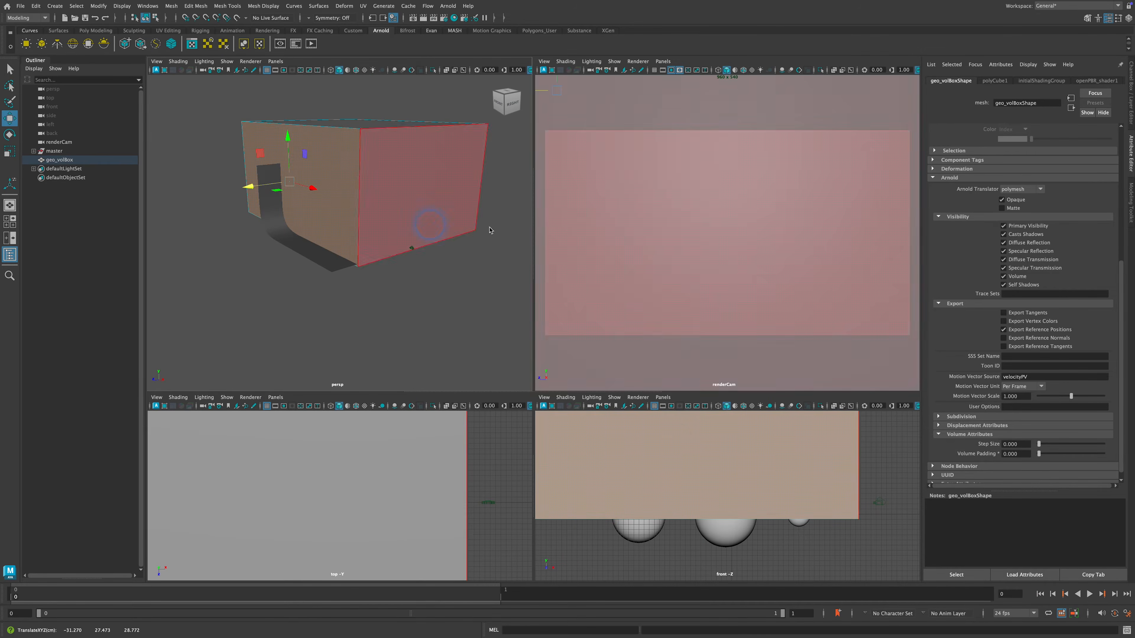
Step: Show the render camera view in wireframe and move the faces of geo_volBox so the box surrounds the backdrop set
key(4)
alt+drag(426, 193, 411, 205)
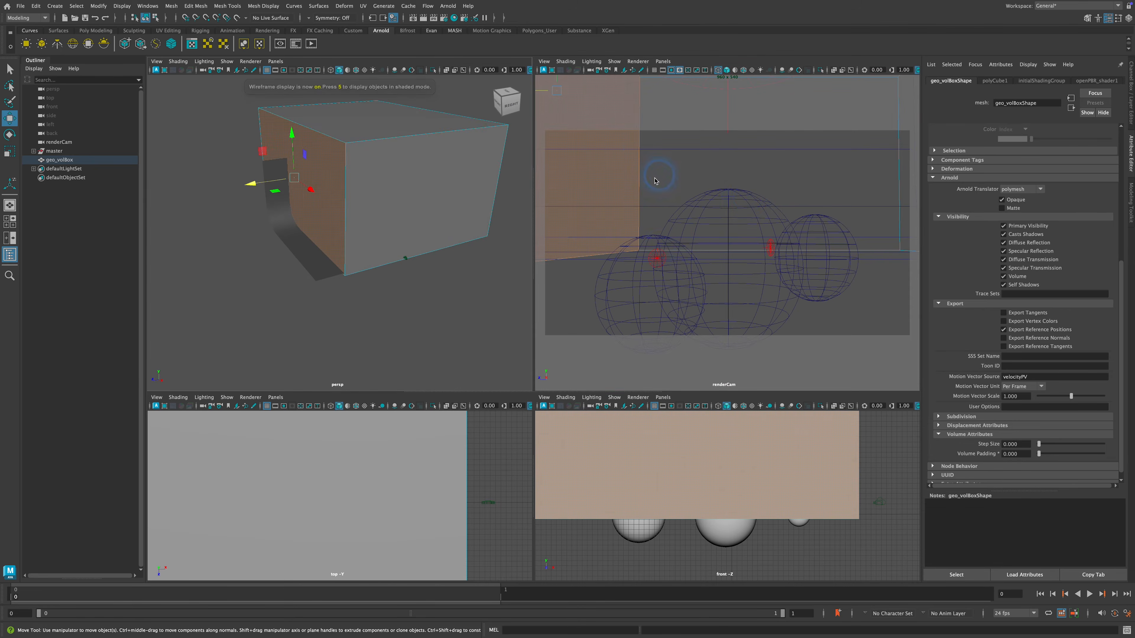
drag(256, 185, 465, 243)
alt+right_drag(385, 180, 350, 198)
drag(350, 198, 300, 211)
click(286, 170)
drag(301, 133, 358, 159)
alt+drag(303, 187, 241, 159)
click(360, 150)
alt+drag(360, 150, 364, 187)
mouse_move(416, 202)
mouse_down()
mouse_move(393, 202)
mouse_move(415, 203)
mouse_up()
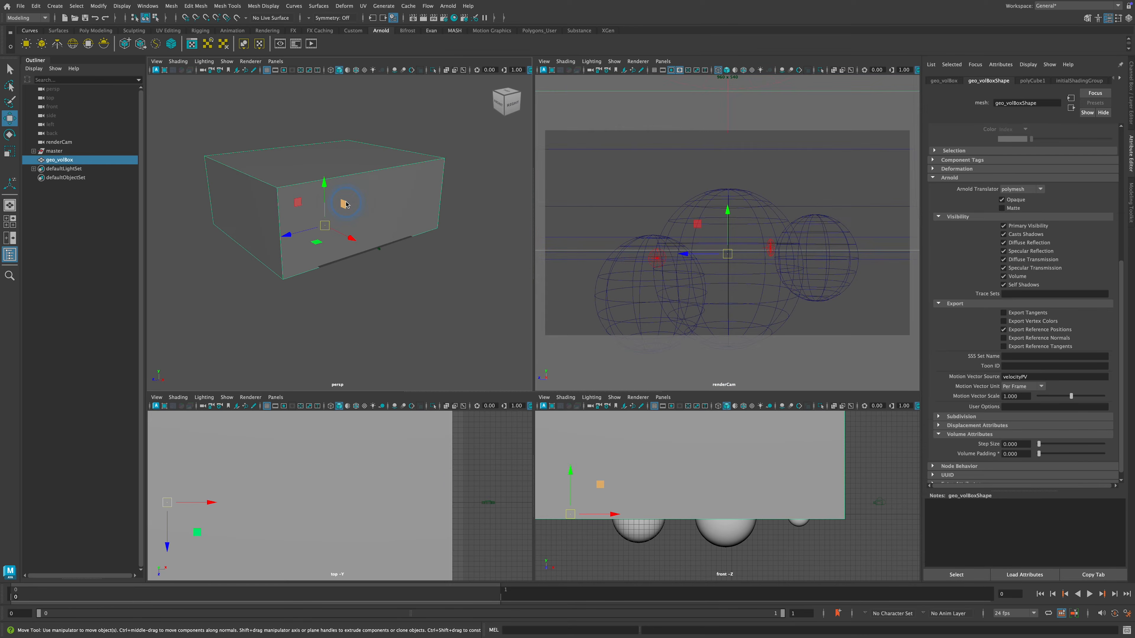
Step: Assign a new Arnold aiStandardVolume material to geo_volBox
alt+drag(345, 199, 333, 191)
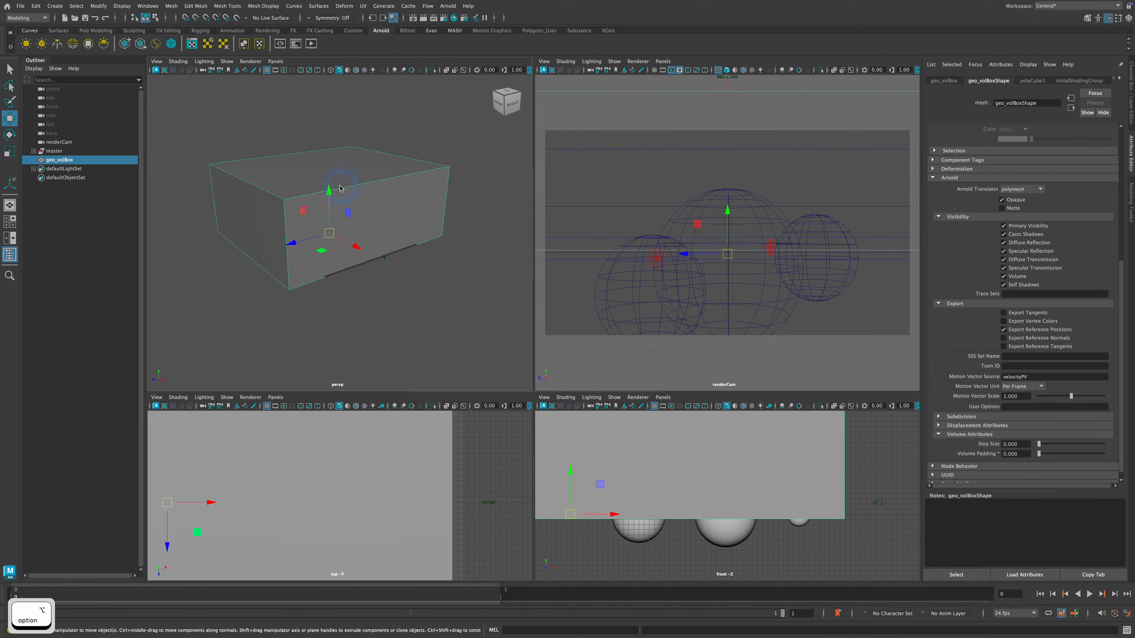
right_drag(354, 175, 399, 397)
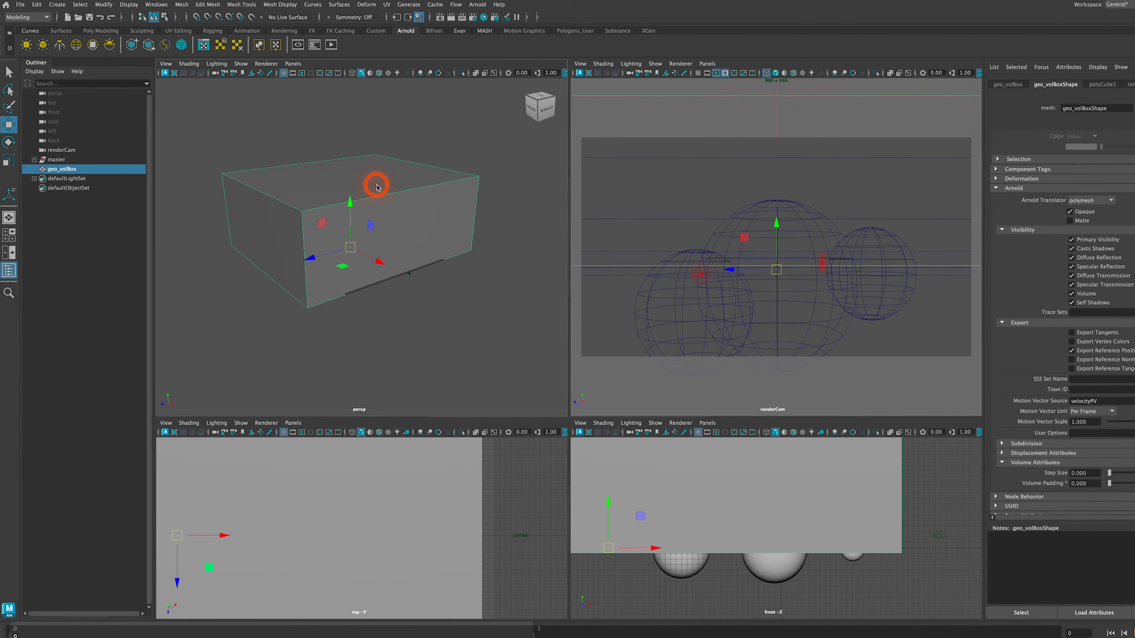
right_drag(457, 452, 482, 464)
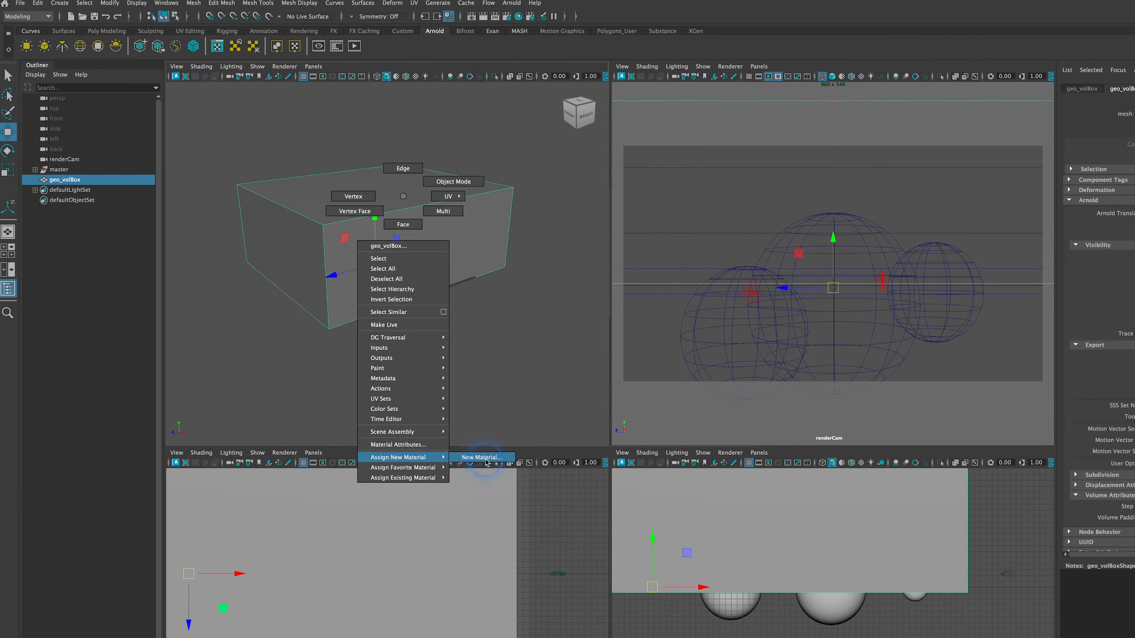
drag(512, 223, 495, 196)
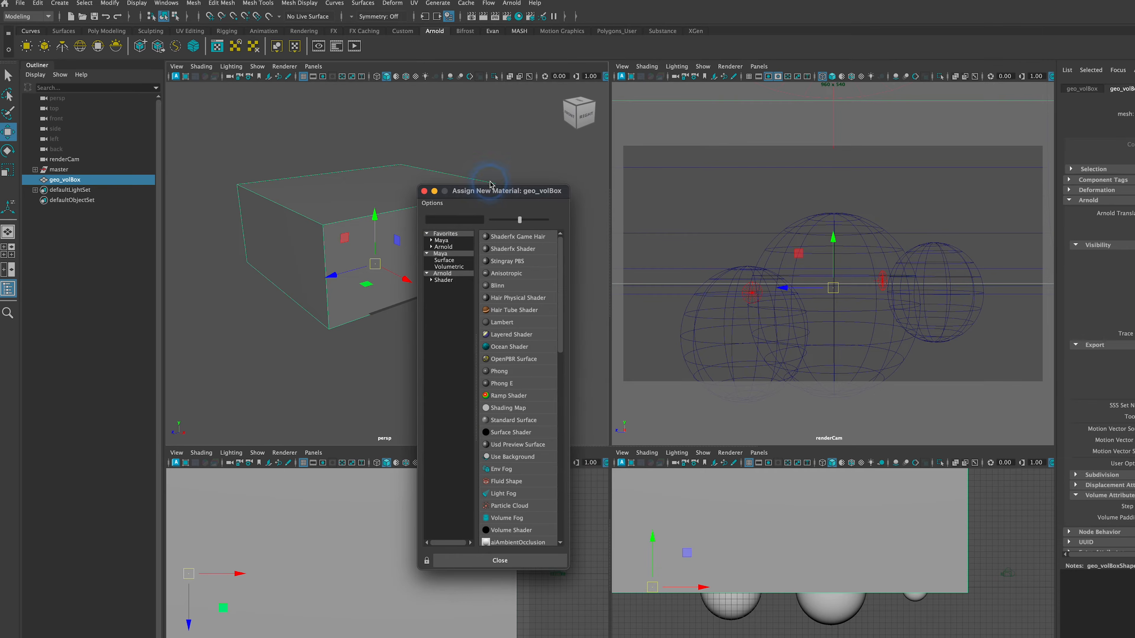
click(431, 280)
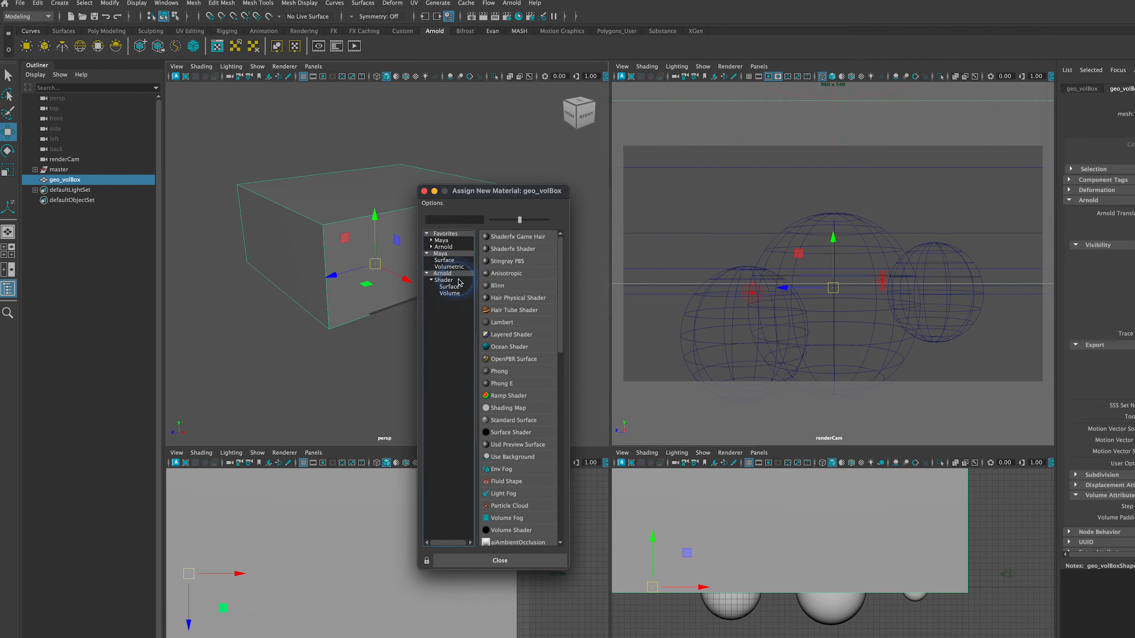
click(449, 293)
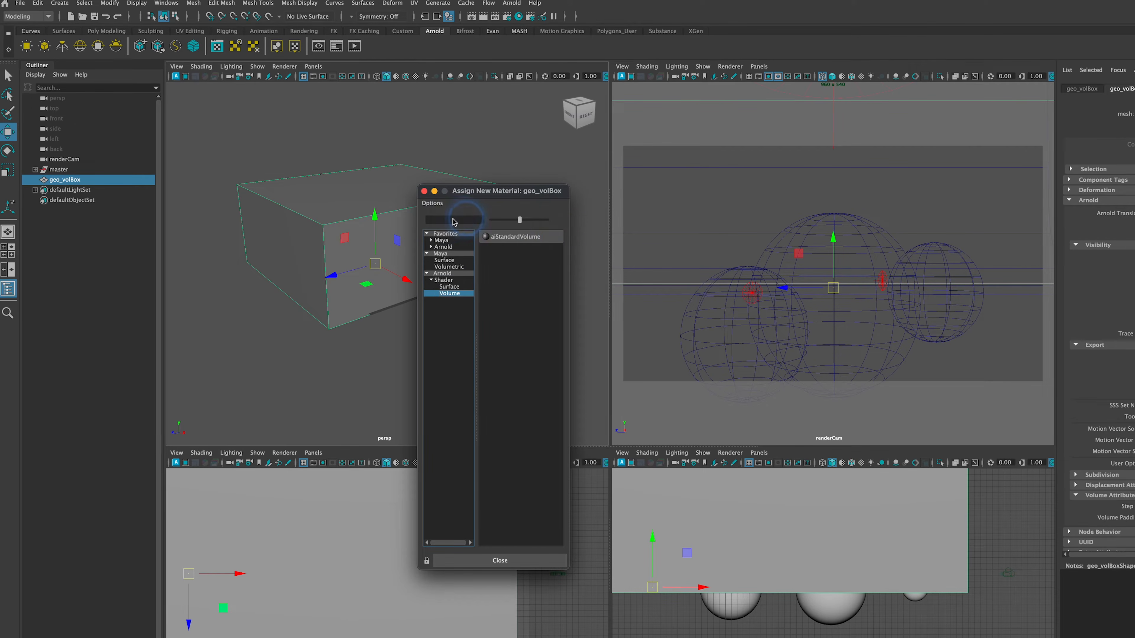
click(513, 240)
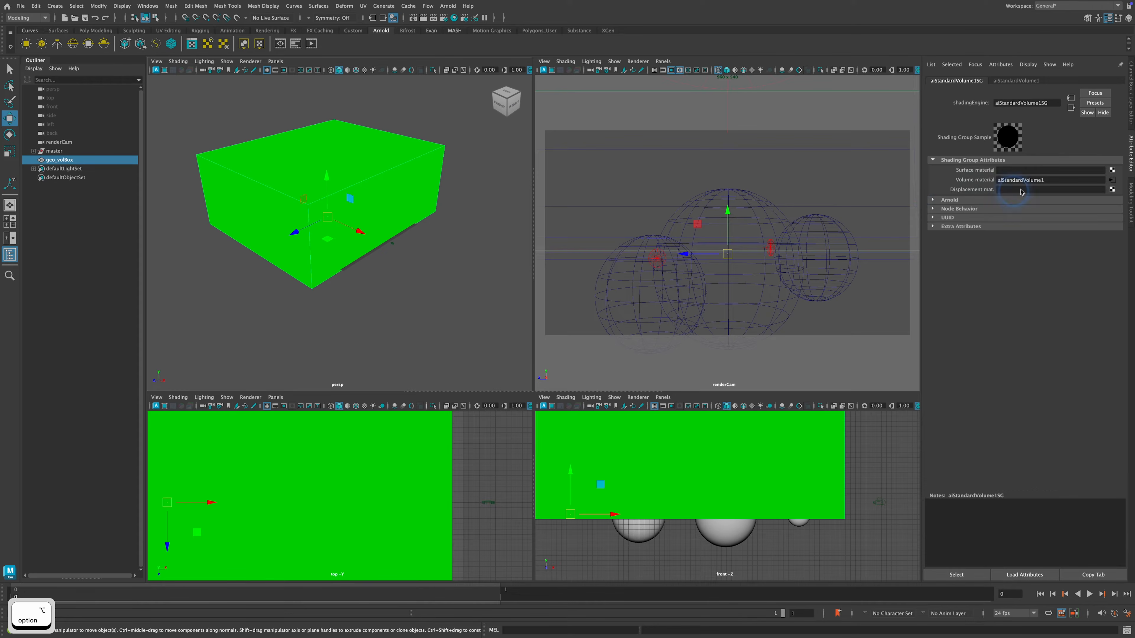
Step: Set the density of the aiStandardVolume1 material to 0.01
click(1111, 180)
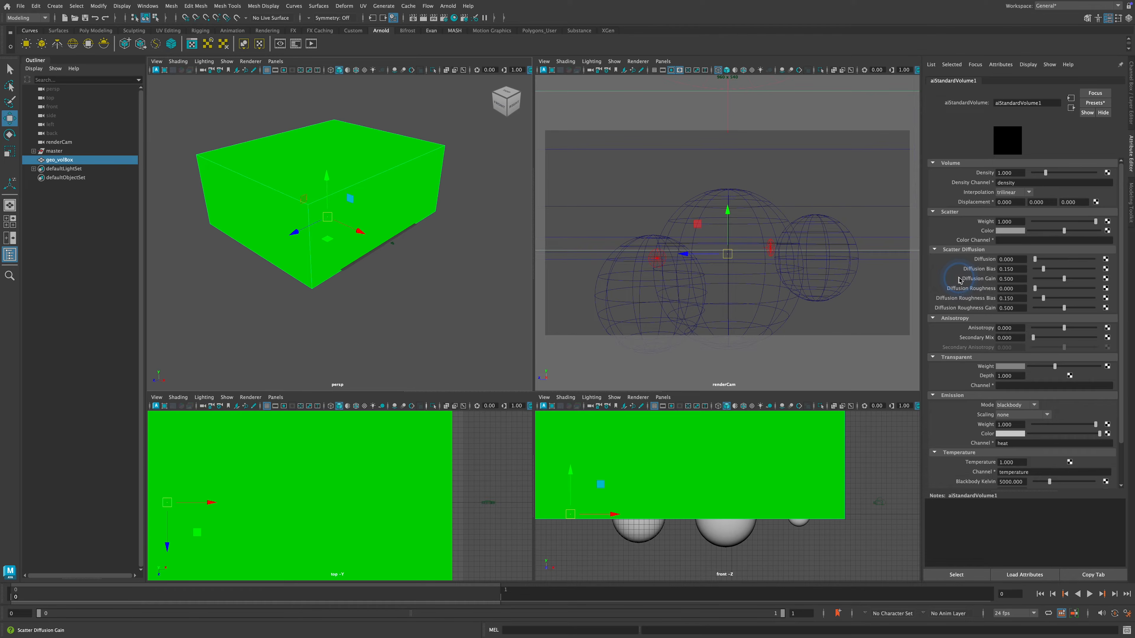
click(1022, 175)
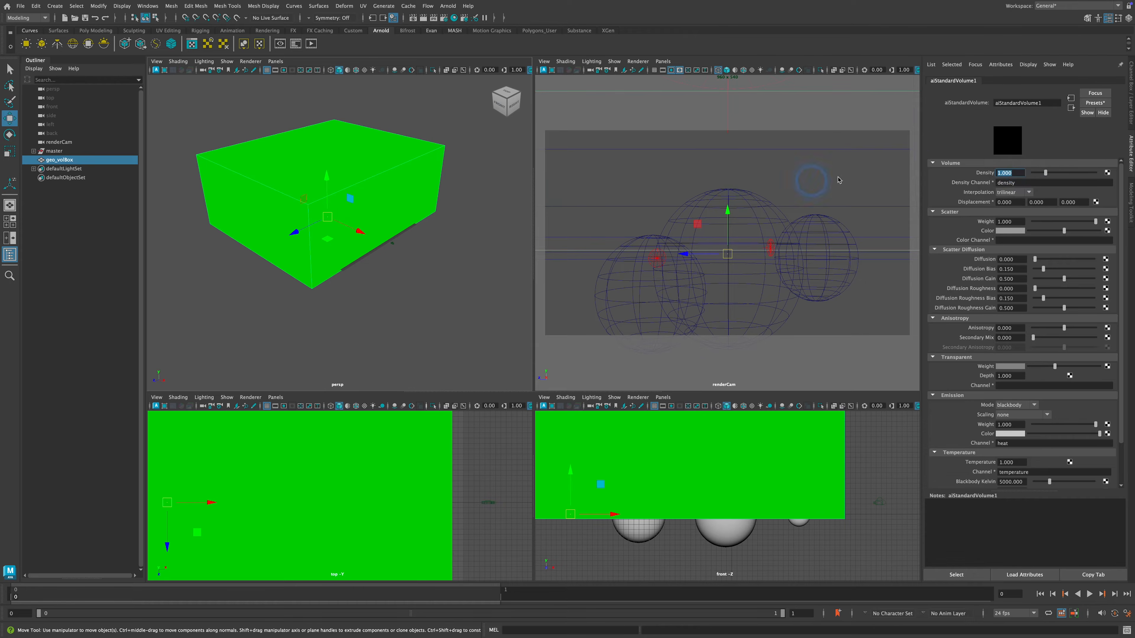
text(0.01)
key(Return)
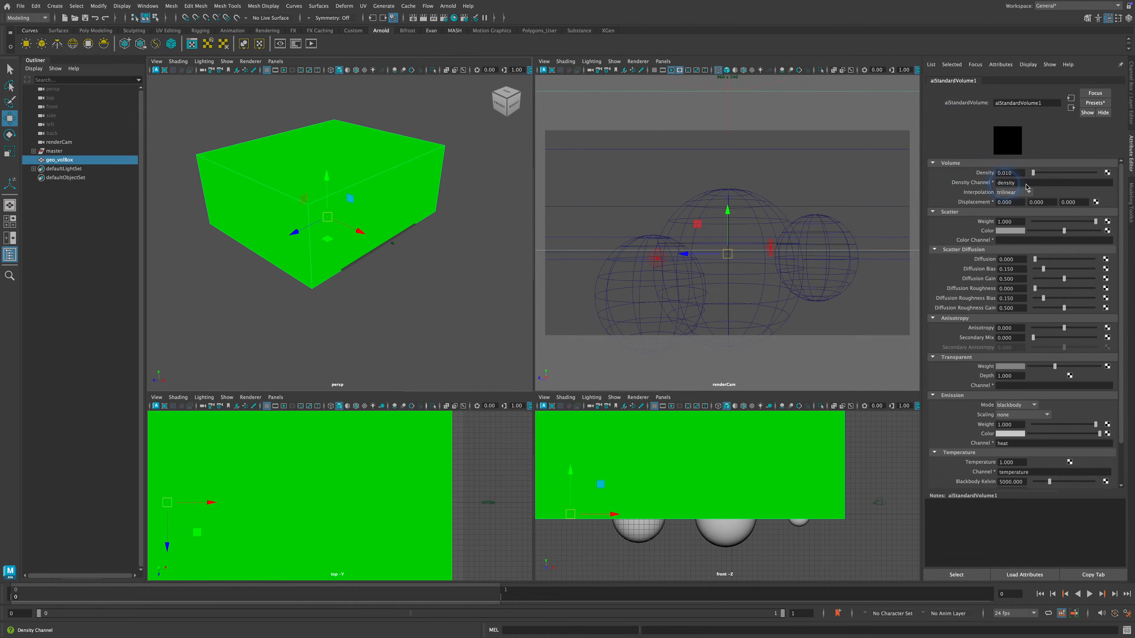
alt+drag(420, 222, 390, 233)
alt+middle_drag(390, 233, 380, 201)
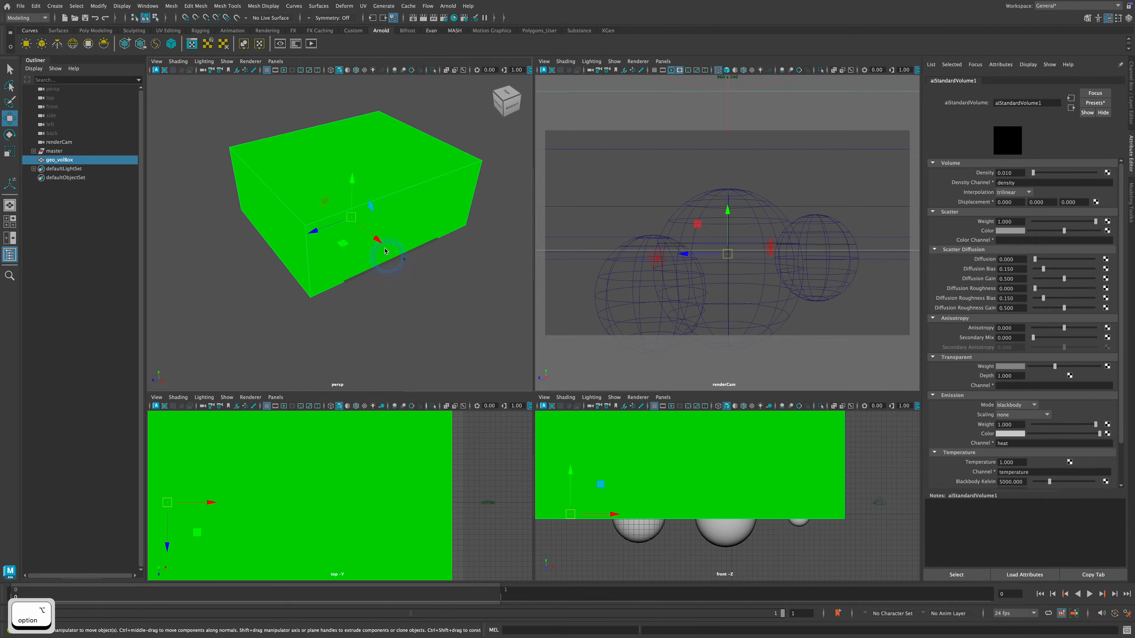
alt+drag(390, 266, 385, 238)
alt+middle_drag(363, 190, 356, 188)
alt+right_drag(367, 211, 386, 201)
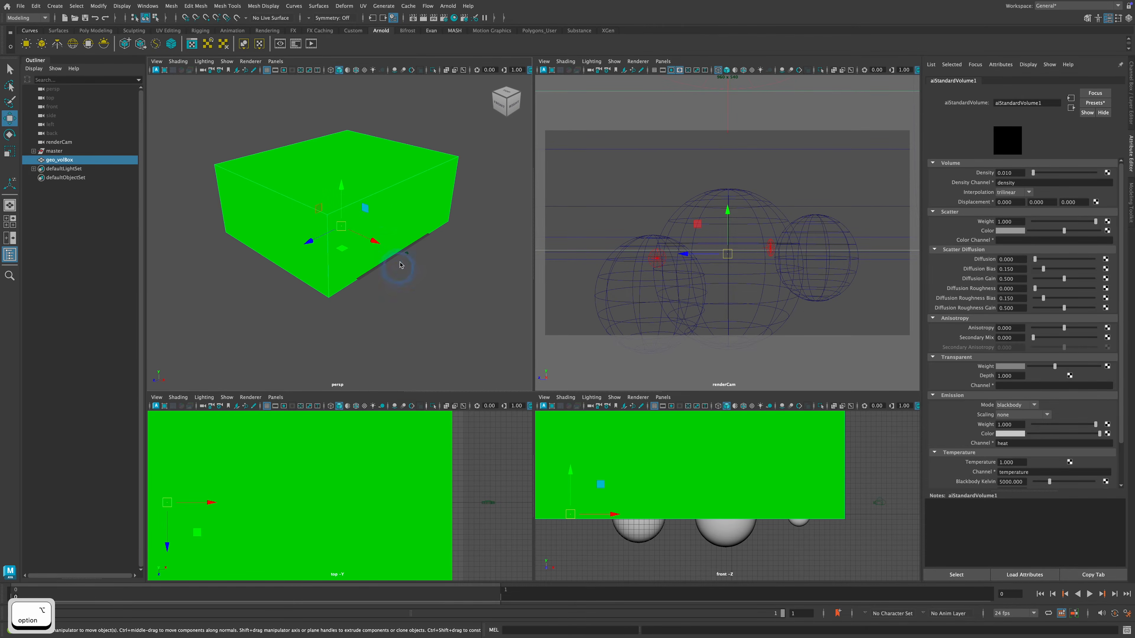
Step: Graph the input and output connections of geo_volBox's volume shading network in the Hypershade and examine how aiStandardVolume1 feeds the shading group
click(449, 18)
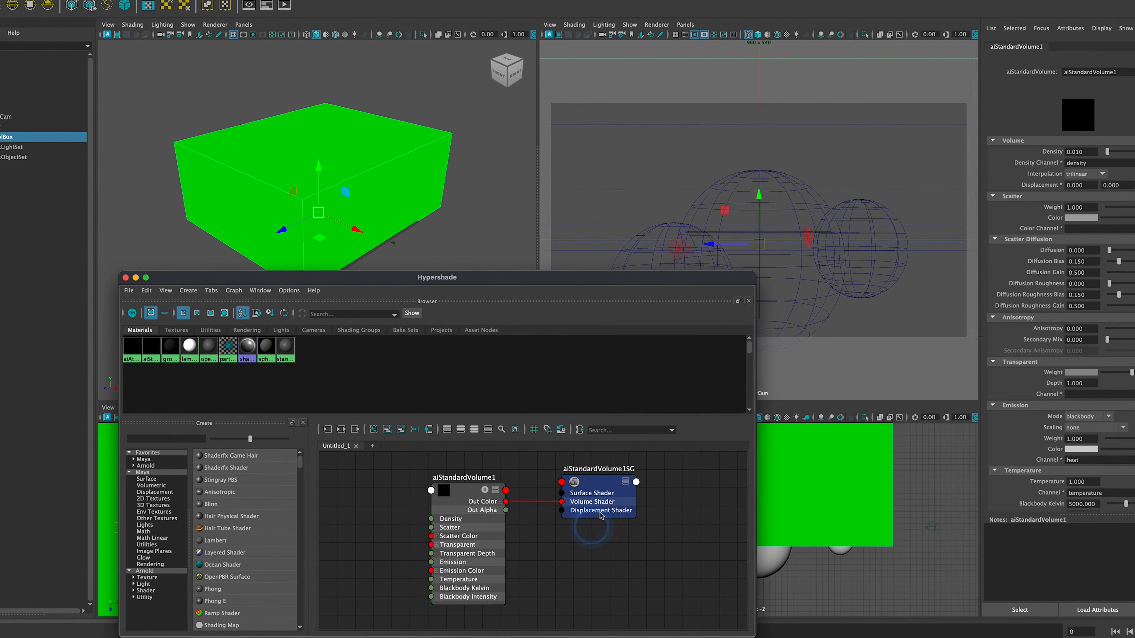
alt+middle_drag(544, 574, 524, 581)
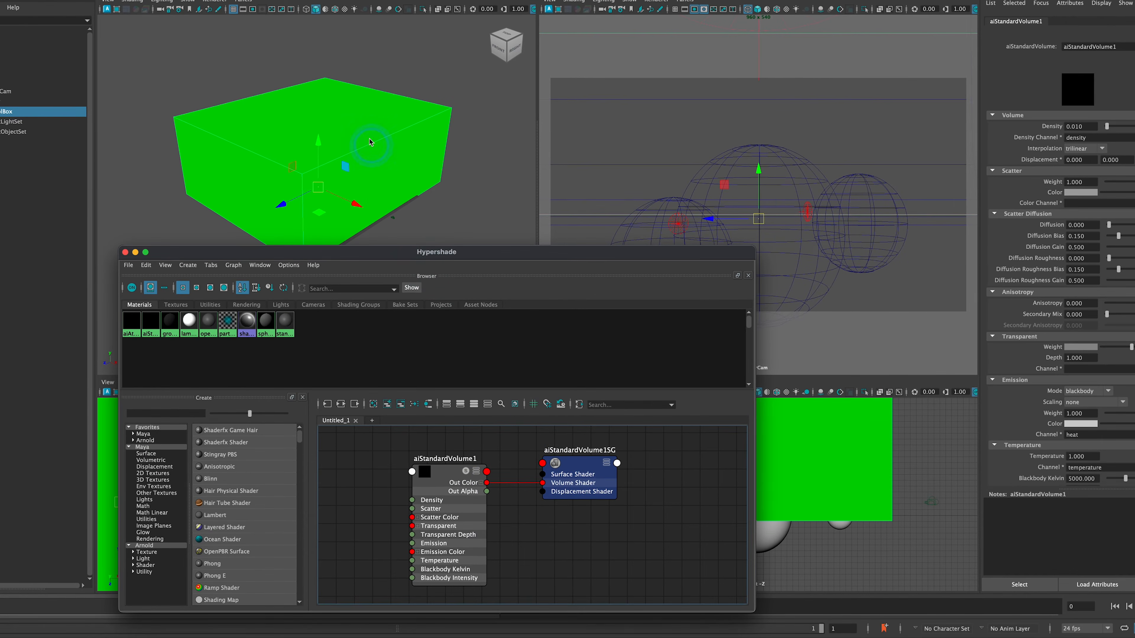
click(371, 133)
click(341, 403)
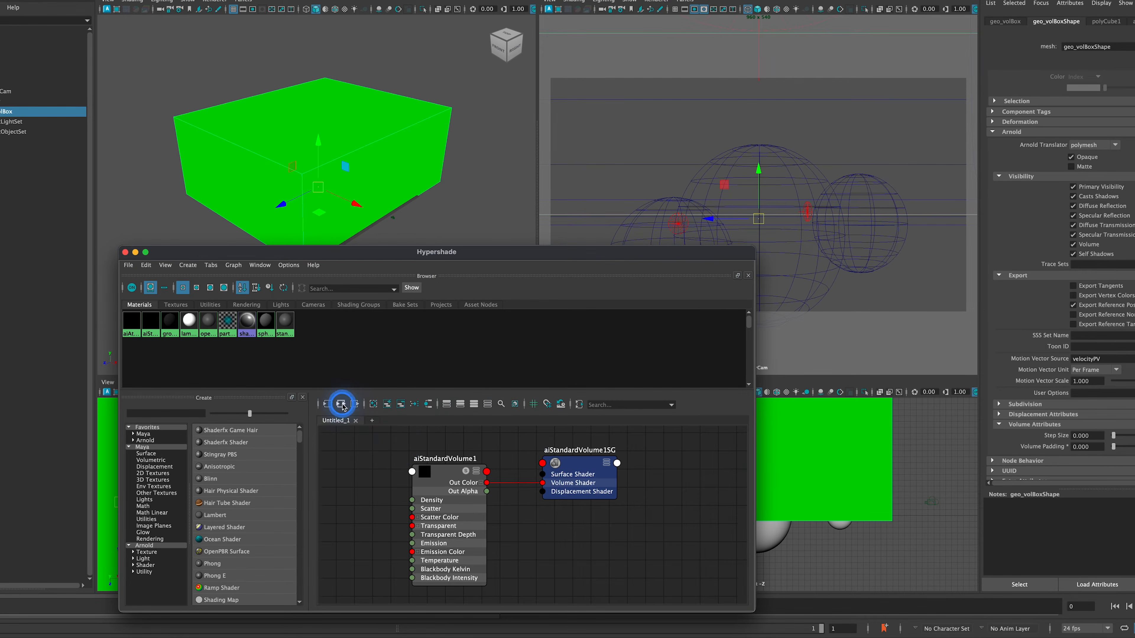
click(526, 500)
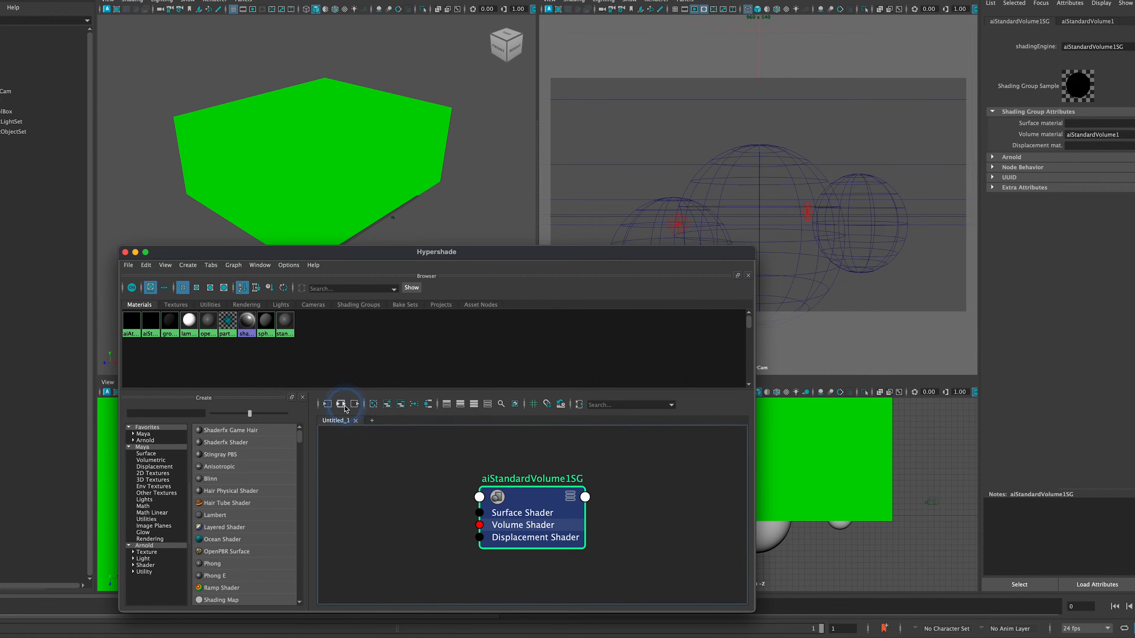
click(355, 404)
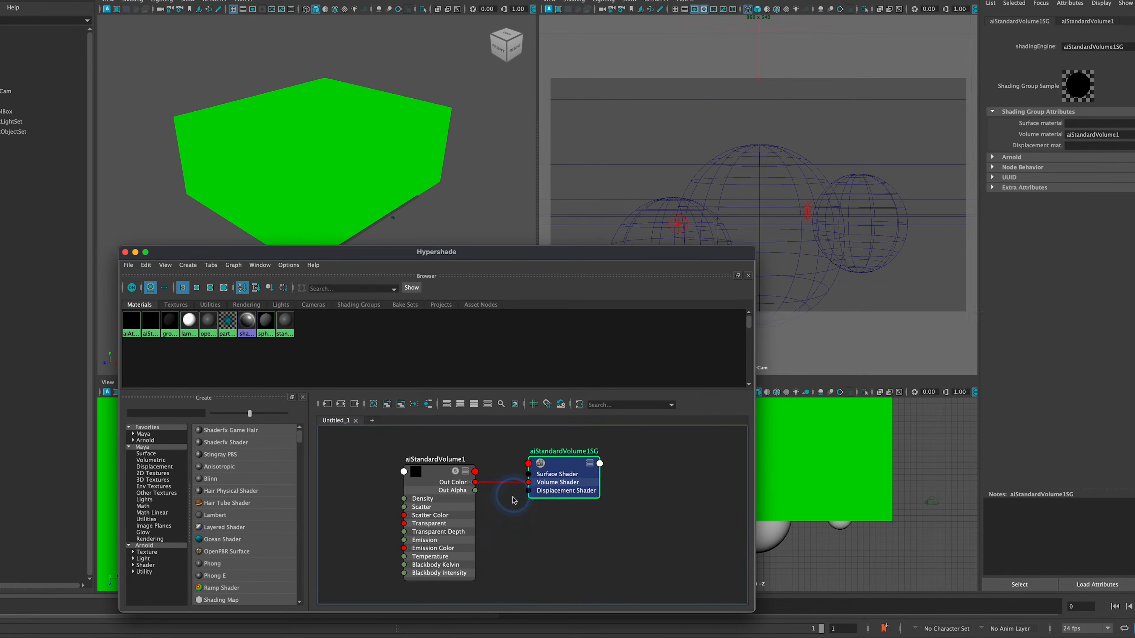
scroll(492, 499, up, 2)
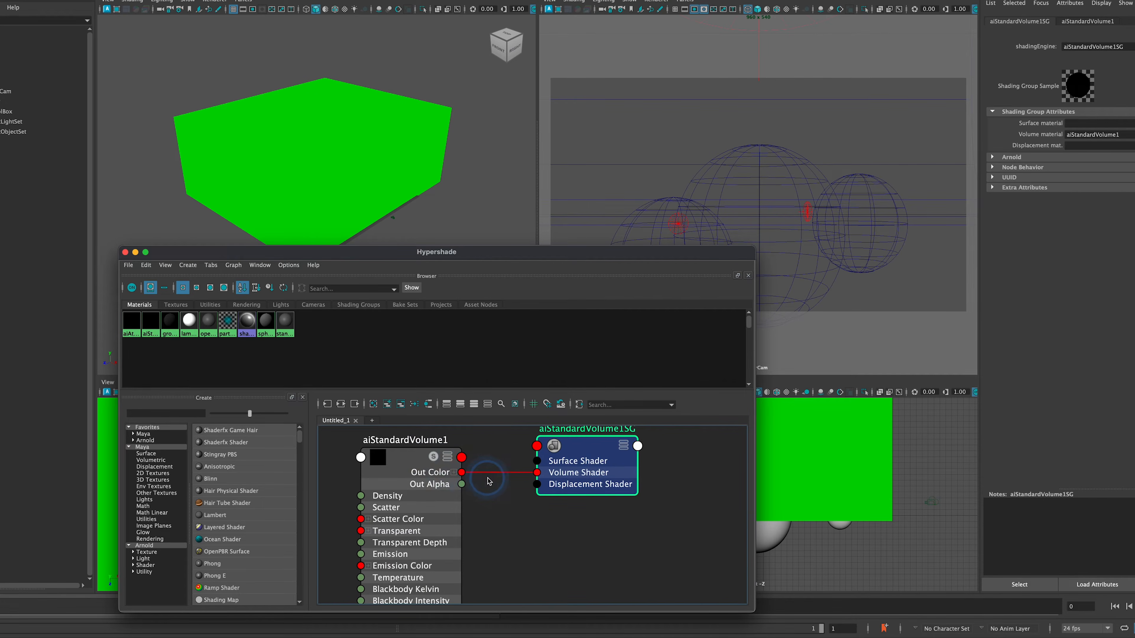
alt+middle_drag(488, 481, 474, 488)
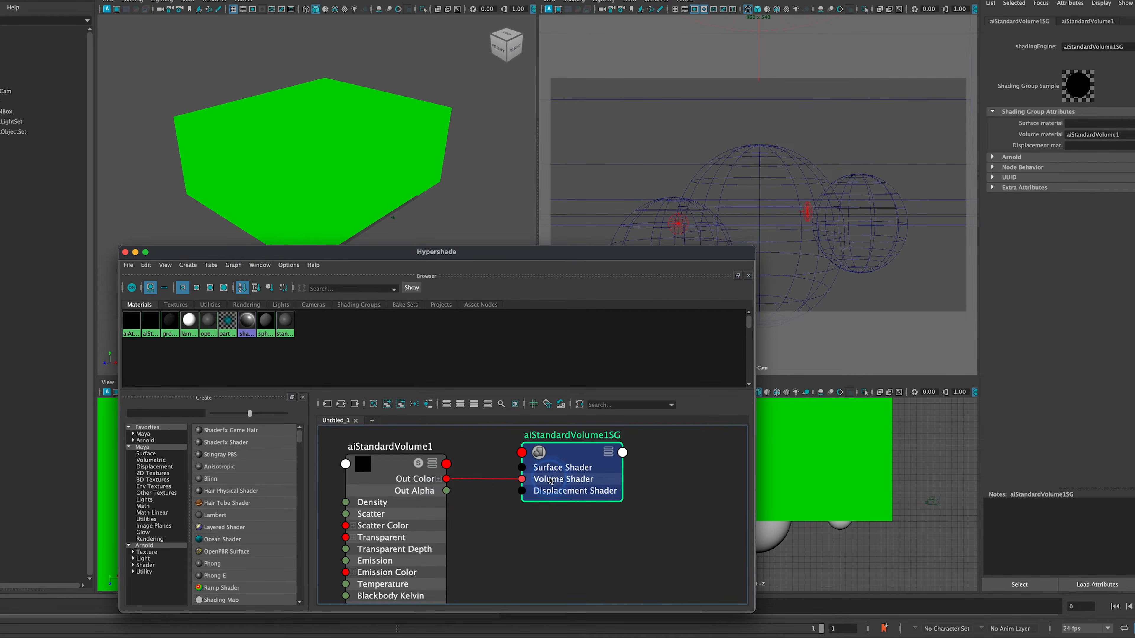
alt+middle_drag(558, 518, 553, 522)
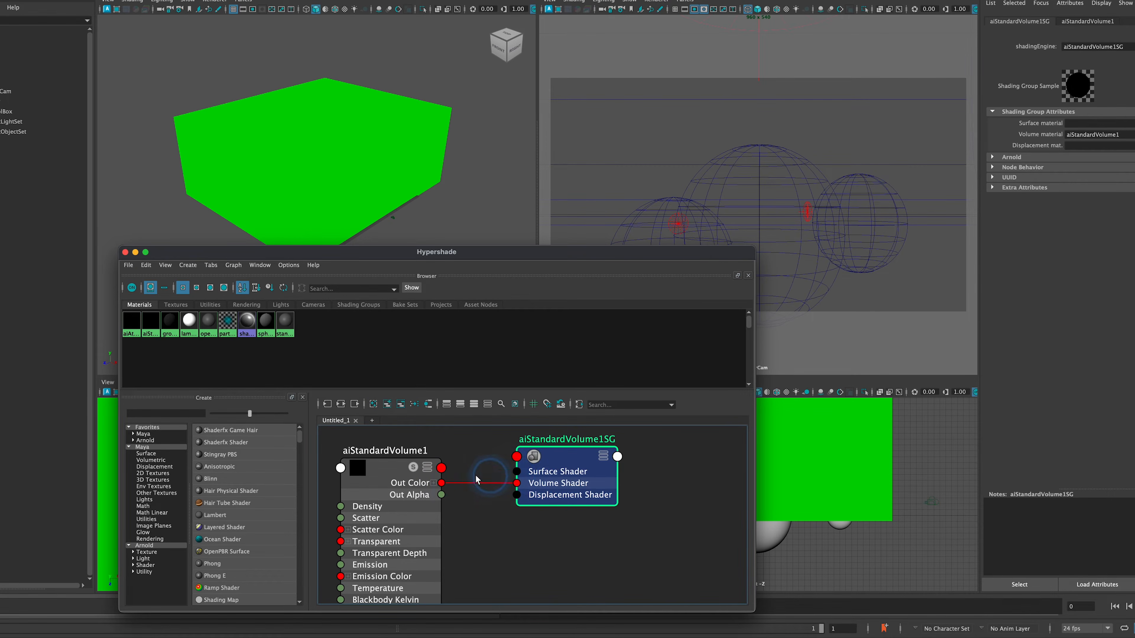
Step: Try connecting aiStandardVolume1's Out Color to the shading group's Surface Shader input as well, and remove that connection
drag(441, 484, 517, 471)
alt+drag(332, 153, 490, 193)
alt+drag(332, 161, 418, 215)
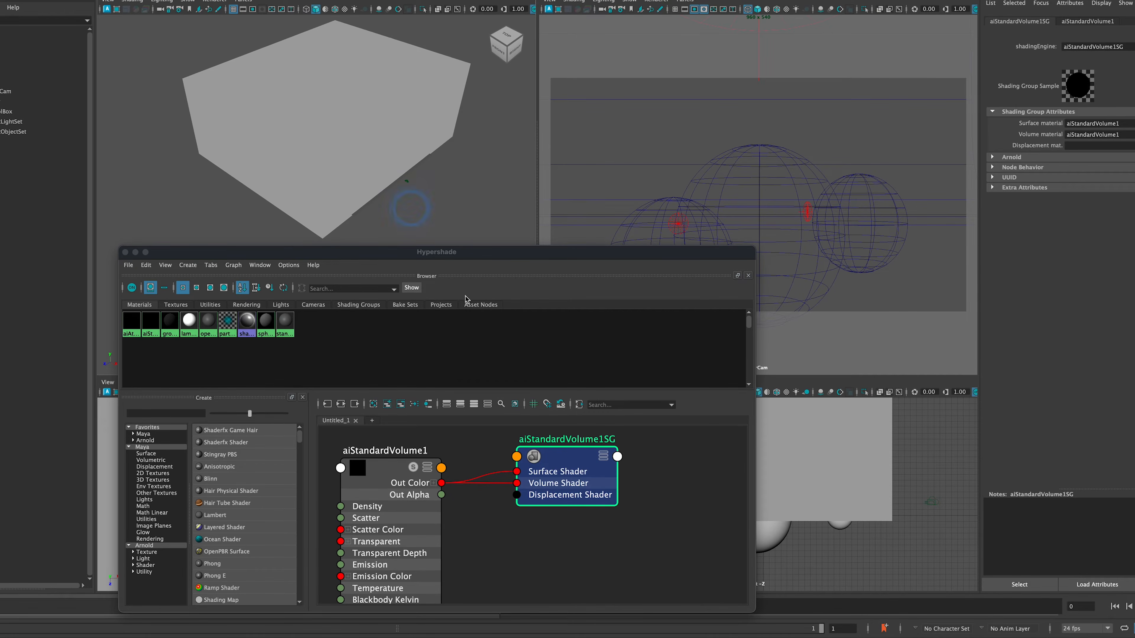
click(493, 474)
key(BackSpace)
Step: Enable drawing overrides on geo_volBox's shape and set its Level of Detail to Bounding Box
click(358, 182)
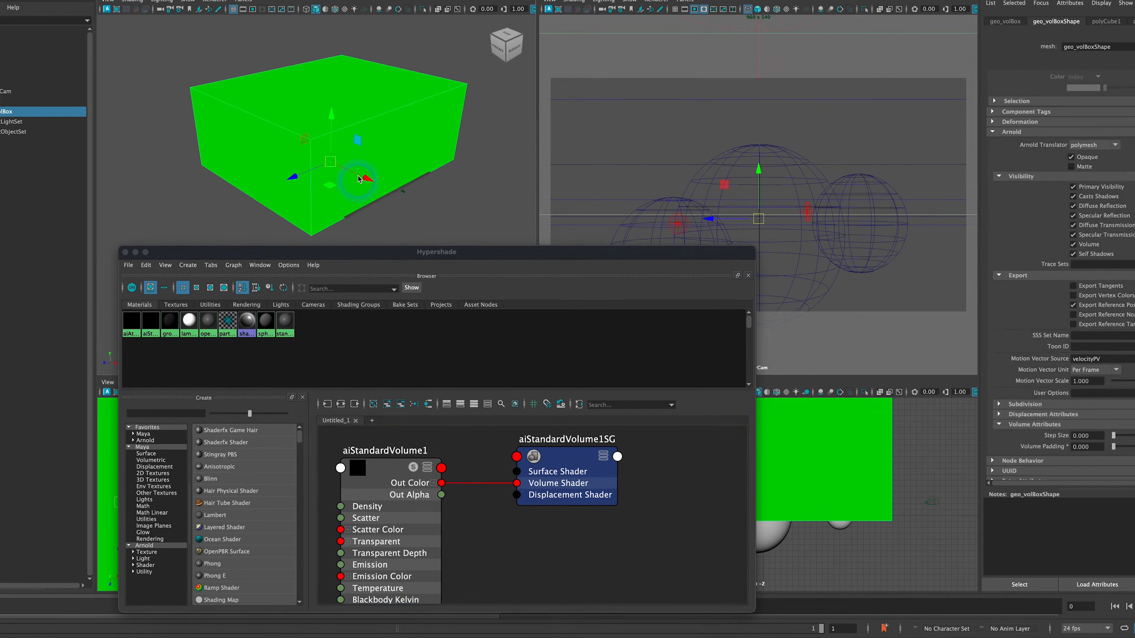
alt+drag(358, 182, 340, 172)
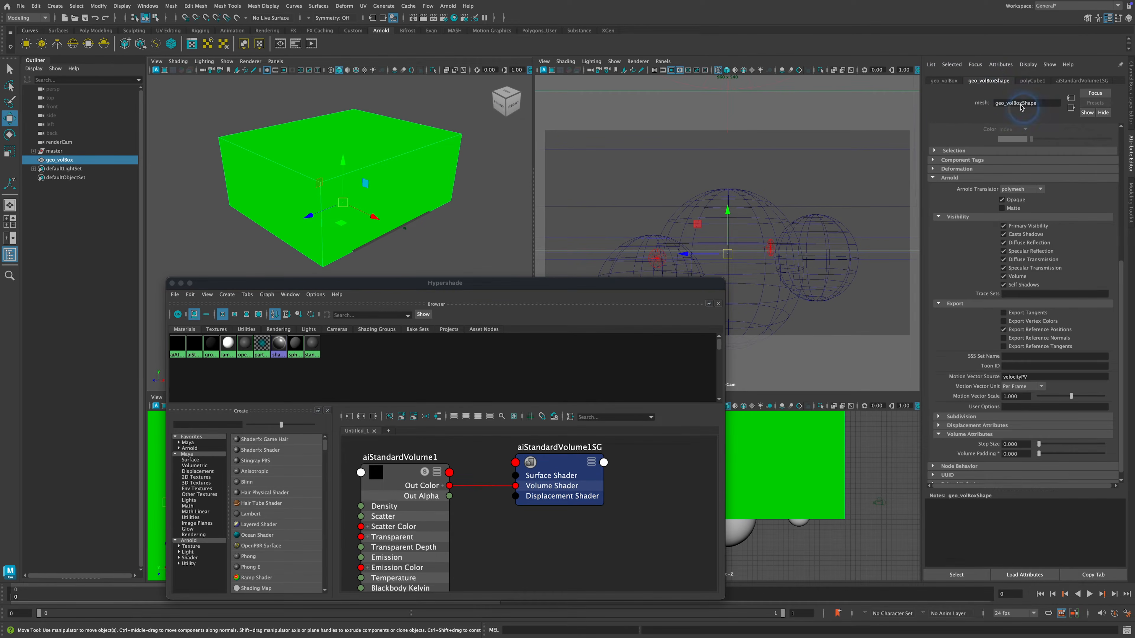
click(960, 178)
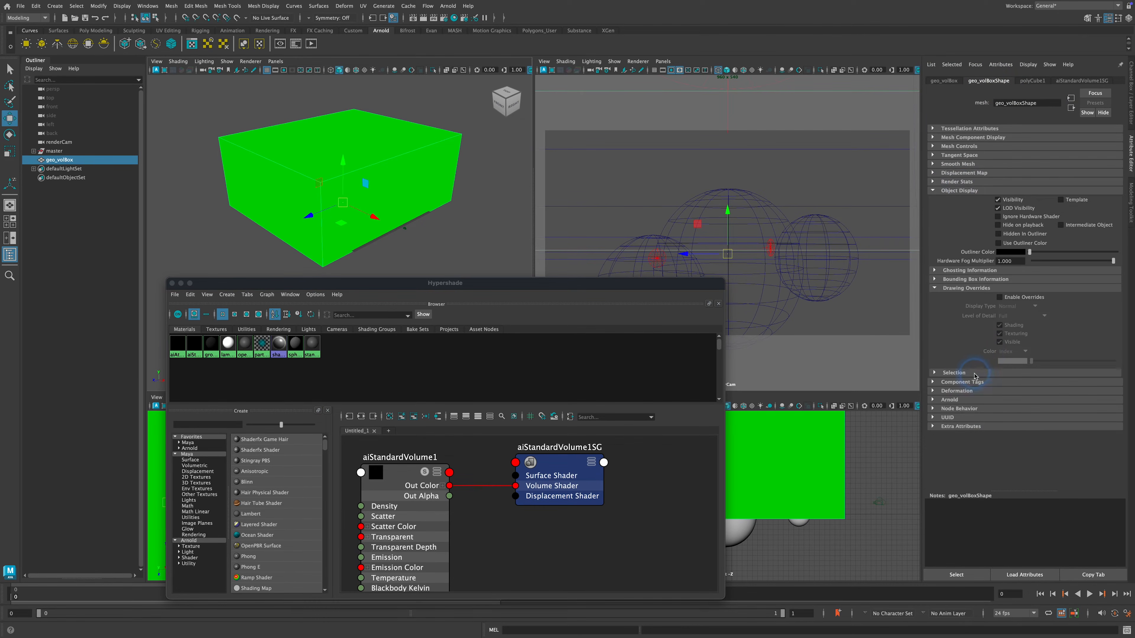
click(1008, 298)
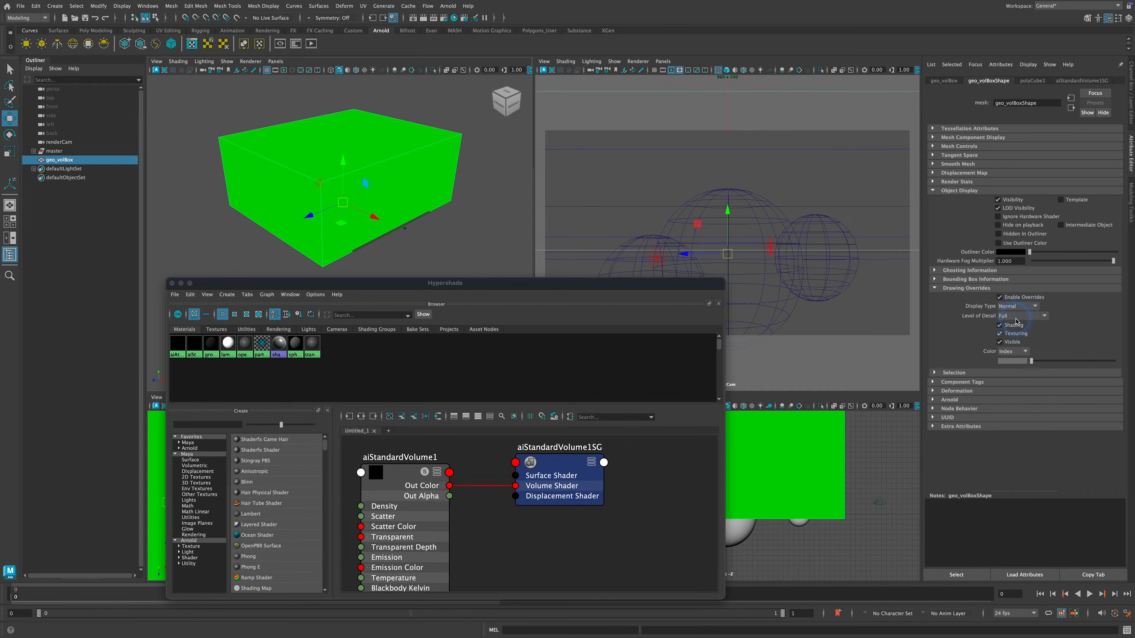
click(1015, 319)
click(1015, 331)
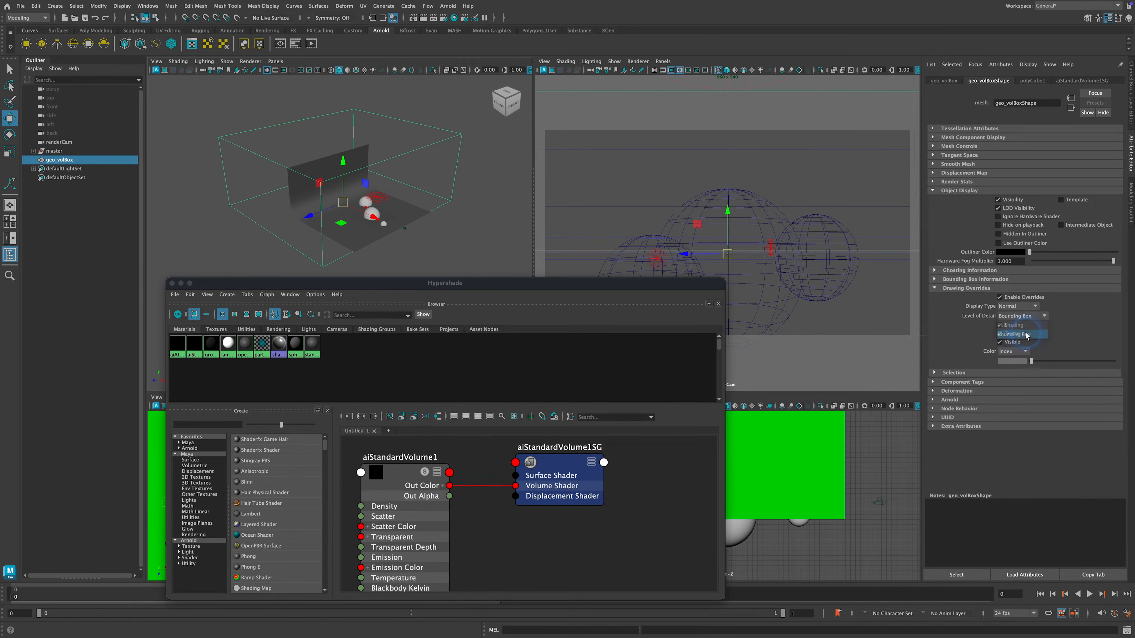
alt+drag(346, 179, 385, 188)
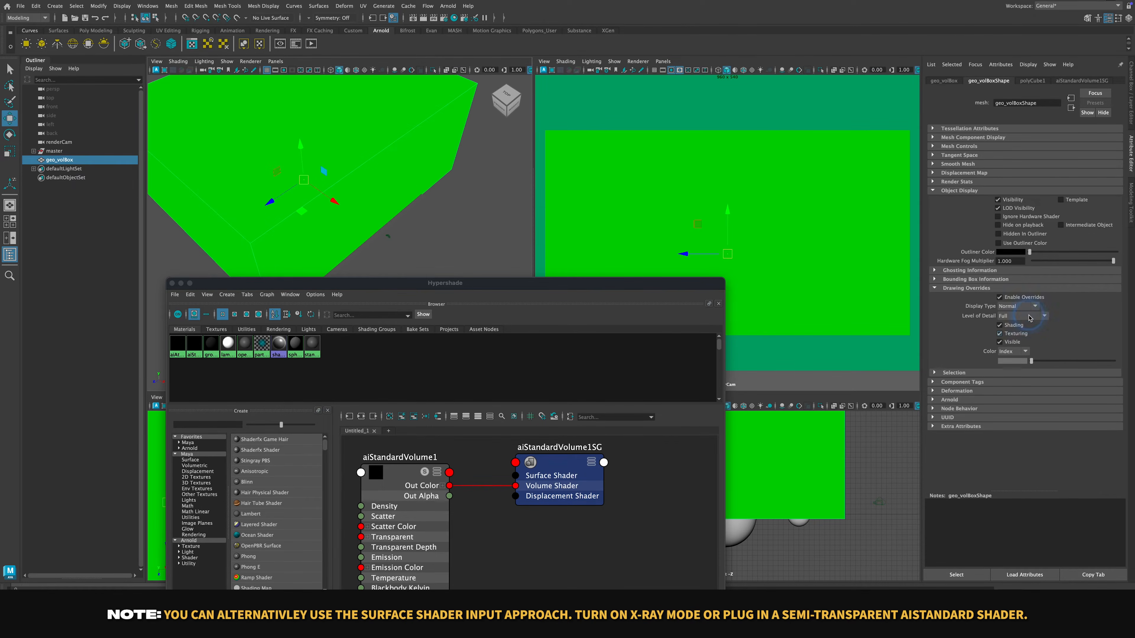
Step: Try moving geo_volBox through the scene in the perspective view while it displays at full detail
click(1029, 318)
click(1019, 333)
alt+drag(286, 144, 292, 164)
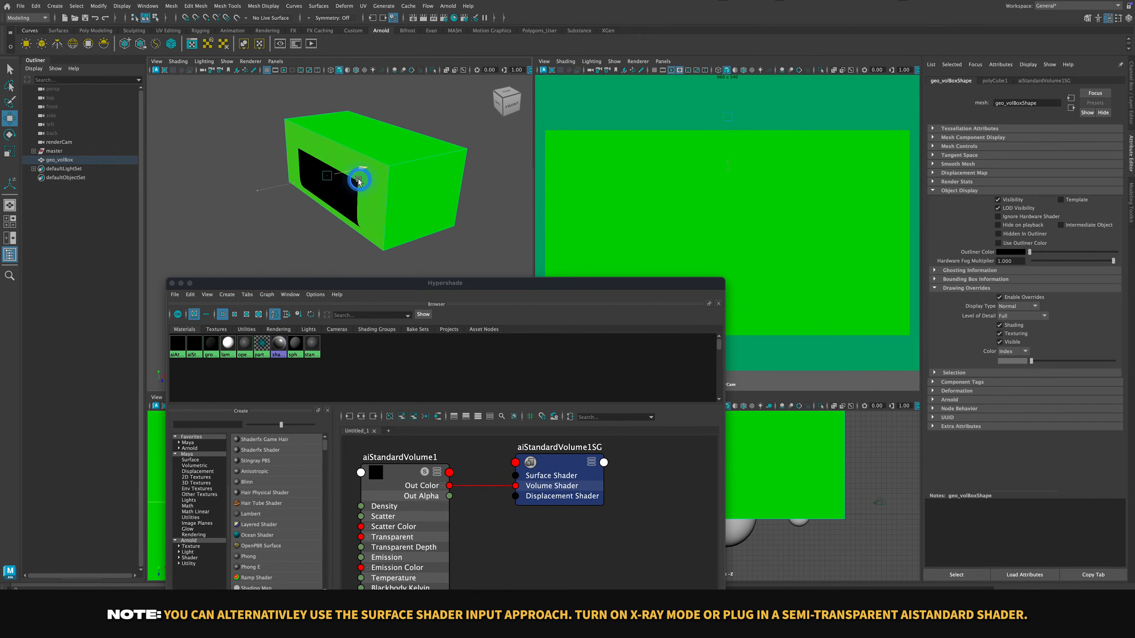
alt+drag(365, 178, 372, 116)
key(4)
alt+drag(339, 151, 334, 158)
click(263, 198)
drag(223, 204, 408, 207)
Step: Set geo_volBox's Level of Detail back to Bounding Box and start a live Arnold render of the render camera
click(1021, 316)
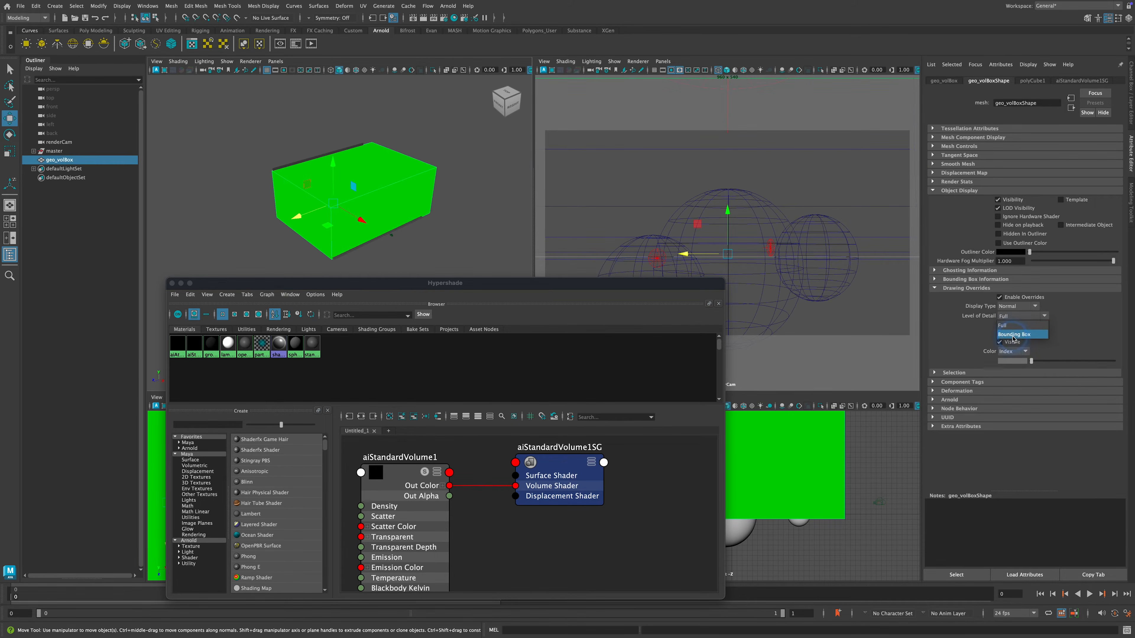
click(1020, 333)
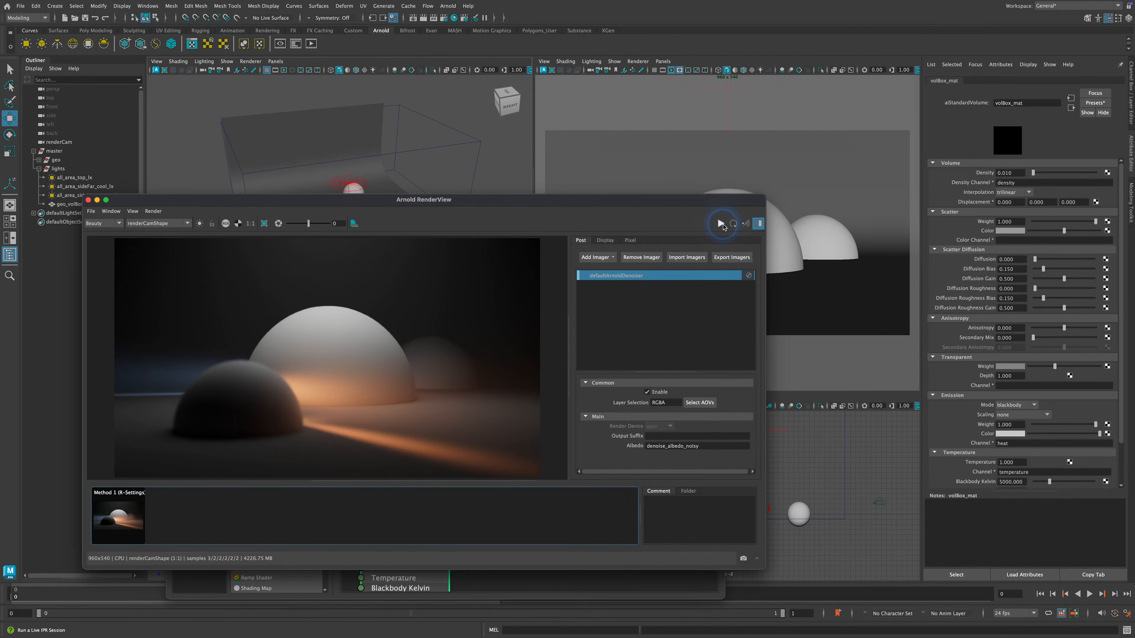
click(721, 224)
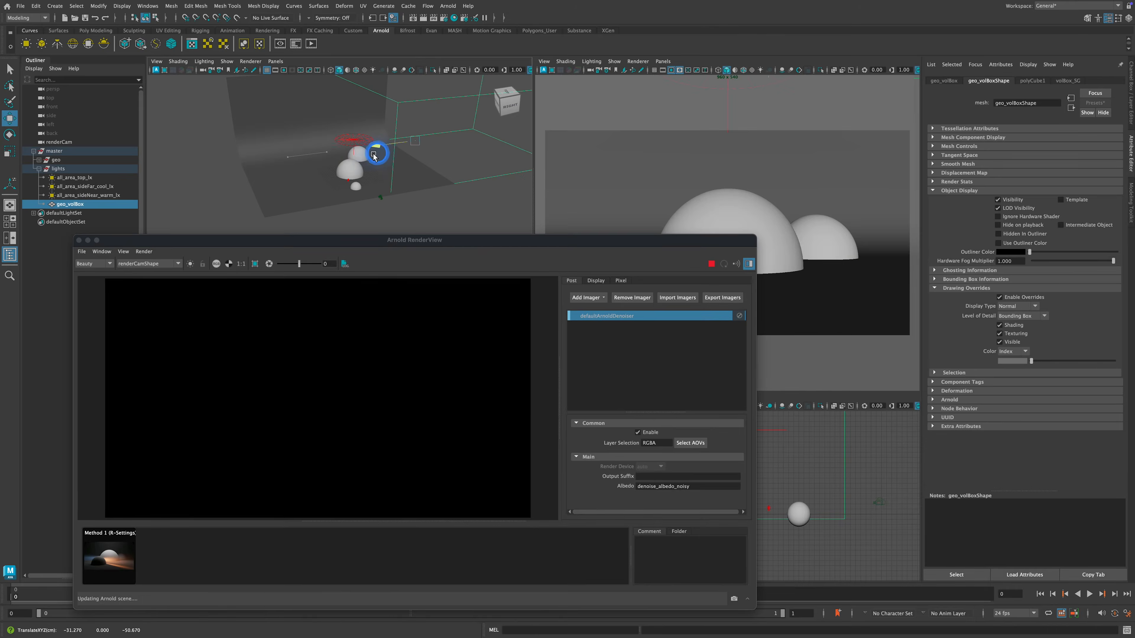
Step: Try moving geo_volBox so it only partly covers the spheres in the live render, and undo the moves
drag(356, 157, 368, 157)
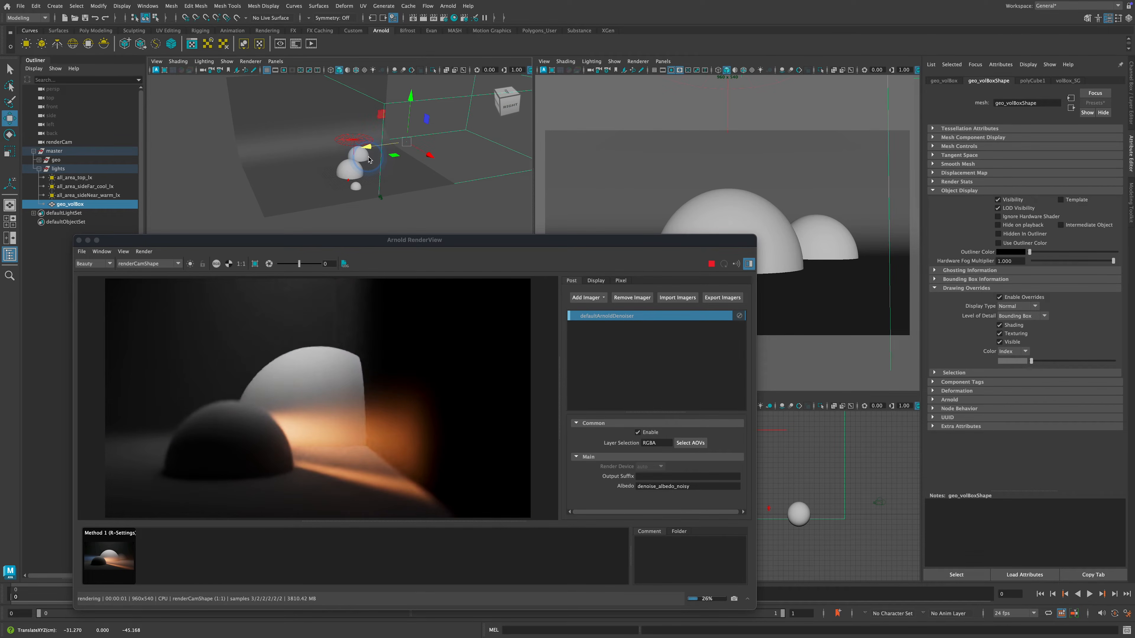
key(z)
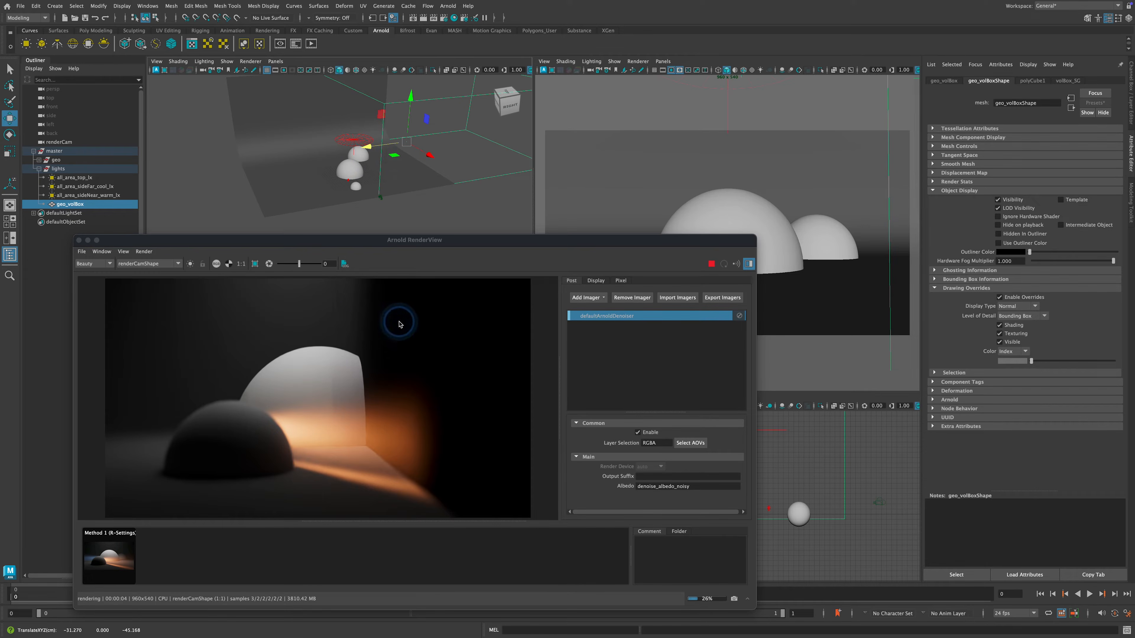
key(z)
key(z)
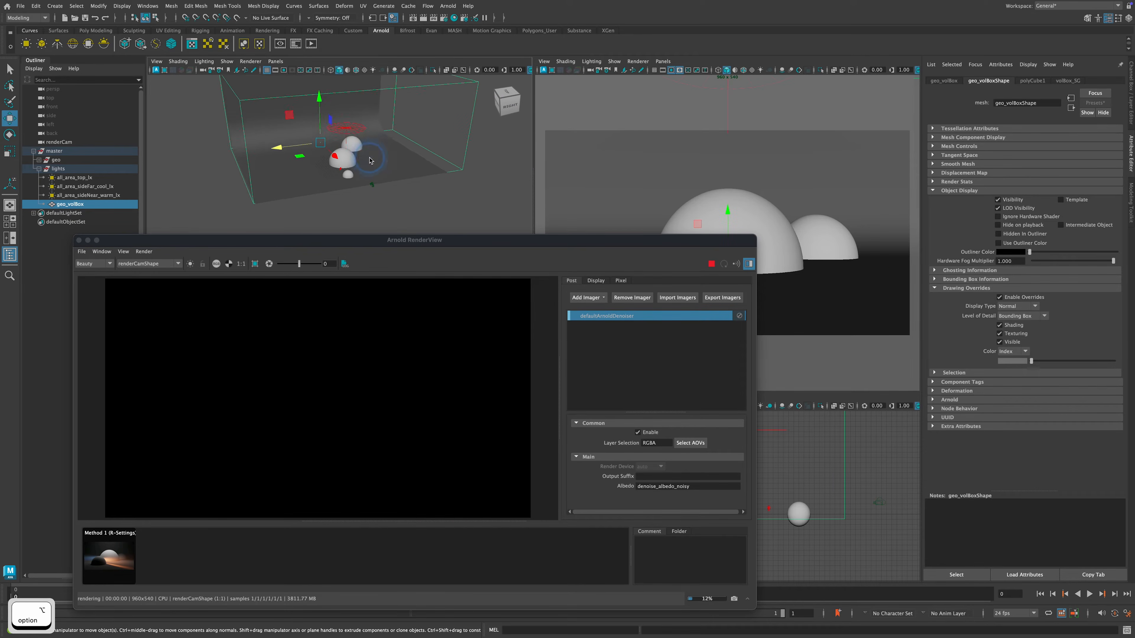
key(z)
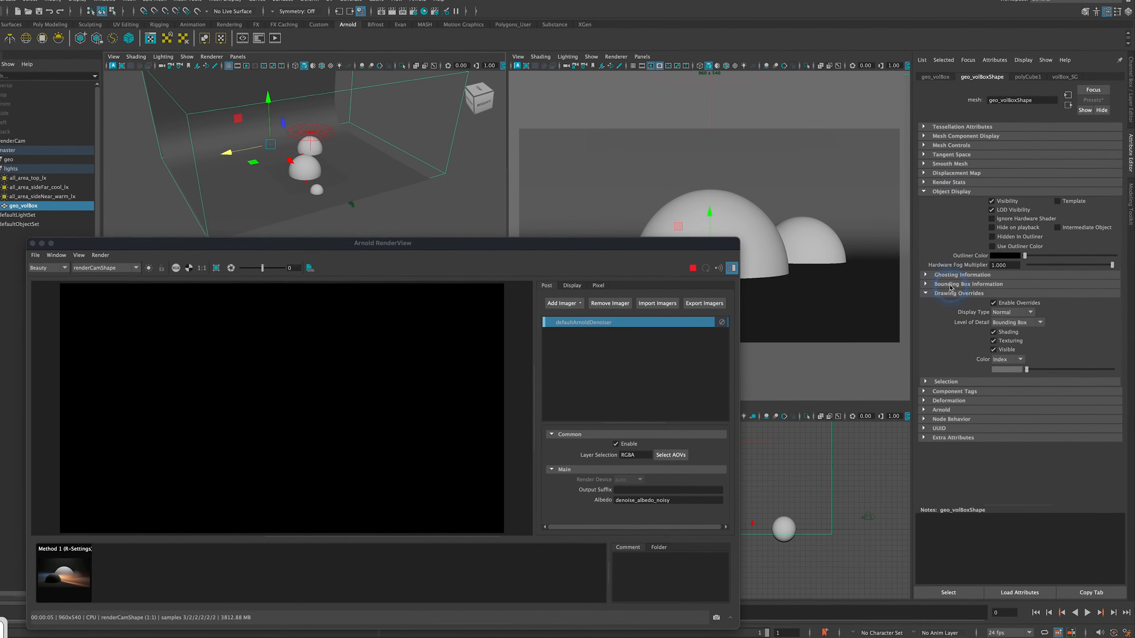
Step: Set the volume Step Size in the Arnold attributes of geo_volBox's shape to 0.1
click(926, 196)
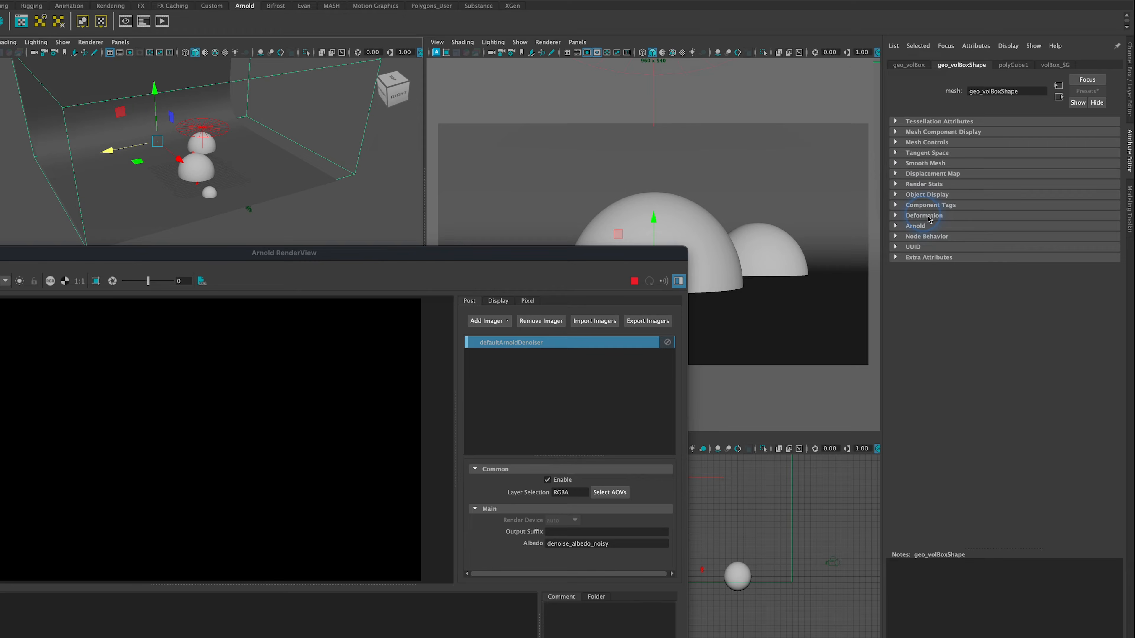
click(914, 226)
scroll(929, 442, down, 3)
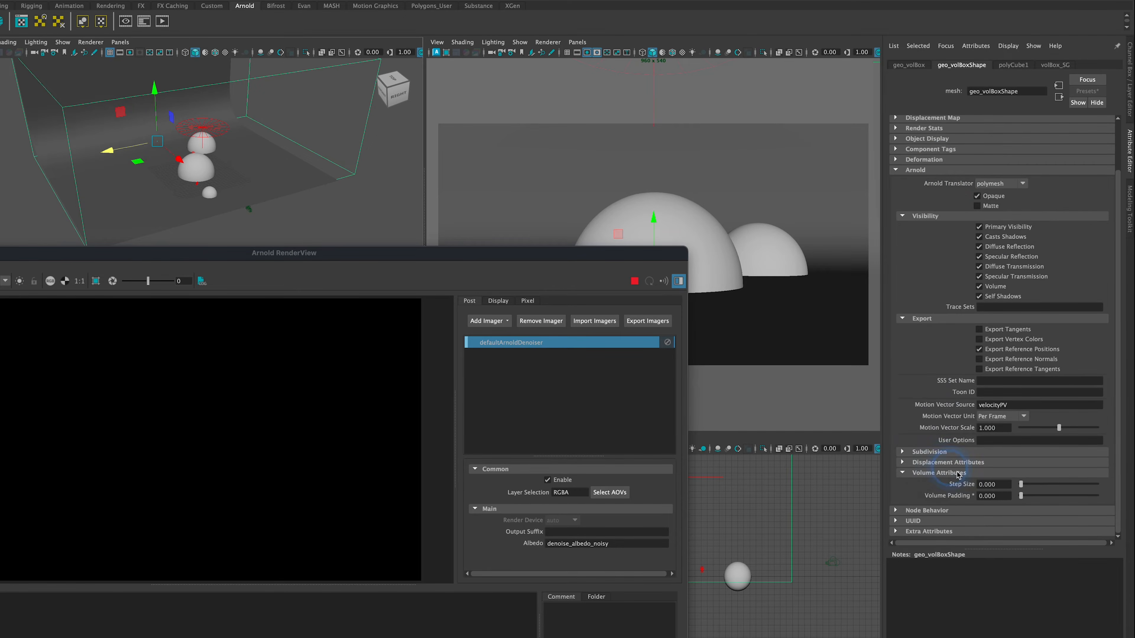
click(928, 475)
click(928, 499)
click(995, 485)
text(0.1)
key(Return)
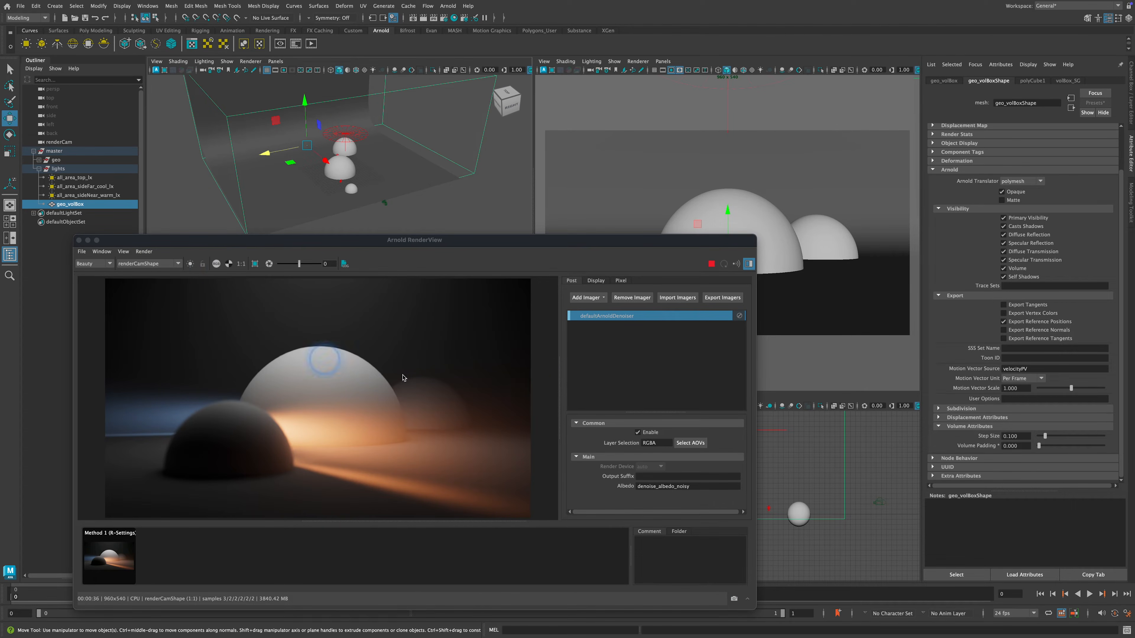
Step: Store the finished render as a snapshot named "Method 2 (volBox)" and display the Method 1 snapshot for comparison
drag(282, 243, 279, 191)
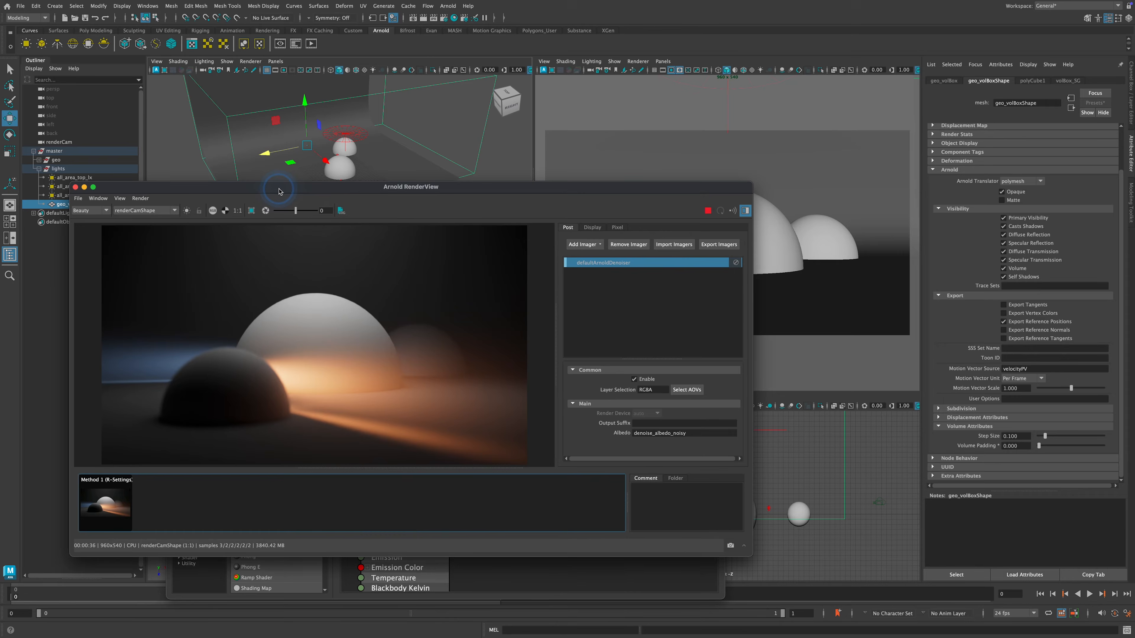
click(730, 545)
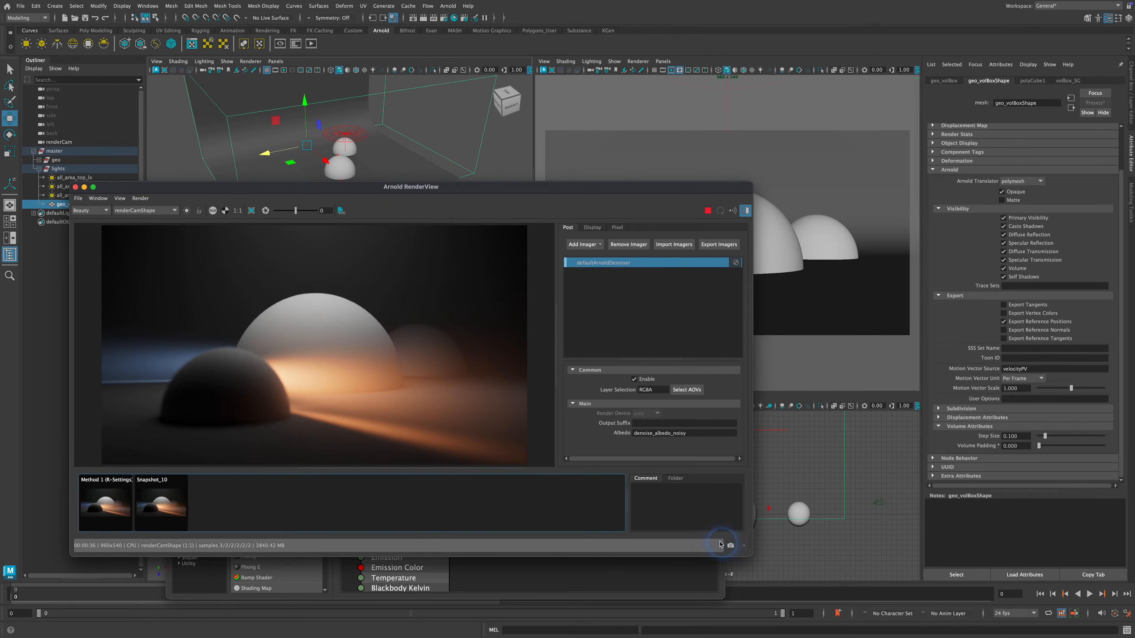
right_click(157, 495)
click(177, 516)
text(Method 2 (volBox))
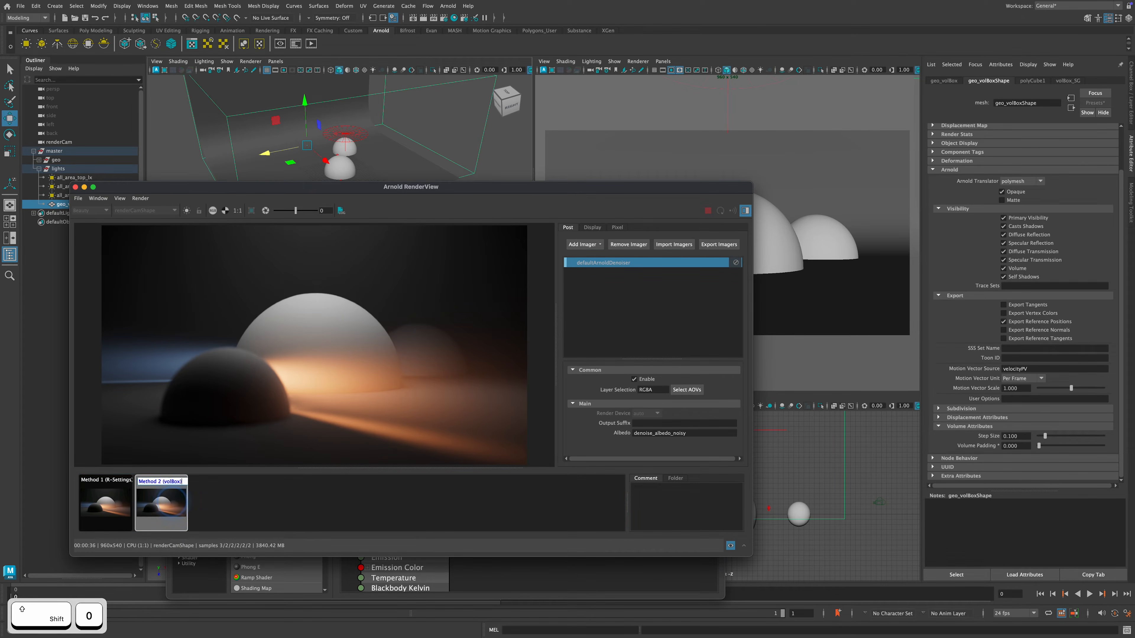
key(Return)
click(139, 489)
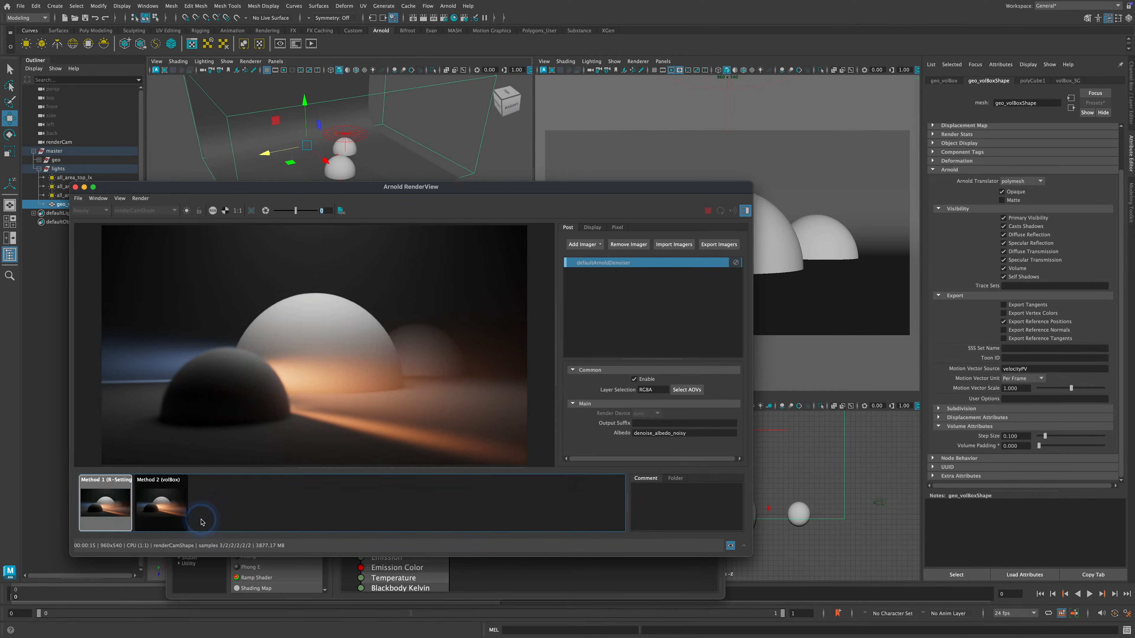
Step: Switch between the Method 1 and "Method 2 (volBox)" snapshots to compare the two volumetric renders
click(111, 507)
click(179, 508)
click(89, 500)
click(149, 495)
click(107, 498)
Step: Break the aiAtmosphereVolume connection to the Atmosphere attribute in the Arnold environment render settings
click(444, 19)
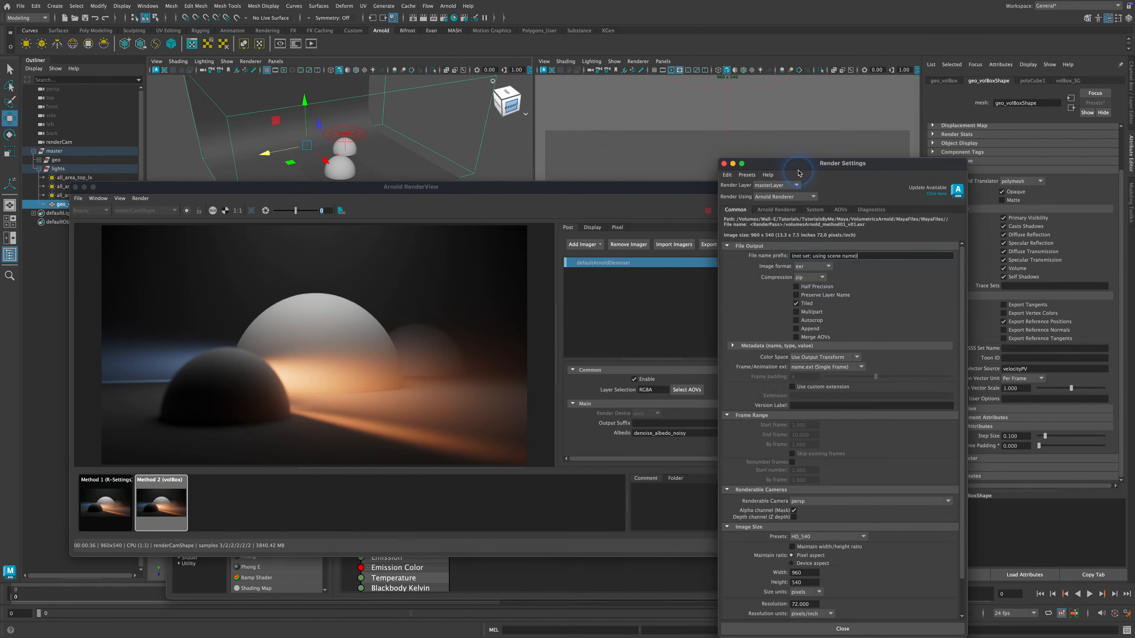
drag(784, 163, 655, 124)
click(655, 170)
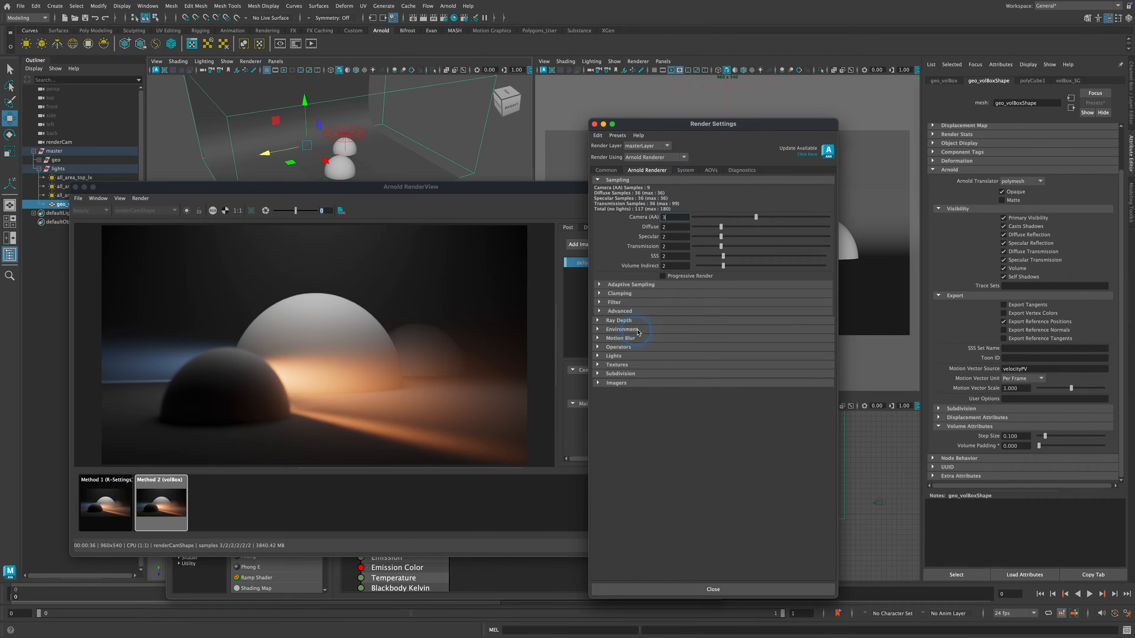
click(628, 331)
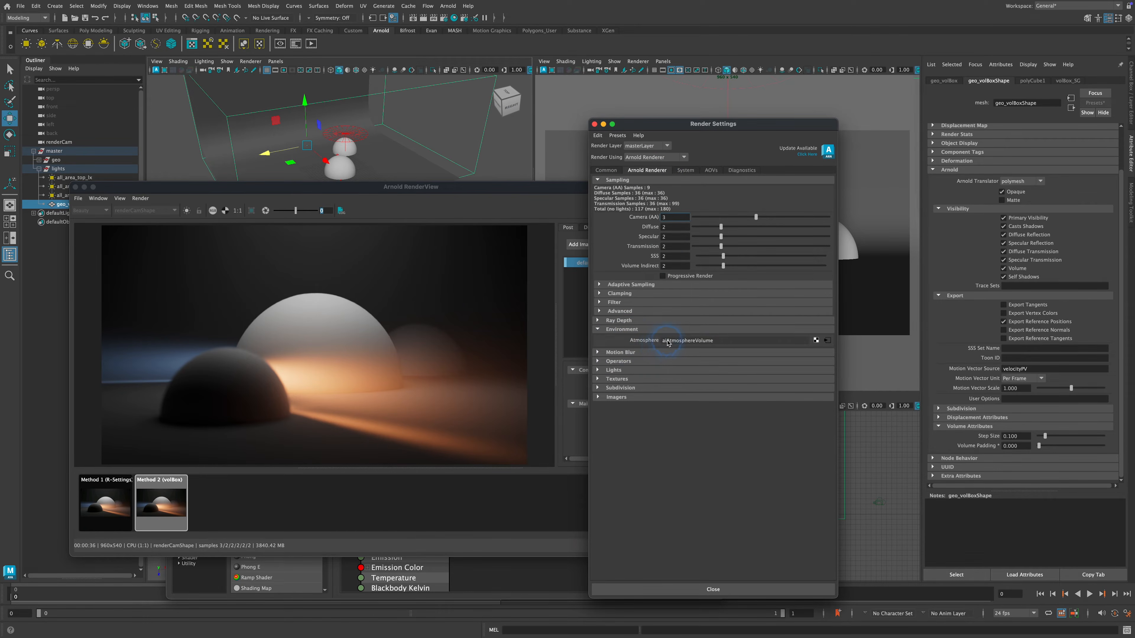
right_click(650, 345)
click(688, 363)
right_click(649, 345)
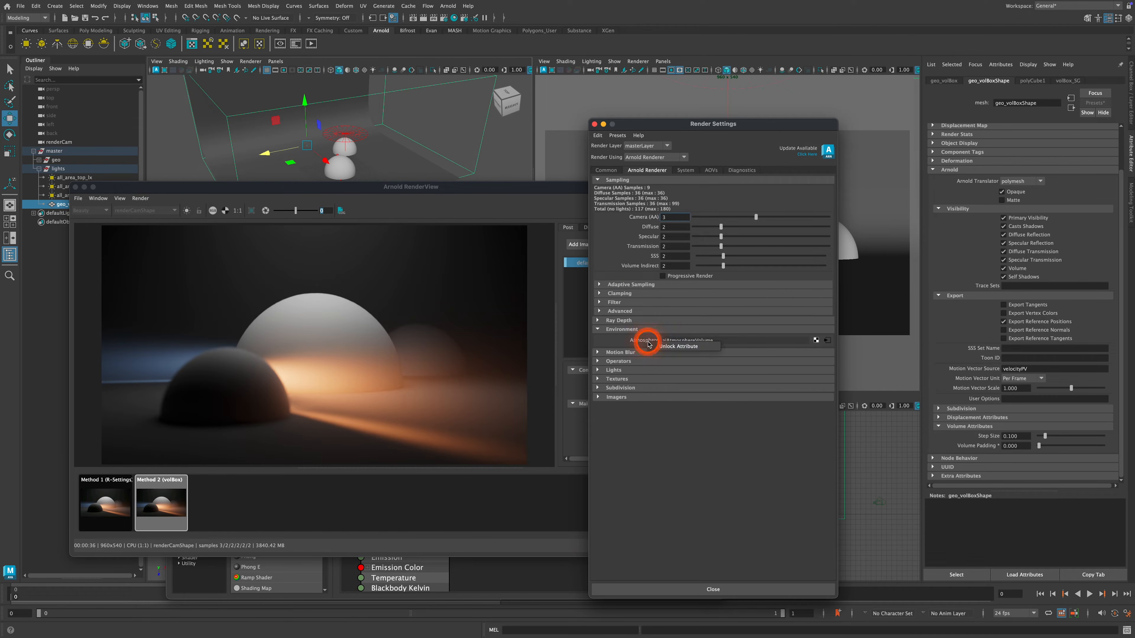
click(675, 347)
right_click(647, 342)
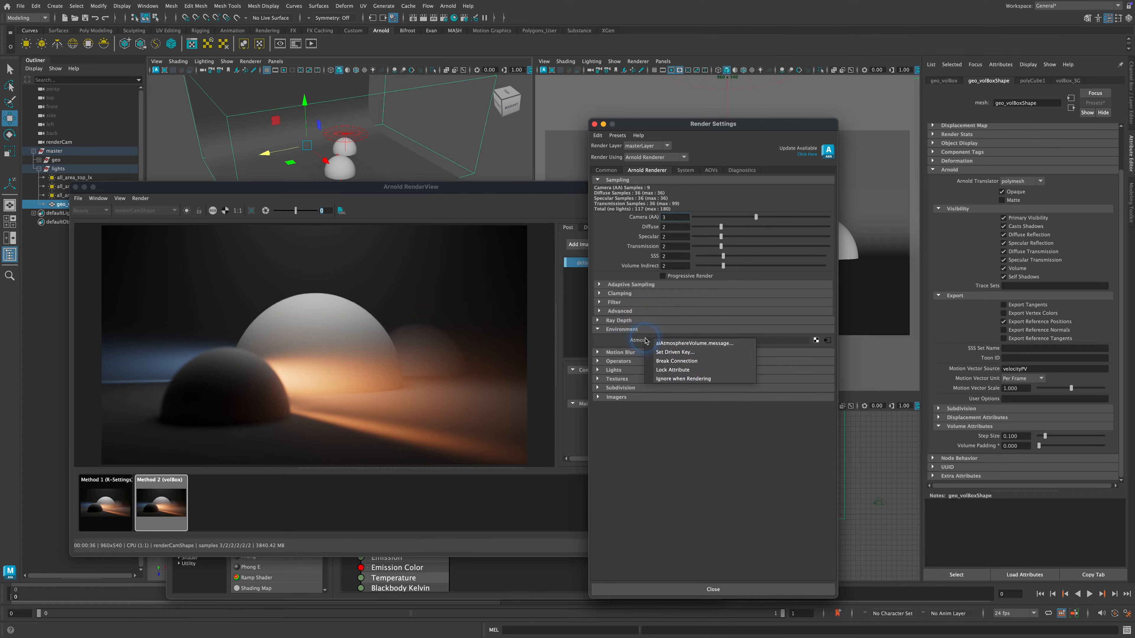
click(682, 362)
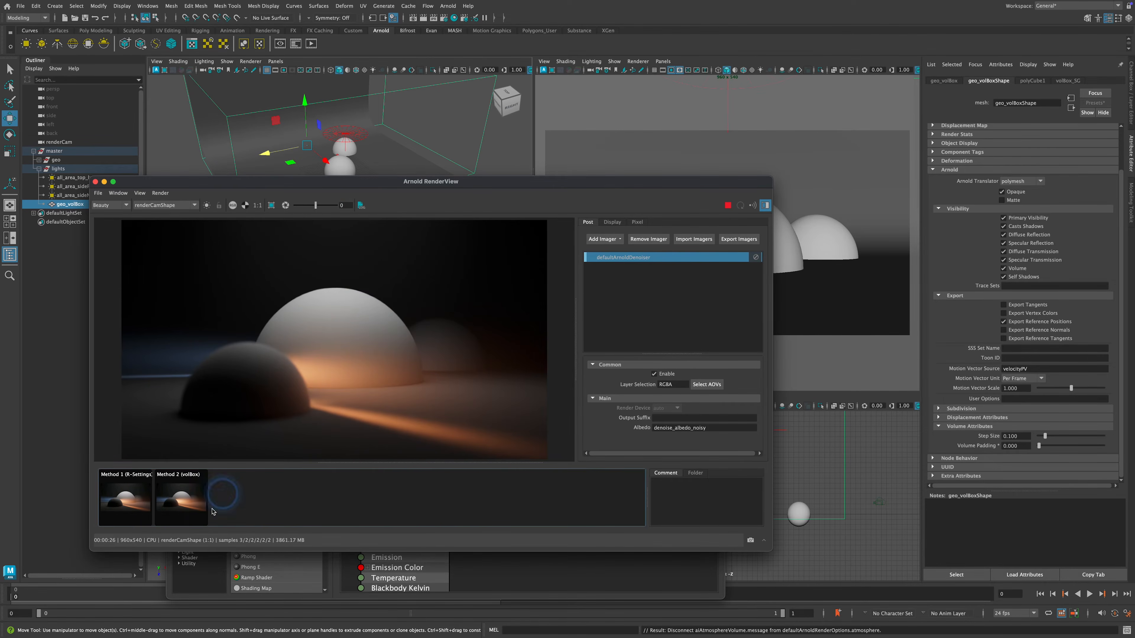
Step: Delete the old Method 2 snapshot and store the current render as a snapshot named "Method 2 (volBox)"
click(194, 499)
key(Delete)
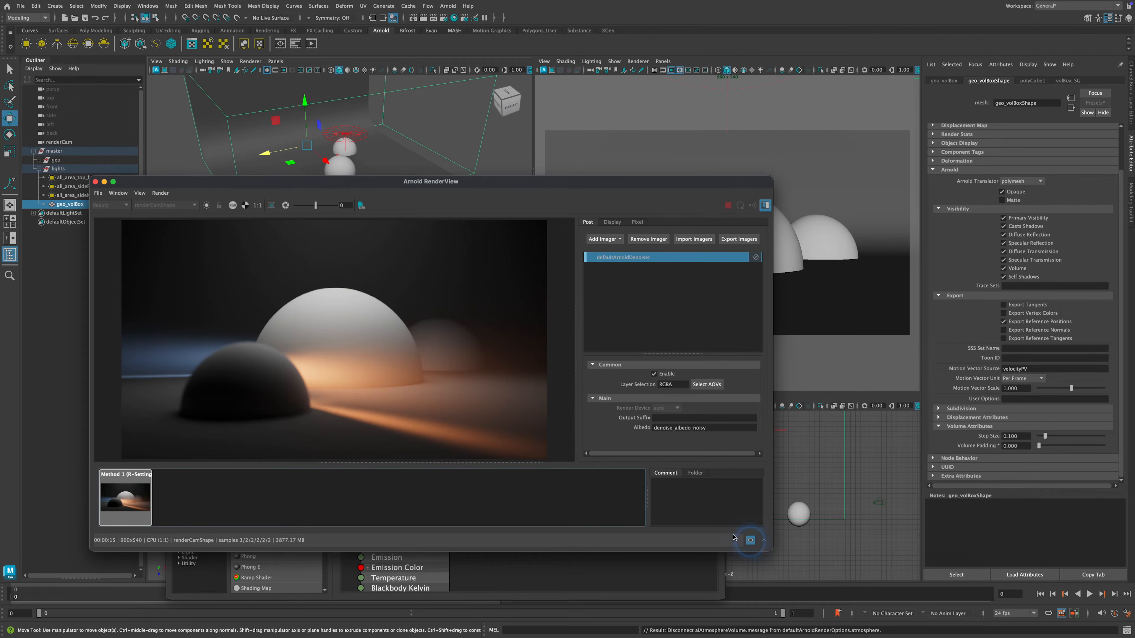
click(132, 499)
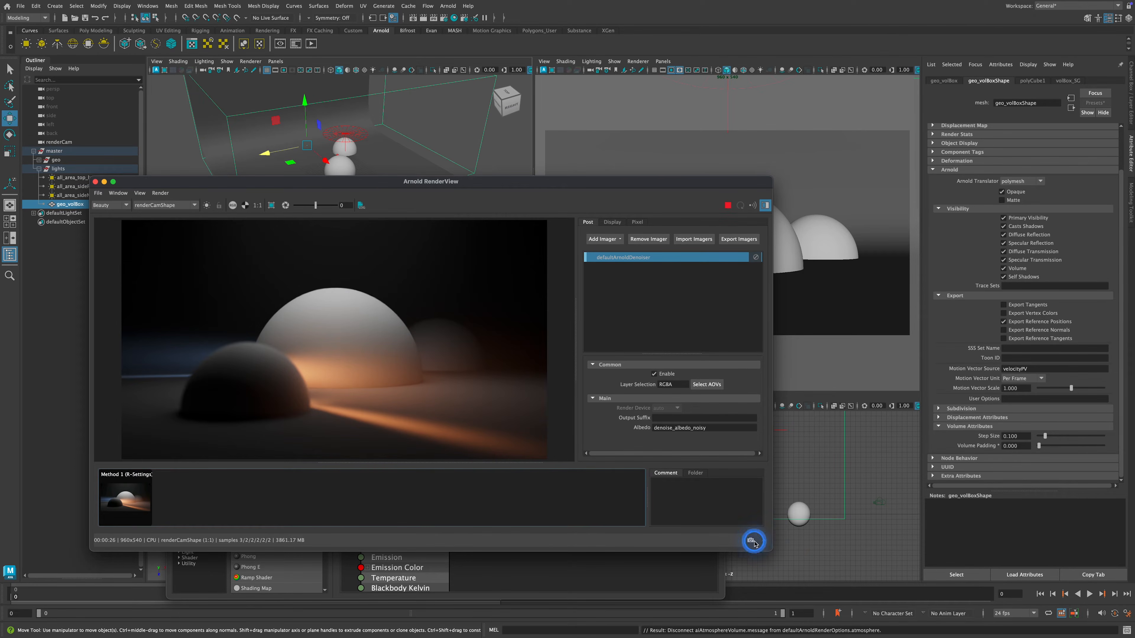
click(751, 541)
right_click(184, 492)
click(197, 513)
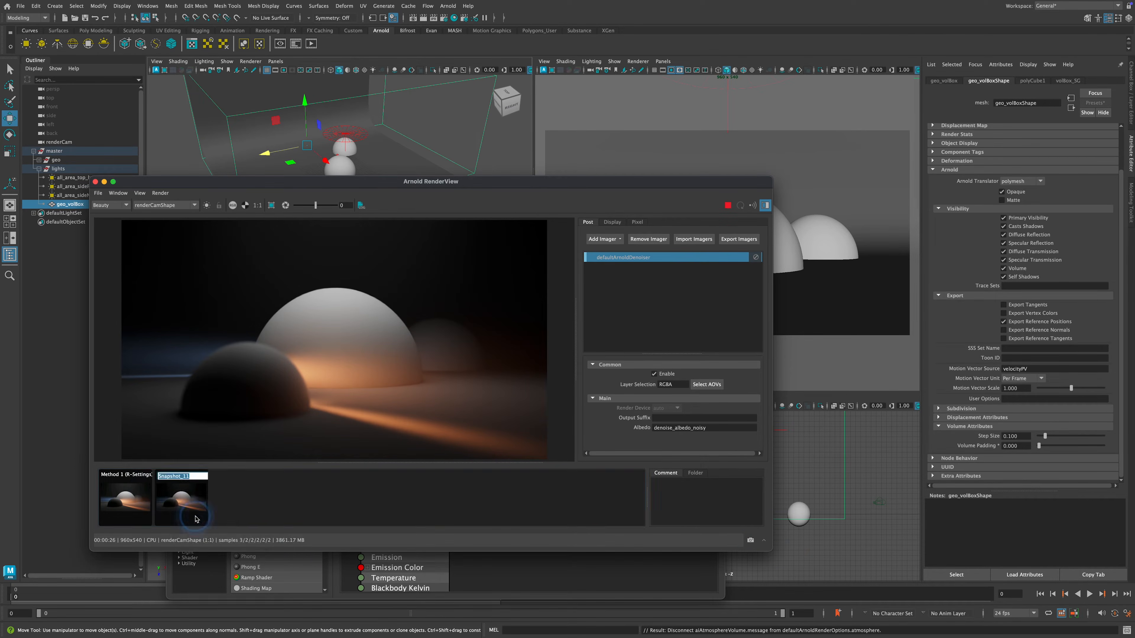
text(Method 2 (volBox))
key(Return)
Step: Compare the Method 1 snapshot repeatedly with the new "Method 2 (volBox)" snapshot, examining the volume's brightness and light spread
click(128, 500)
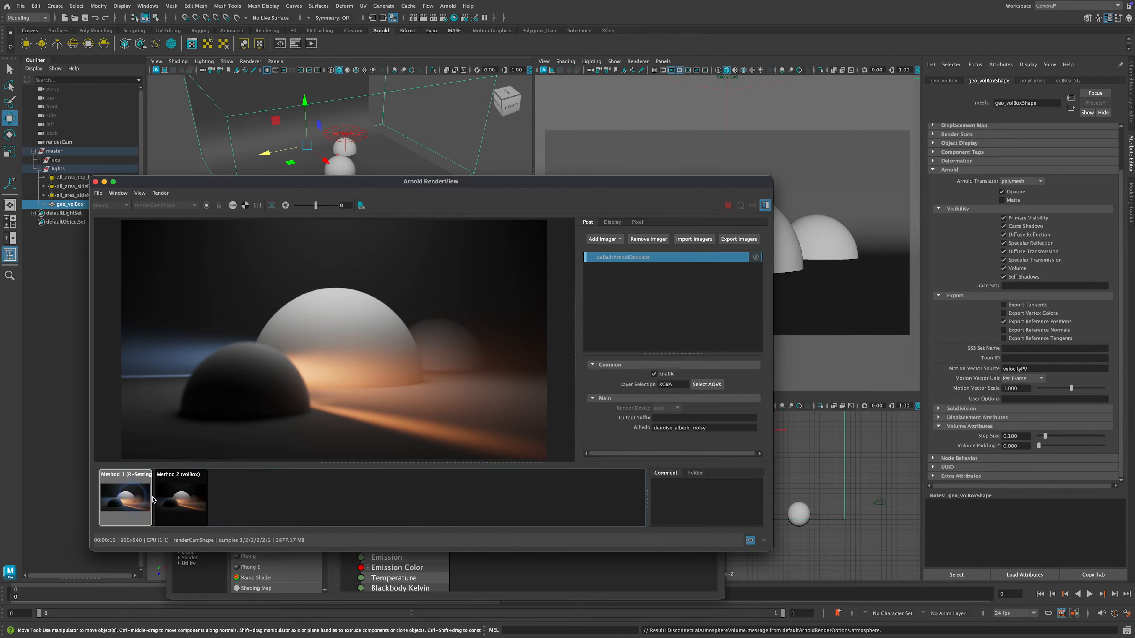
click(188, 499)
click(131, 499)
click(183, 498)
click(130, 498)
click(182, 498)
click(129, 497)
click(180, 499)
click(129, 498)
click(187, 504)
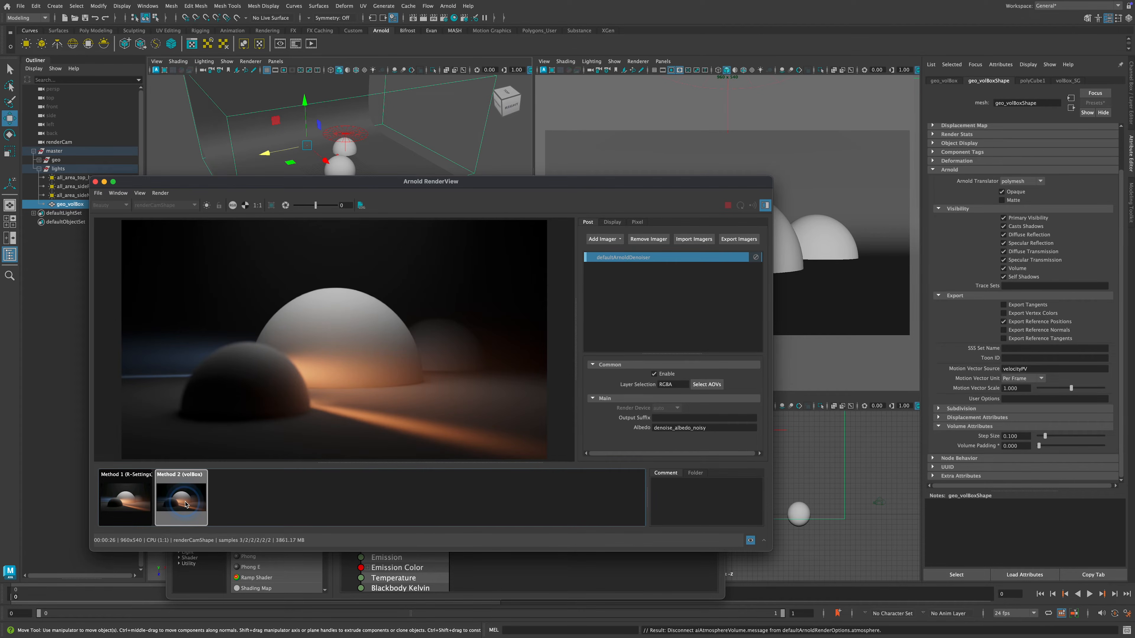
click(130, 498)
click(181, 499)
click(143, 501)
click(178, 500)
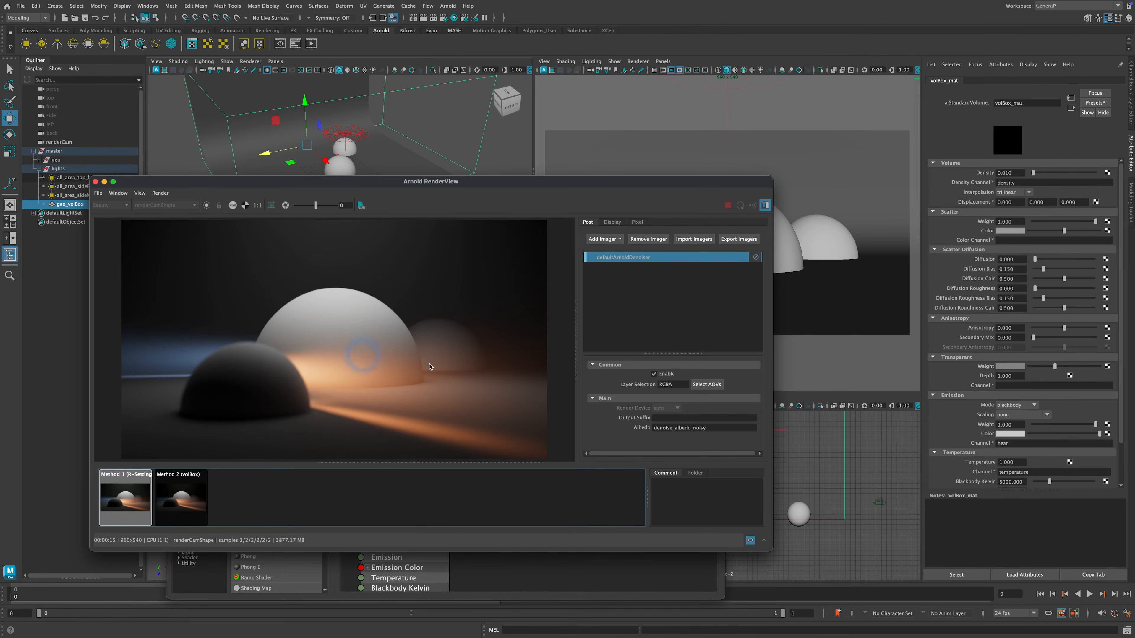
click(180, 497)
click(116, 497)
click(179, 499)
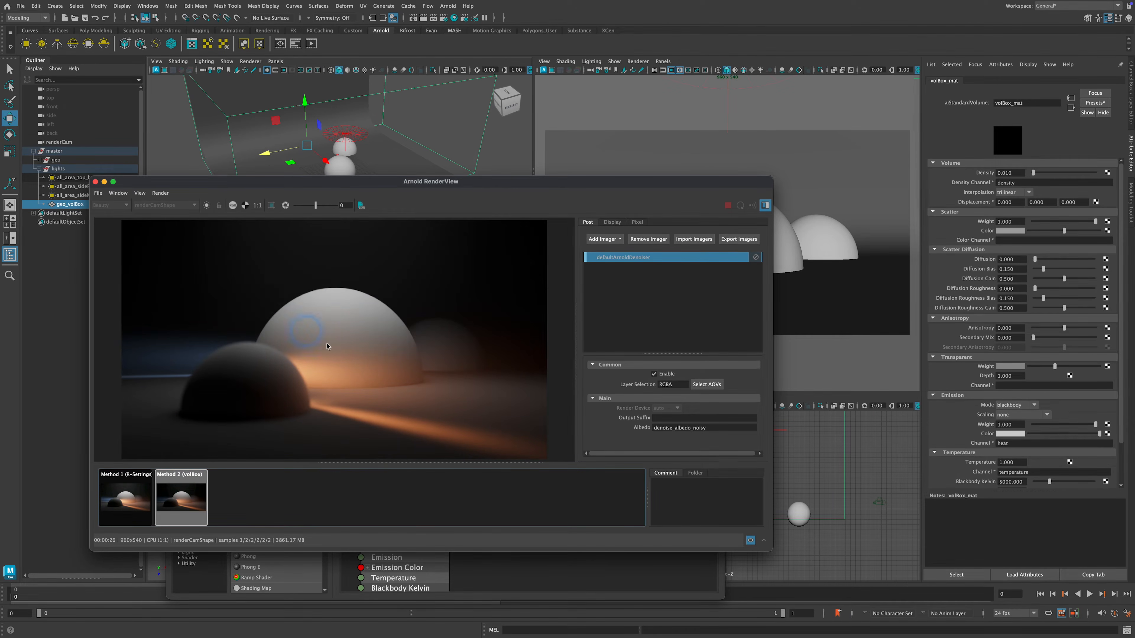
Step: Set the Volume visibility contribution of the all_area_top_lx light to 1.8
drag(205, 180, 231, 206)
click(74, 177)
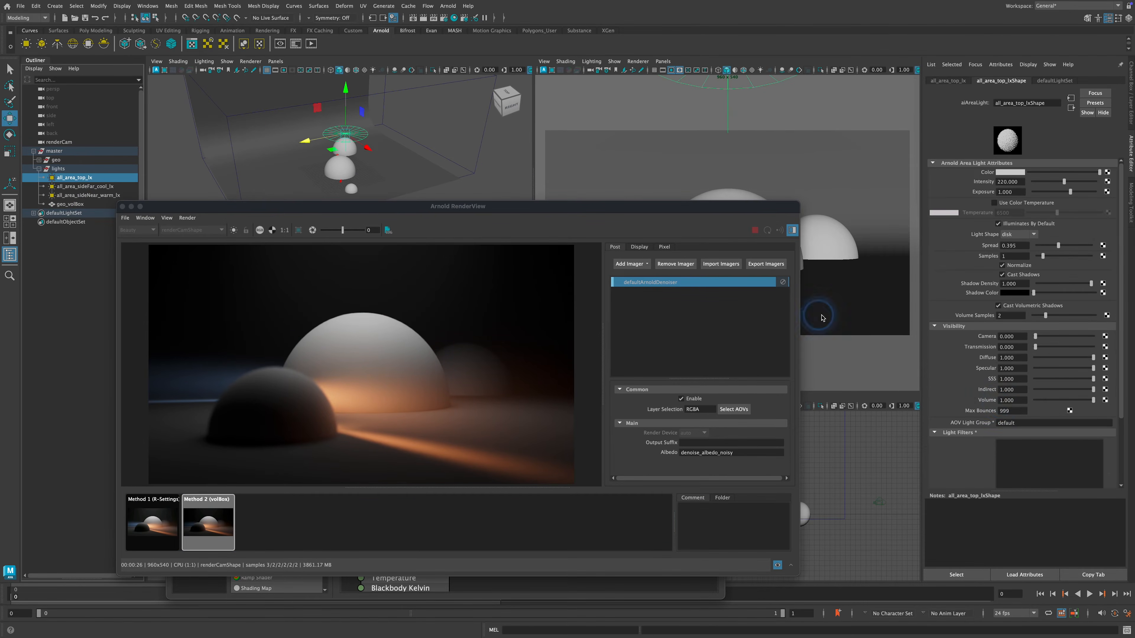
text(1.8)
key(Return)
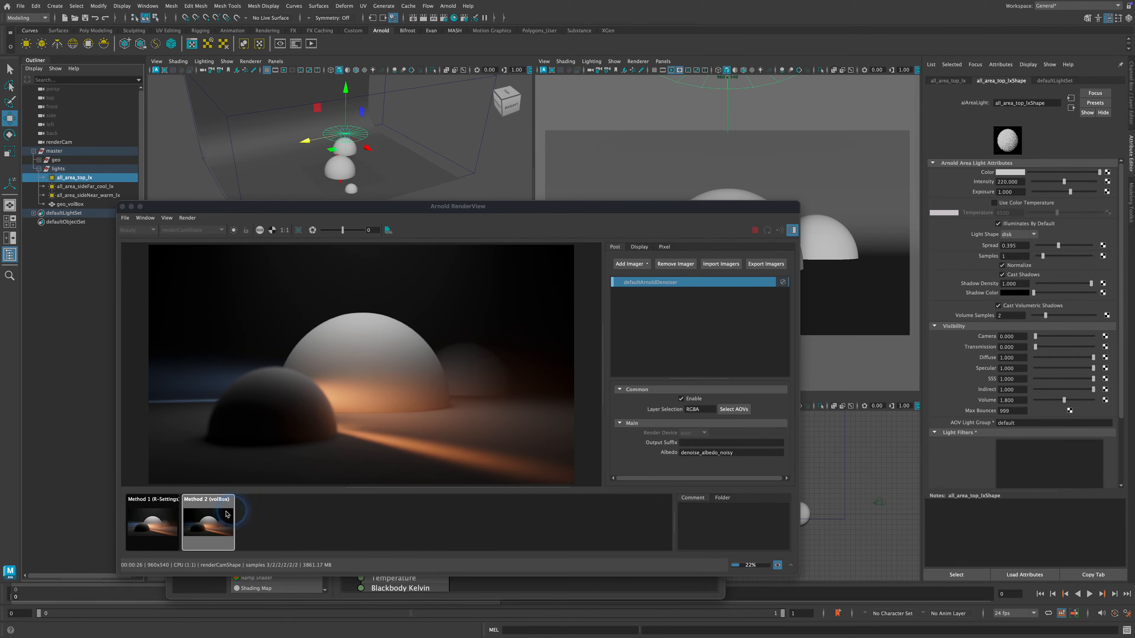
Step: Store a snapshot of the updated live render and compare it with the Method 1 and Method 2 snapshots
click(219, 518)
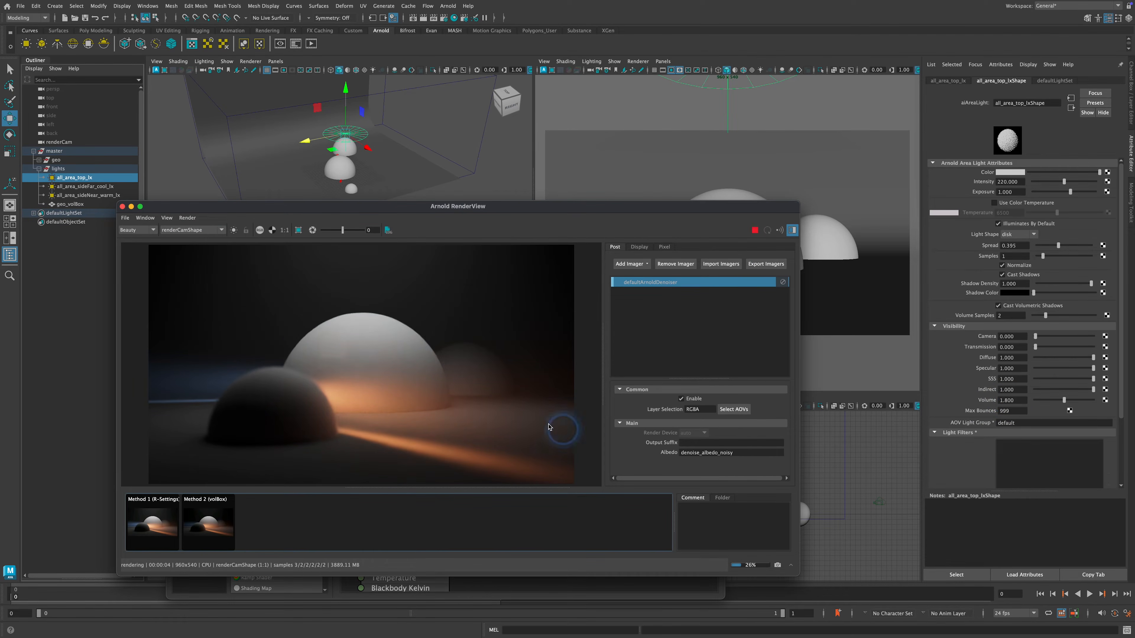
click(776, 566)
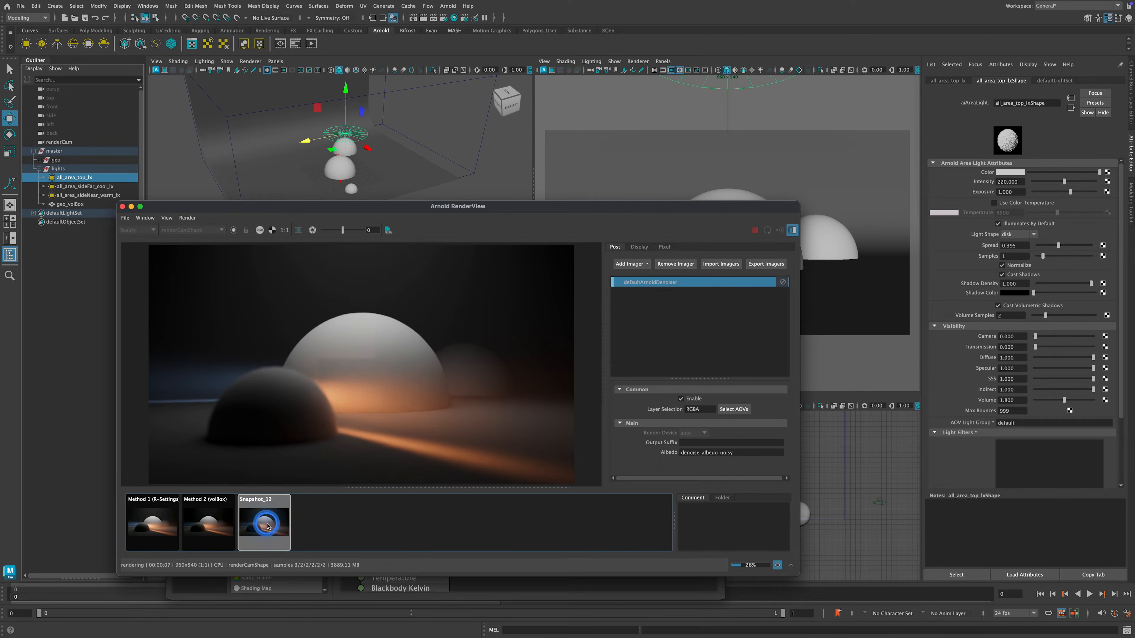
click(208, 521)
click(282, 531)
click(156, 519)
click(261, 520)
click(160, 519)
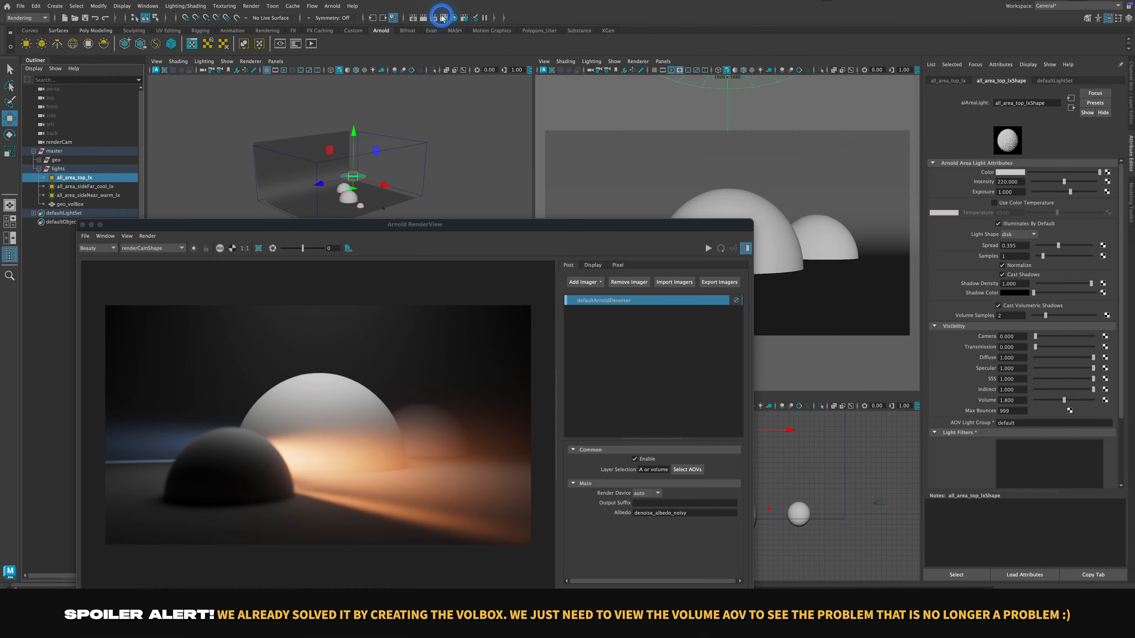
Step: Check the active volume AOV in the render settings and display the volume AOV in the render view
click(442, 18)
drag(261, 98, 587, 104)
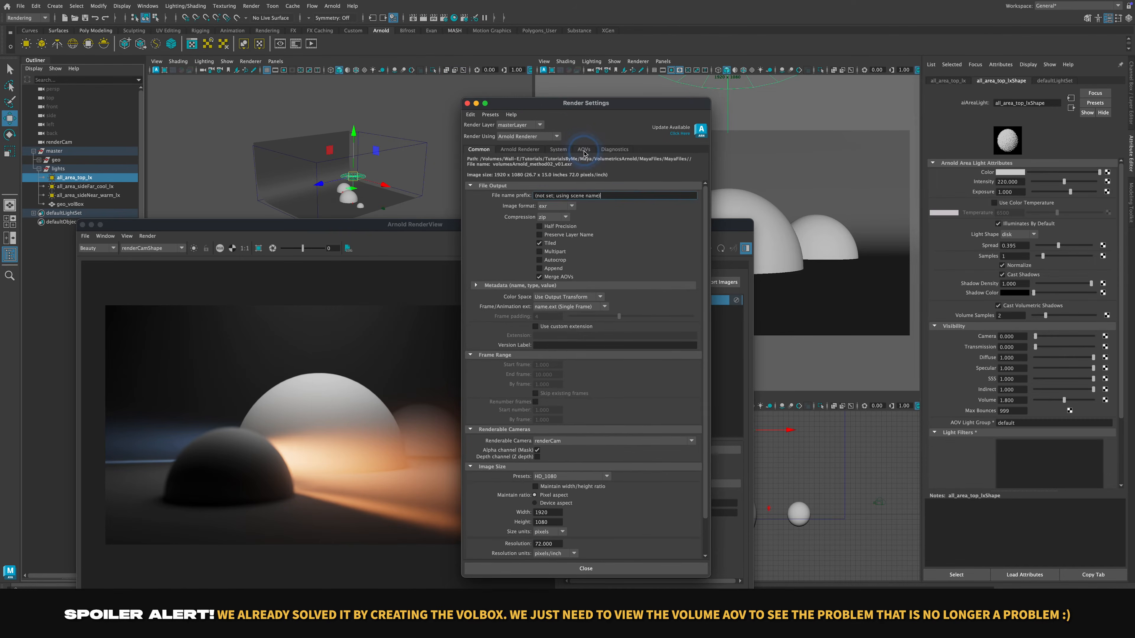
click(584, 149)
click(602, 206)
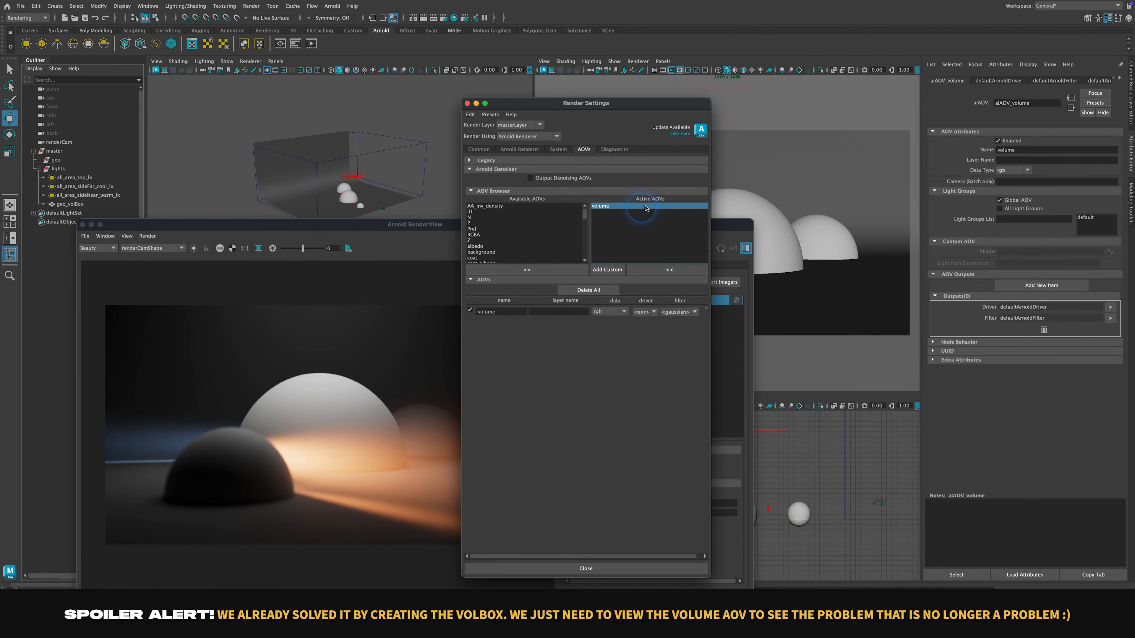
click(467, 104)
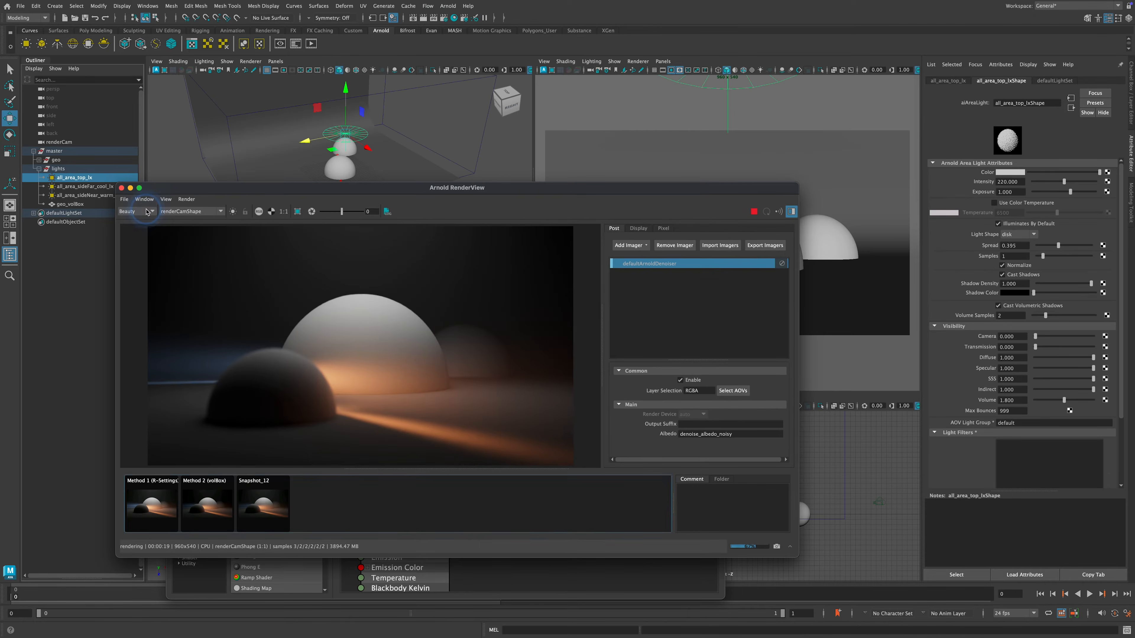
click(147, 211)
click(137, 230)
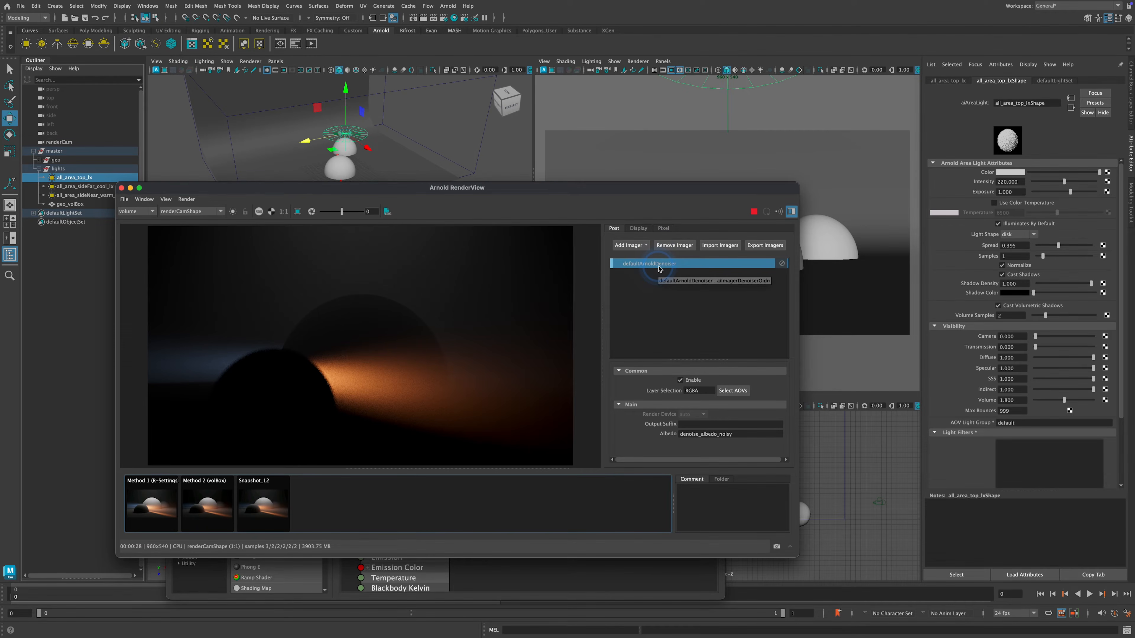
Step: Apply defaultArnoldDenoiser to both the RGBA and volume AOVs through its Layer Selection
click(658, 268)
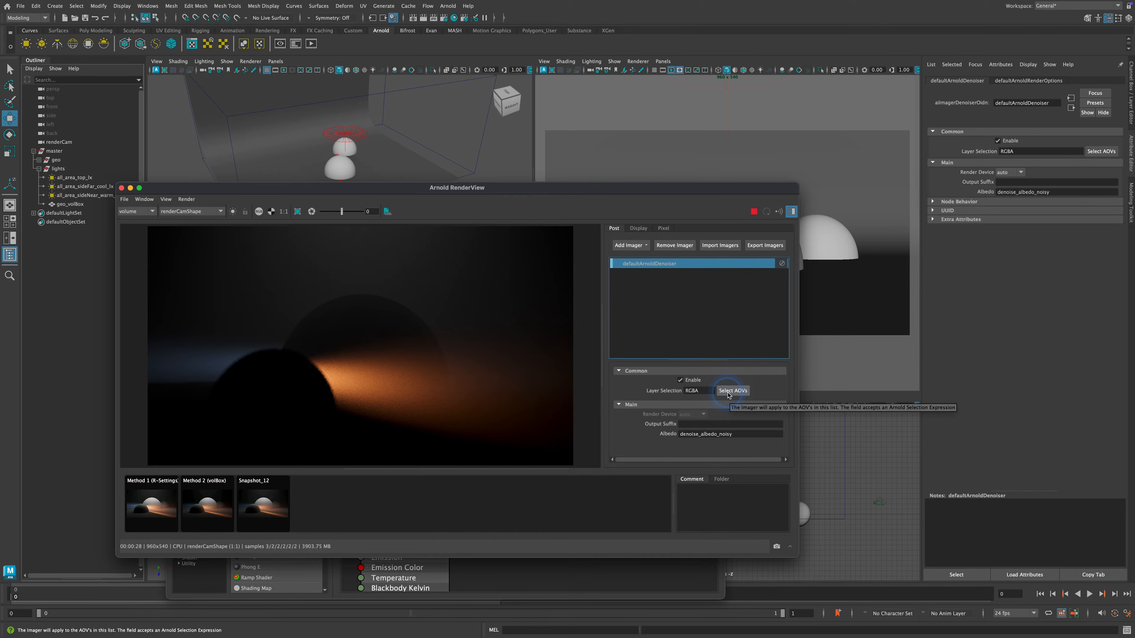
click(731, 391)
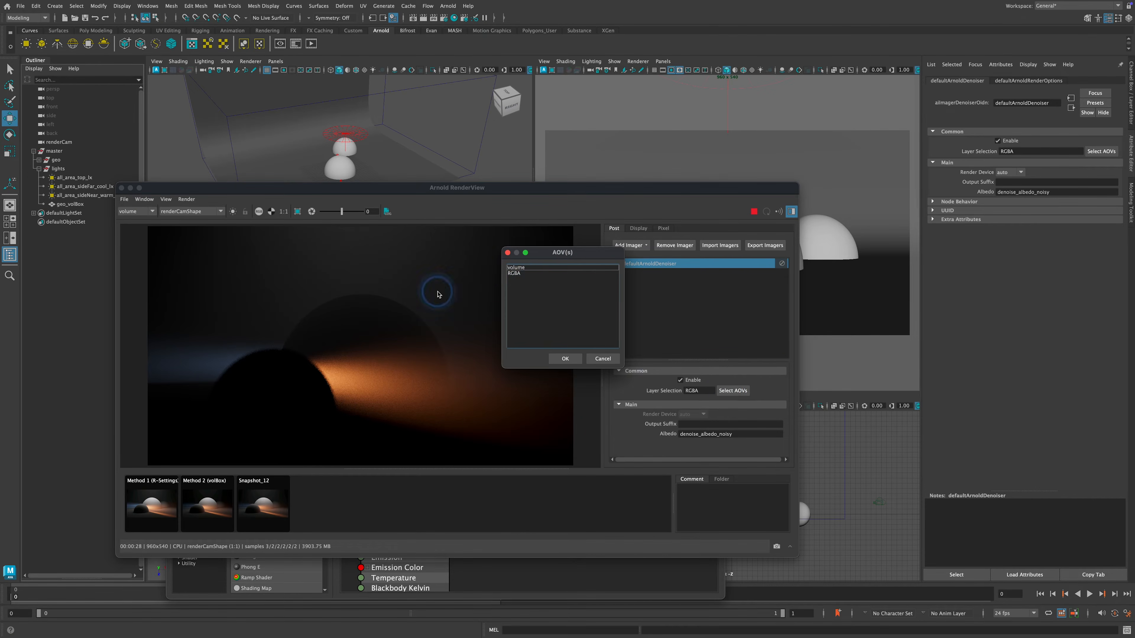
click(525, 274)
shift+click(518, 268)
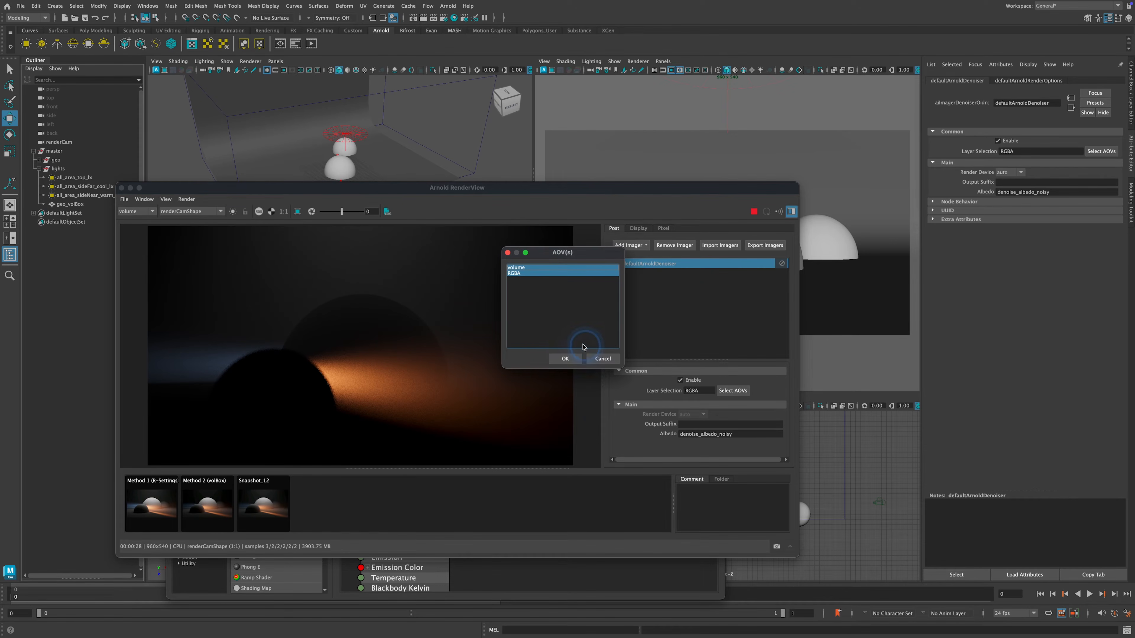
click(566, 358)
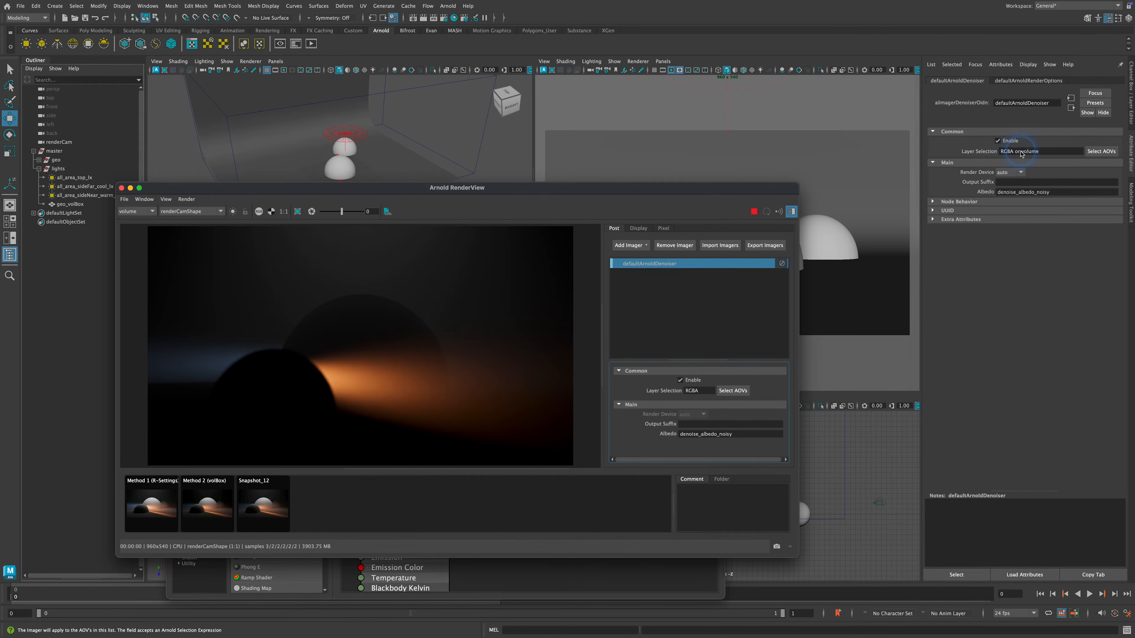
double_click(1020, 152)
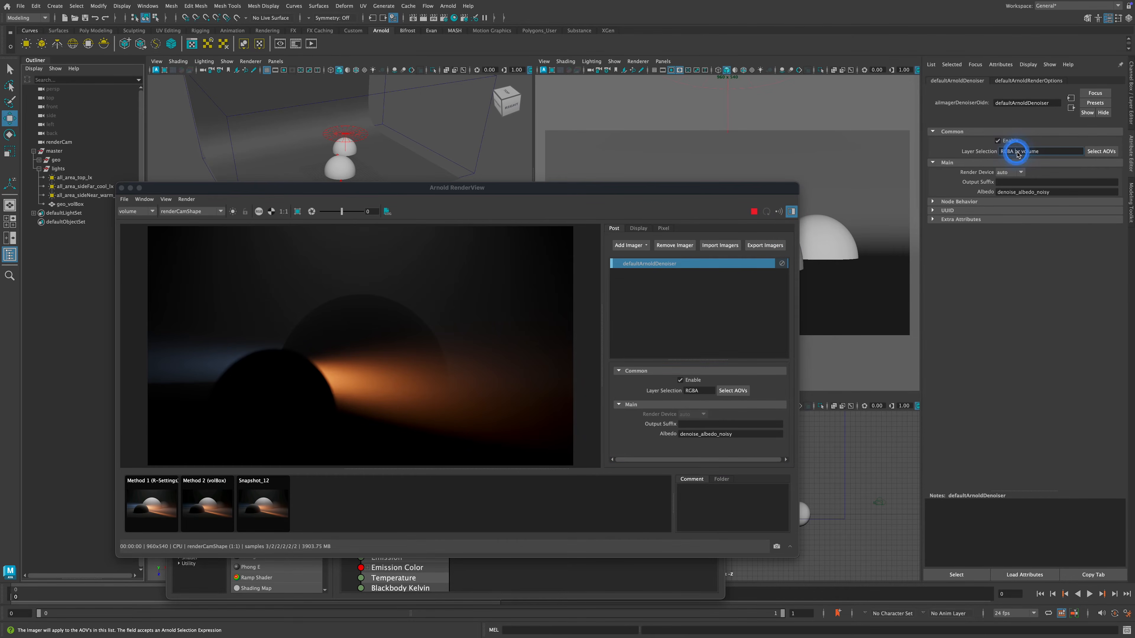
double_click(1033, 151)
double_click(1006, 151)
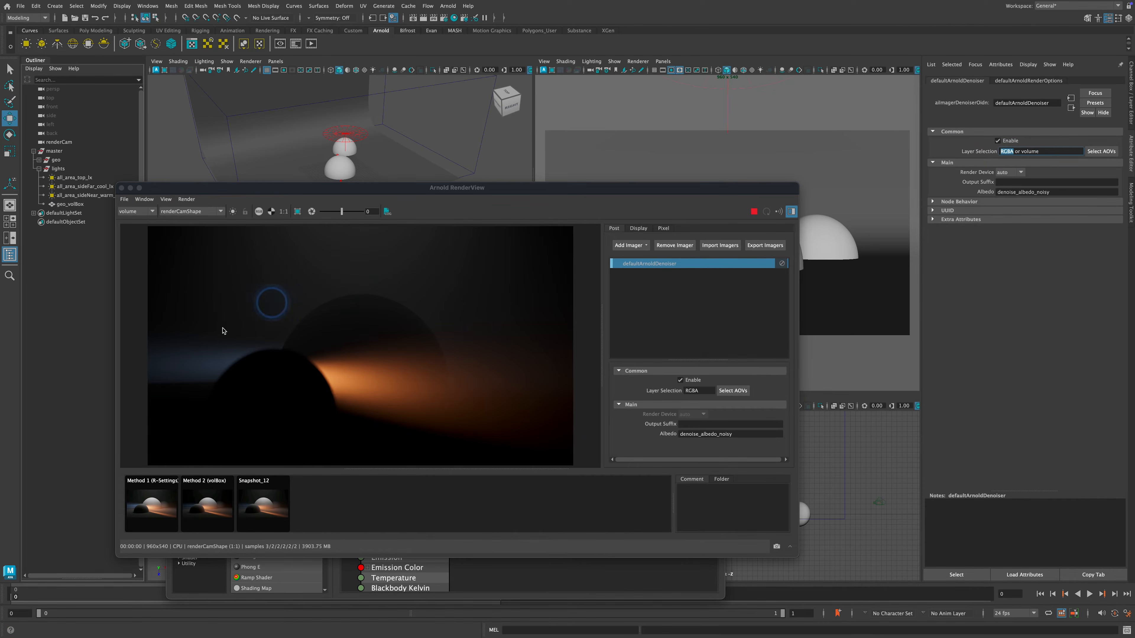
Step: Switch the render view to the Beauty AOV and back to volume to compare the two outputs
click(136, 211)
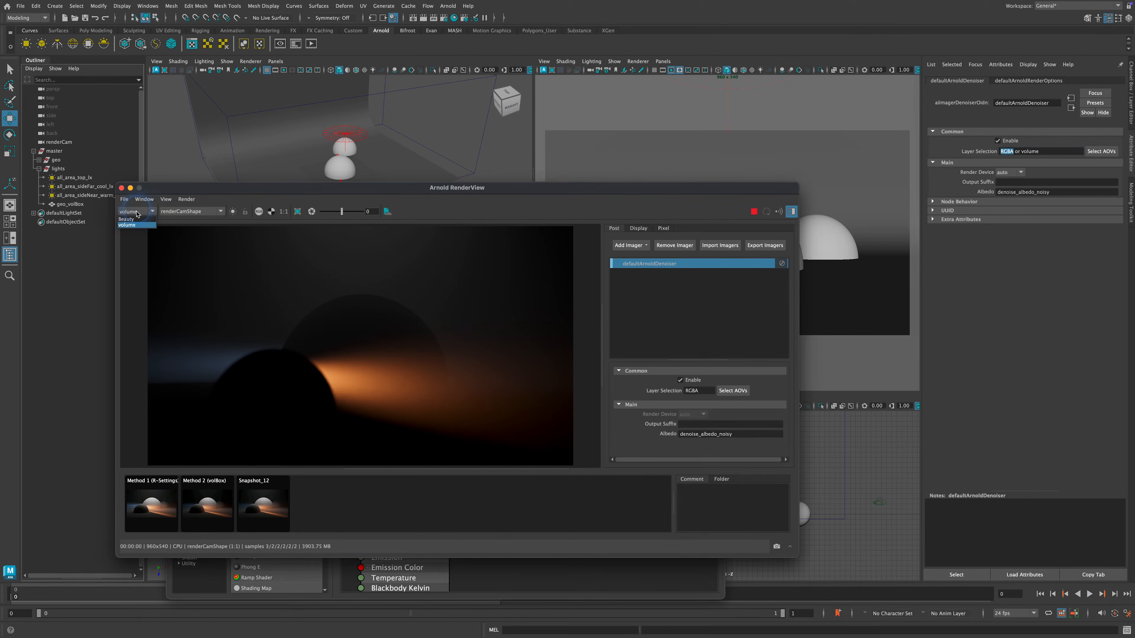
click(126, 219)
click(135, 212)
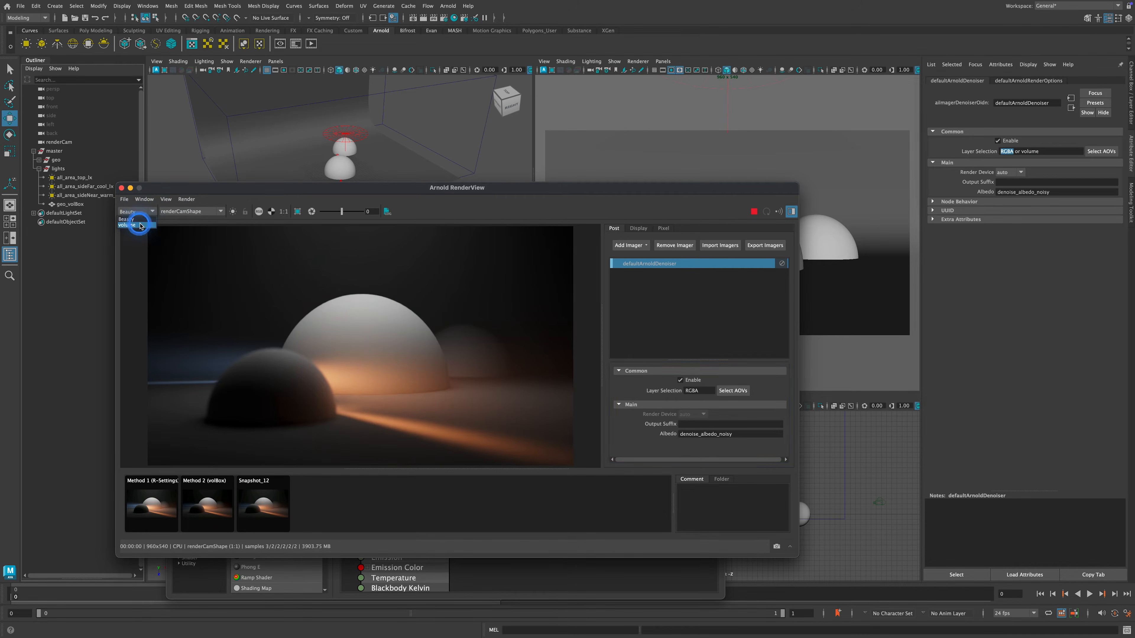
click(140, 226)
click(680, 390)
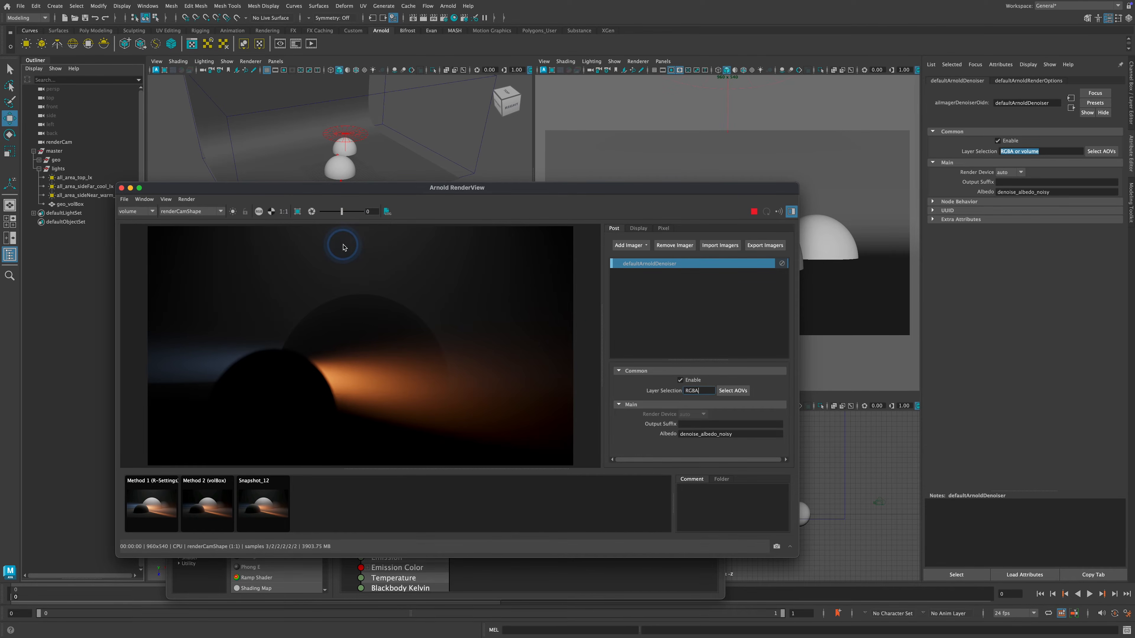
drag(339, 188, 337, 165)
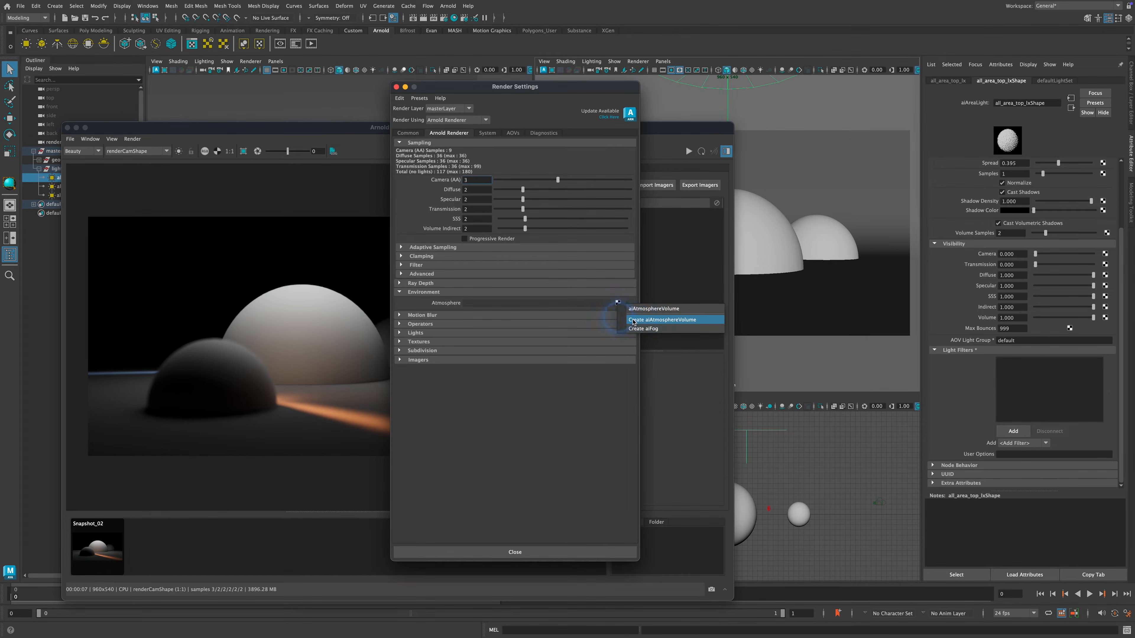
Step: Assign aiAtmosphereVolume as the environment's Atmosphere in the render settings and compare its render with the volume box scene
click(652, 312)
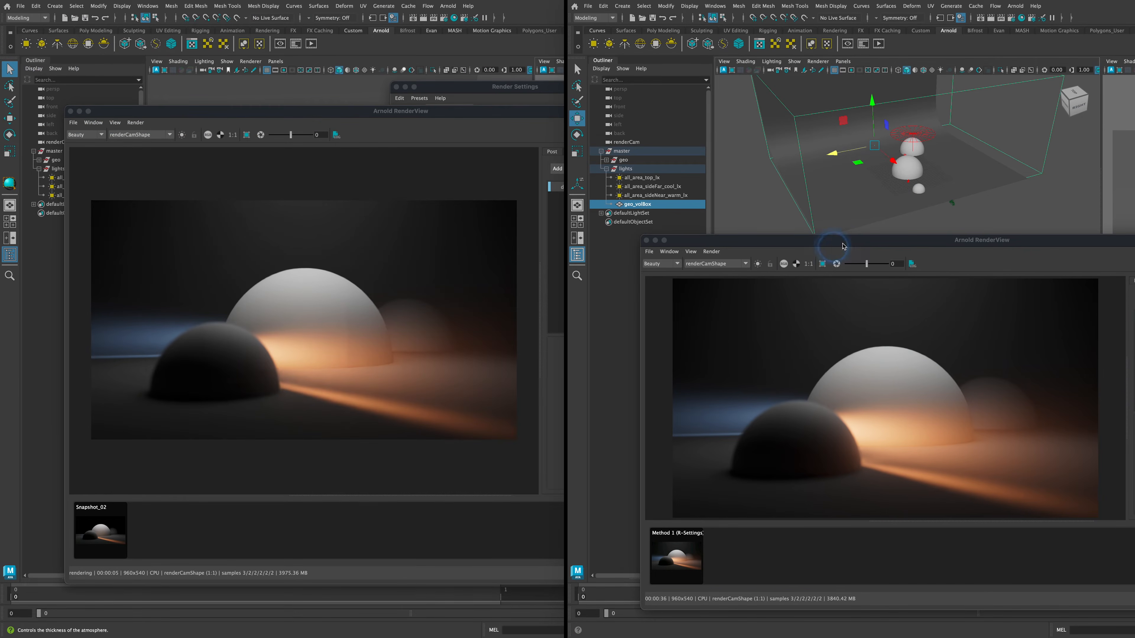
drag(850, 233, 846, 180)
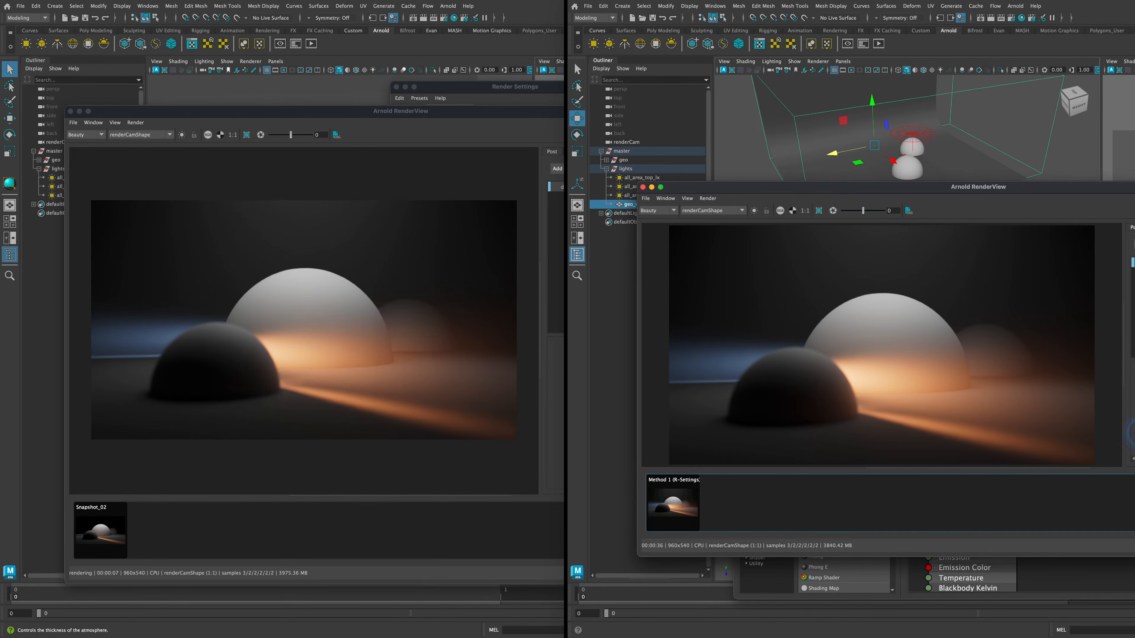
click(1115, 494)
click(715, 495)
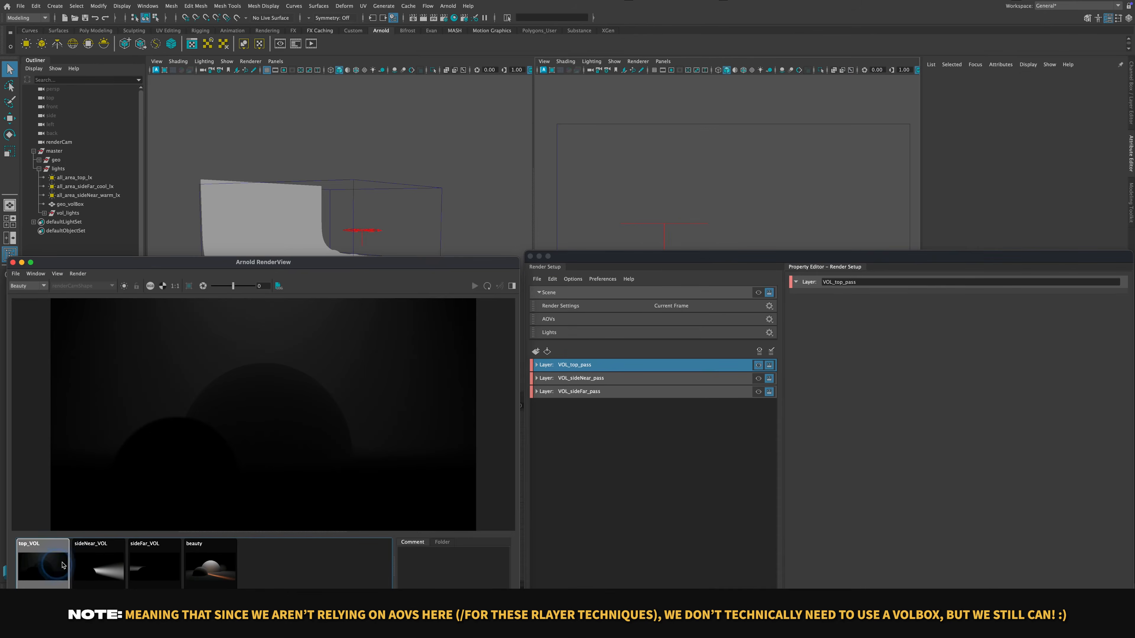
Step: Compare the stored render snapshots top_VOL, sideNear_VOL, sideFar_VOL and beauty one after another
click(99, 568)
click(182, 559)
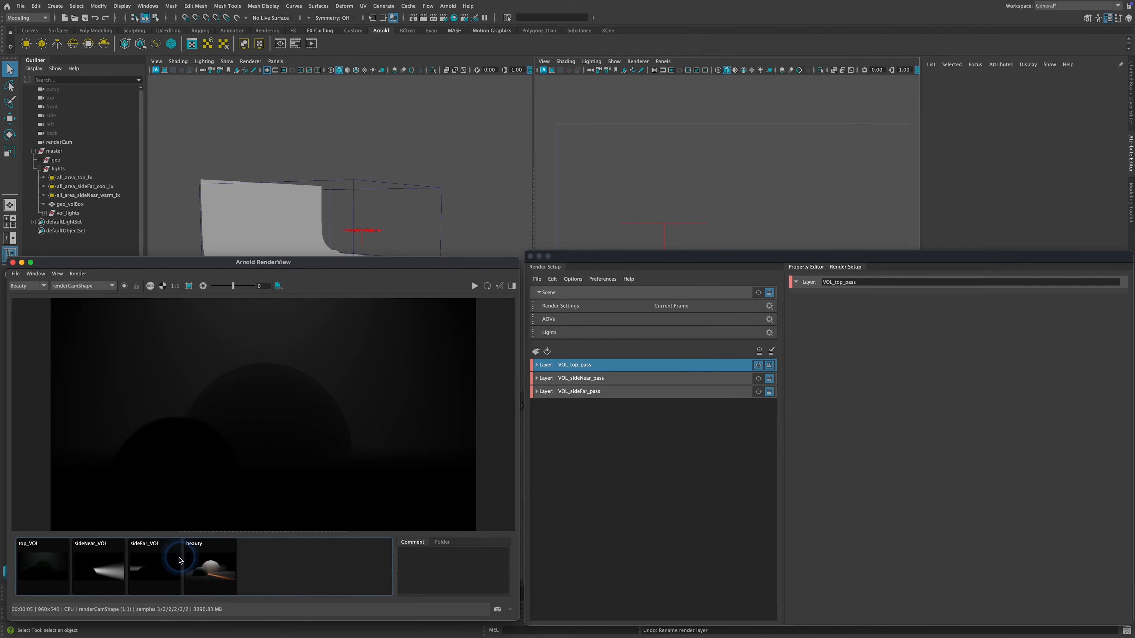
click(158, 564)
click(110, 560)
click(43, 565)
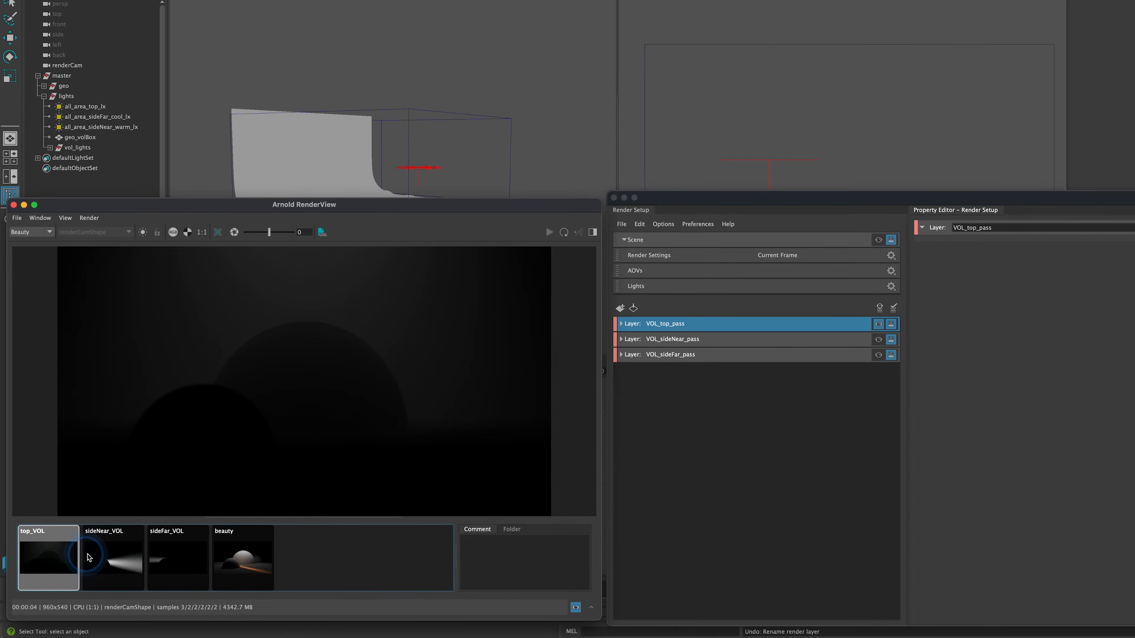
click(88, 557)
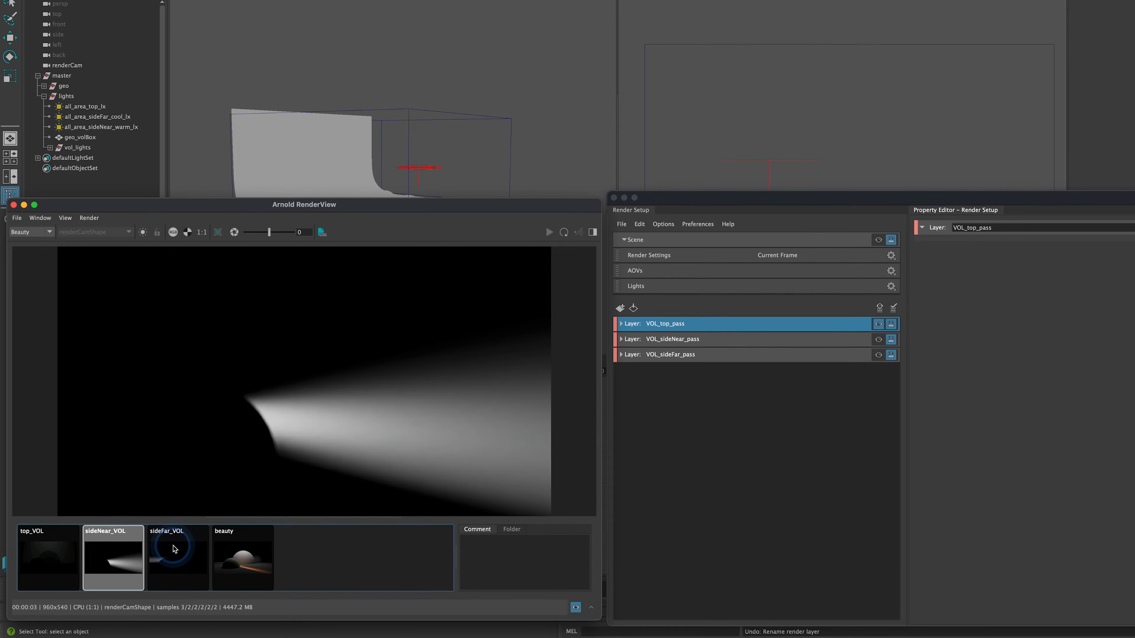
click(174, 549)
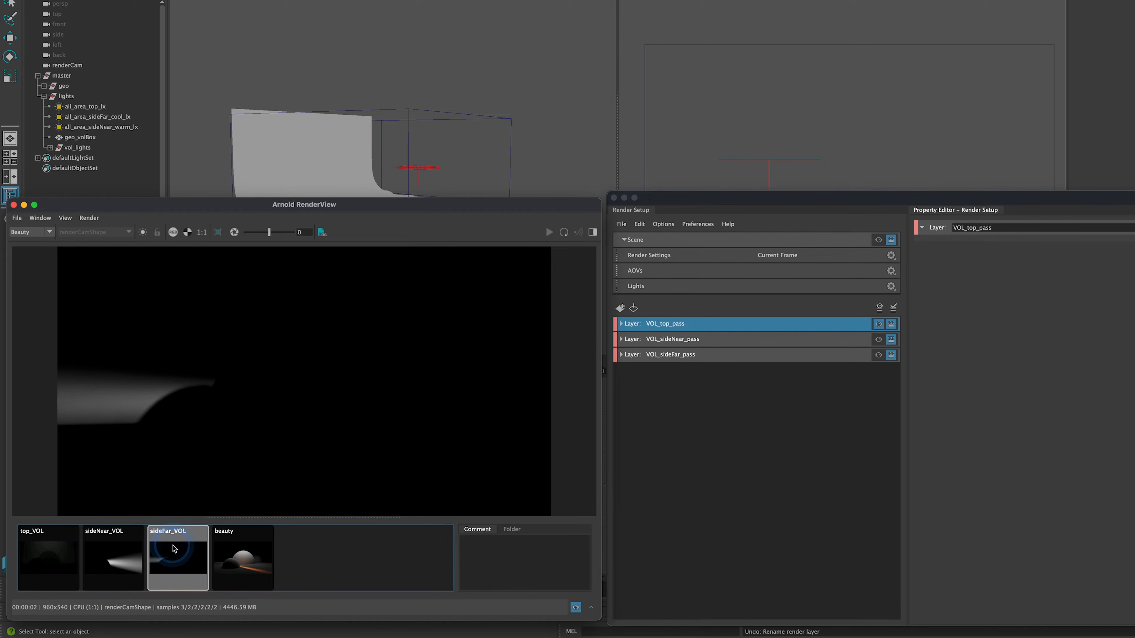
click(244, 559)
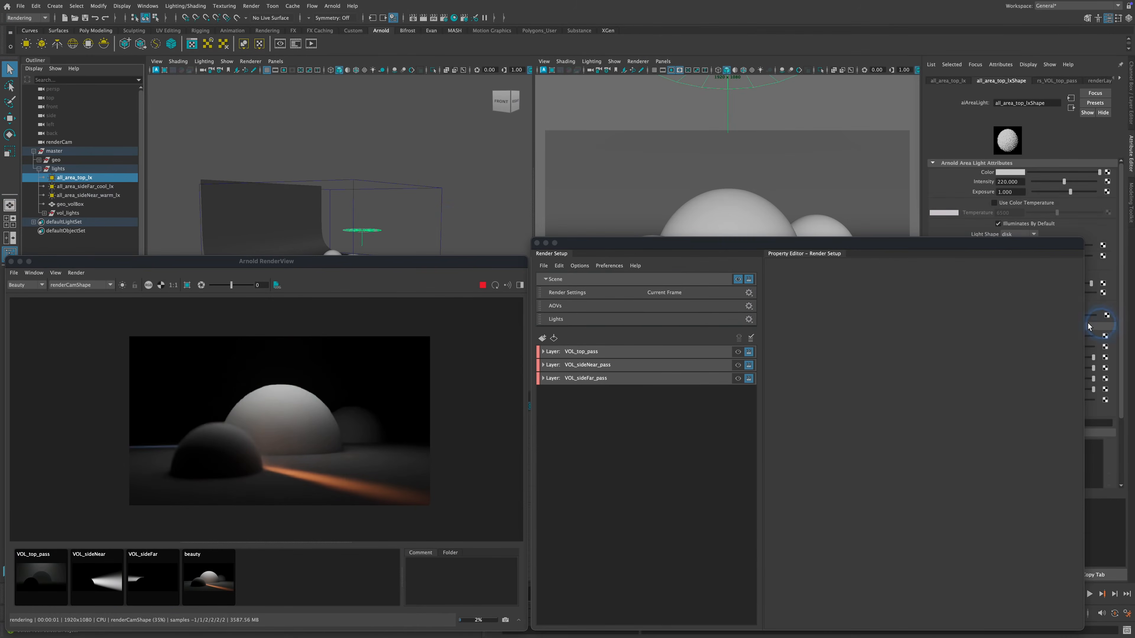
Step: Narrow the Render Setup window and check the Volume visibility values of the base area lights
drag(898, 321, 897, 321)
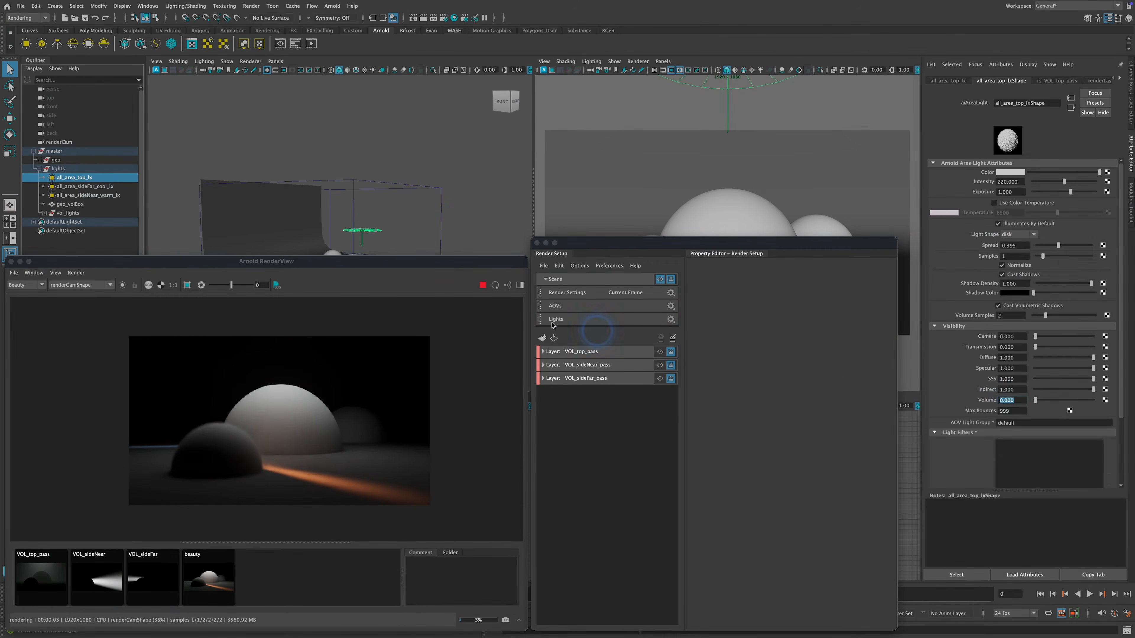
click(83, 188)
double_click(1020, 400)
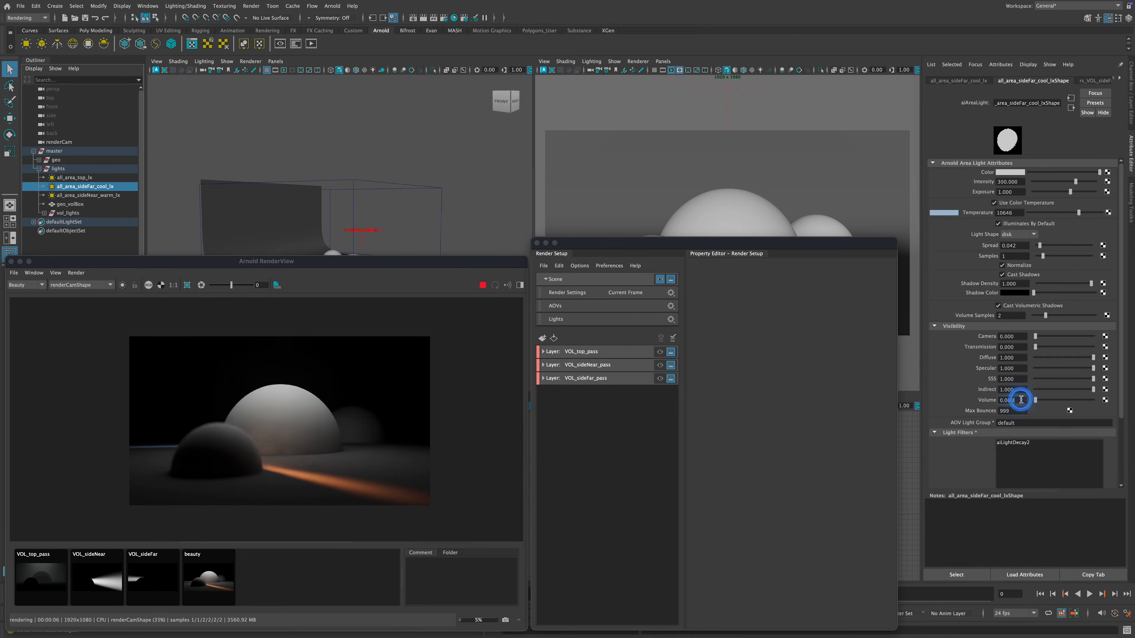
click(125, 195)
Step: Expand the vol_lights group and examine the naming and light attributes of its dedicated volume lights
click(44, 213)
click(78, 221)
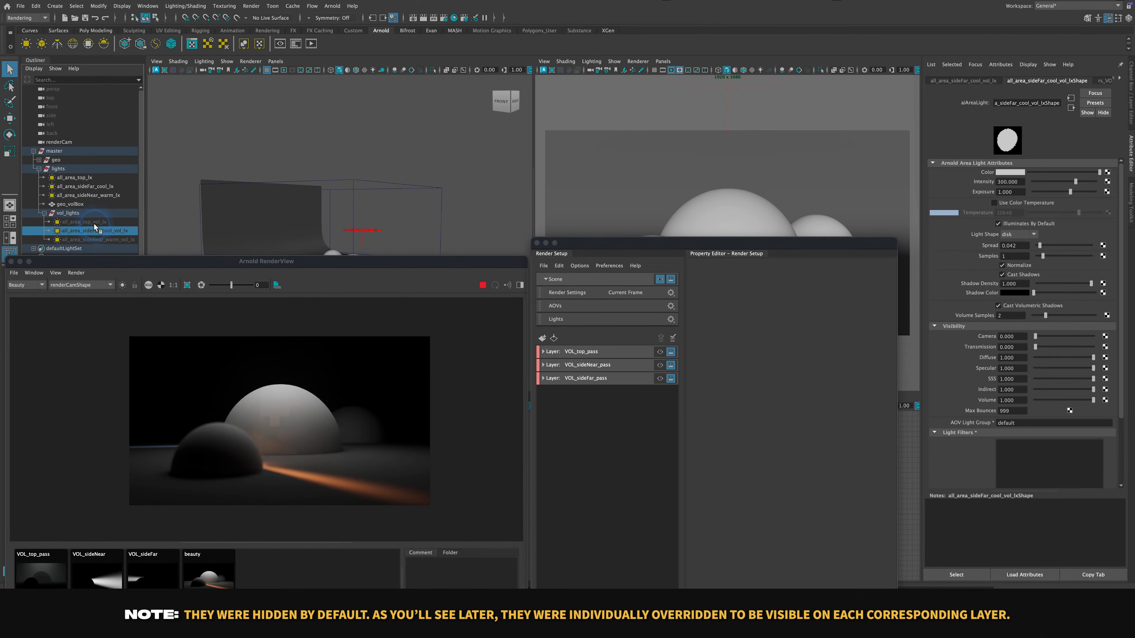
double_click(98, 223)
click(101, 224)
drag(104, 224, 94, 224)
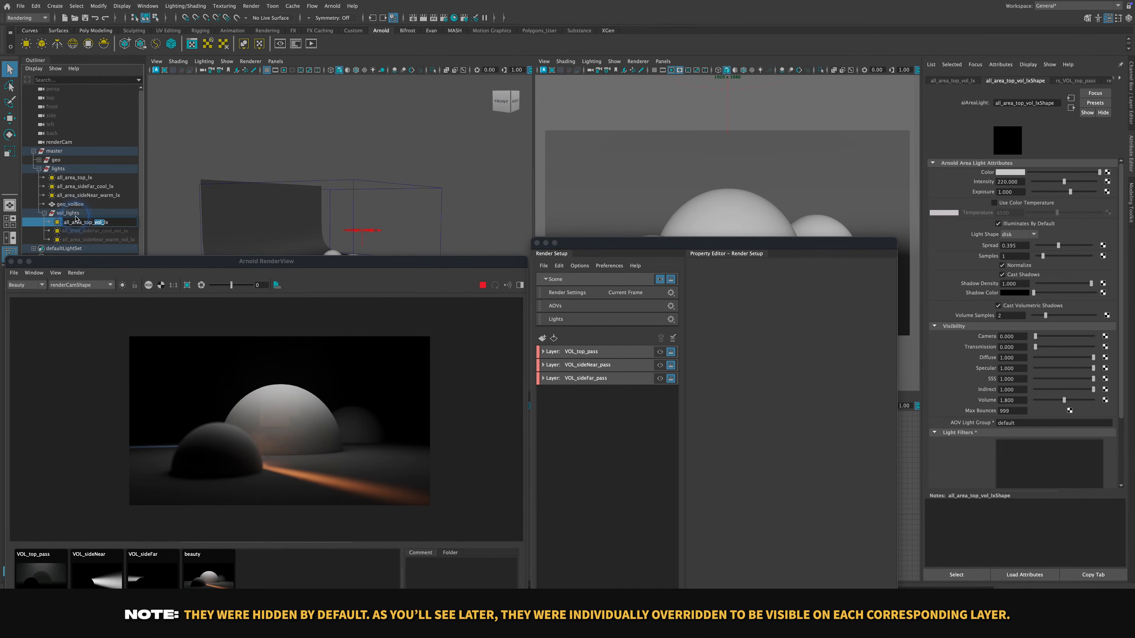
click(68, 214)
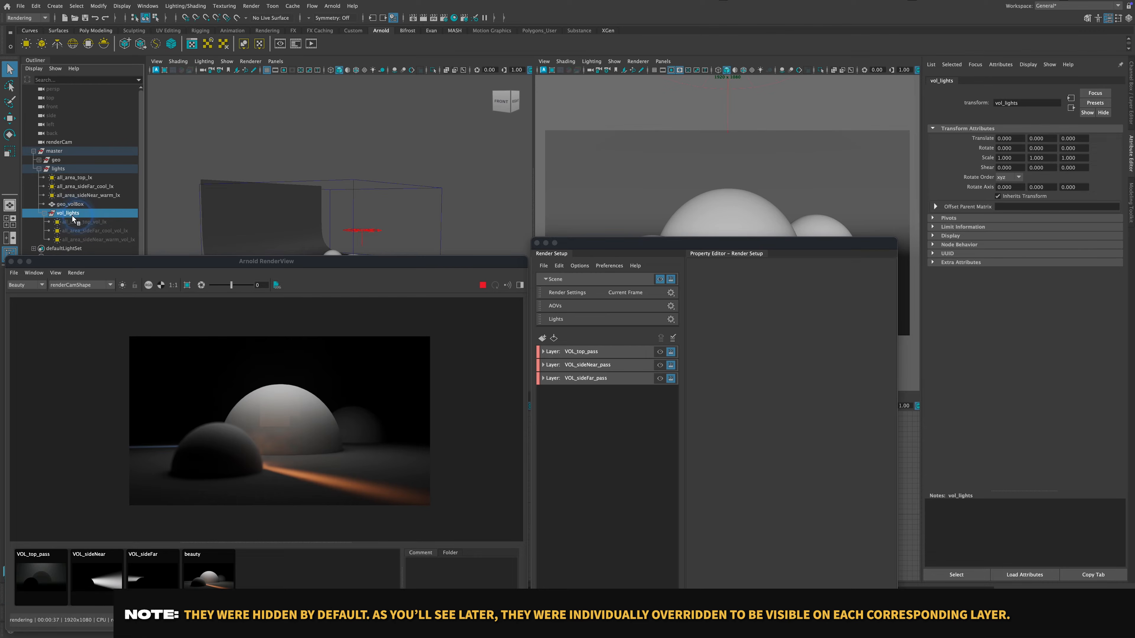
click(83, 222)
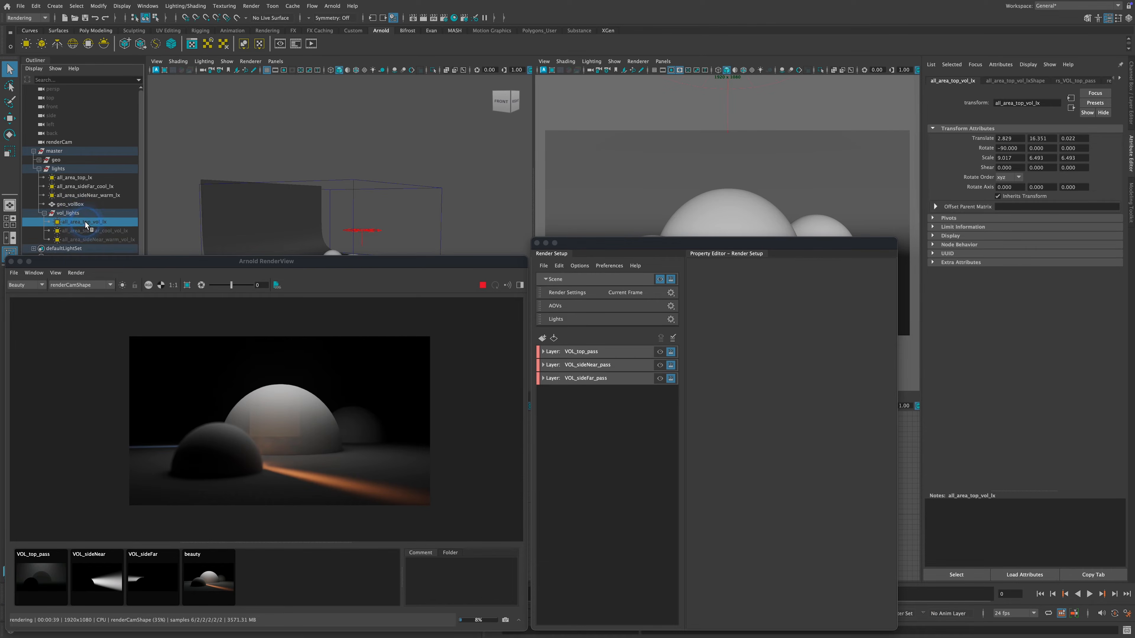
click(1015, 81)
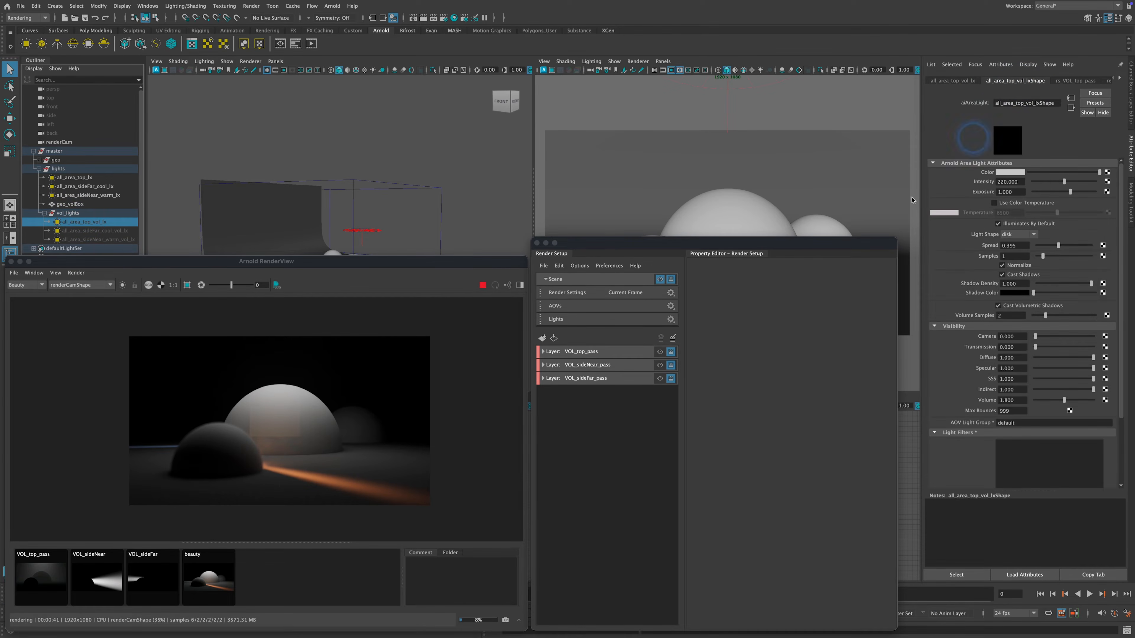
Step: Make the VOL_top_pass layer visible and check the Volume visibility of all three vol_lights area lights
click(660, 352)
click(1011, 400)
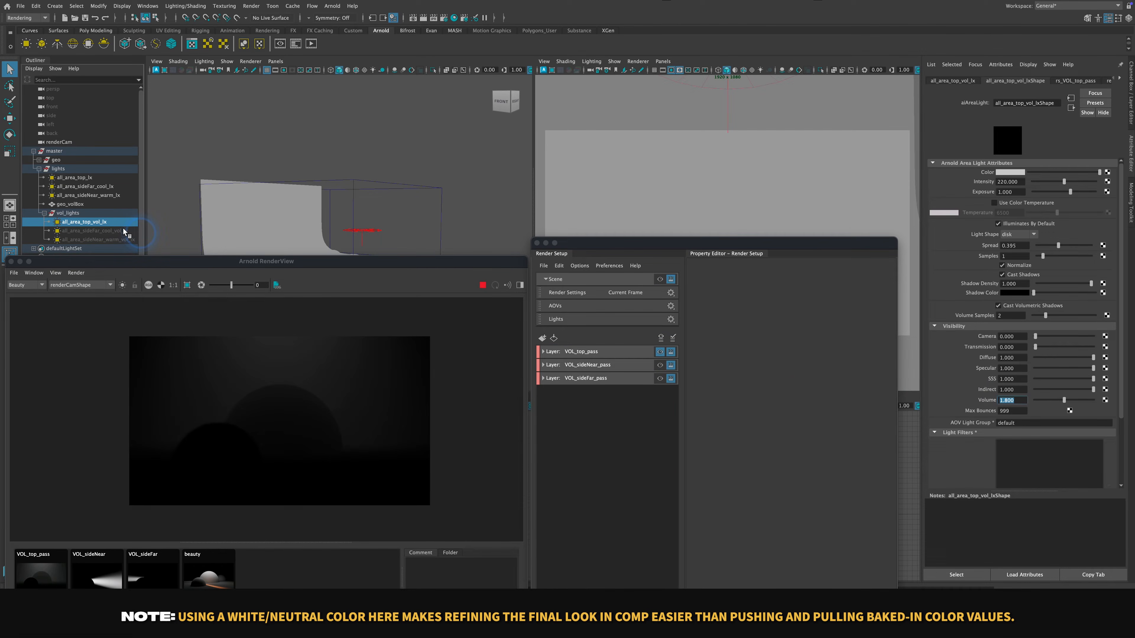
click(114, 233)
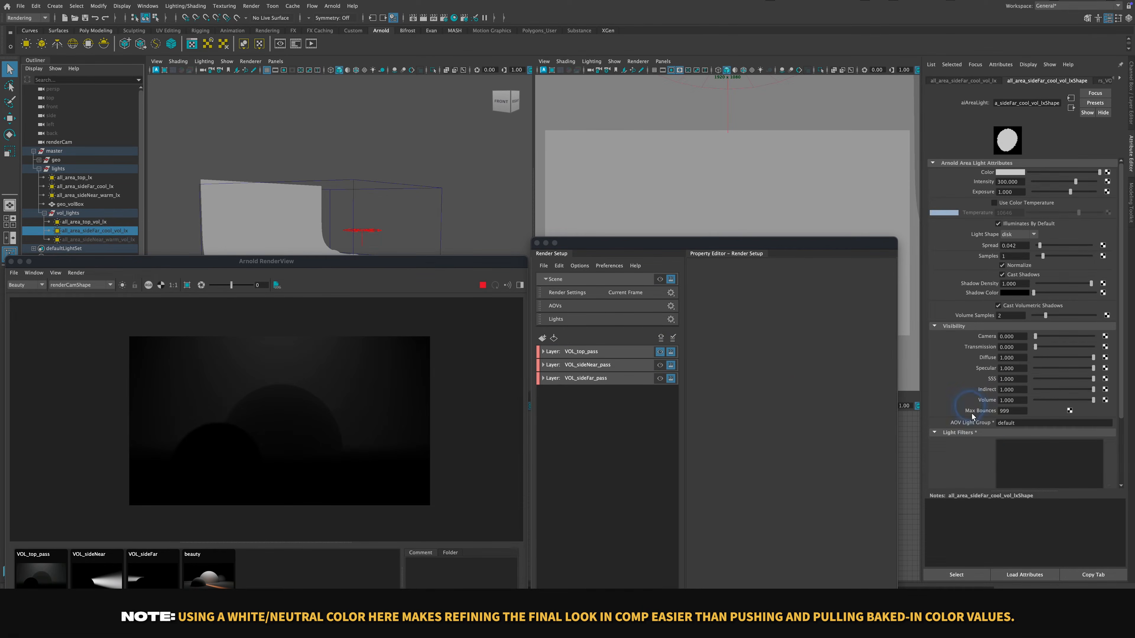
drag(1020, 400, 992, 400)
click(114, 240)
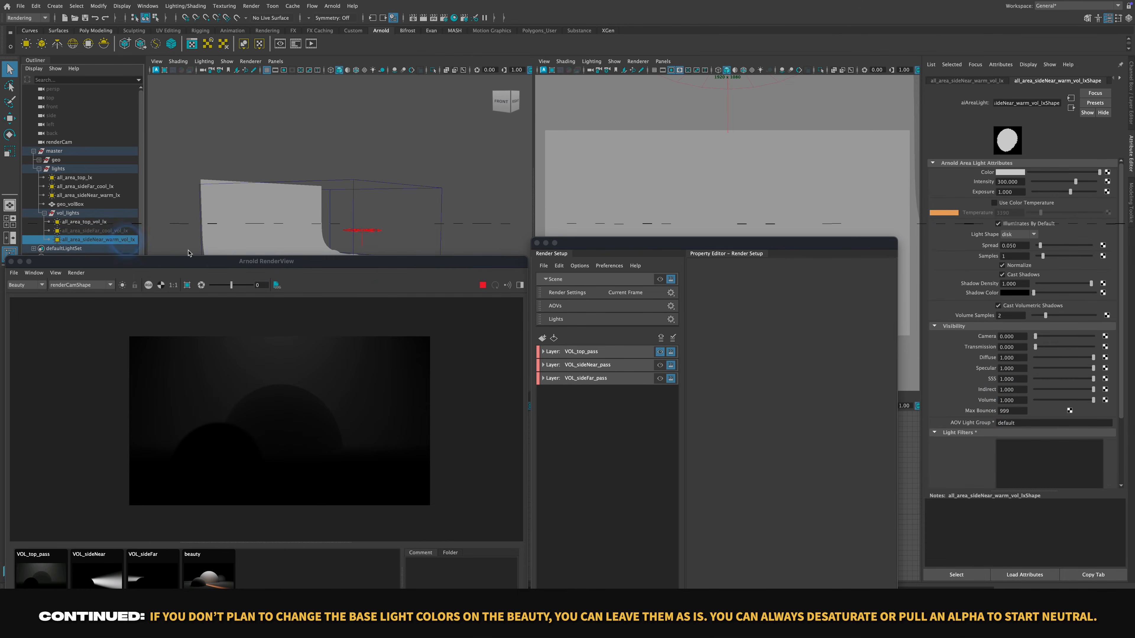
click(1024, 401)
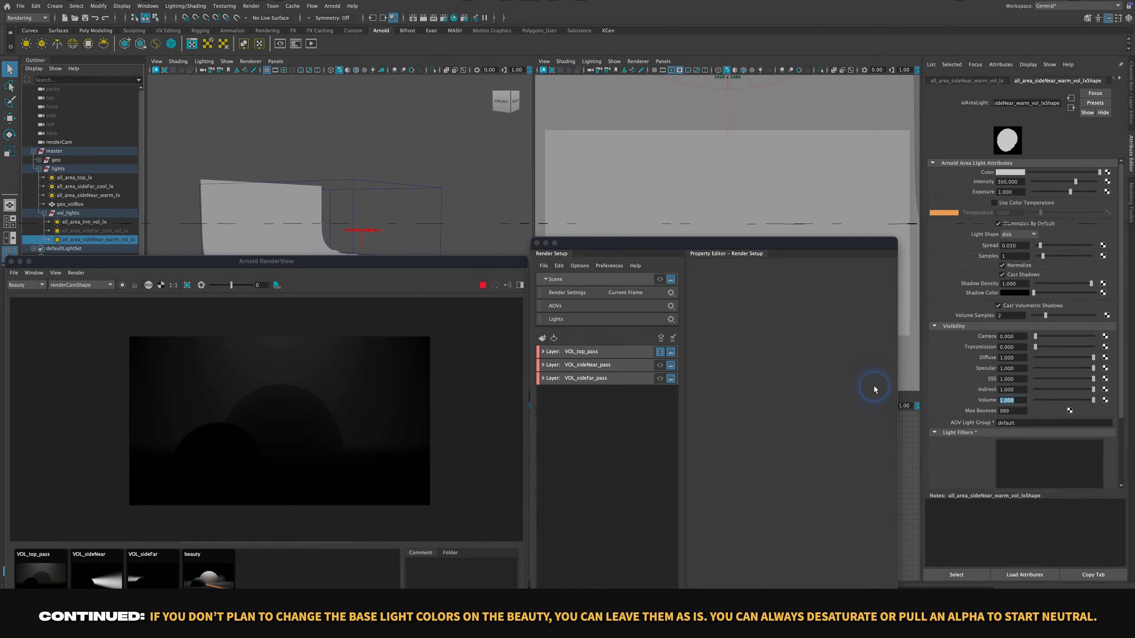
click(608, 247)
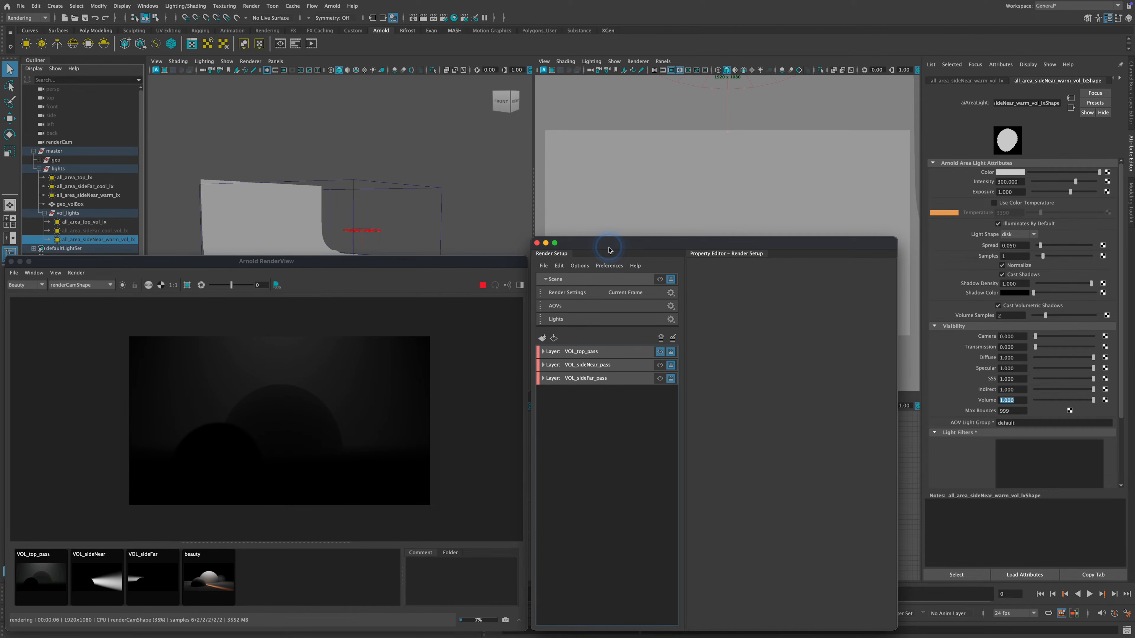
Step: Show the base scene with its sideNear light, and cycle through the VOL render layers to compare which volume light each one uses
click(660, 279)
click(88, 195)
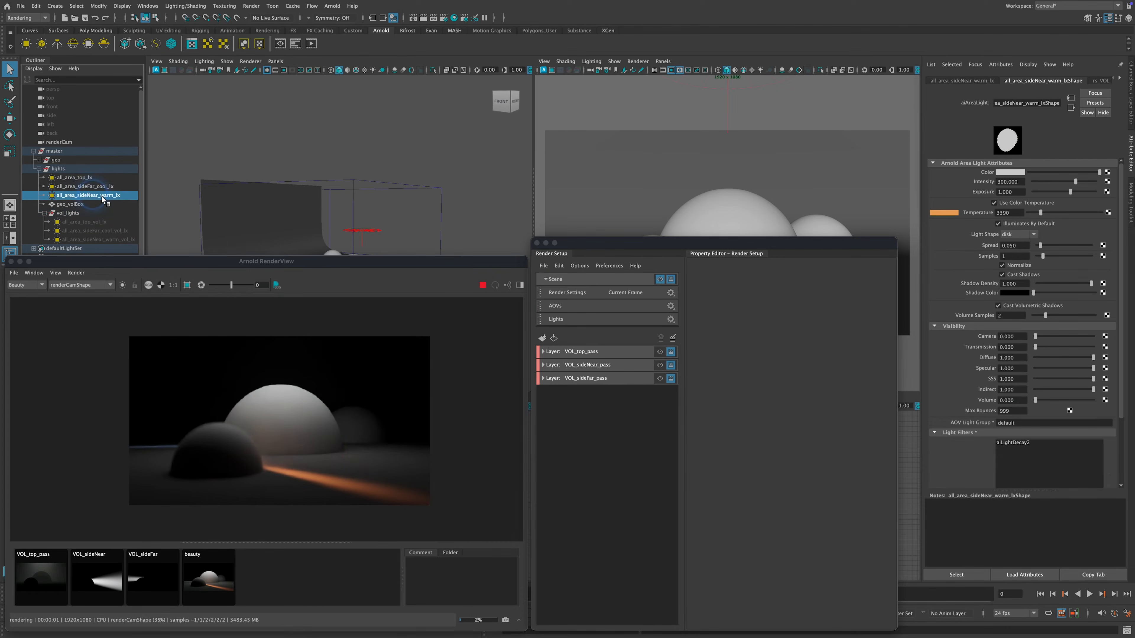
click(659, 351)
click(111, 223)
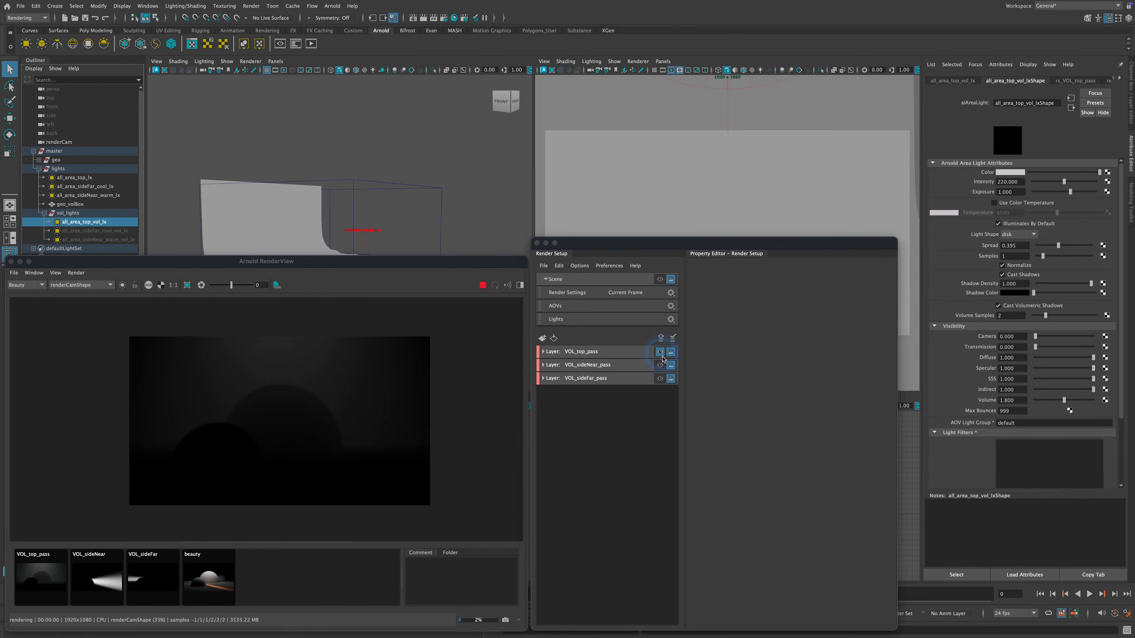
click(659, 365)
click(660, 378)
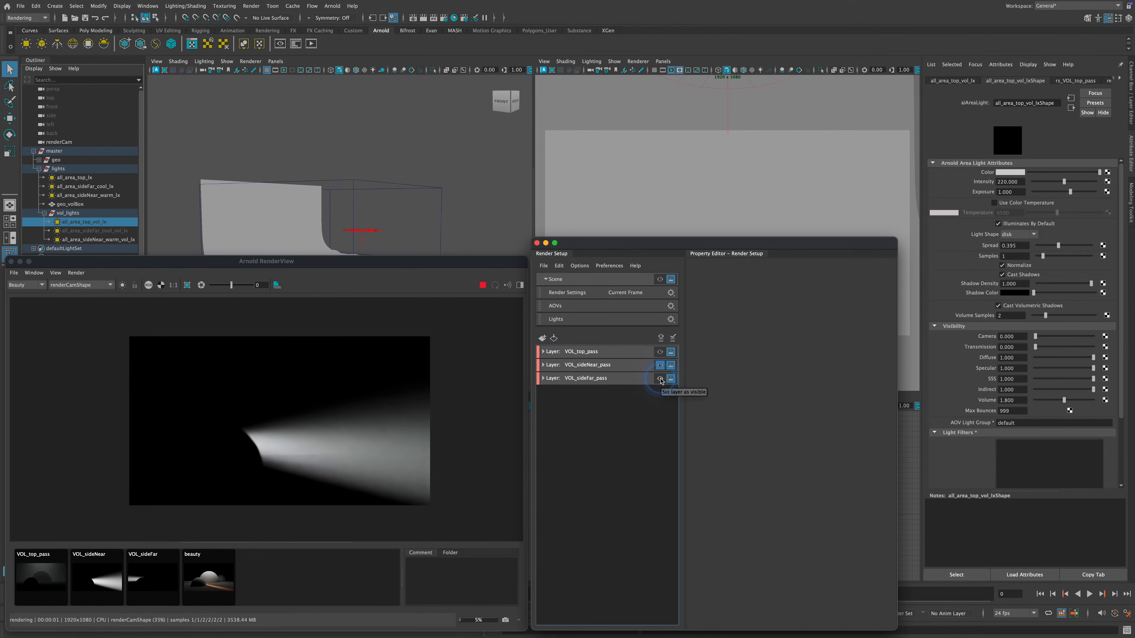
click(115, 234)
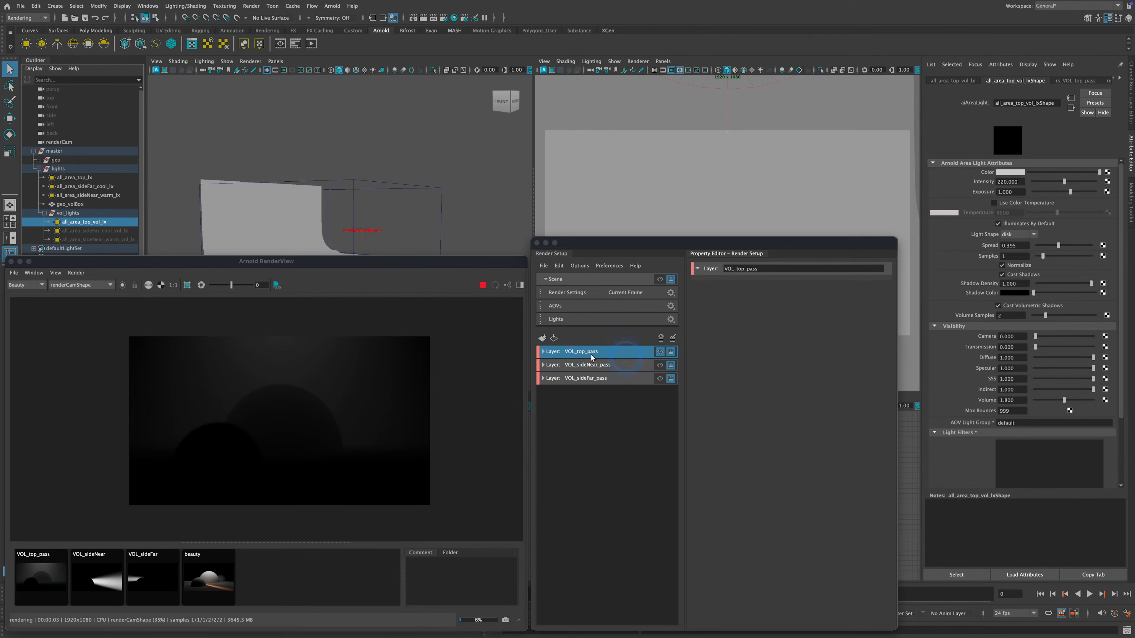
Step: Expand the three VOL render layers and examine the volume light included in each OBJECT_ADD collection
click(543, 352)
click(598, 367)
drag(836, 313, 775, 315)
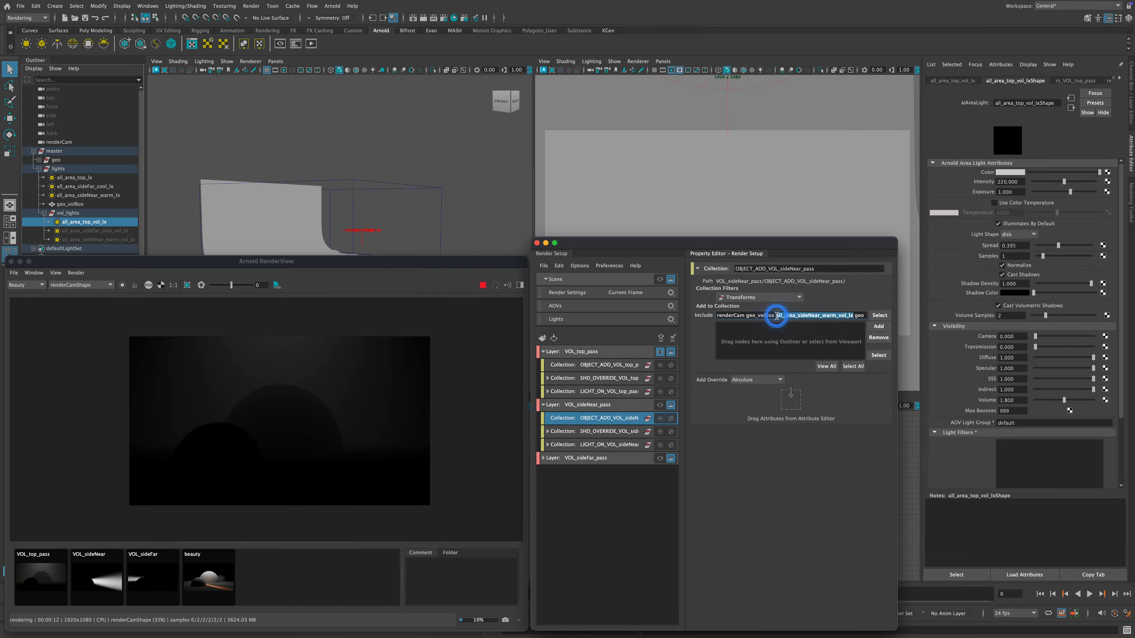
click(545, 460)
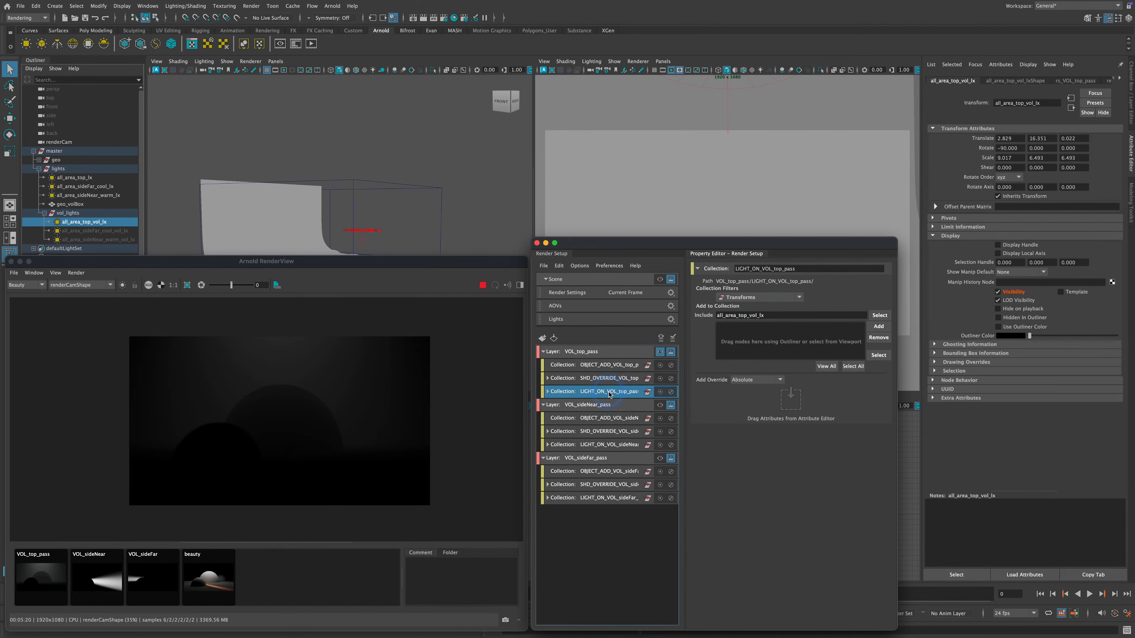
Step: Inspect the all_area_top_vol_lx entry of the LIGHT_ON_VOL_top_pass collection and the light's Display visibility attribute
click(767, 324)
drag(773, 315, 721, 315)
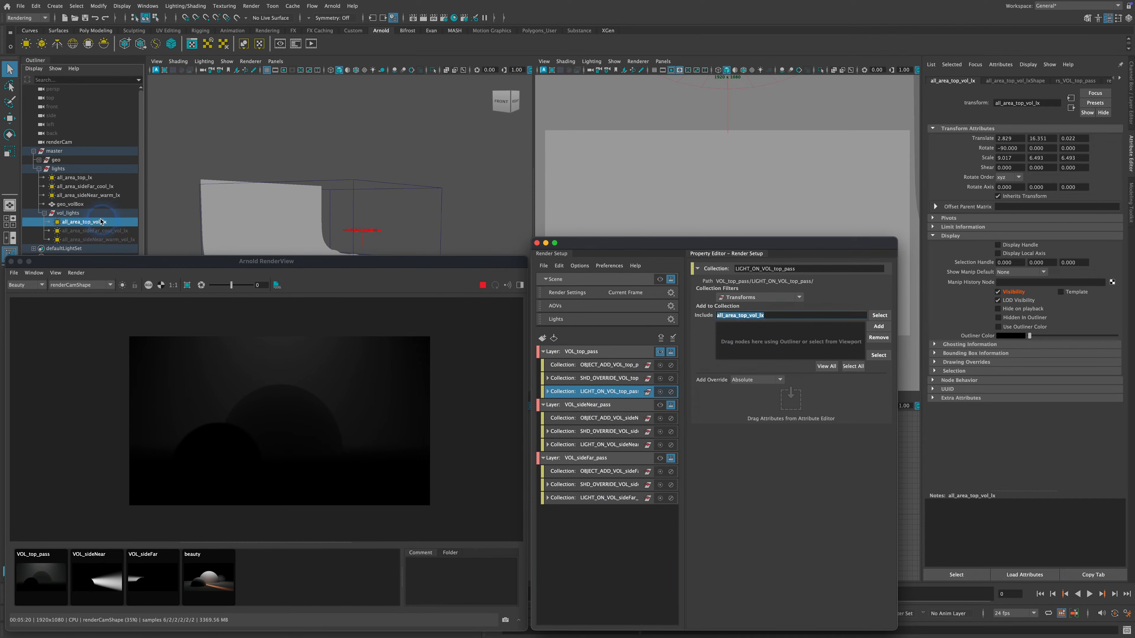
click(555, 216)
click(986, 80)
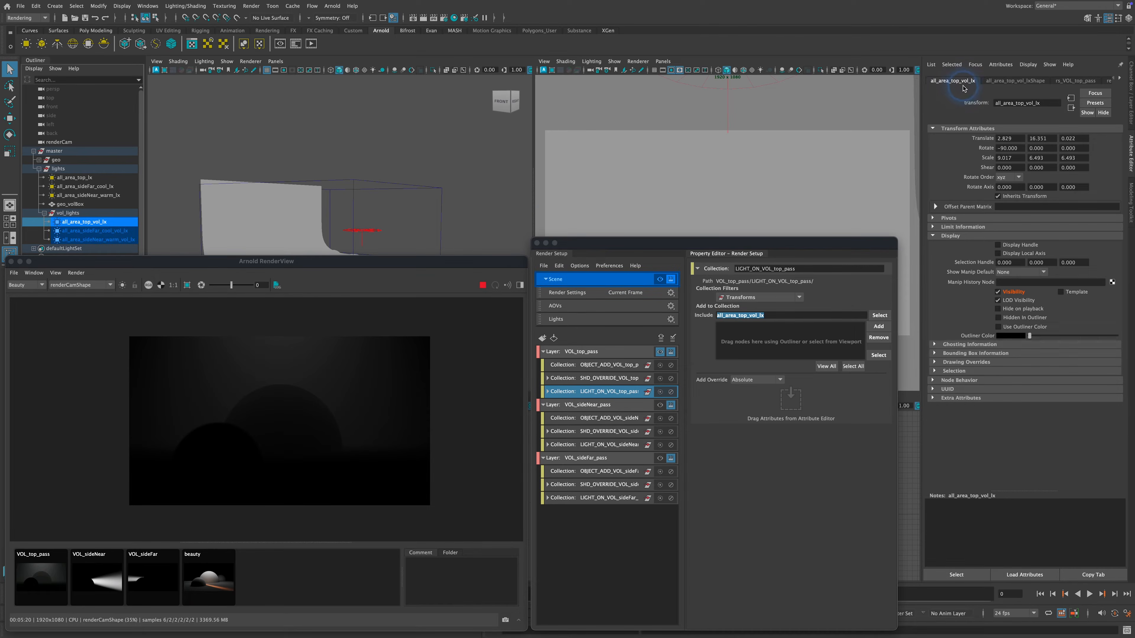
mouse_move(1013, 293)
middle_down()
mouse_move(786, 394)
mouse_move(1014, 290)
middle_up()
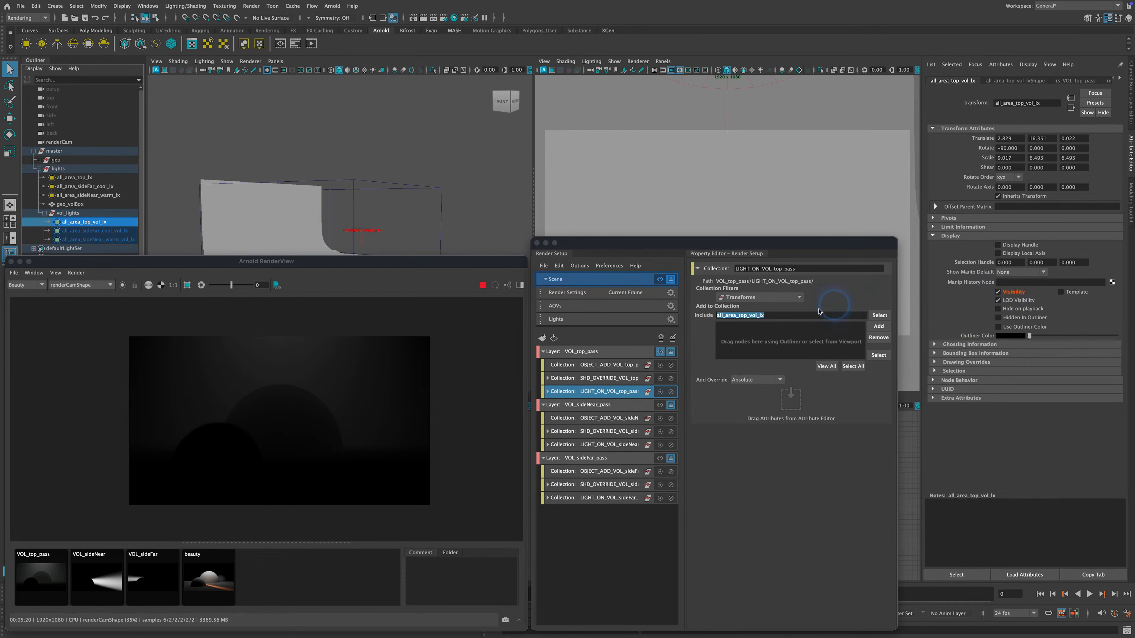
Step: Open the absolute visibility override of LIGHT_ON_VOL_top_pass and toggle Visibility off and on again
click(548, 391)
click(619, 407)
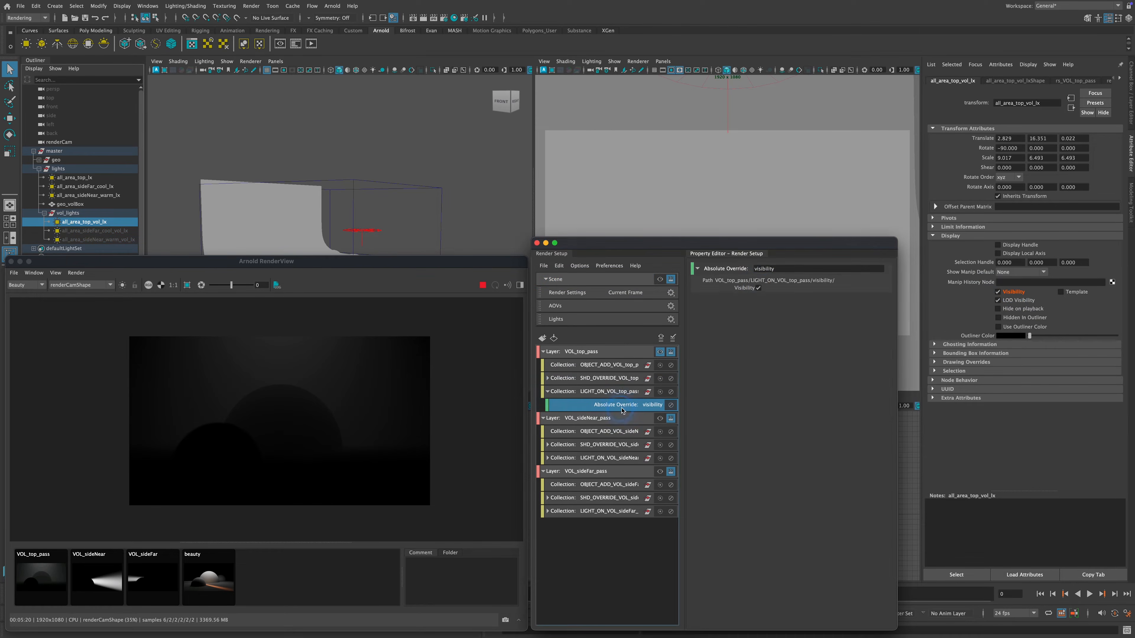
click(758, 287)
click(758, 288)
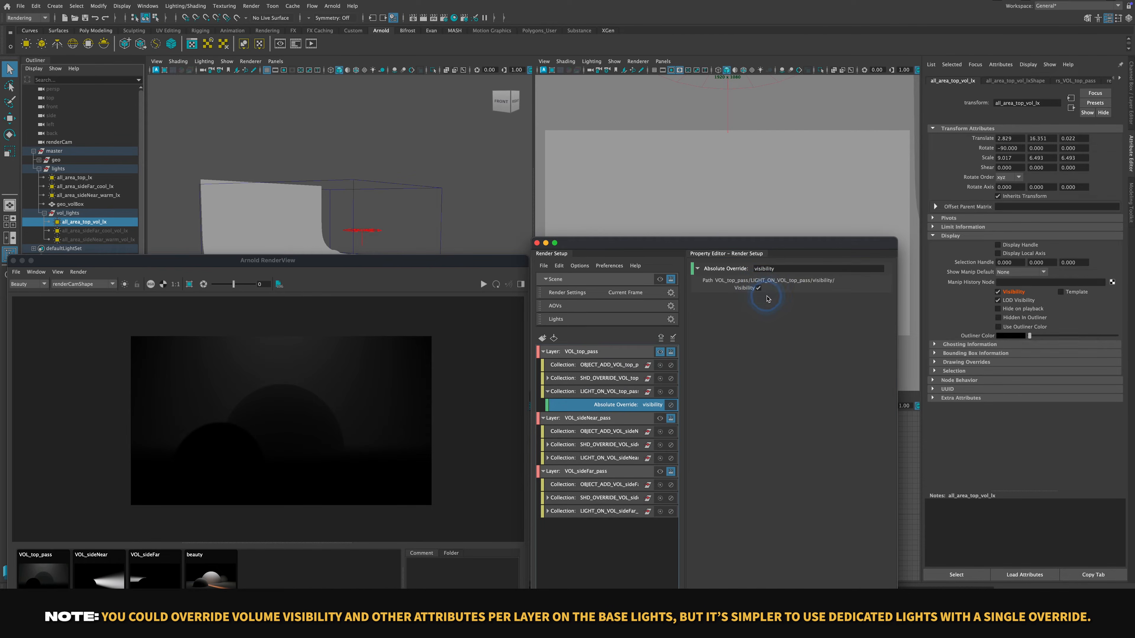
Step: Inspect the SHD_OVERRIDE_VOL_top_pass collection, its geo group member and its nested shading engines collection
click(609, 379)
click(740, 328)
click(56, 159)
click(547, 378)
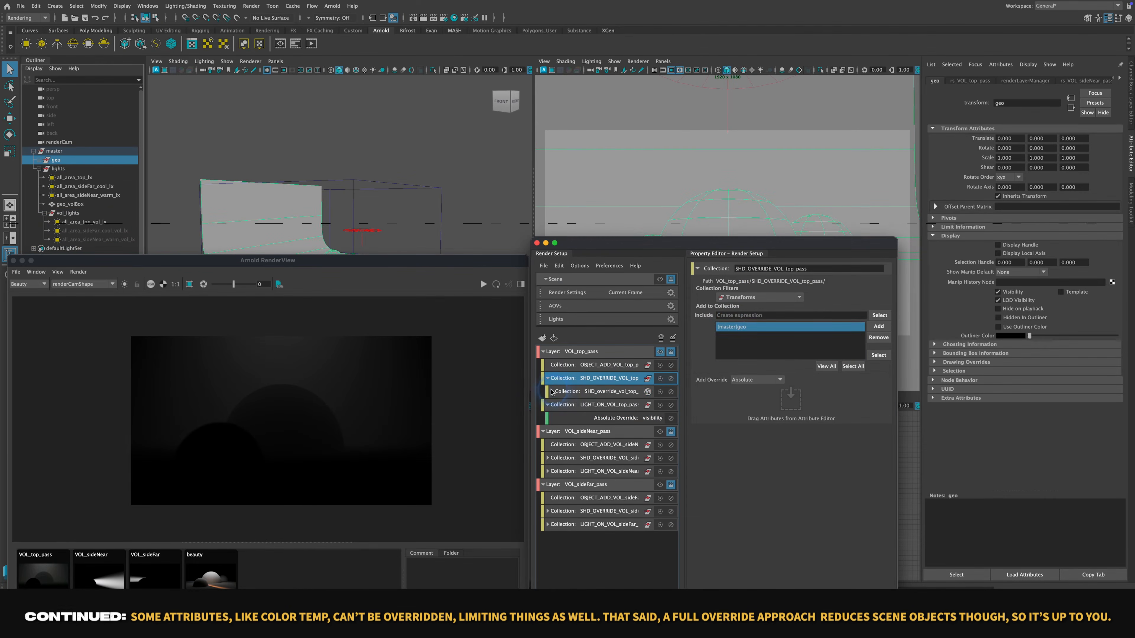
Step: Open shaderOverride1 of the top pass, widen the Render Setup window and display the attributes of its VOL_top_pass_aiUtility shader
click(553, 391)
click(621, 404)
click(806, 290)
drag(896, 296, 1109, 290)
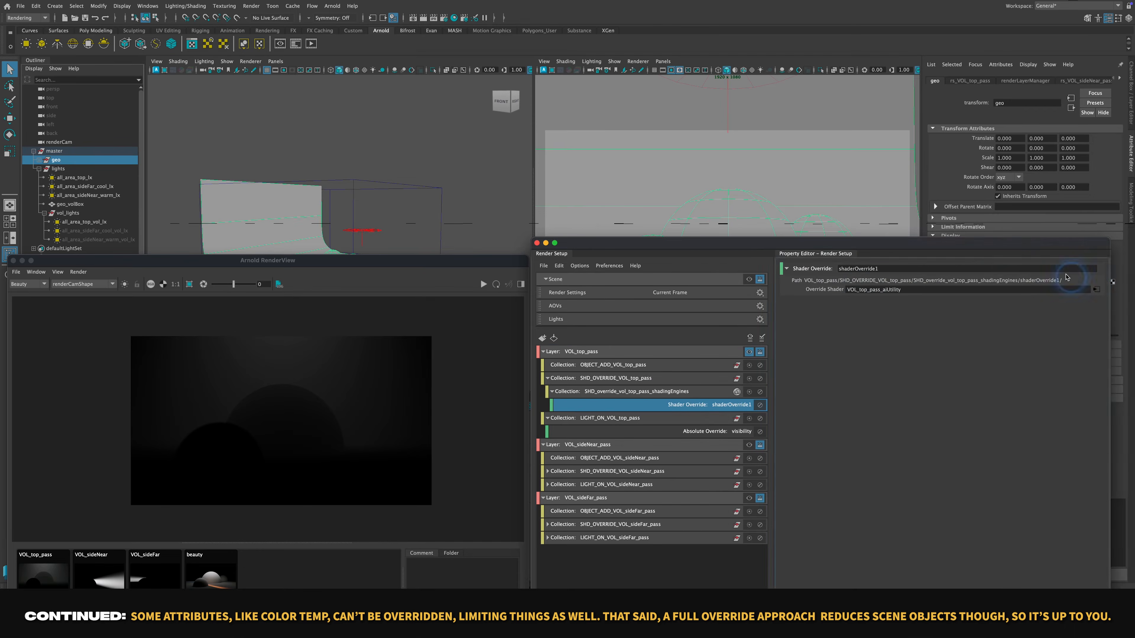
click(1096, 289)
drag(996, 243, 881, 238)
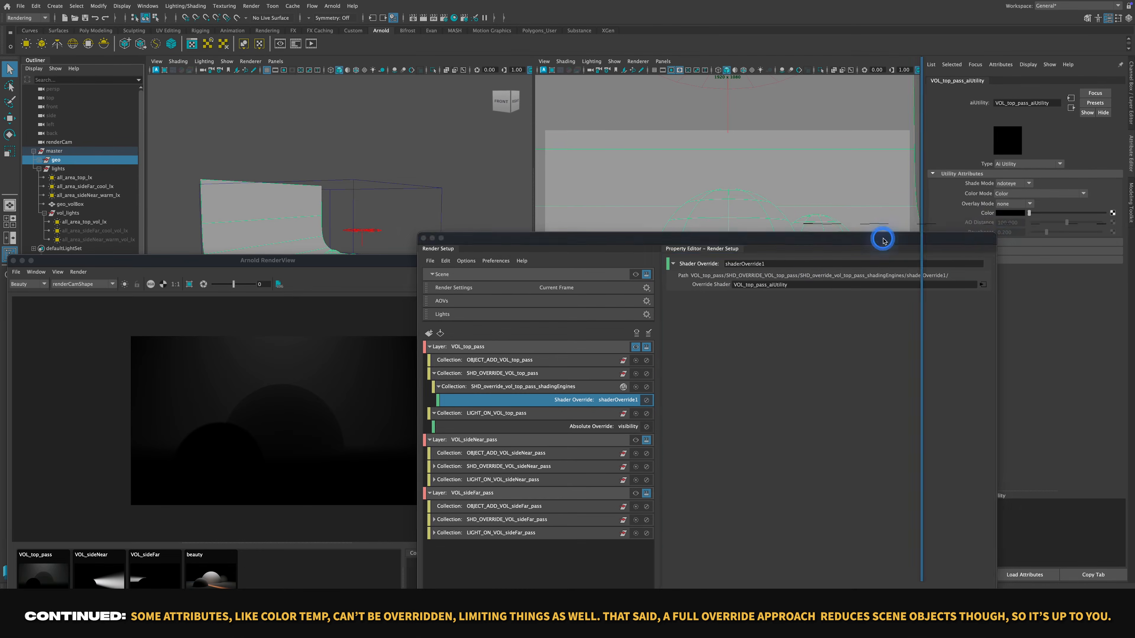
click(434, 413)
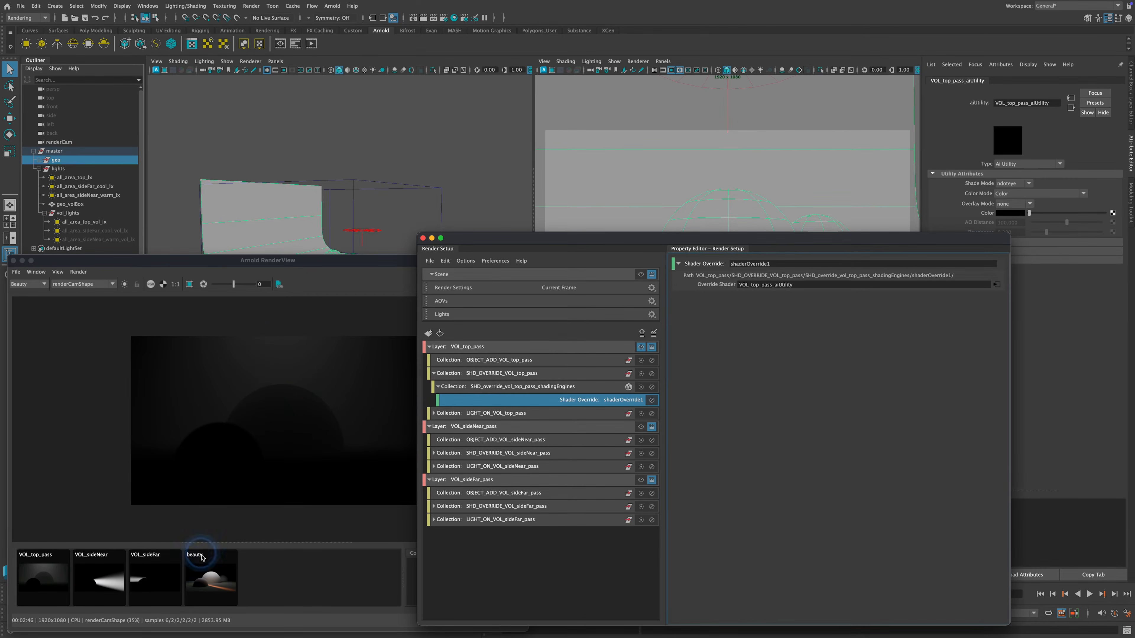
Step: View the beauty snapshot, and make VOL_sideNear_pass and VOL_sideFar_pass visible in turn to compare their renders
click(206, 581)
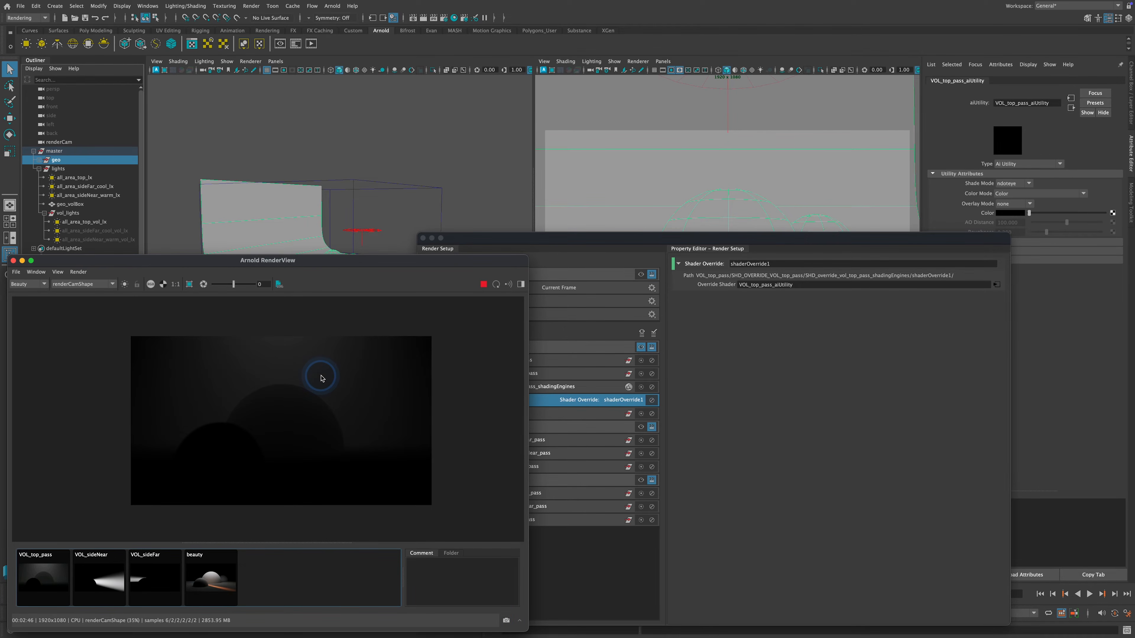
click(625, 374)
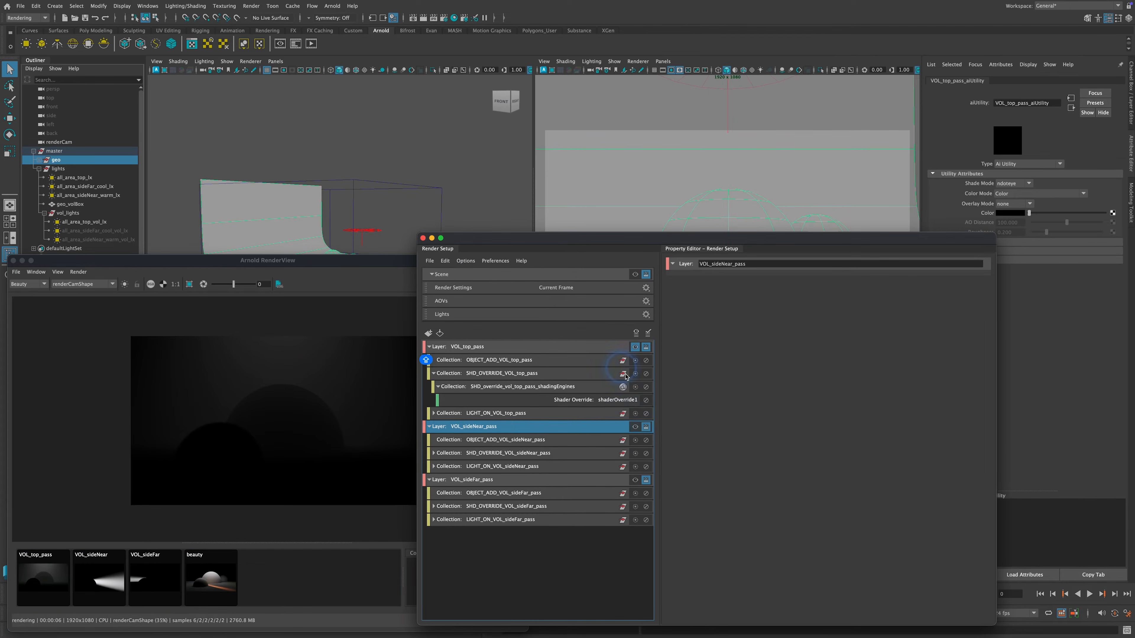
click(635, 427)
click(644, 480)
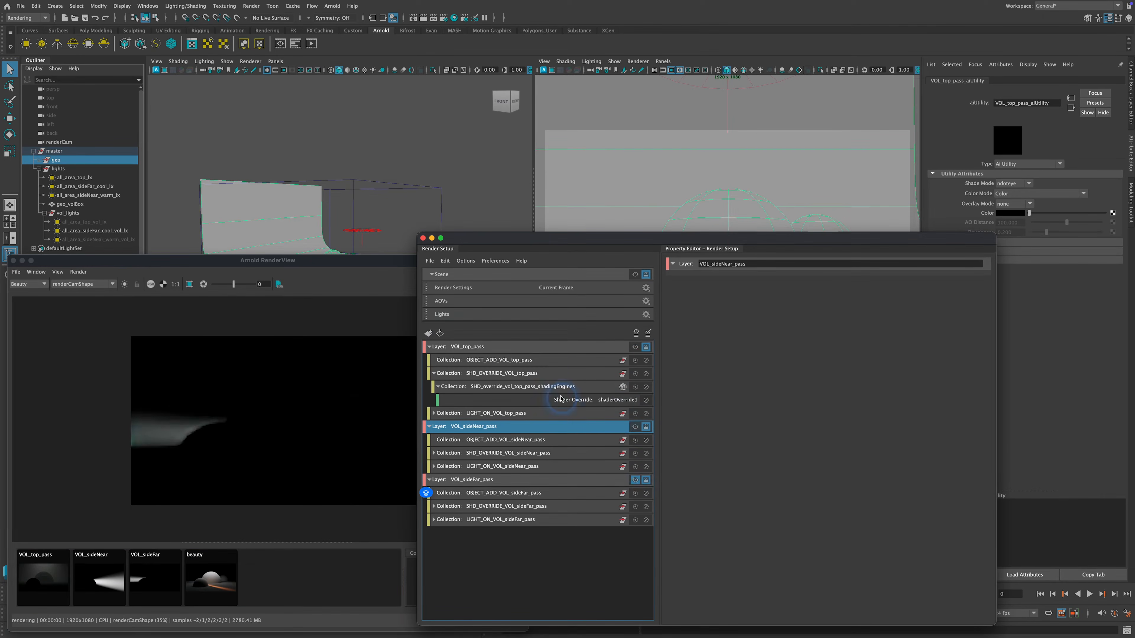
Step: Switch to Nuke, view the Grade11 output below Read8, and view the full comp at Merge11
click(330, 345)
click(359, 480)
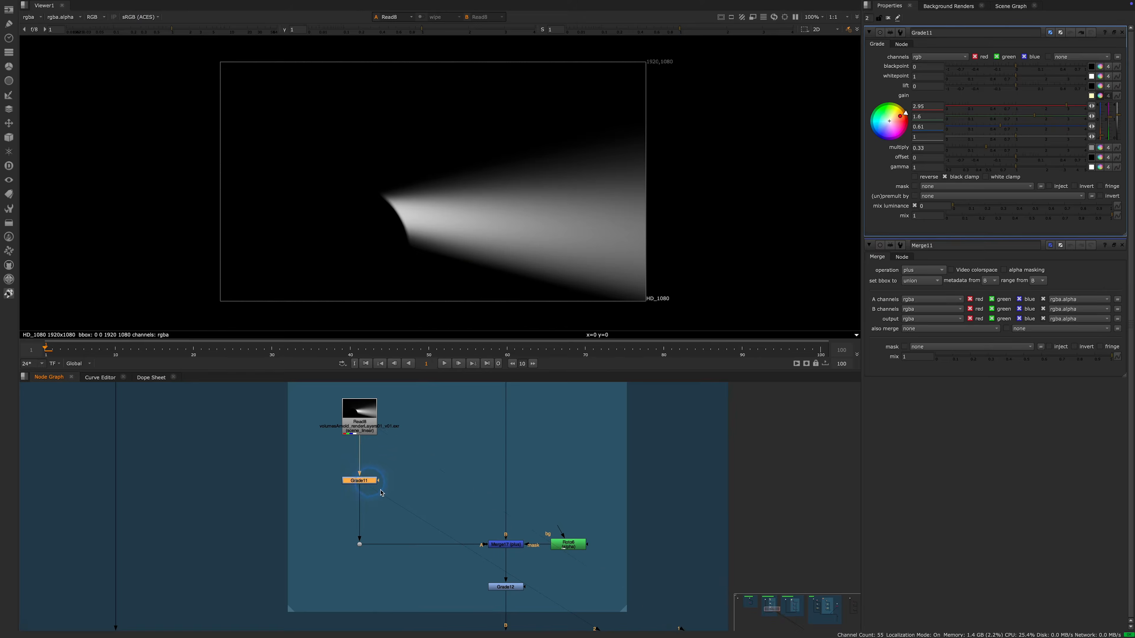
key(1)
mouse_move(380, 493)
middle_down()
mouse_move(367, 383)
mouse_move(372, 485)
middle_up()
click(492, 582)
key(1)
click(369, 484)
Step: Try different multiply and gain values on Grade11, undoing each change
drag(1011, 152, 984, 151)
key(super+z)
mouse_move(1101, 135)
mouse_down()
mouse_move(1099, 96)
mouse_move(1102, 109)
mouse_move(1039, 145)
mouse_move(973, 145)
mouse_move(1093, 153)
mouse_up()
key(super+z)
Step: Open the properties of Merge17 and Grade12, and try a different multiply value on Grade12
double_click(510, 546)
key(super+z)
middle_drag(553, 456, 507, 459)
double_click(495, 426)
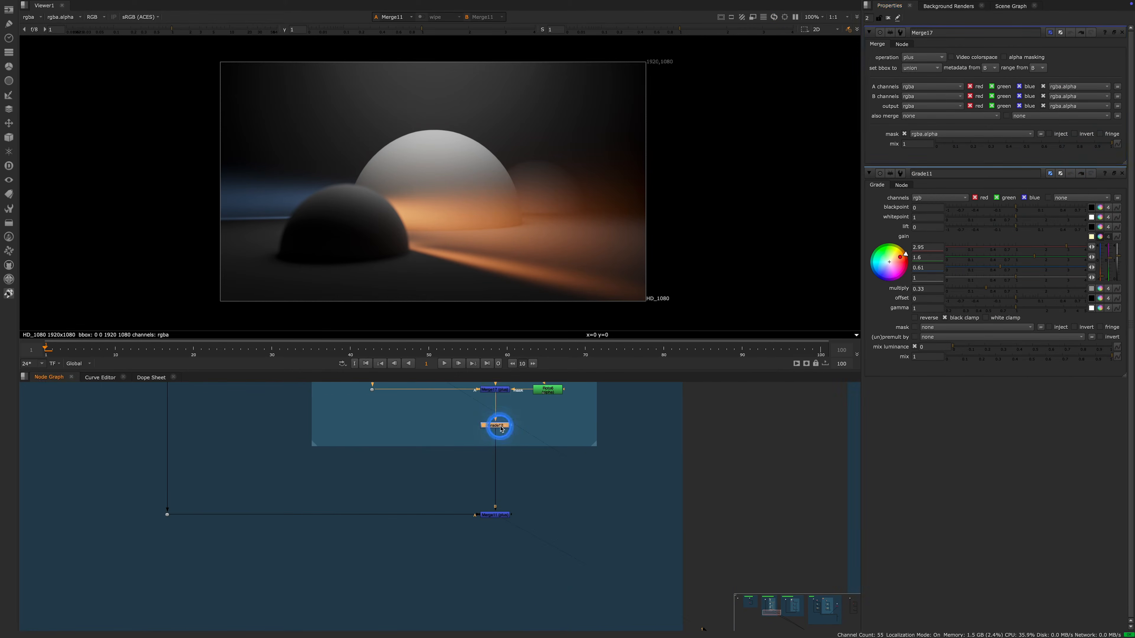
drag(995, 148, 1034, 151)
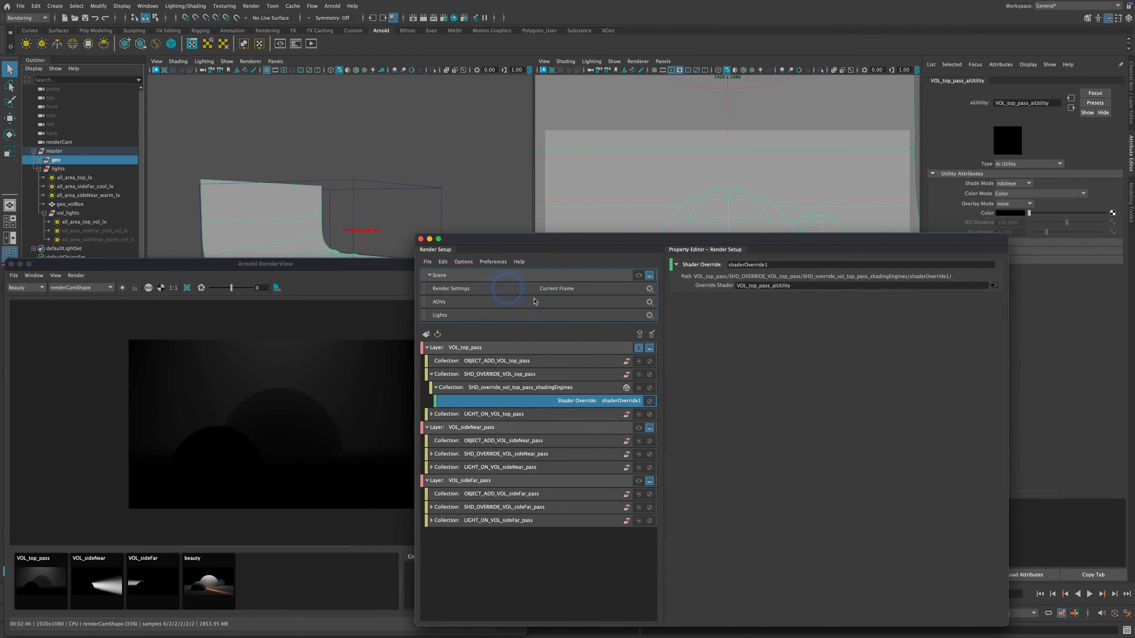
Step: Switch to Maya and select the VOL_top_pass, VOL_sideNear_pass and VOL_sideFar_pass layers in turn
click(481, 351)
click(467, 428)
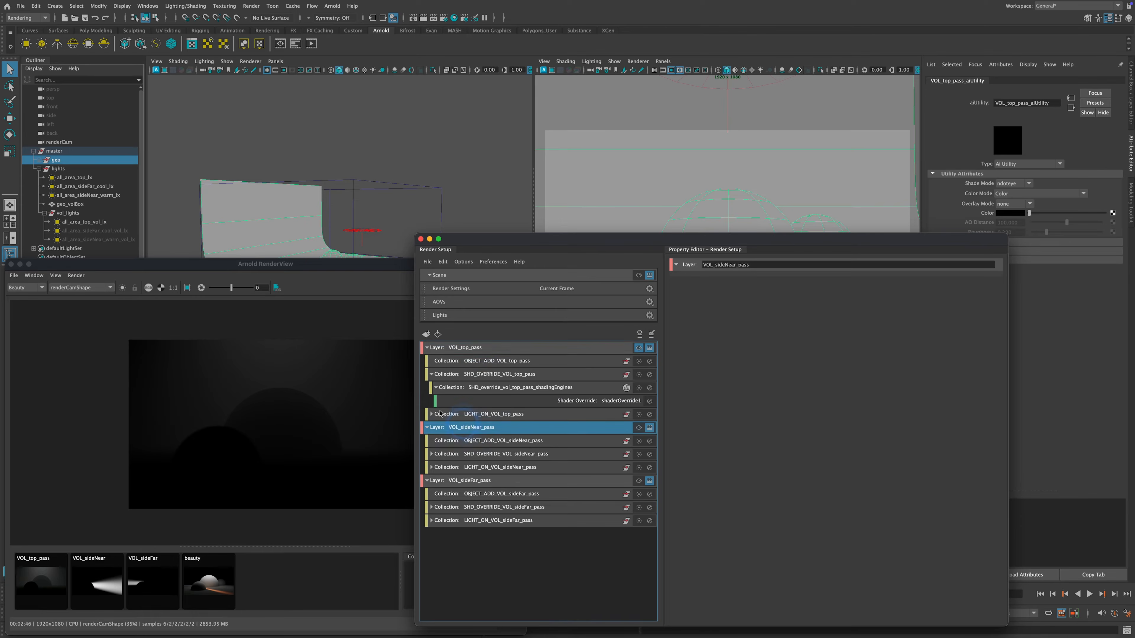
click(468, 480)
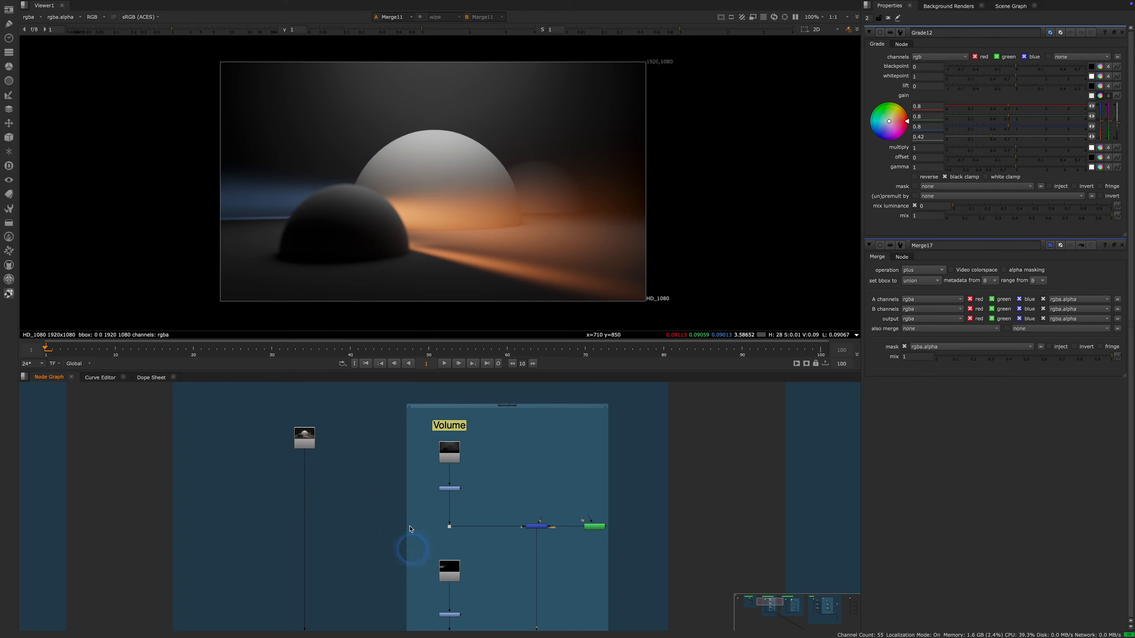
Step: Switch to Nuke and go through the beauty Read node and the three render layer Read nodes under Volume
scroll(299, 431, up, 2)
click(272, 415)
click(478, 441)
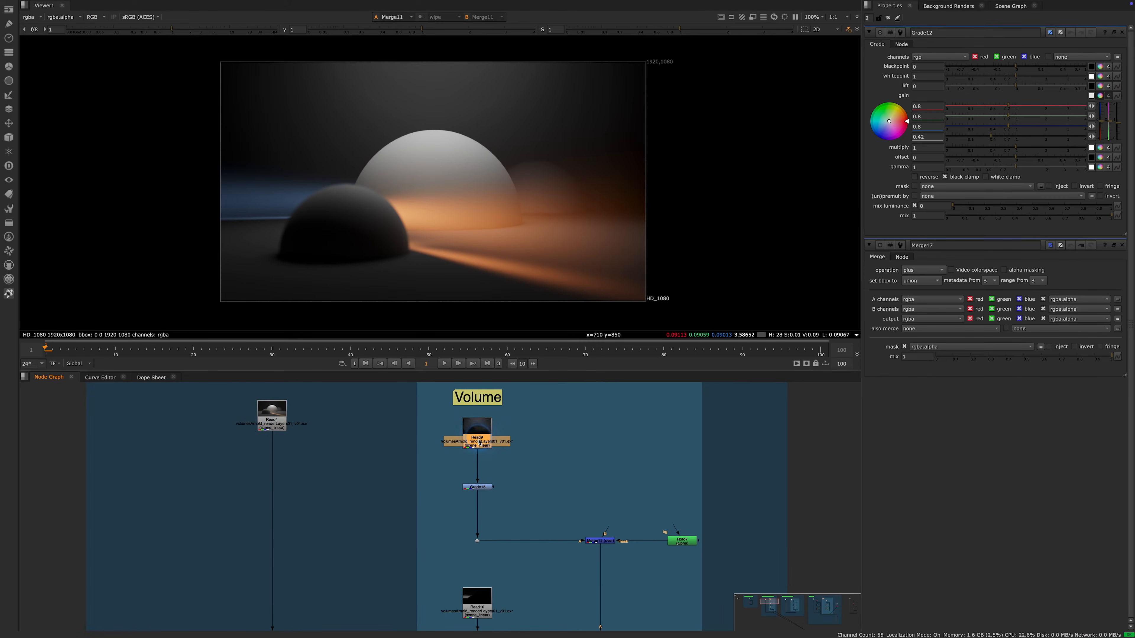
middle_drag(519, 562, 498, 479)
click(462, 514)
scroll(521, 590, up, 1)
middle_drag(515, 617, 498, 451)
click(428, 535)
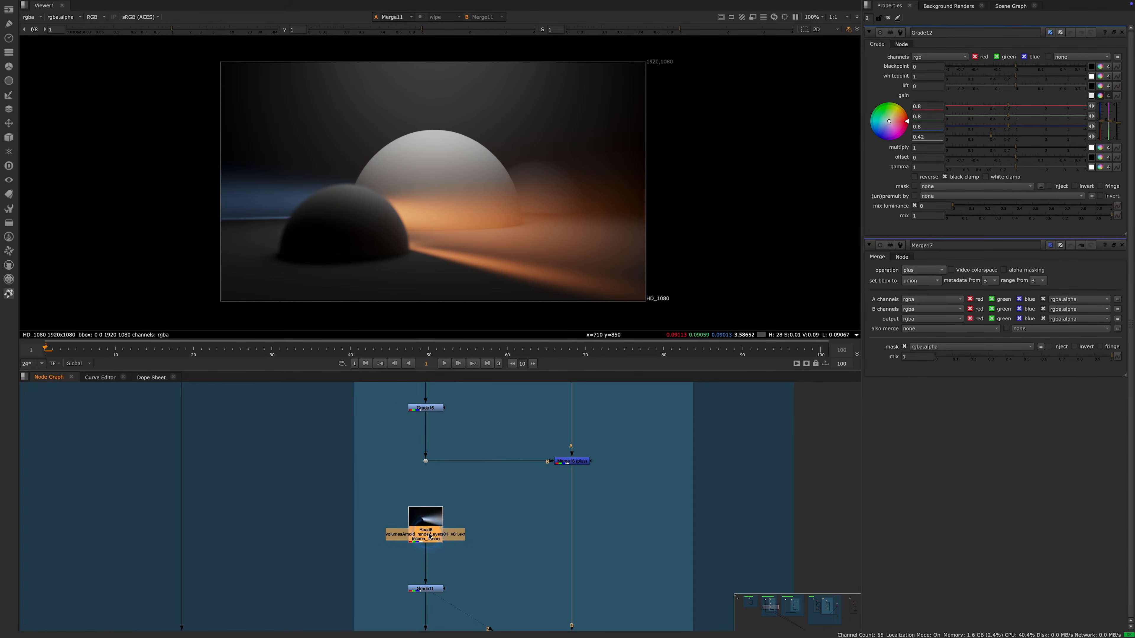
scroll(501, 474, down, 2)
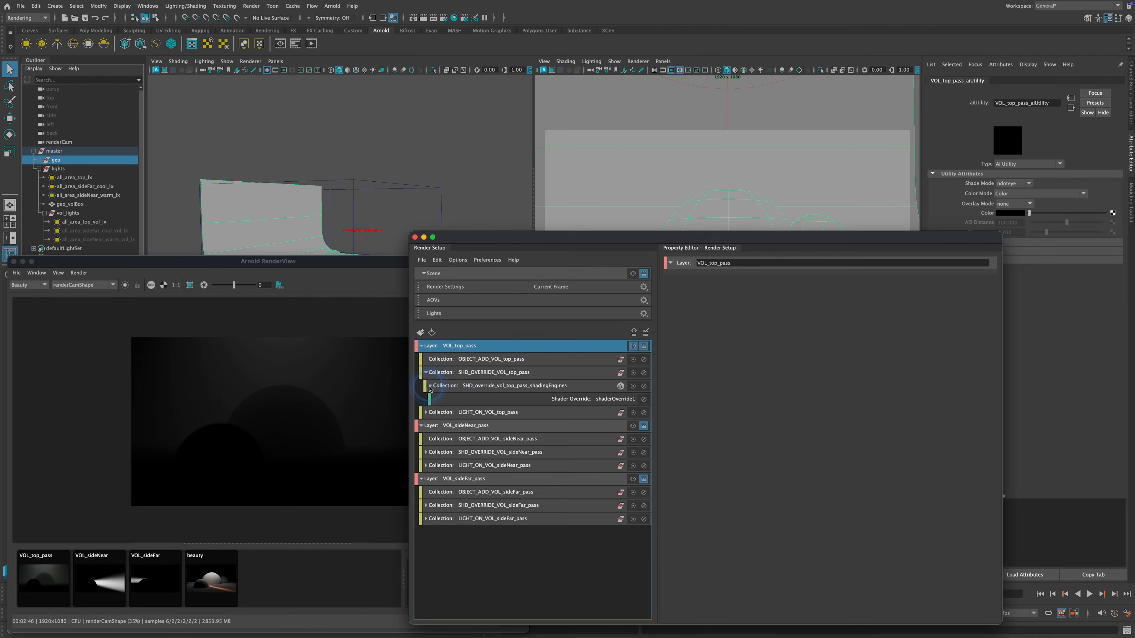
Step: Switch to Maya, collapse the VOL_top_pass shader override collections and look over the remaining render layer collections
click(430, 387)
click(426, 373)
click(460, 372)
click(476, 387)
click(462, 415)
drag(571, 518, 486, 452)
click(496, 517)
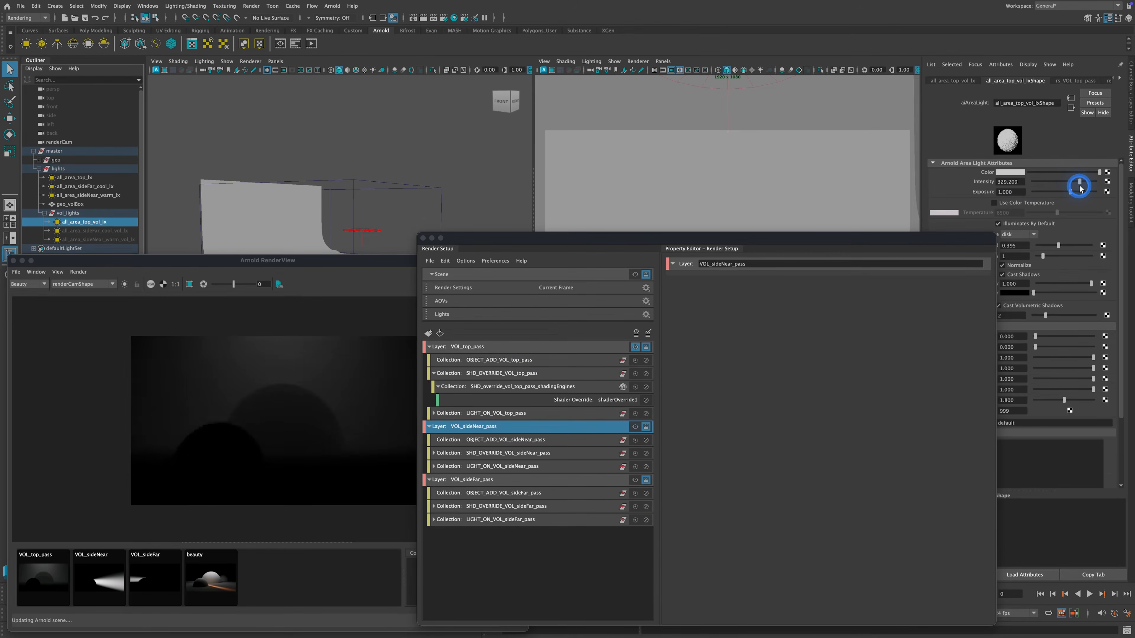
Step: Undo the last intensity change on all_area_top_vol_lx and make the VOL_sideNear_pass layer visible
key(super+z)
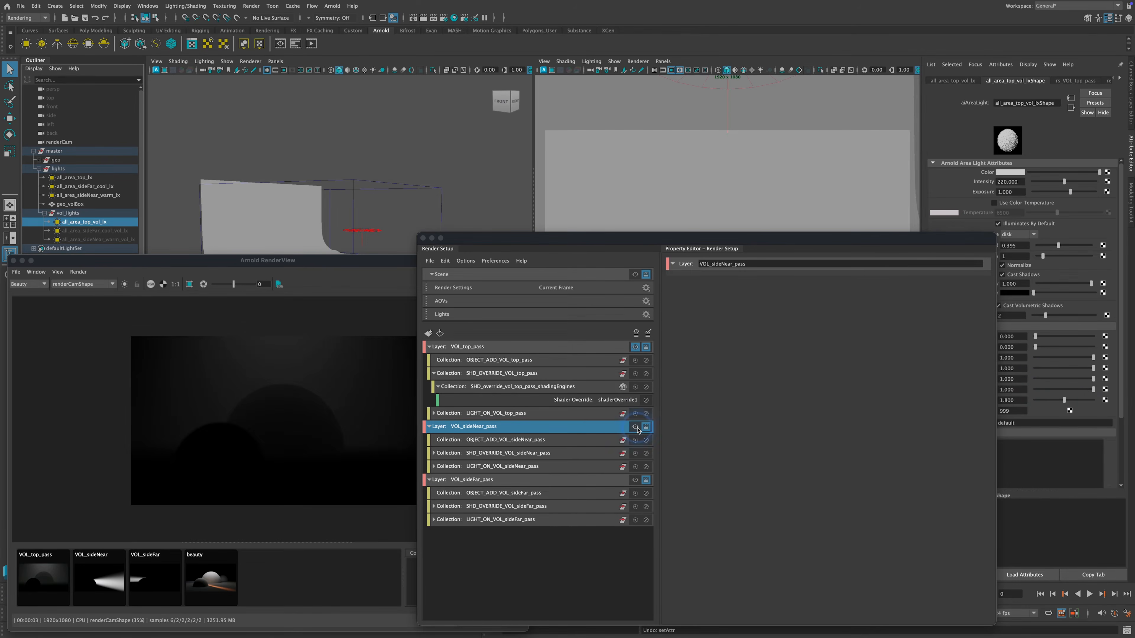
click(635, 426)
click(928, 195)
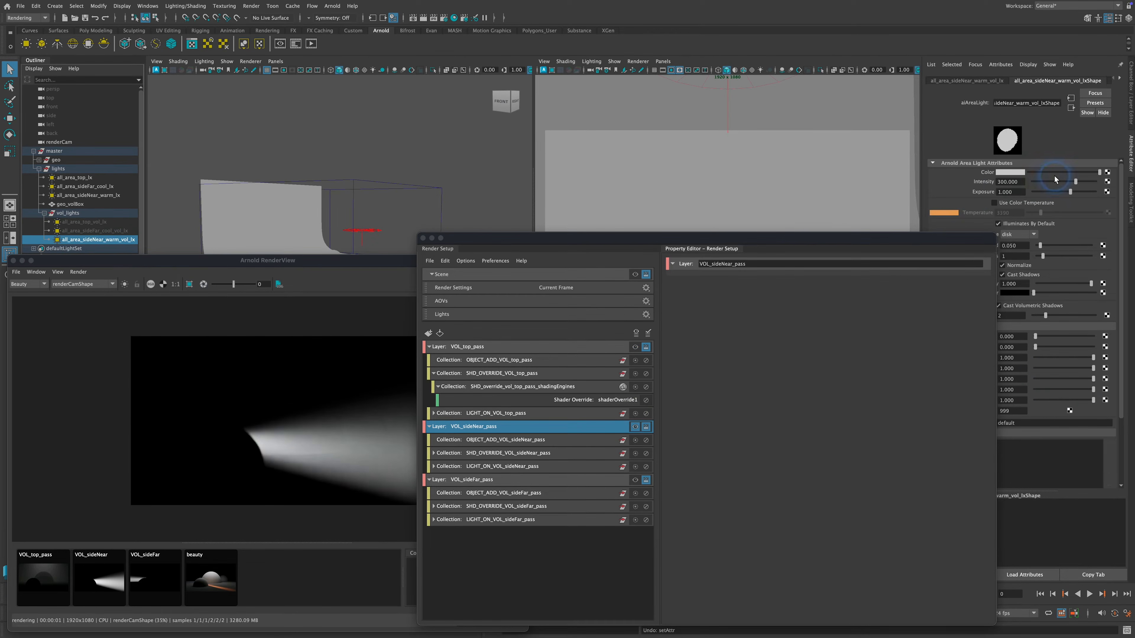
Step: Enable Use Color Temperature on all_area_sideNear_warm_vol_lx, then try a volume contribution of 0 and undo it
click(994, 203)
mouse_move(1040, 246)
mouse_down()
mouse_move(1066, 246)
mouse_move(1037, 254)
mouse_up()
drag(1065, 401, 1034, 401)
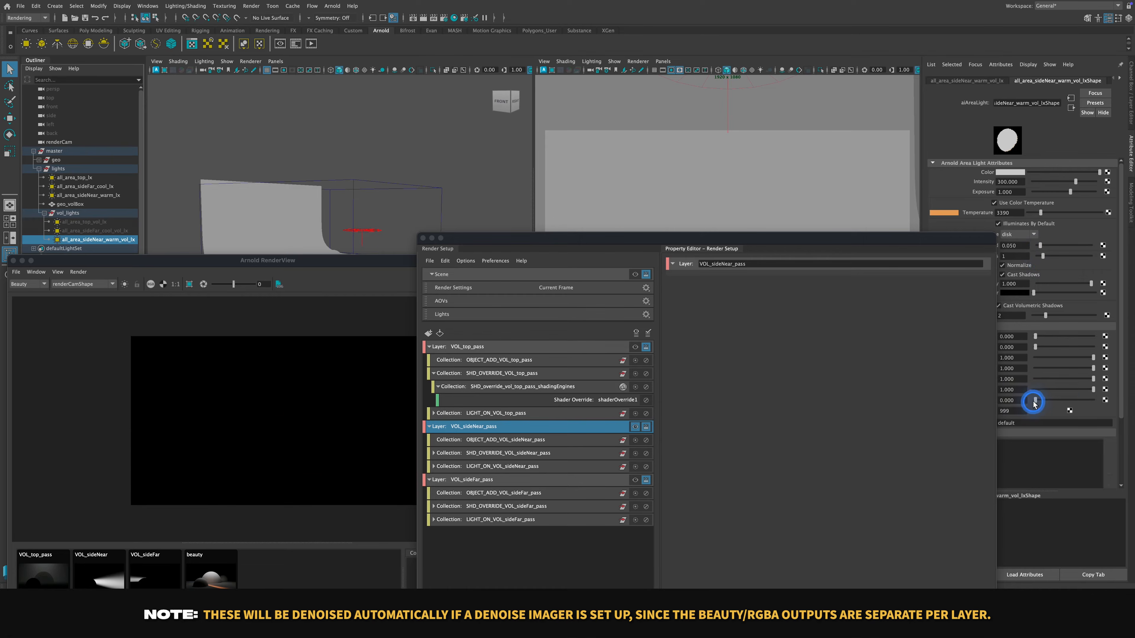
key(super+z)
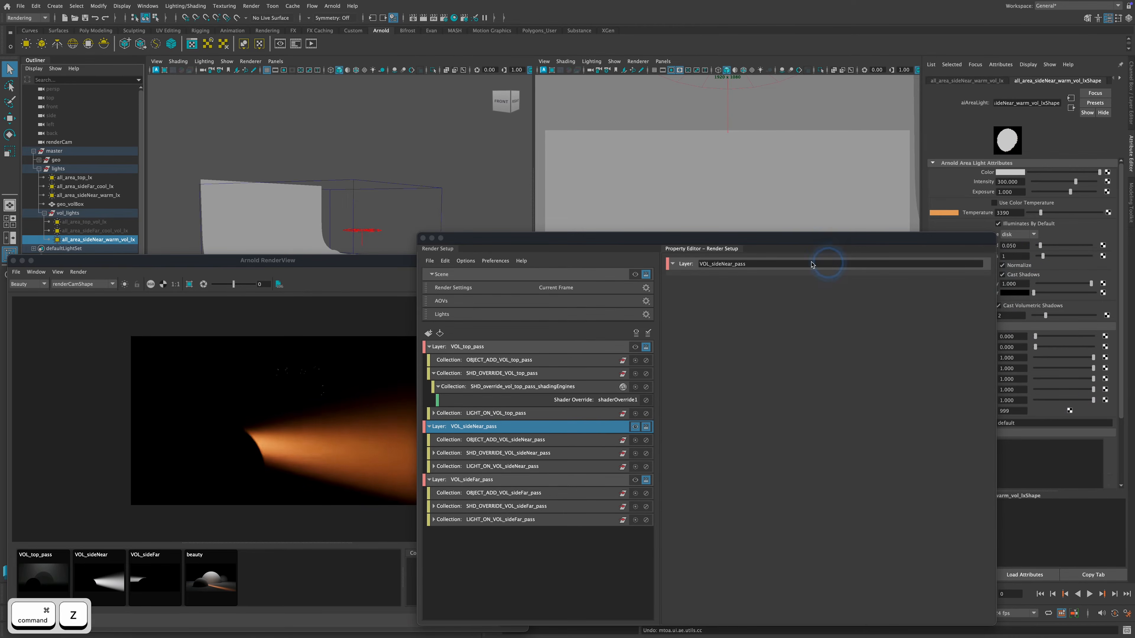
key(super+z)
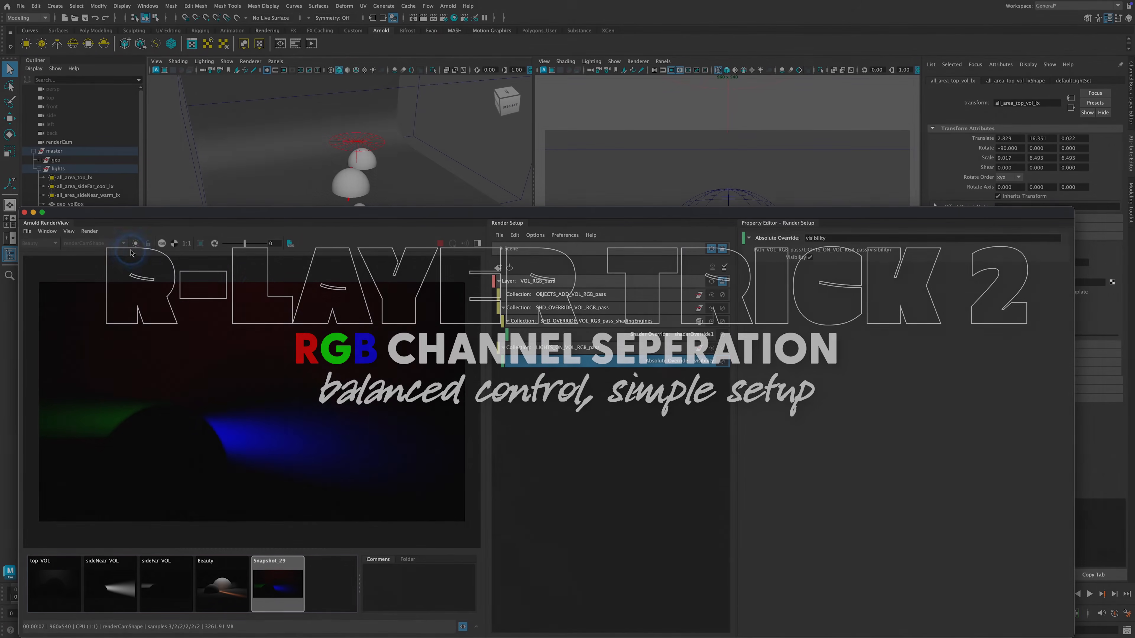
Step: Move the render window up and inspect the VOL_RGB_pass layer and its OBJECTS_ADD_VOL_RGB_pass collection name
click(244, 286)
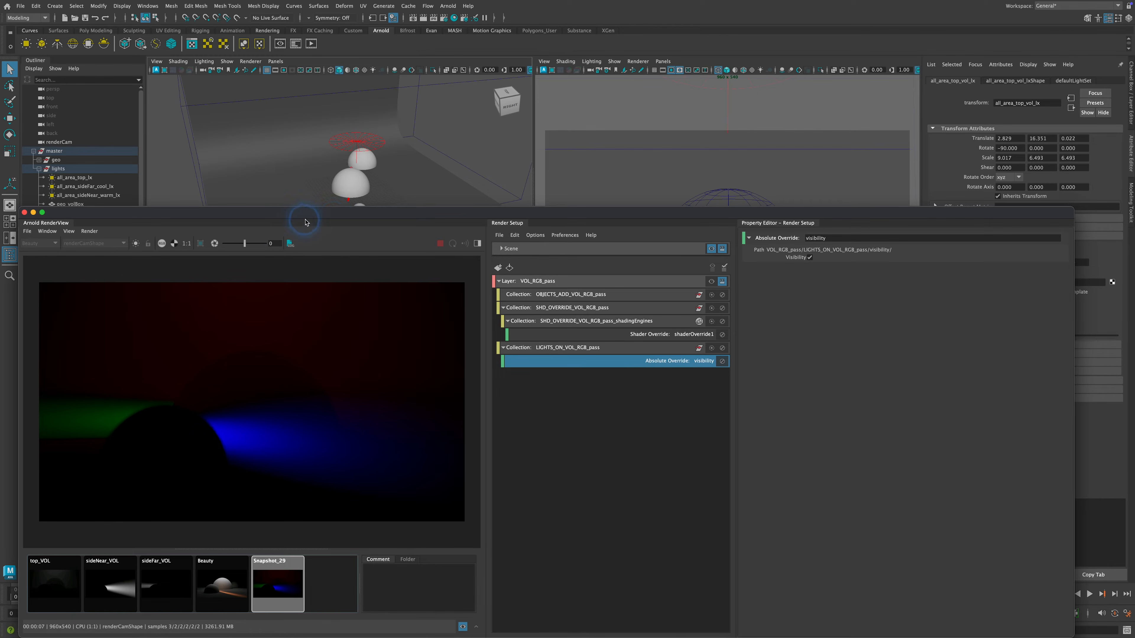
drag(310, 219, 333, 176)
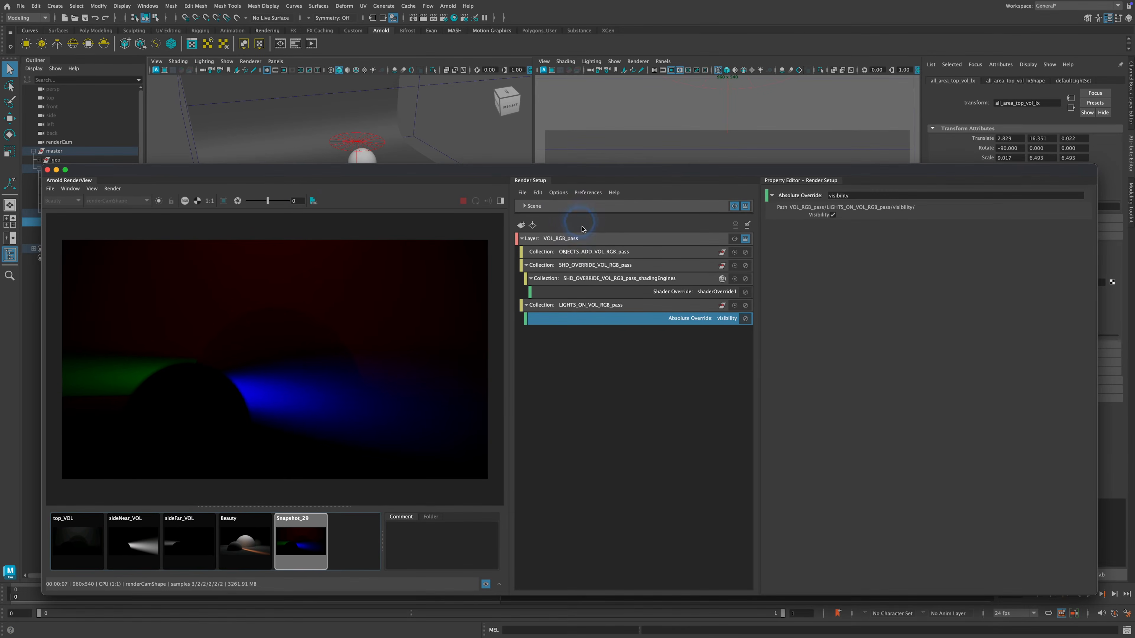
click(573, 240)
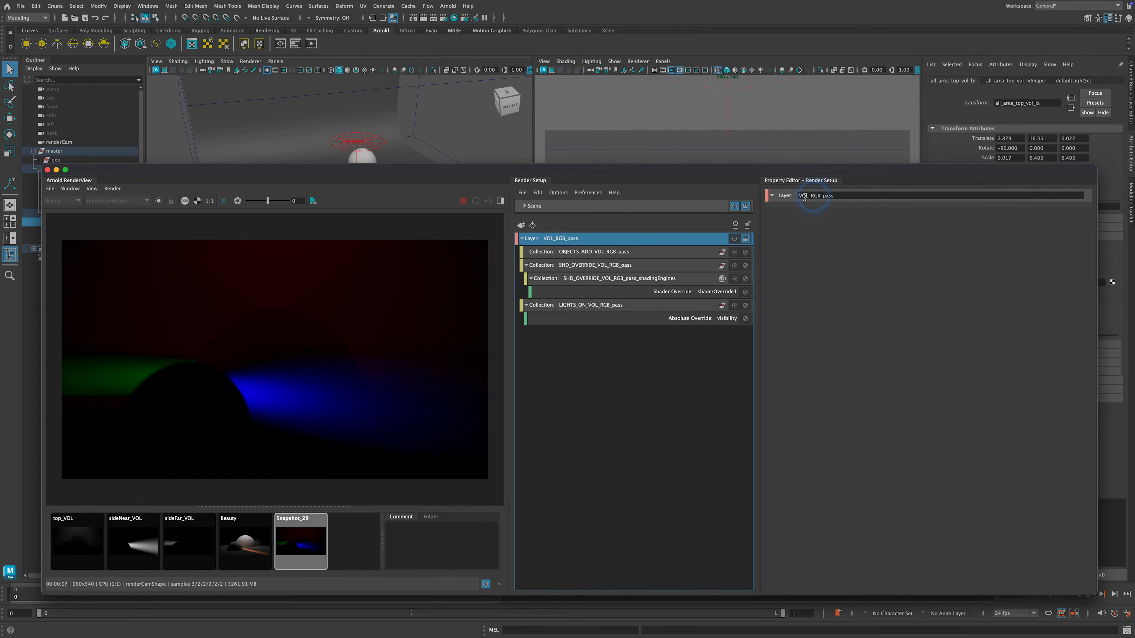
click(598, 257)
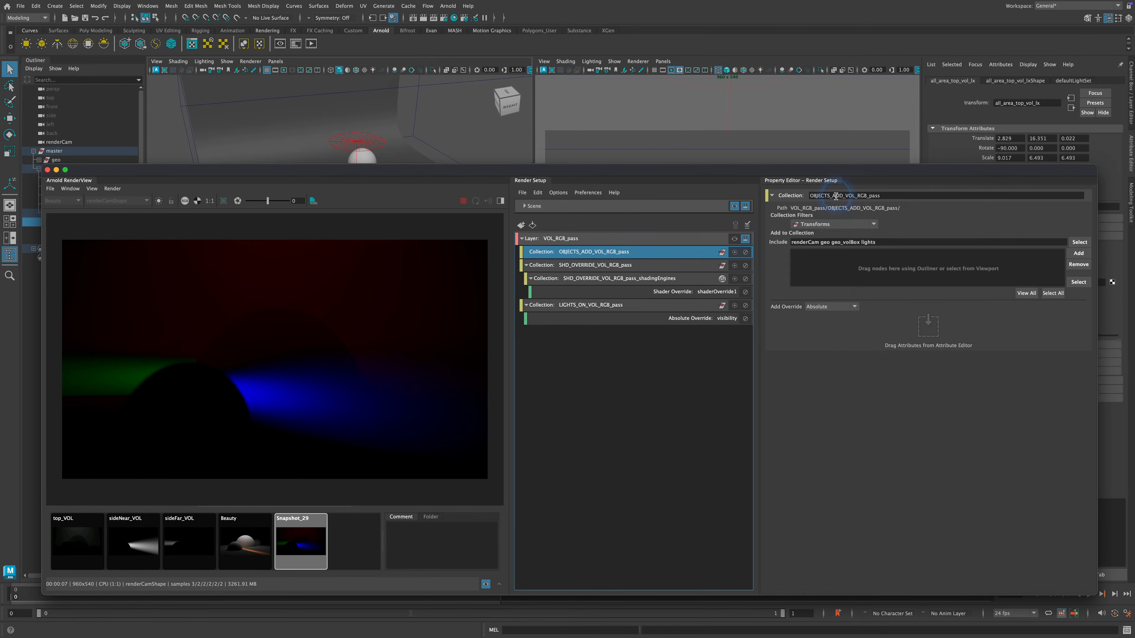
drag(856, 196, 889, 196)
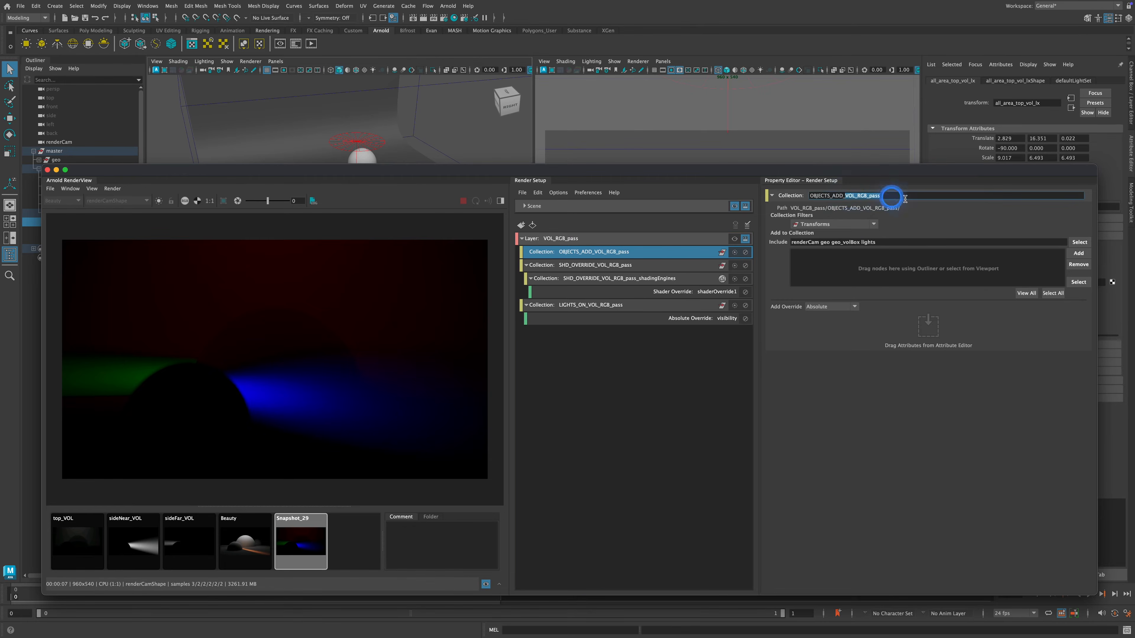
click(601, 255)
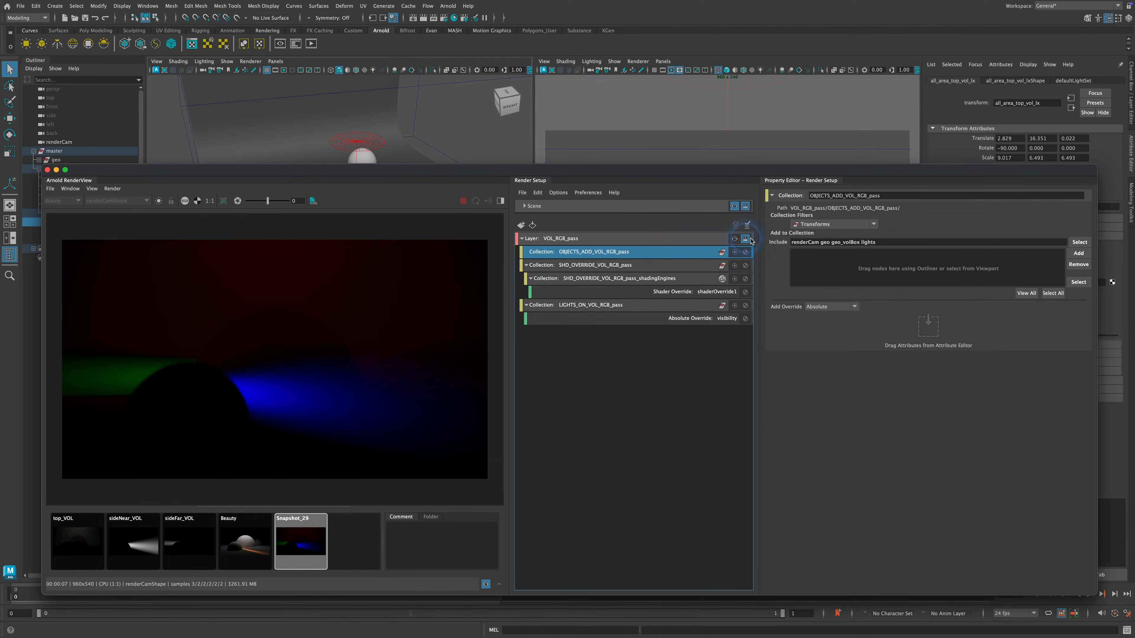
Step: Highlight the collection's included renderCam, geo, geo_volBox and lights entries, moving the window to uncover the Outliner
drag(791, 242, 896, 243)
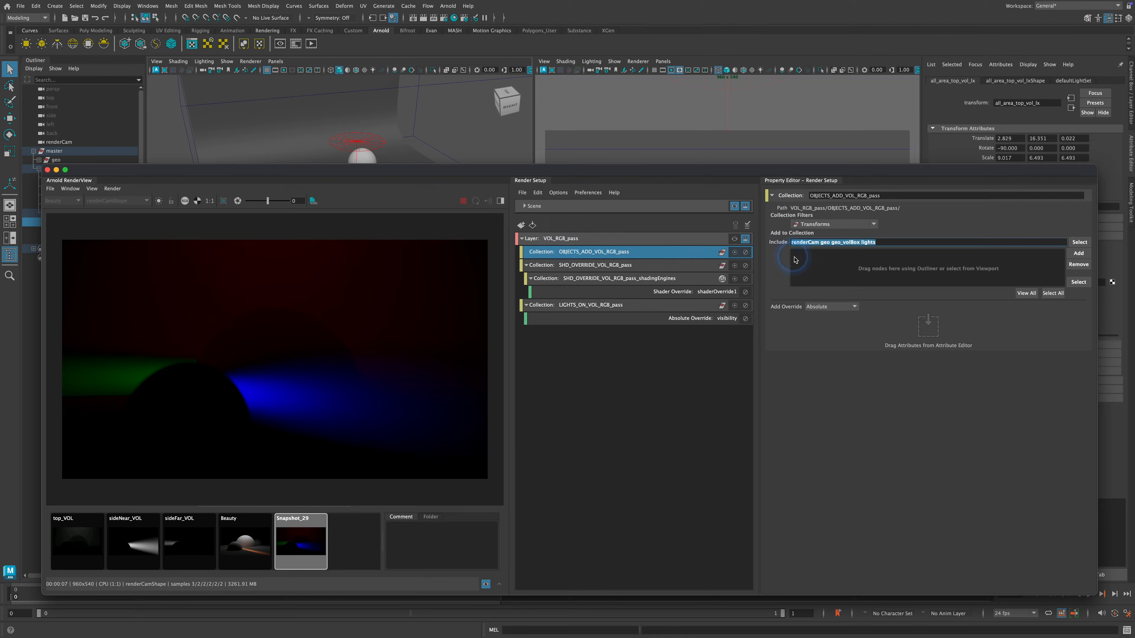
double_click(804, 241)
drag(656, 173, 702, 163)
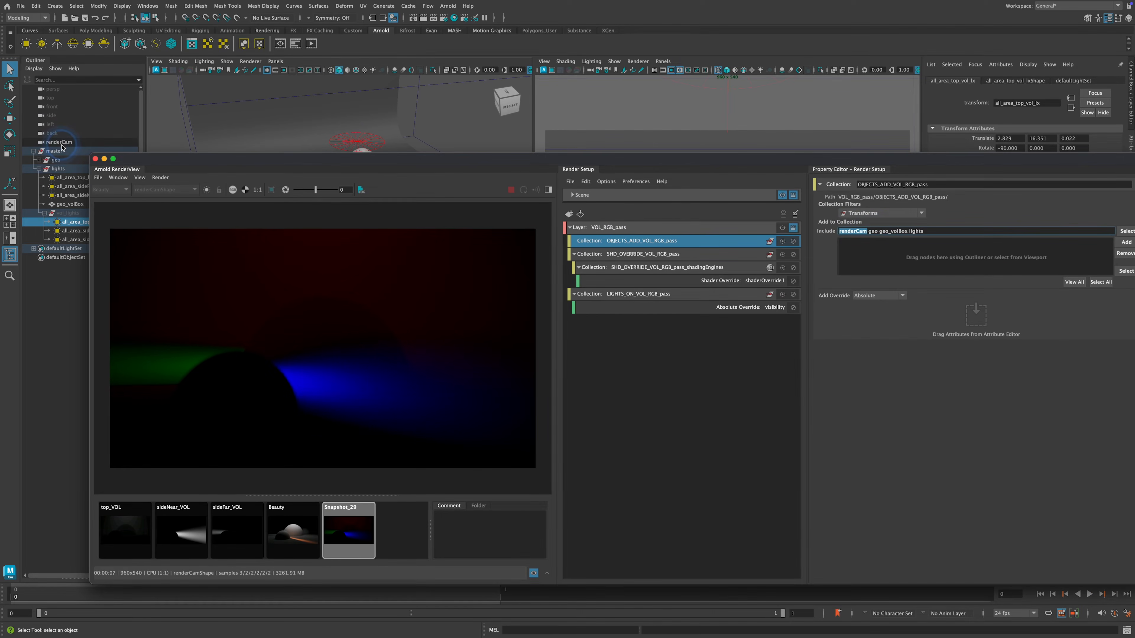
click(868, 233)
drag(879, 231, 910, 233)
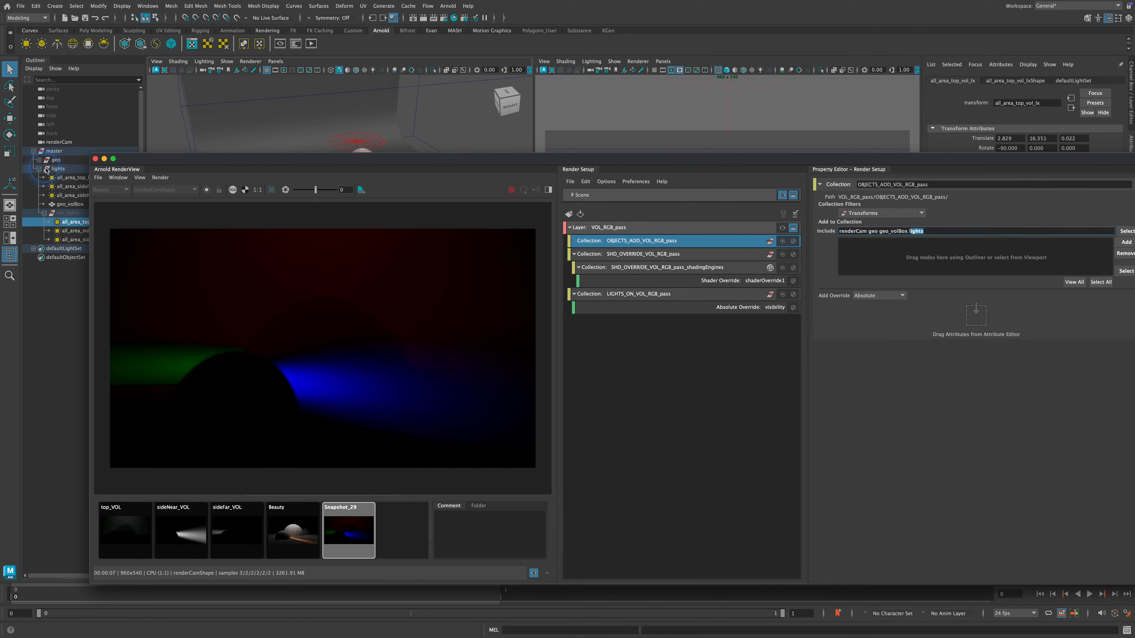
Step: Inspect the SHD_OVERRIDE_VOL_RGB_pass collection, its geo member and its nested shading engines collection
click(640, 255)
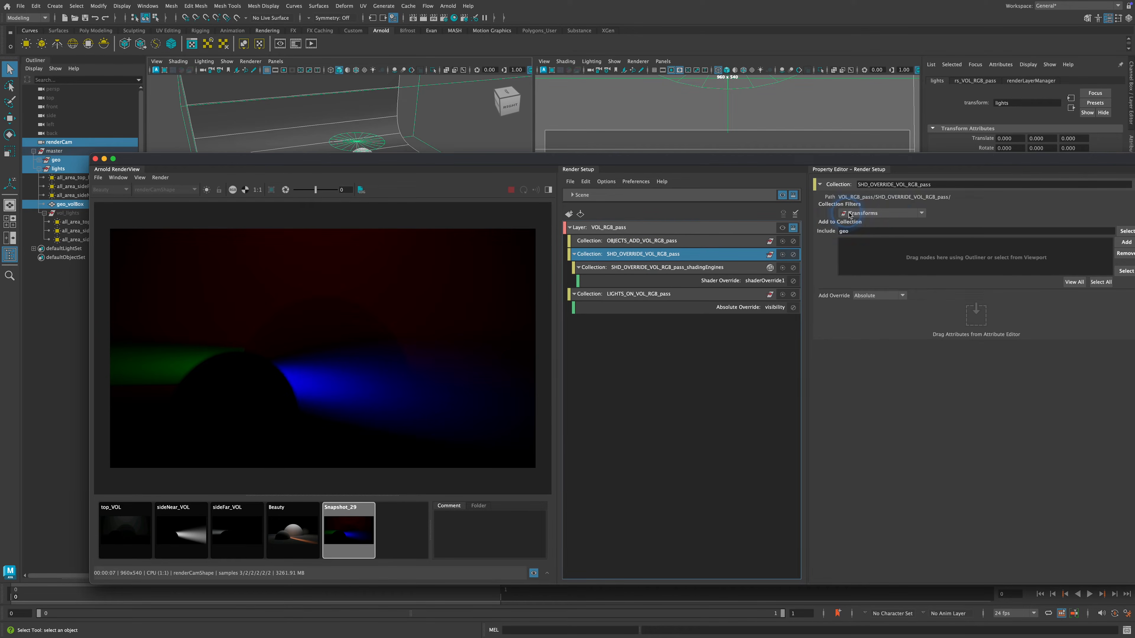
double_click(847, 232)
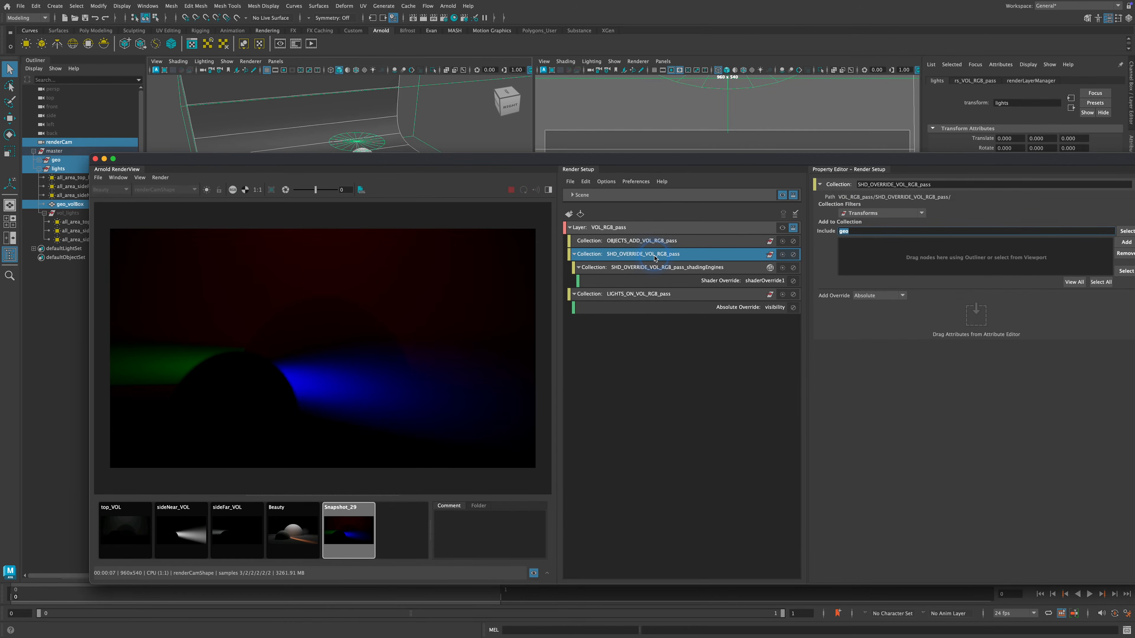
click(697, 255)
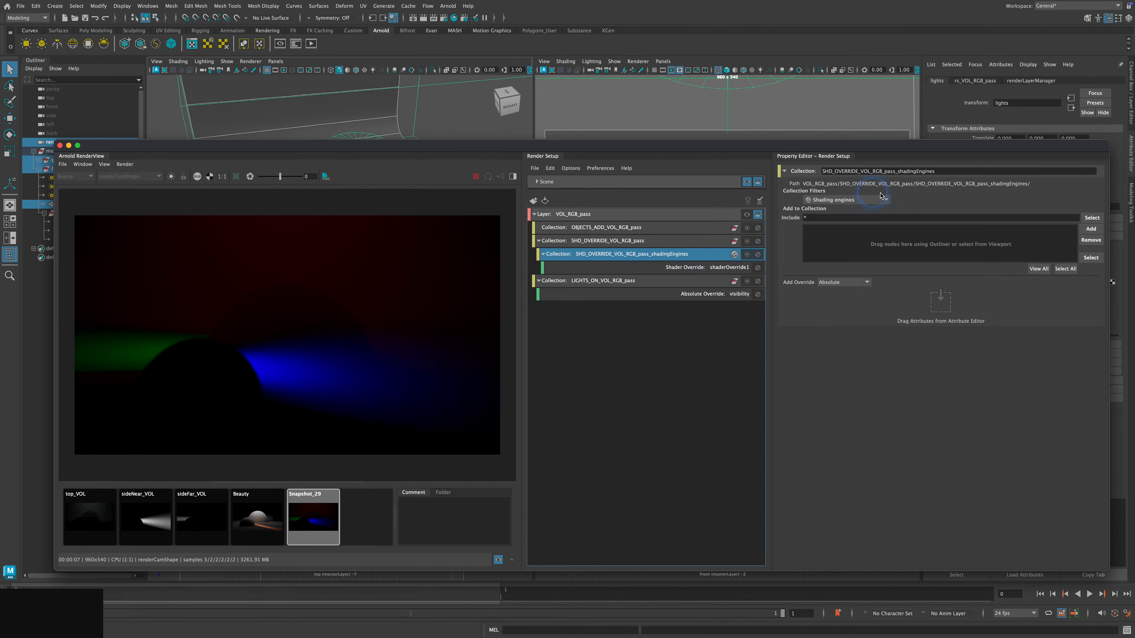
Step: Open shaderOverride1 of VOL_RGB_pass, display the attributes of its aiUtility4 shader and collapse the SHD_OVERRIDE_VOL_RGB_pass collection
click(702, 269)
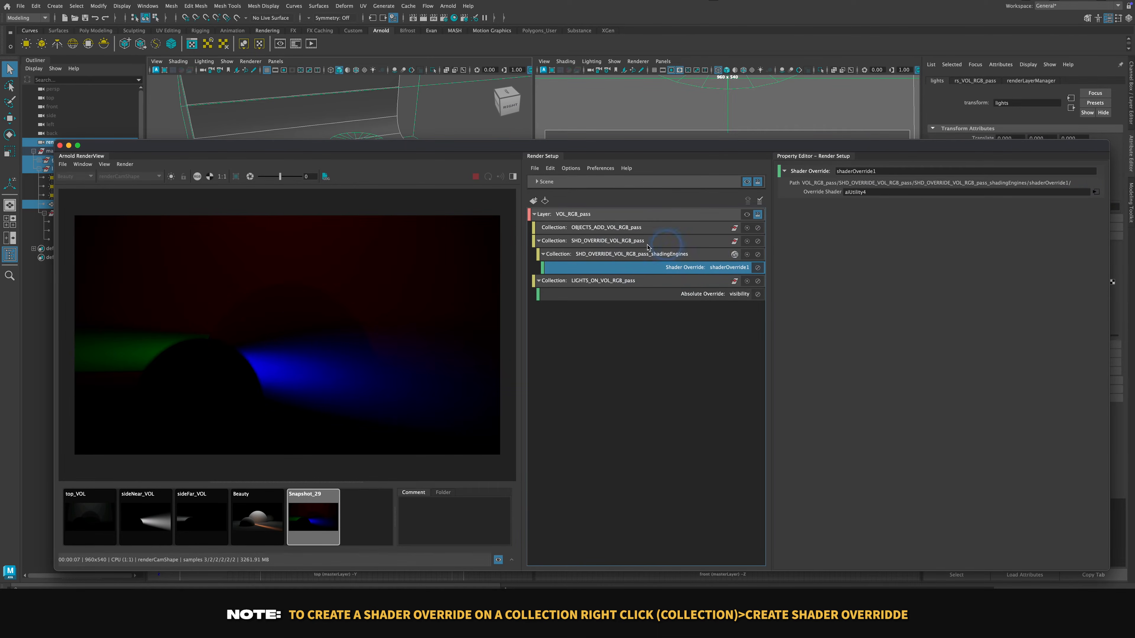
click(1096, 192)
drag(1023, 150, 804, 123)
click(511, 219)
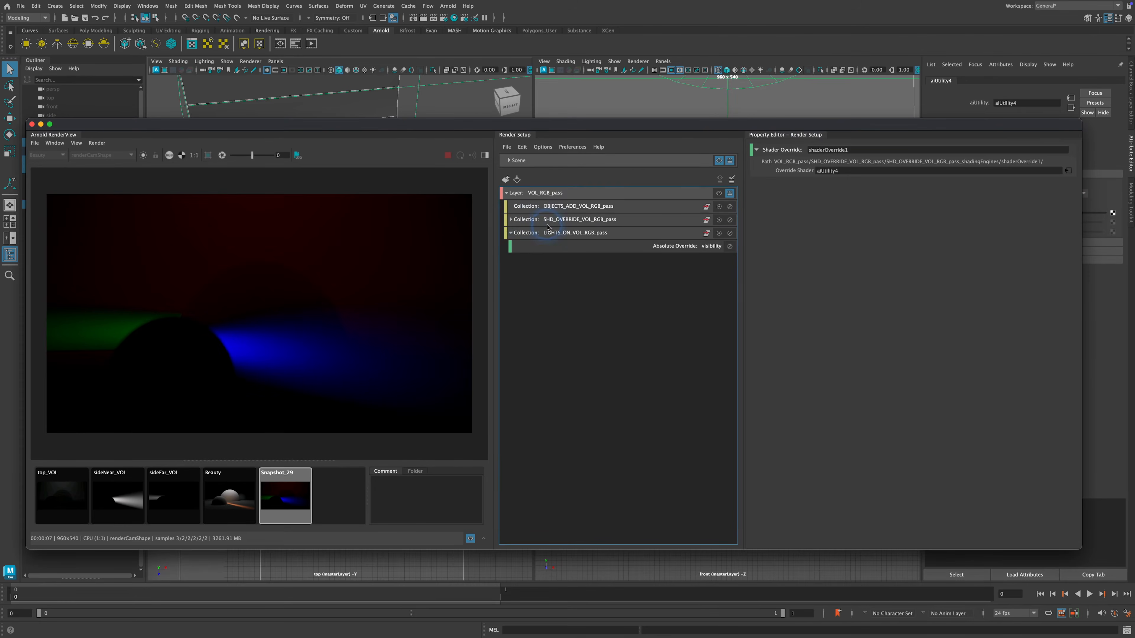
Step: Inspect the LIGHTS_ON_VOL_RGB_pass collection, its vol_lights member and its absolute visibility override
click(562, 235)
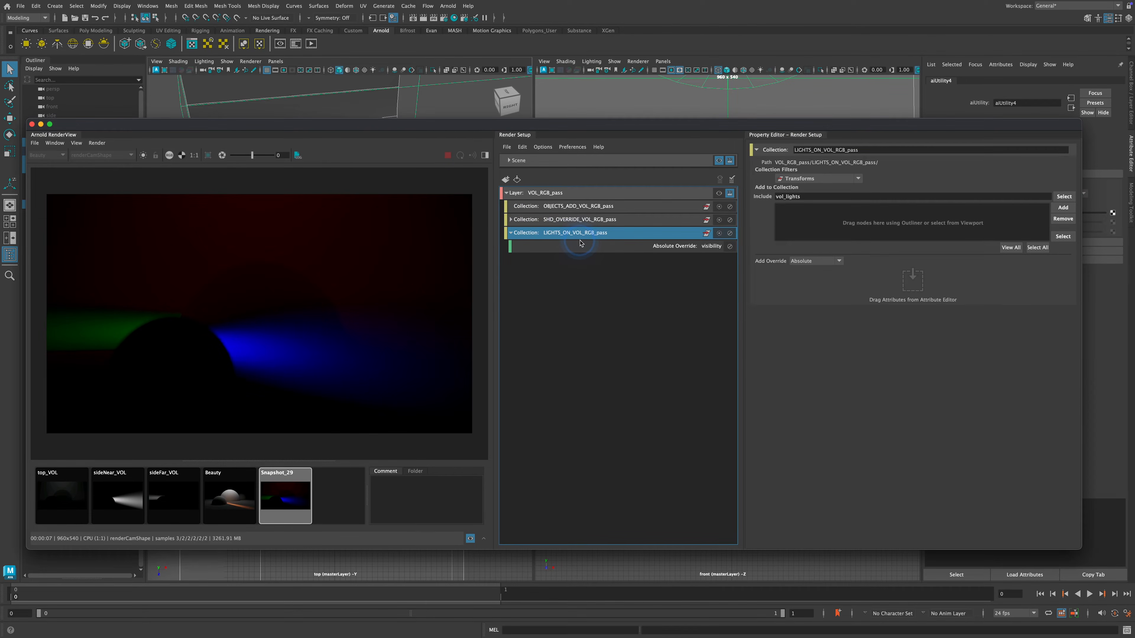
click(831, 153)
click(696, 247)
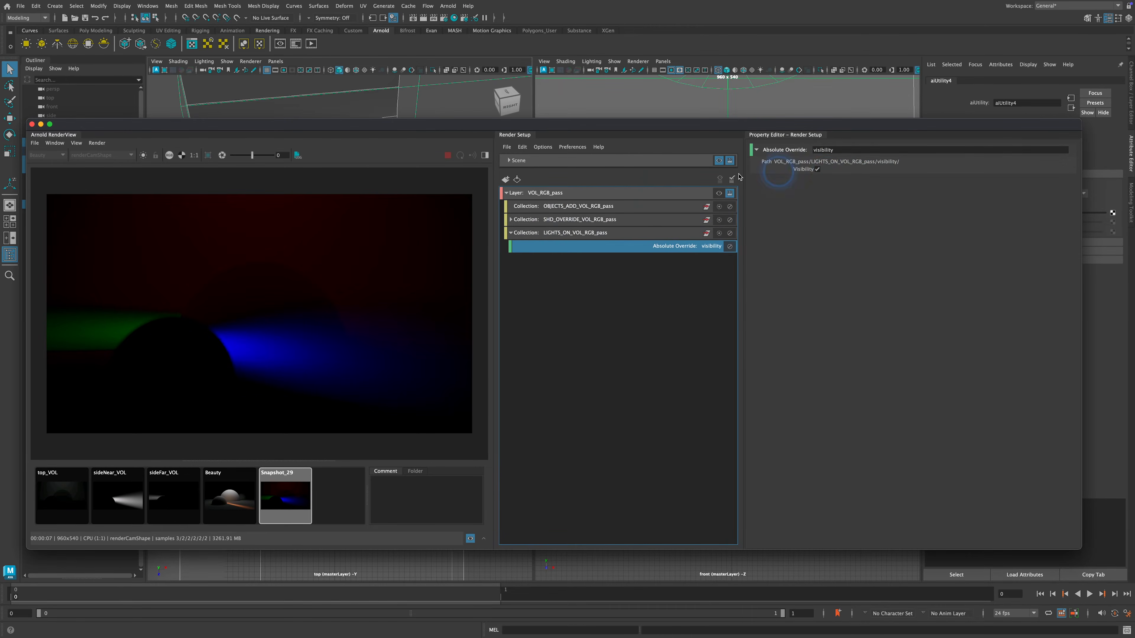
drag(331, 128, 422, 134)
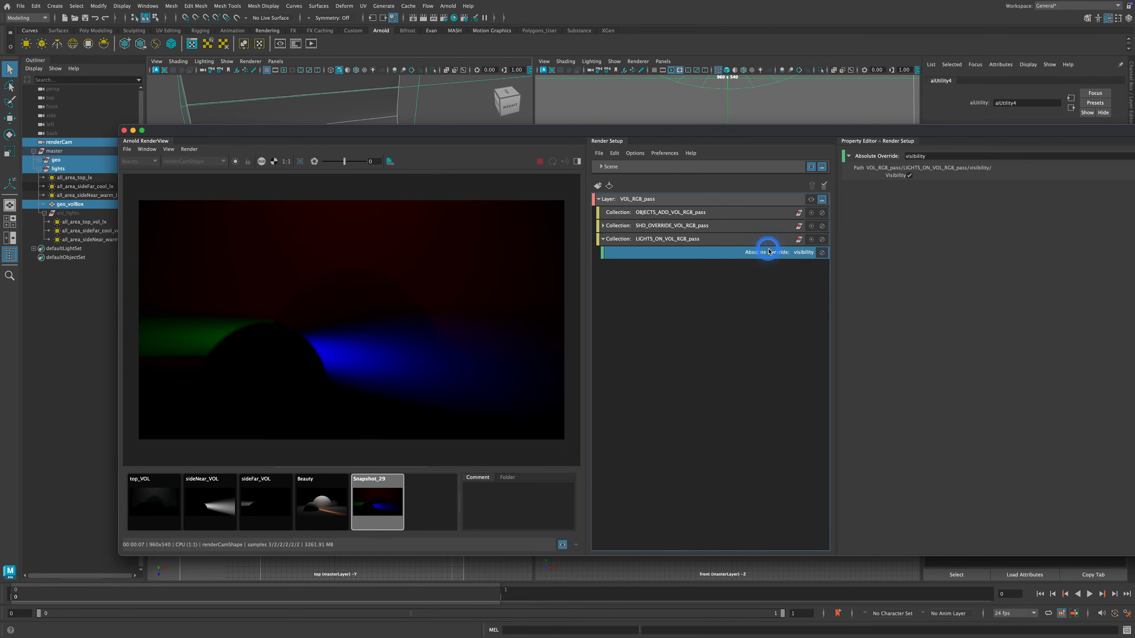
click(768, 239)
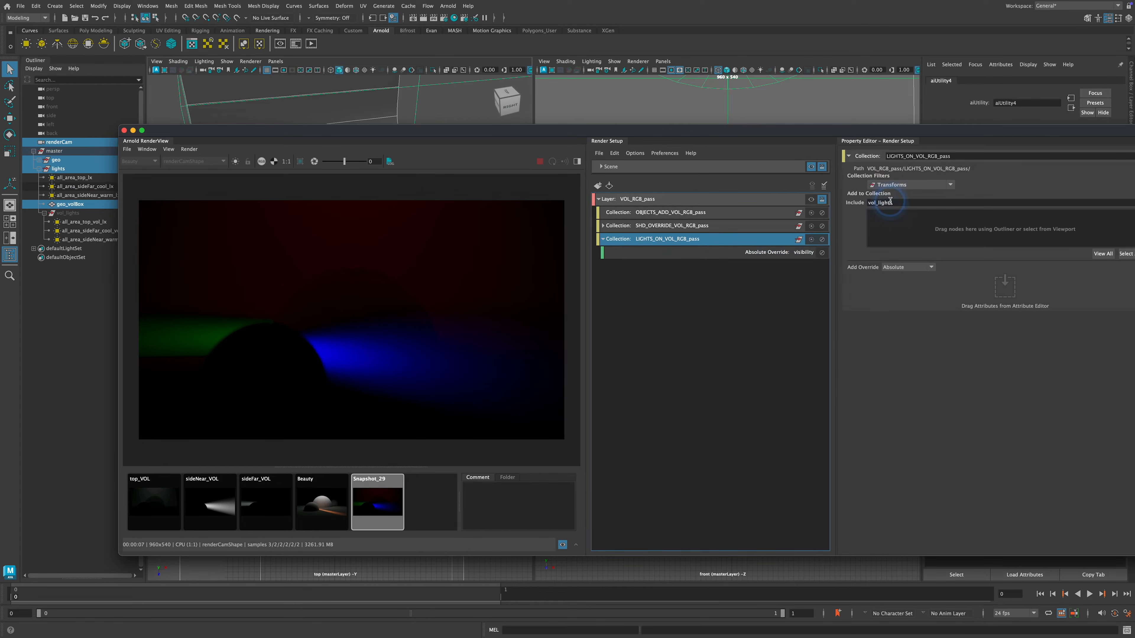
click(877, 204)
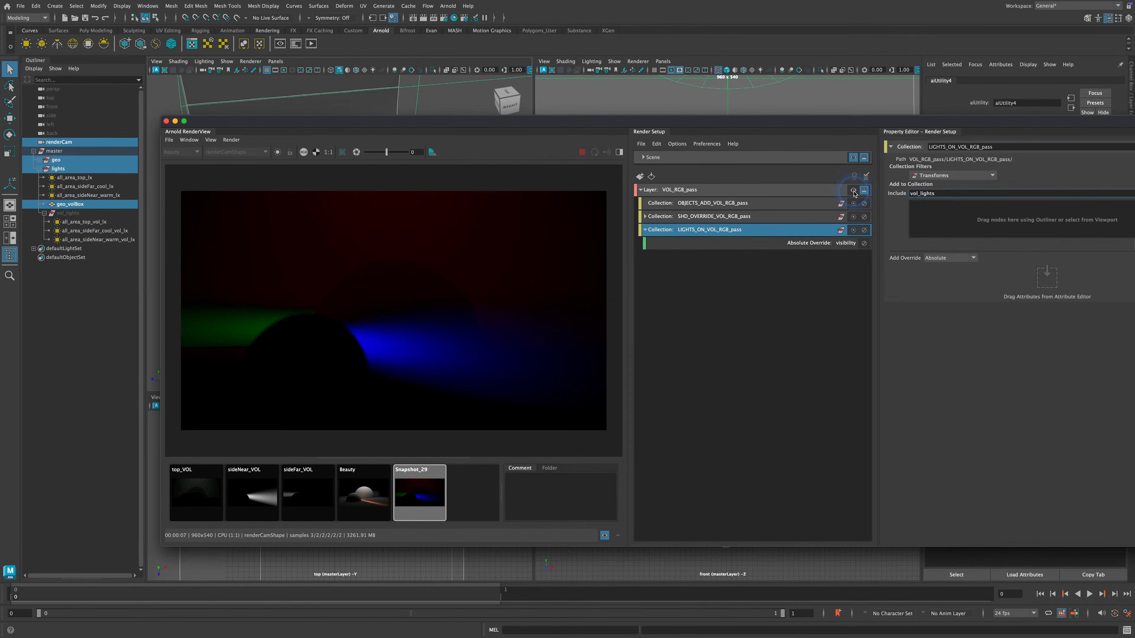
Step: Make the VOL_RGB_pass layer visible and open the visibility override of LIGHTS_ON_VOL_RGB_pass
click(853, 191)
drag(685, 126, 670, 117)
click(816, 235)
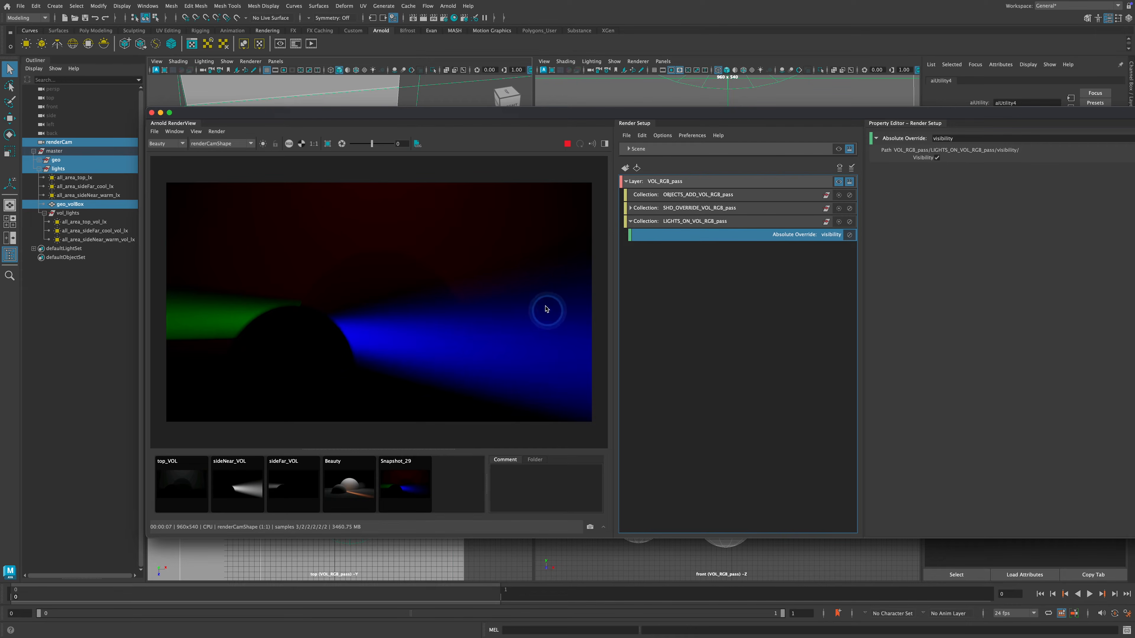
Step: Inspect the RGB color values of the all_area_top_vol_lx light shape
click(111, 222)
drag(569, 115, 557, 122)
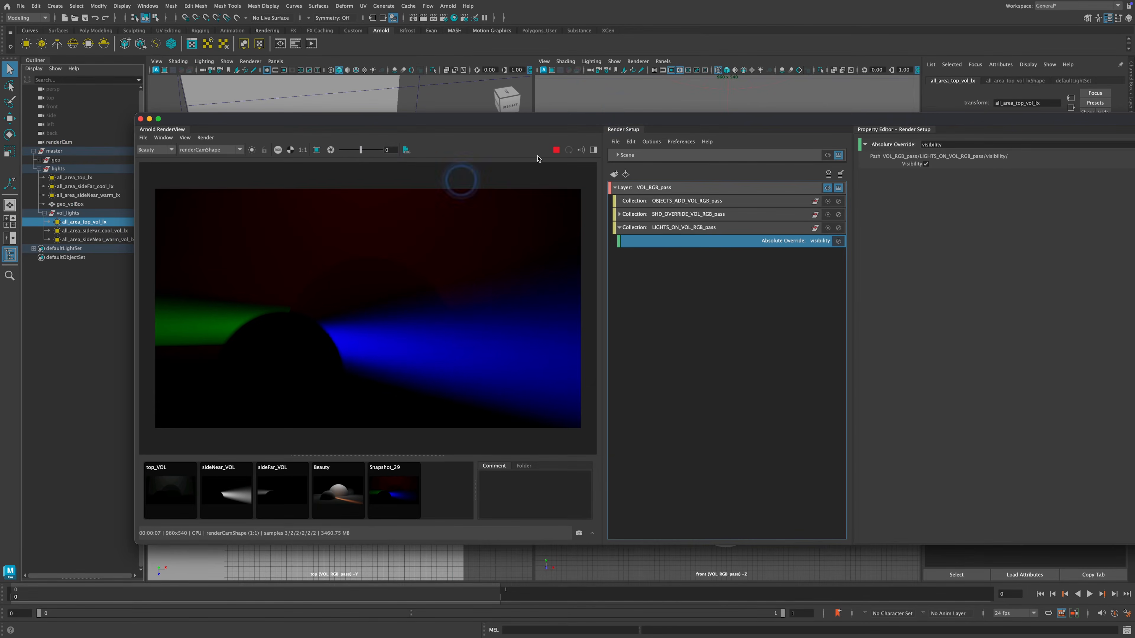
drag(632, 116, 522, 254)
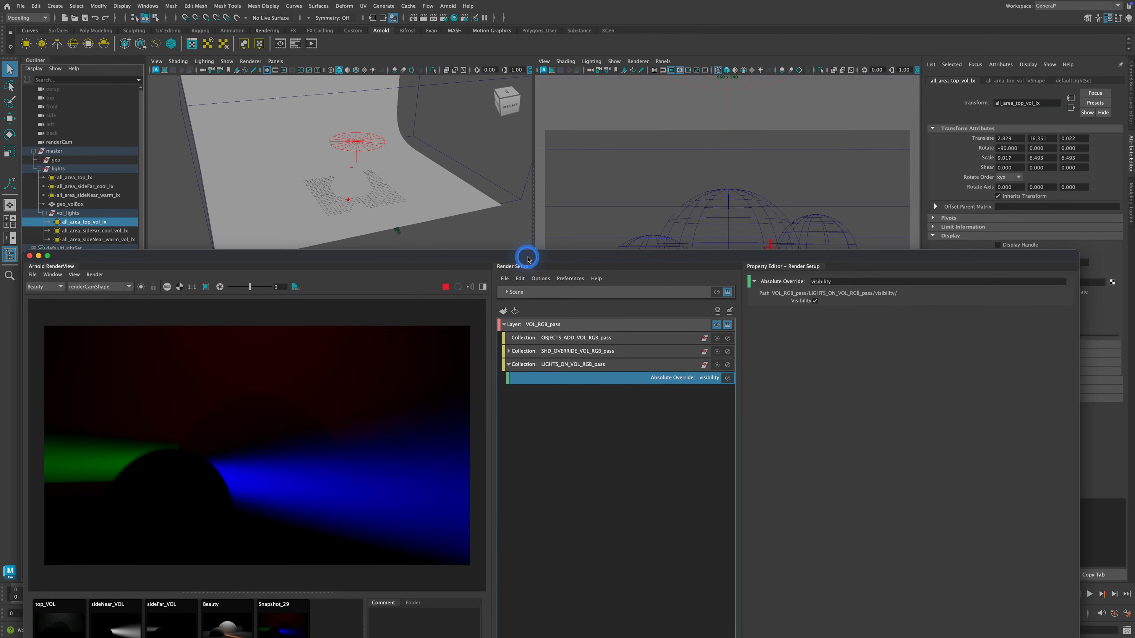
click(1025, 83)
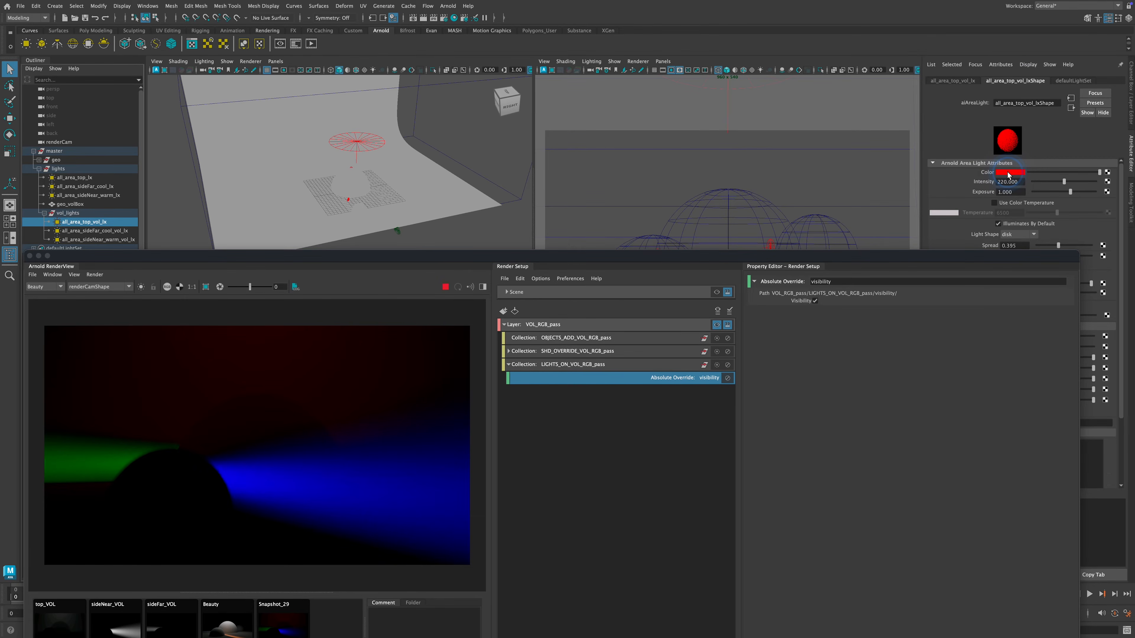
click(1009, 174)
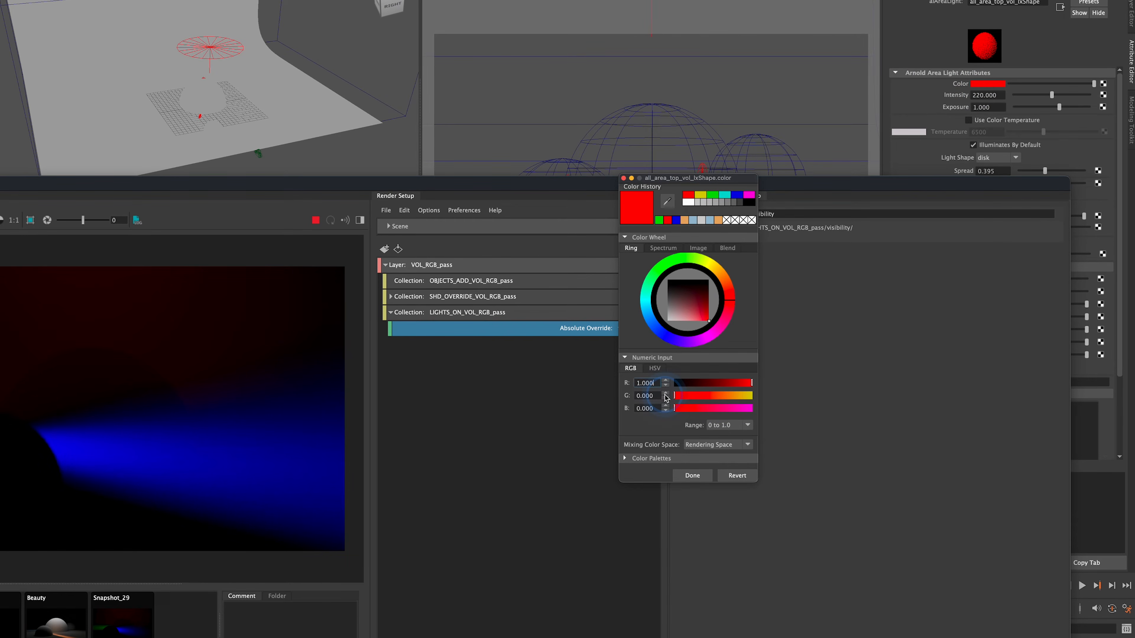
click(631, 370)
Step: Inspect the RGB color values of the all_area_sideFar_cool_vol_lx and all_area_sideNear_warm_vol_lx light shapes
click(970, 74)
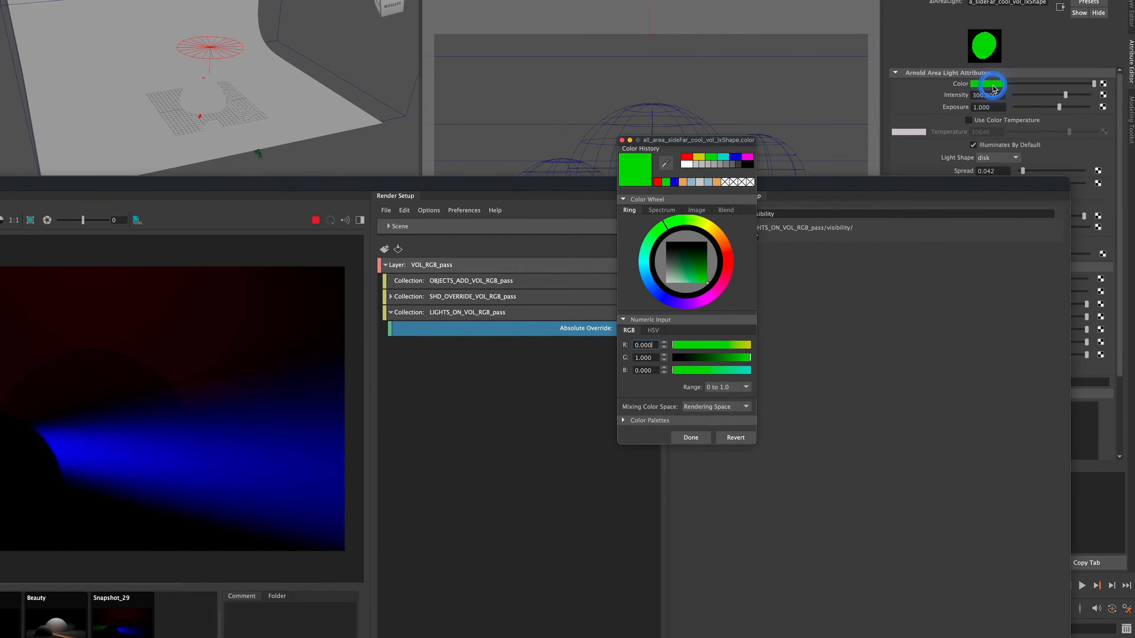
click(628, 141)
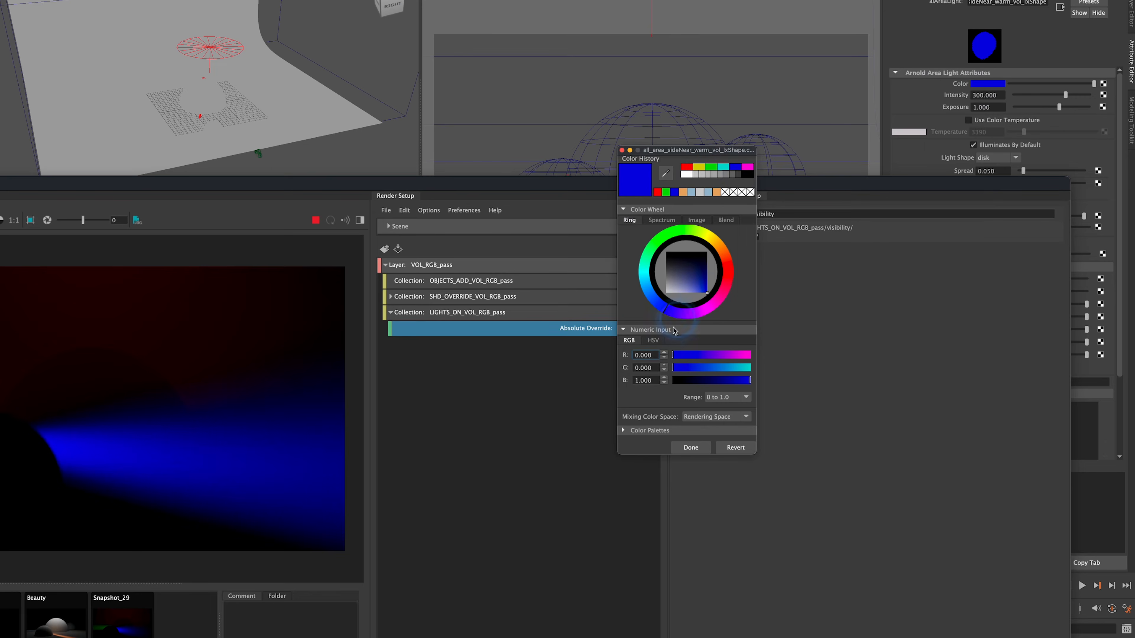
click(494, 151)
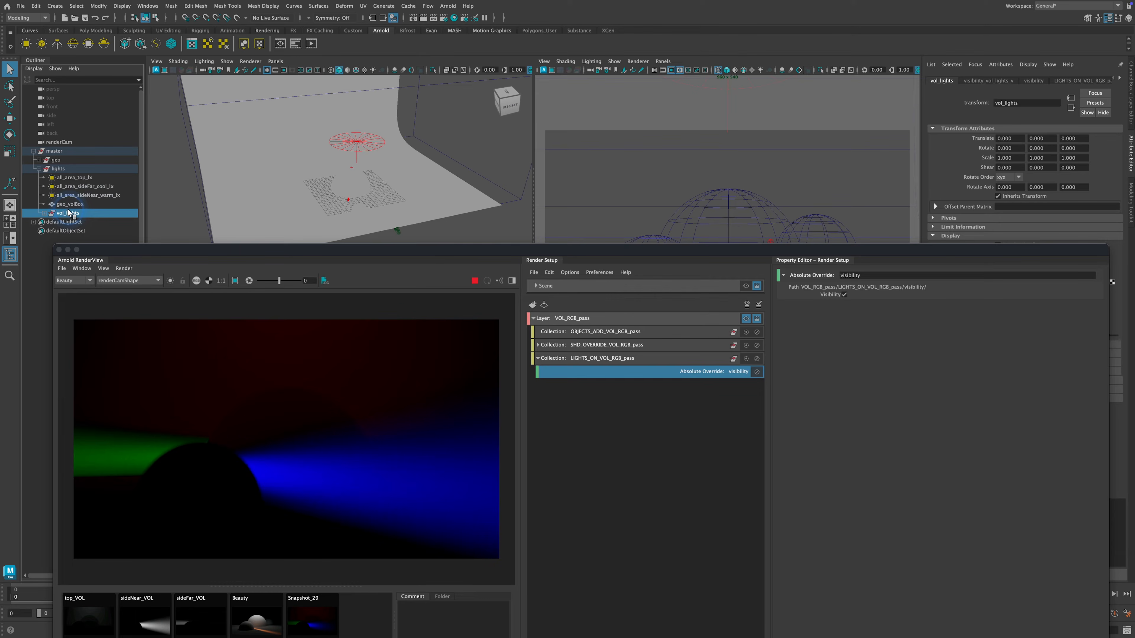
Step: Examine the lights nested in the vol_lights group and how they relate to the VOL_RGB_pass visibility override
click(44, 213)
drag(79, 219, 95, 222)
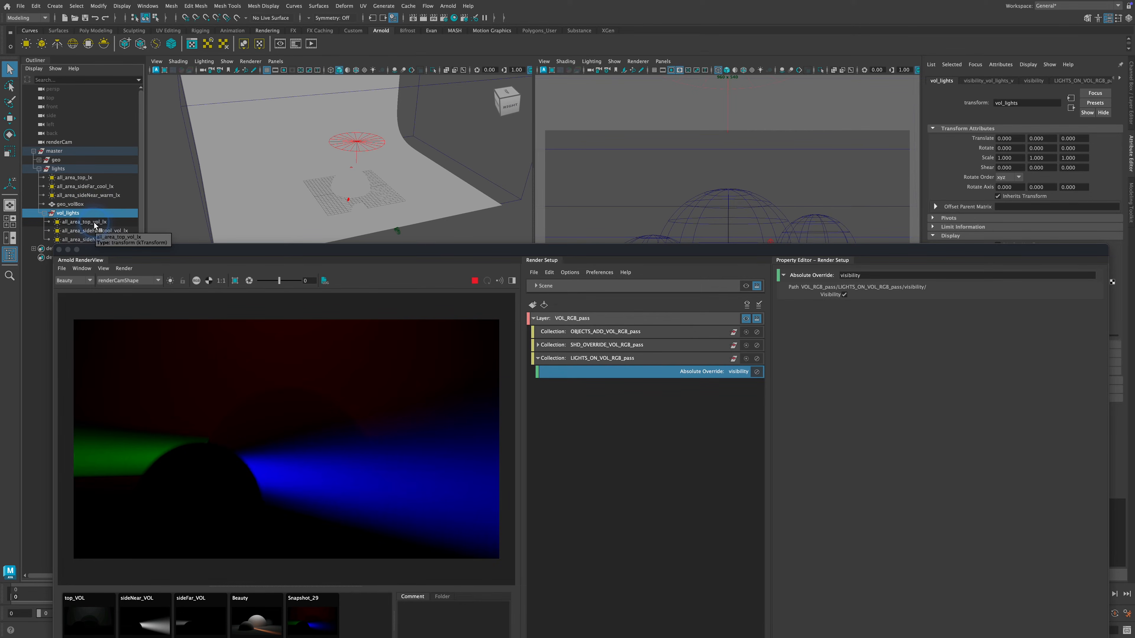
click(45, 213)
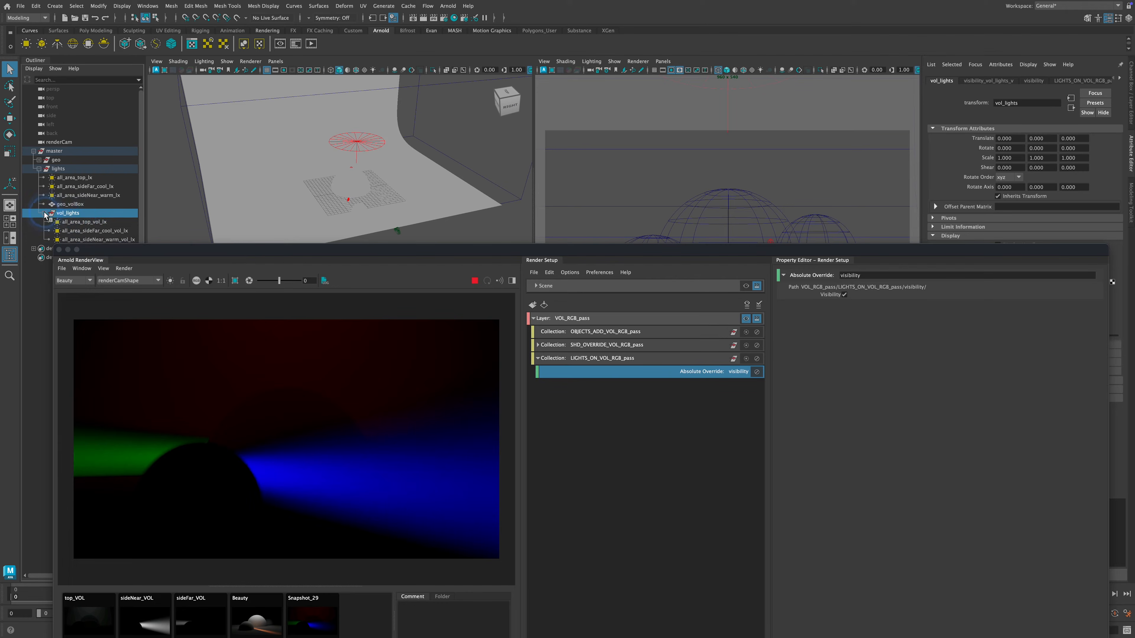
drag(53, 216, 732, 367)
click(45, 214)
Step: Review the Arnold area light attributes of the top, sideFar cool and sideNear warm volume lights in turn
click(84, 221)
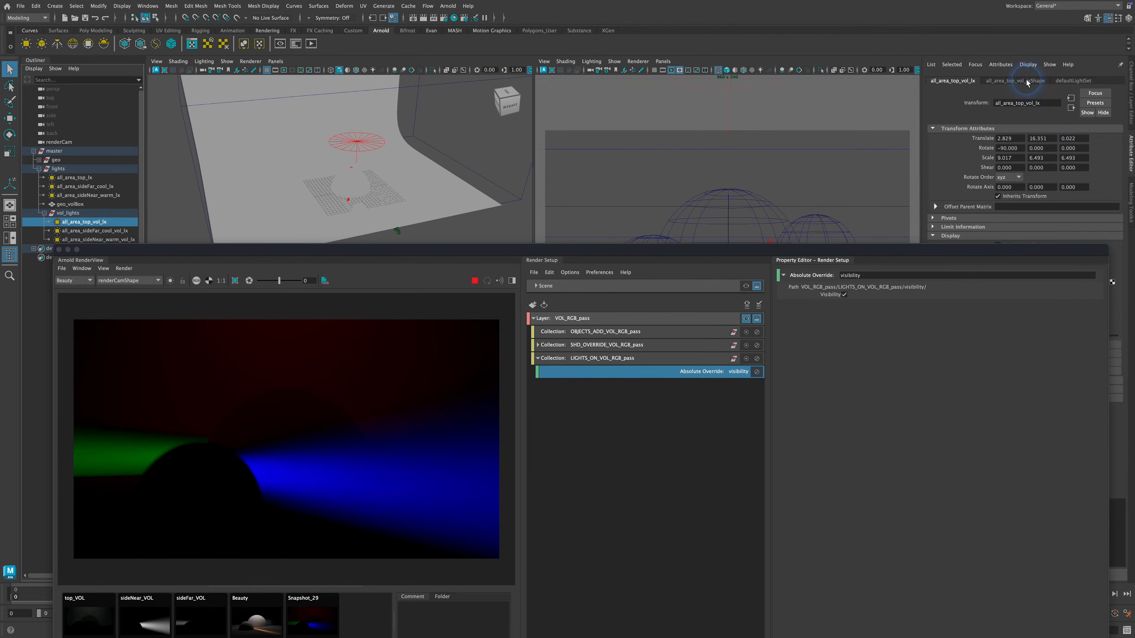
click(1094, 211)
drag(996, 251, 944, 287)
click(116, 231)
click(134, 240)
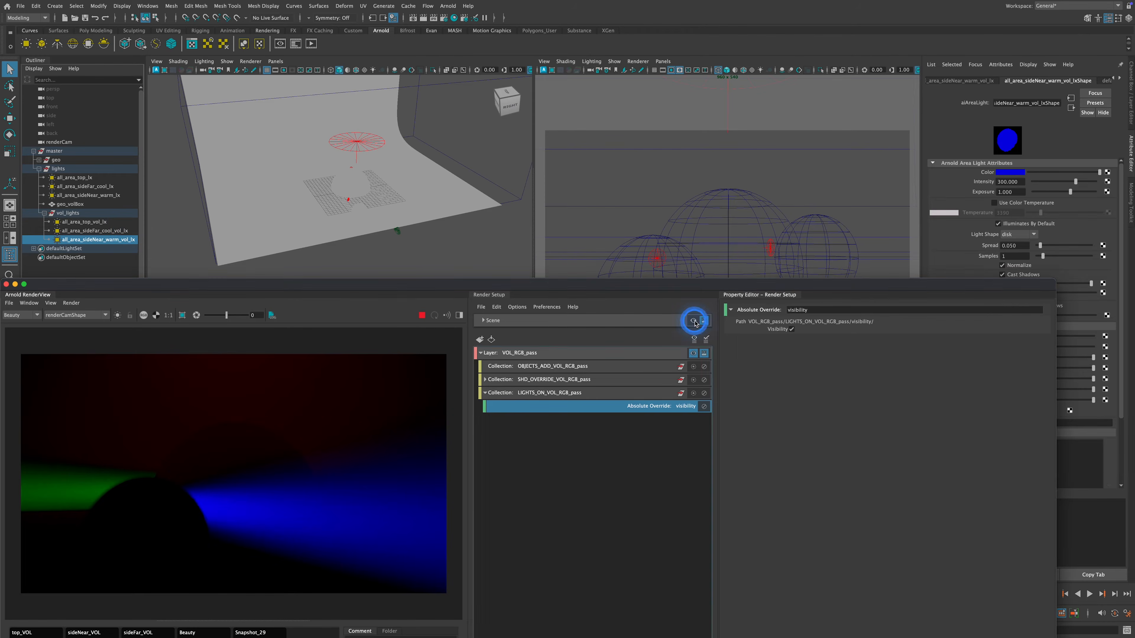
Step: Make the master Scene layer visible and inspect the vol_lights group and the three regular area lights
click(692, 320)
click(86, 213)
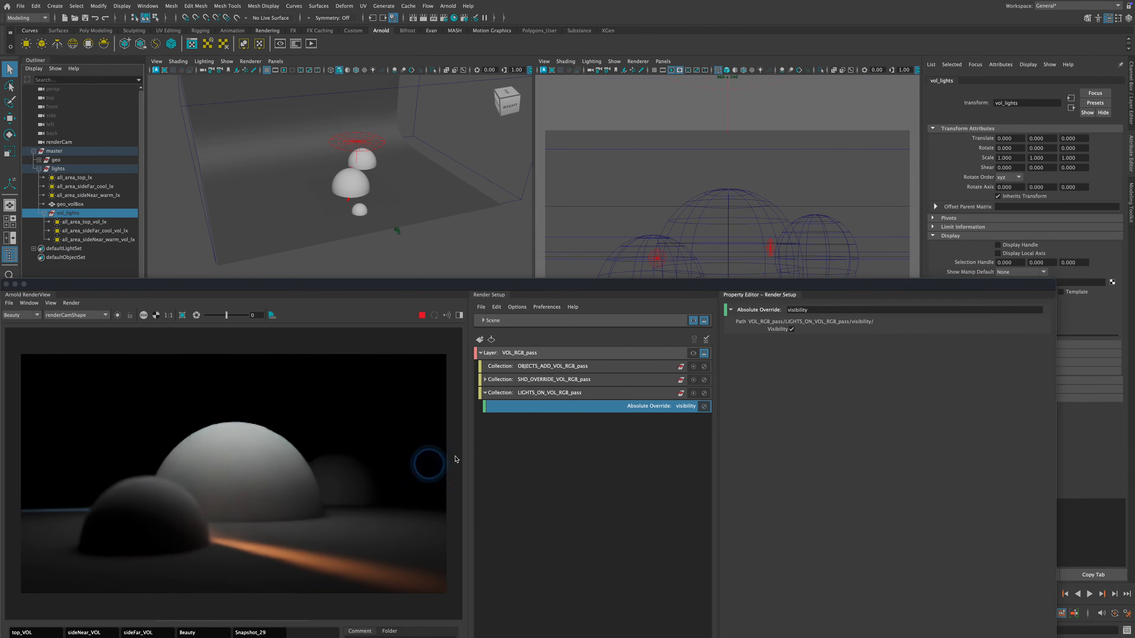
click(99, 195)
click(92, 186)
click(85, 178)
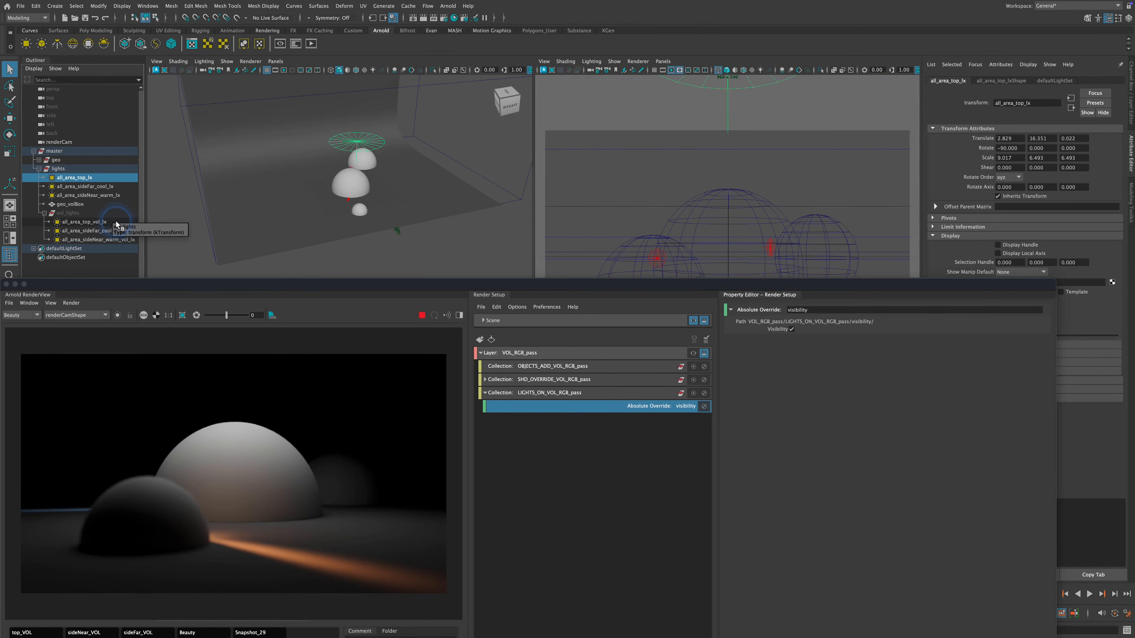
click(96, 187)
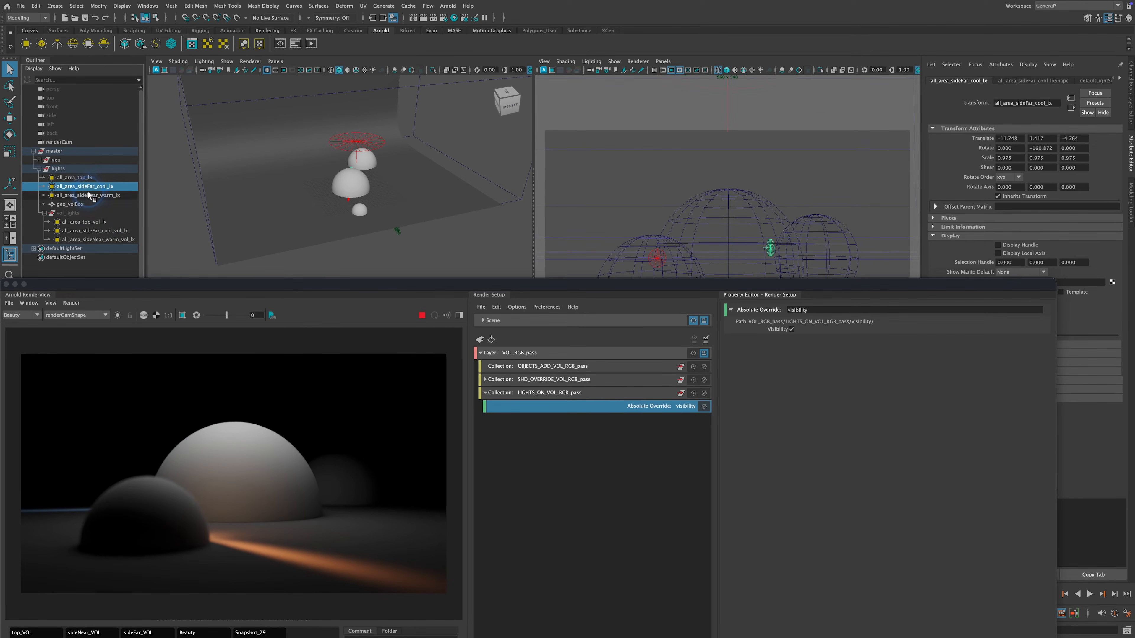
click(88, 195)
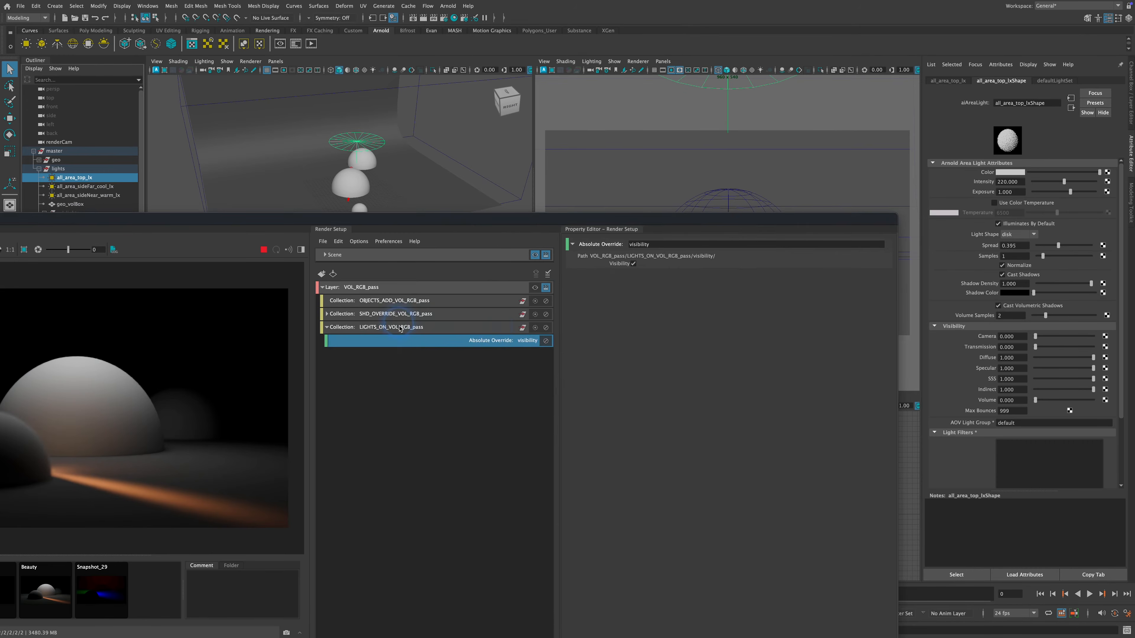
Step: Make VOL_RGB_pass visible, open its LIGHTS_ON_VOL_RGB_pass collection and examine the Volume visibility attribute of all_area_top_lx
click(480, 327)
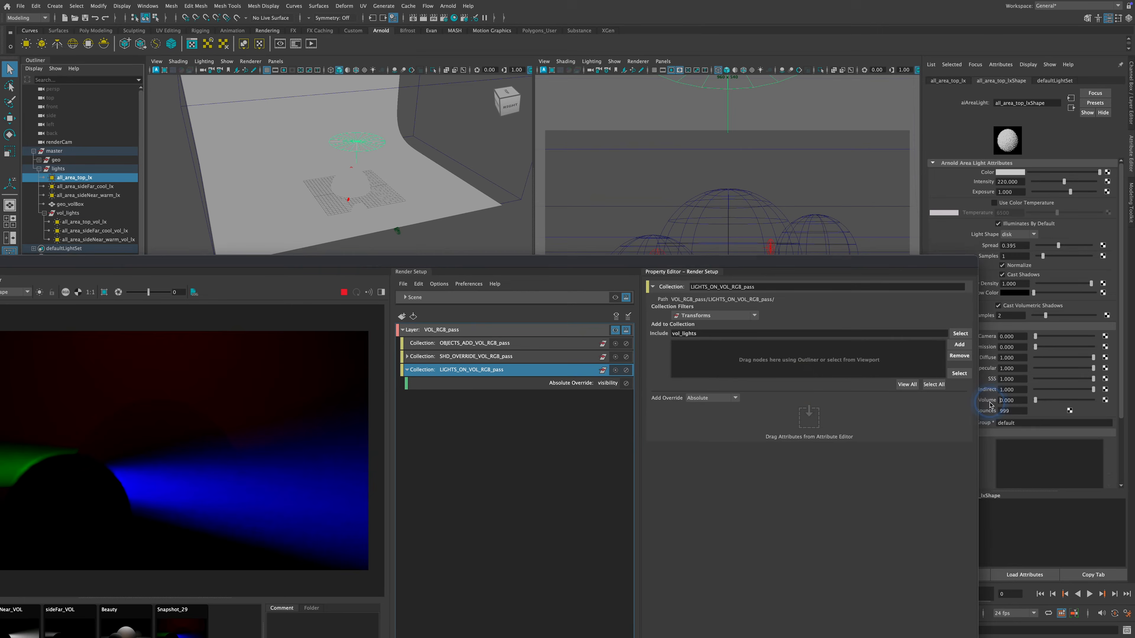
drag(989, 402, 806, 412)
middle_drag(1006, 395, 1008, 398)
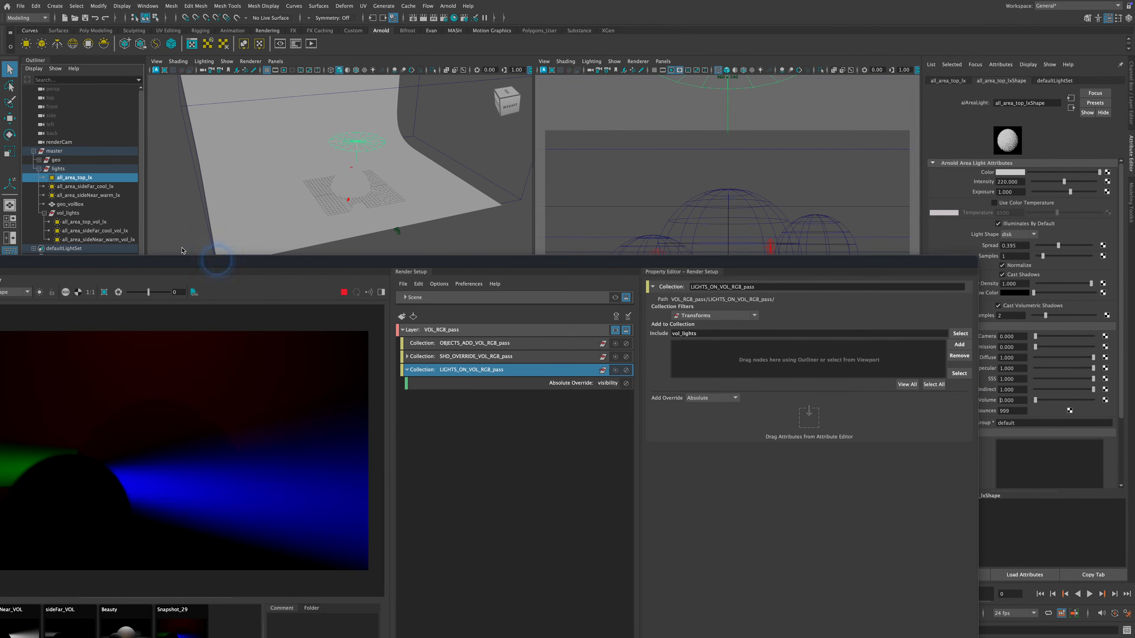
drag(816, 258, 780, 252)
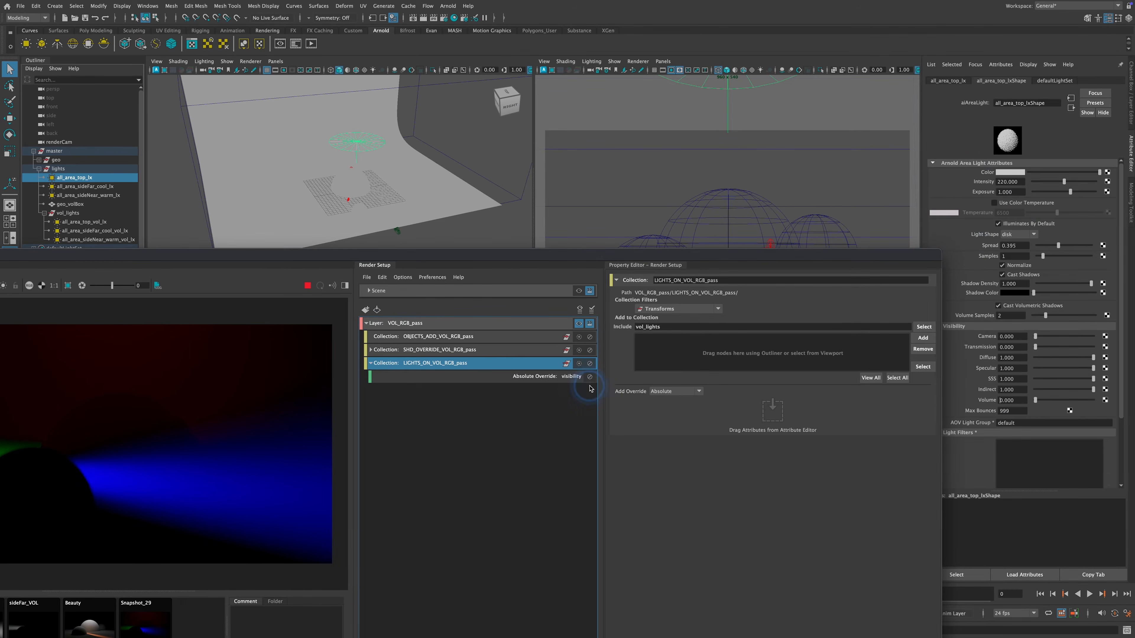
drag(445, 259, 464, 249)
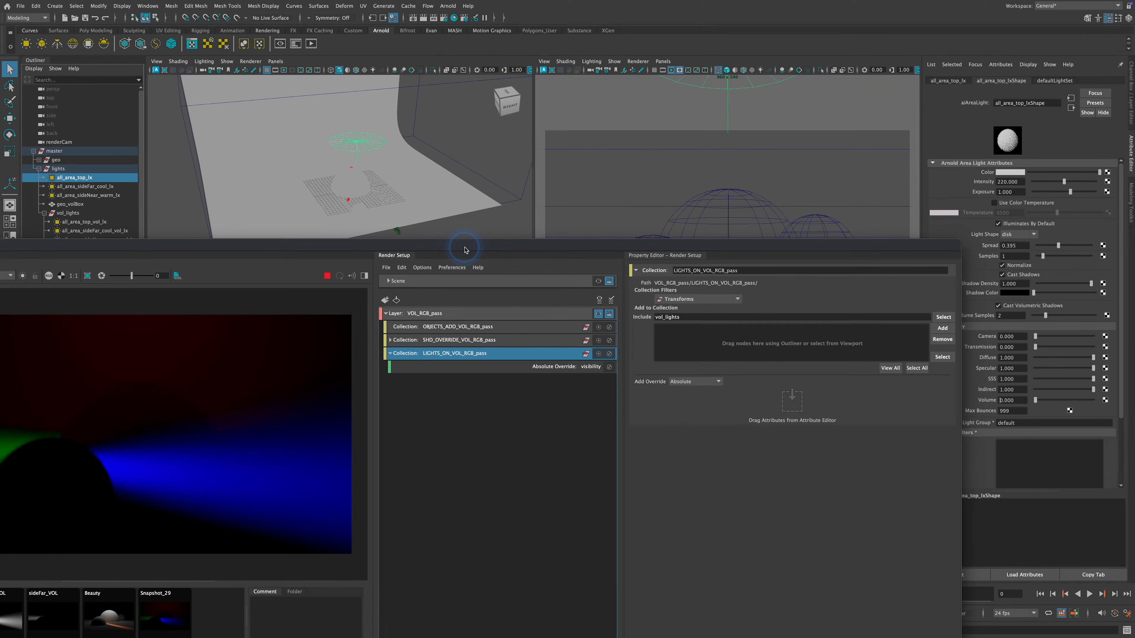
click(593, 339)
drag(287, 250, 353, 278)
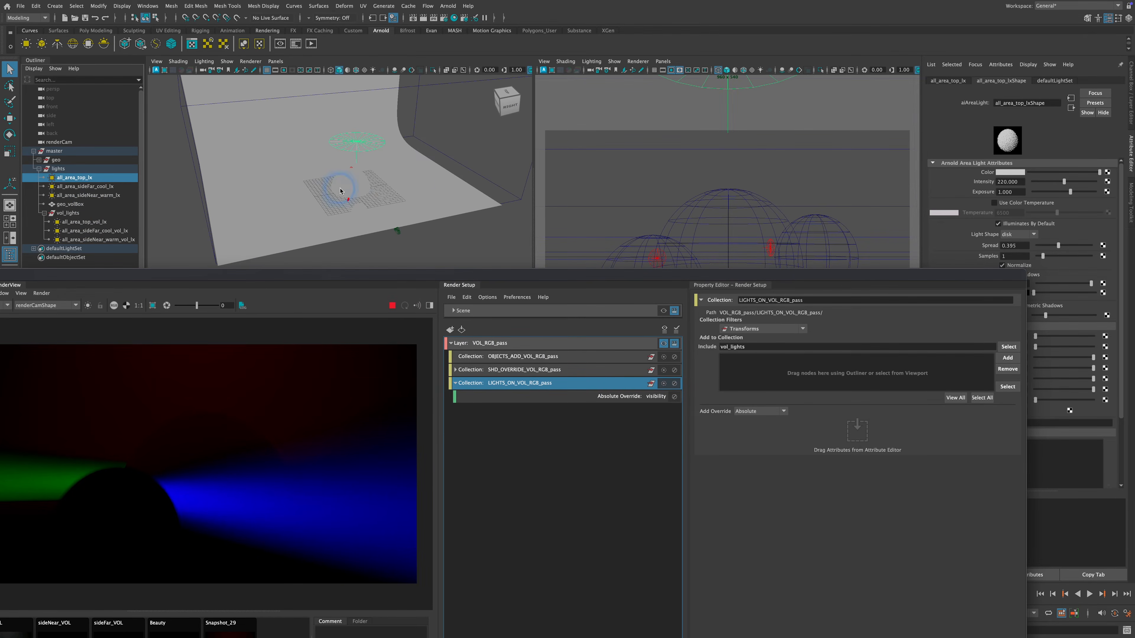
drag(531, 268, 527, 238)
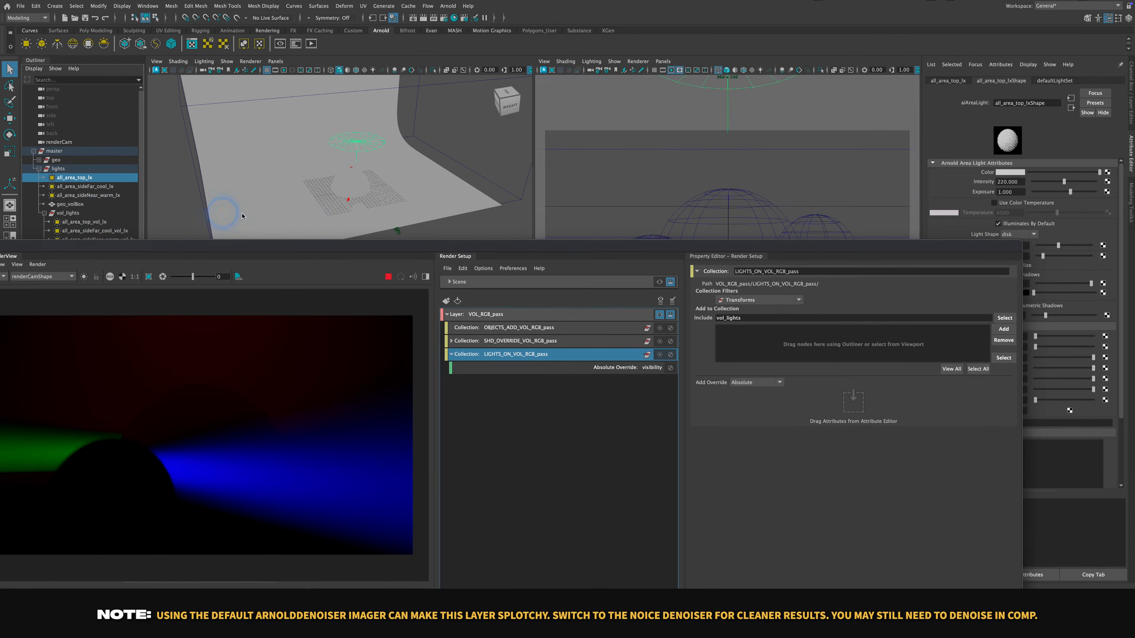
drag(477, 251, 499, 258)
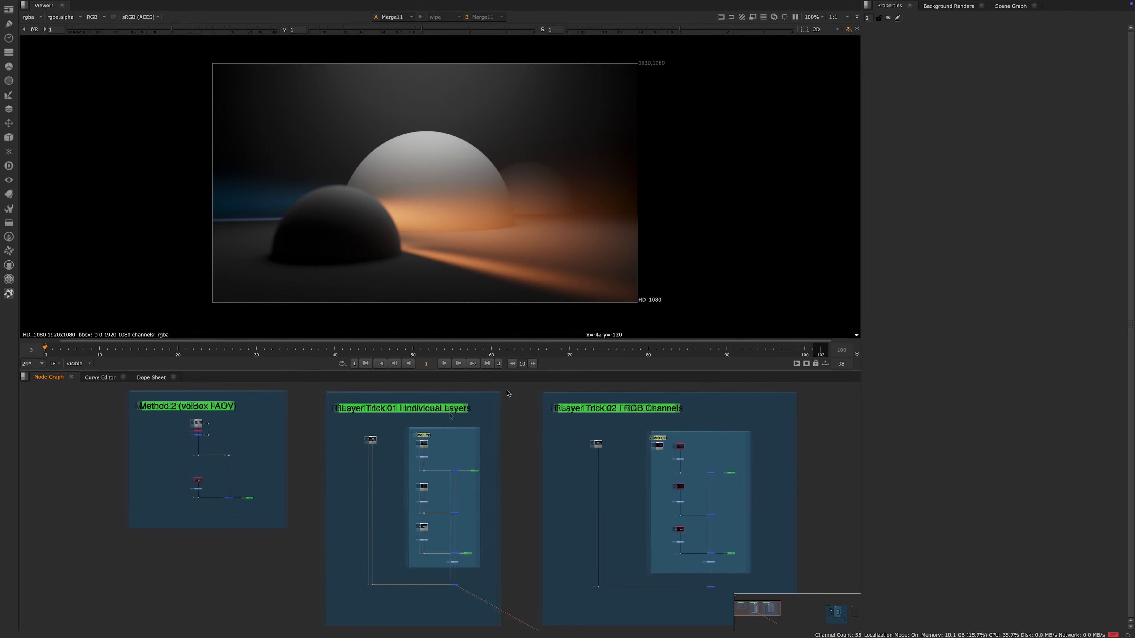
Step: Switch to Nuke, select the RLayer Trick 02 | RGB Channels backdrop and open the Read node of Method 2 (volBox | AOV)
click(378, 408)
click(611, 411)
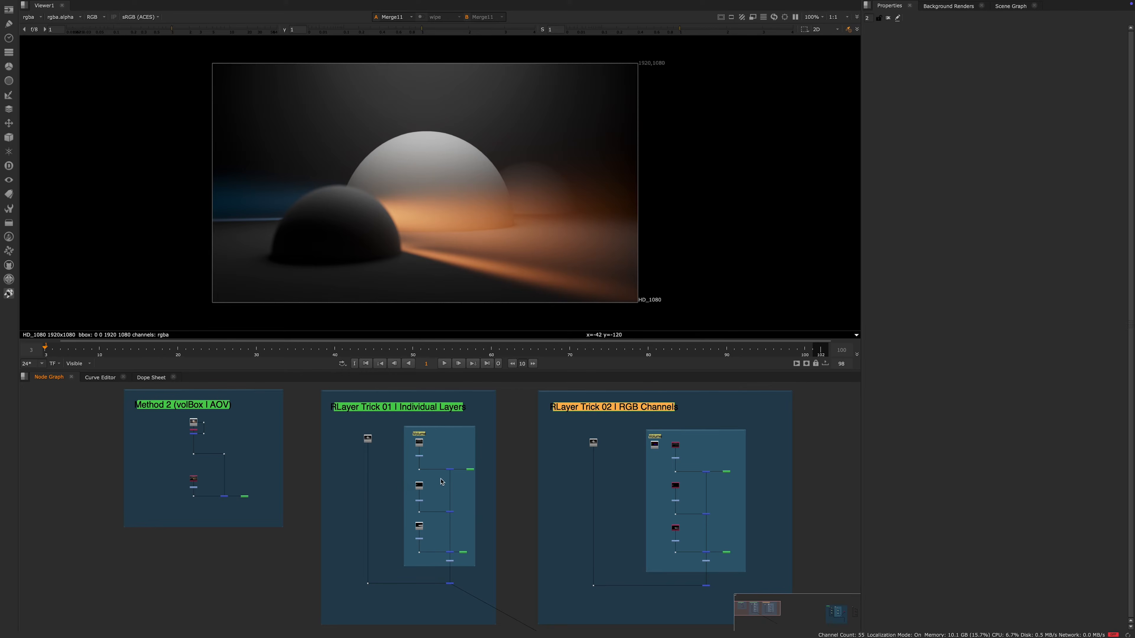
scroll(260, 446, up, 2)
double_click(153, 414)
Step: Compare the node trees of Method 2 (volBox | AOV), RLayer Trick 01 | Individual Layers and RLayer Trick 02 | RGB Channels
mouse_move(419, 438)
middle_down()
mouse_move(483, 459)
mouse_move(407, 457)
middle_up()
scroll(482, 459, up, 2)
scroll(407, 457, down, 3)
middle_drag(573, 472, 603, 460)
scroll(299, 465, up, 3)
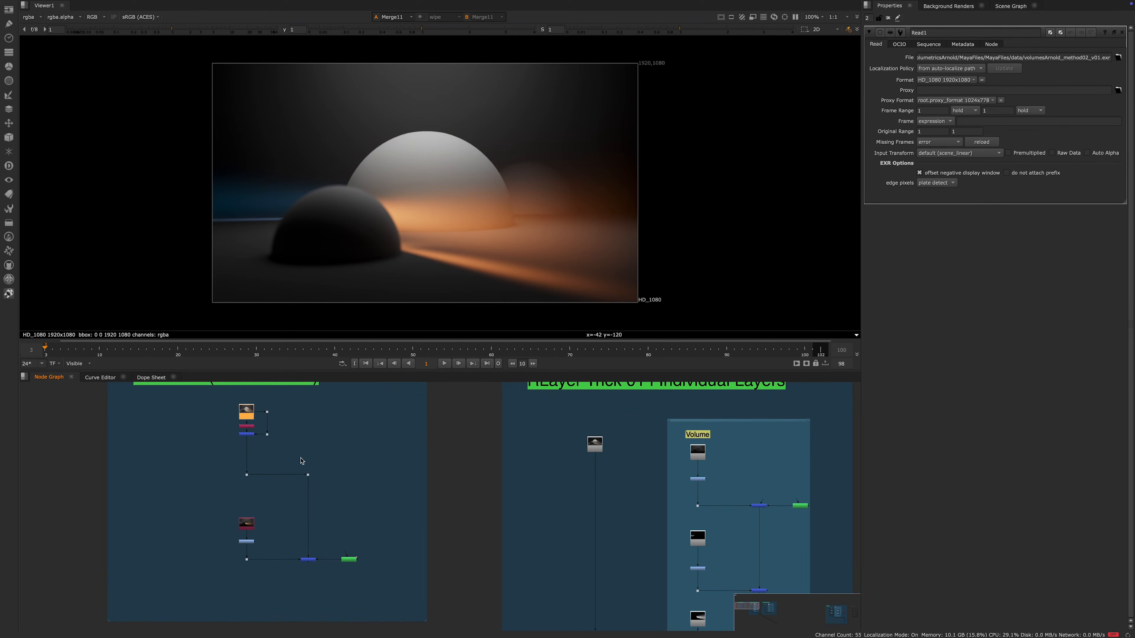
scroll(245, 427, down, 1)
middle_drag(339, 485, 376, 530)
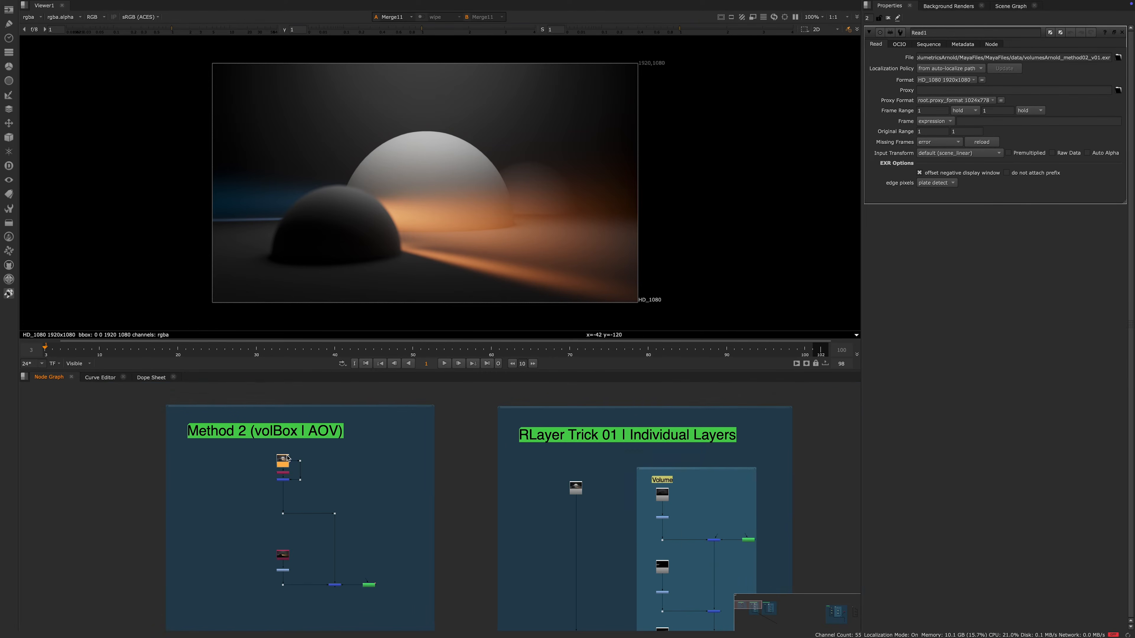
scroll(291, 471, up, 2)
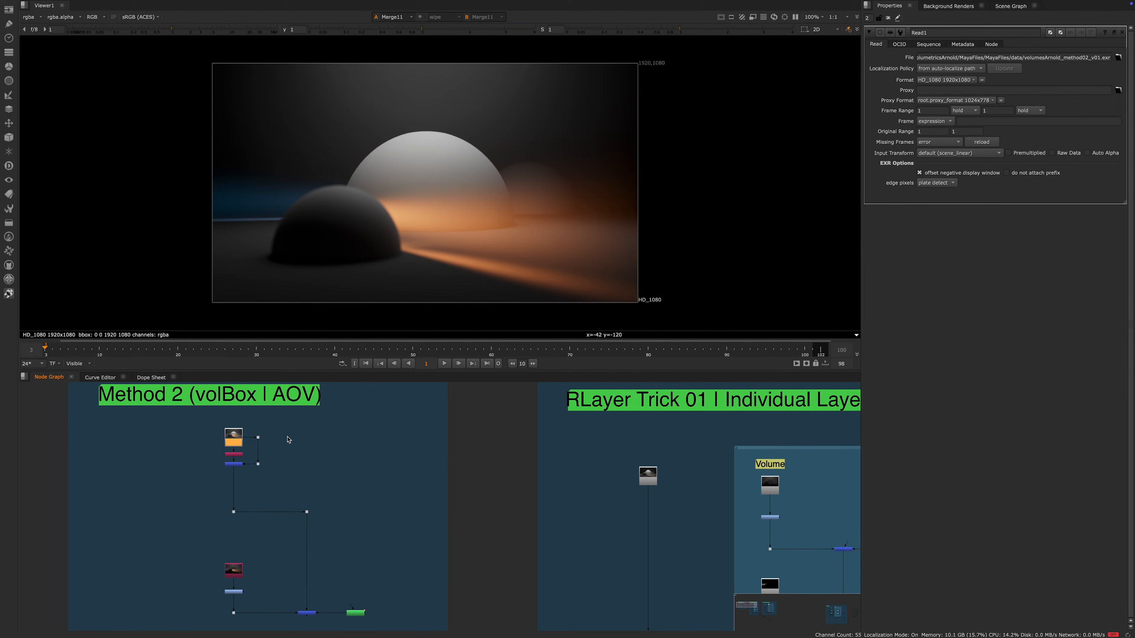
scroll(471, 417, down, 6)
scroll(468, 442, up, 5)
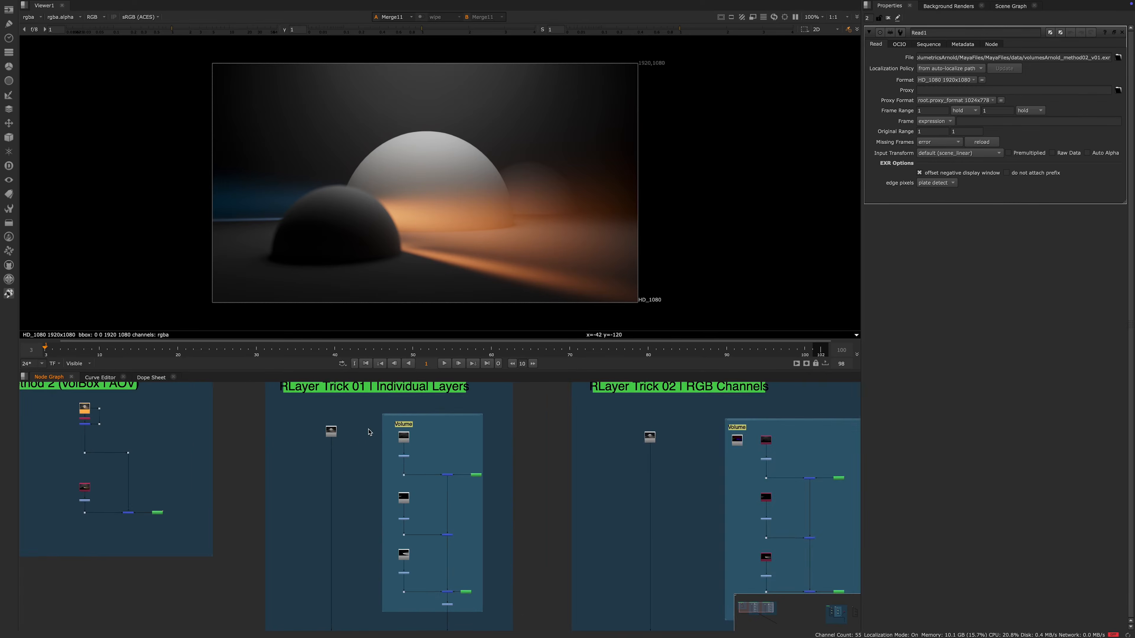
scroll(434, 422, down, 3)
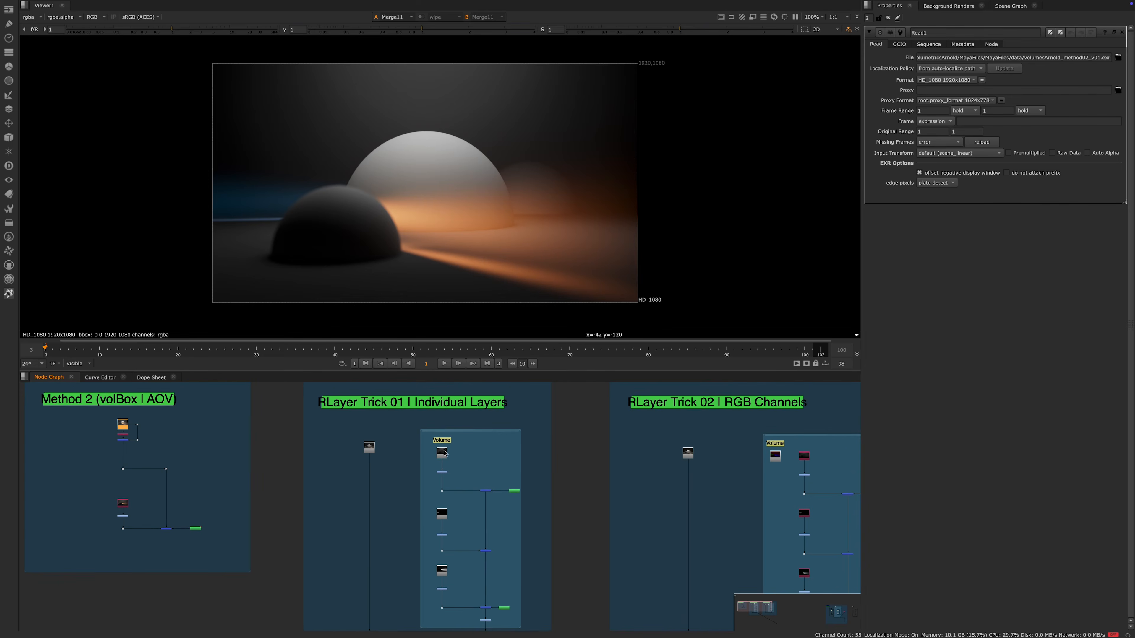
middle_drag(488, 496, 422, 485)
middle_drag(394, 436, 399, 465)
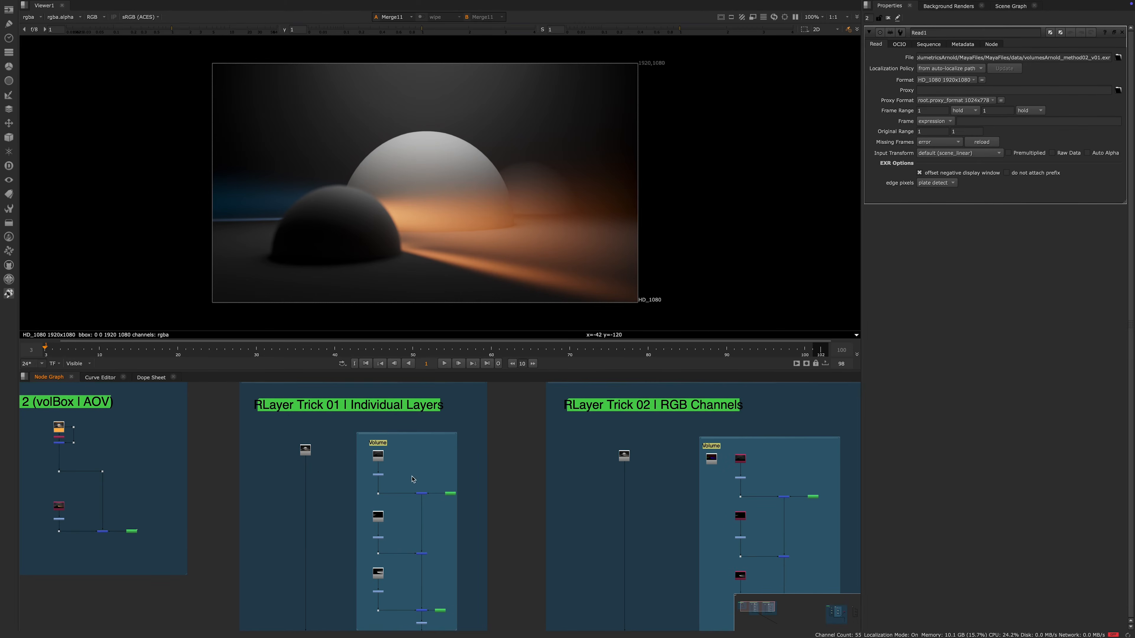
Step: Examine the RLayer Trick 01 (Individual Layers) and RLayer Trick 02 (RGB Channels) node setups
scroll(326, 449, up, 3)
scroll(375, 492, down, 3)
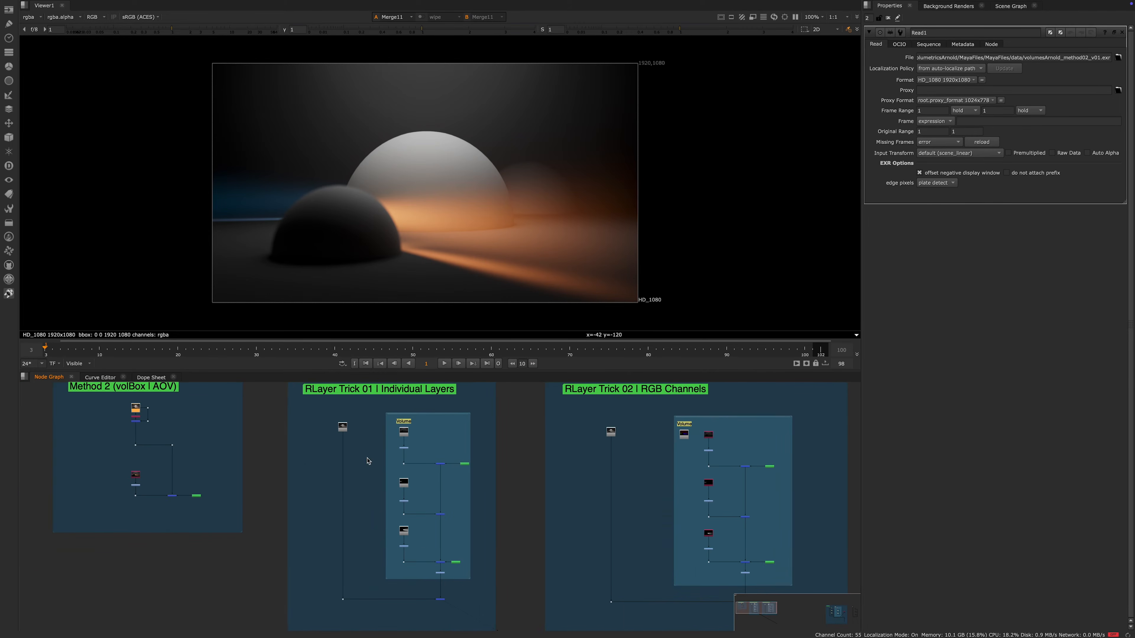
scroll(416, 488, up, 2)
middle_drag(393, 464, 407, 463)
scroll(427, 486, up, 3)
scroll(394, 531, down, 3)
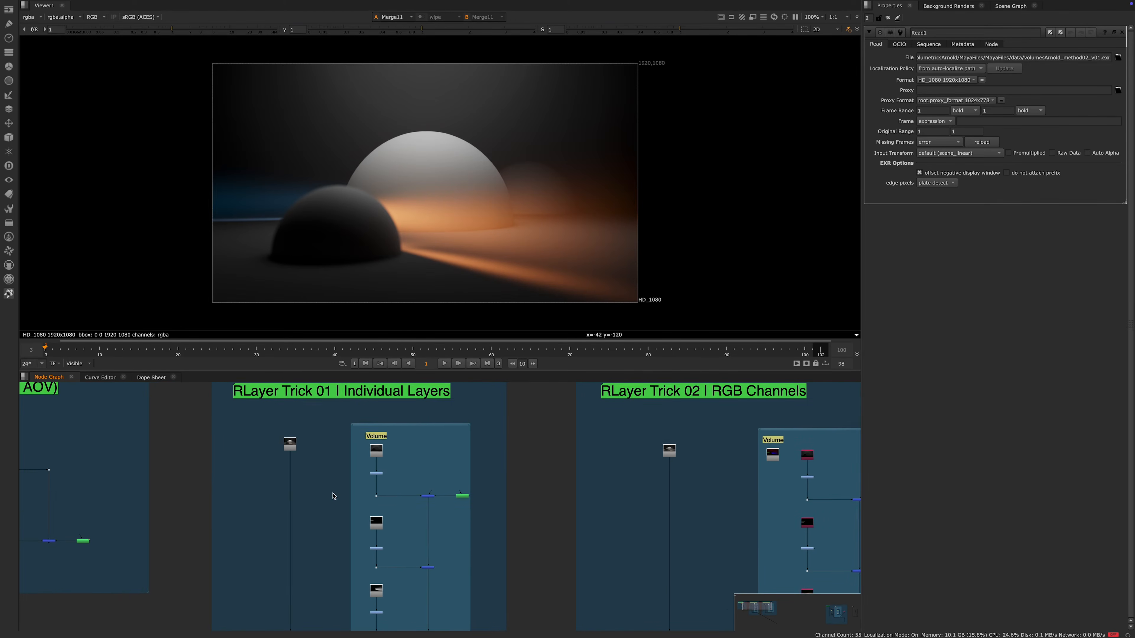
middle_drag(349, 498, 360, 501)
scroll(407, 434, down, 3)
middle_drag(471, 484, 368, 495)
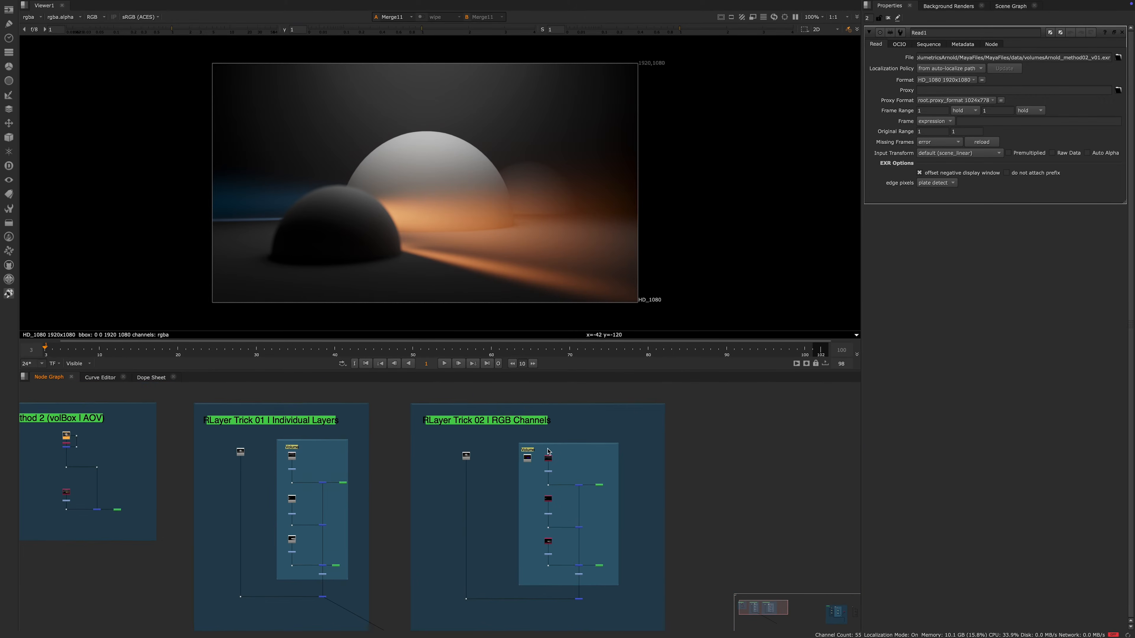
scroll(536, 455, up, 6)
scroll(365, 463, down, 3)
middle_drag(425, 461, 399, 500)
scroll(440, 517, up, 4)
scroll(432, 528, down, 3)
scroll(292, 496, up, 3)
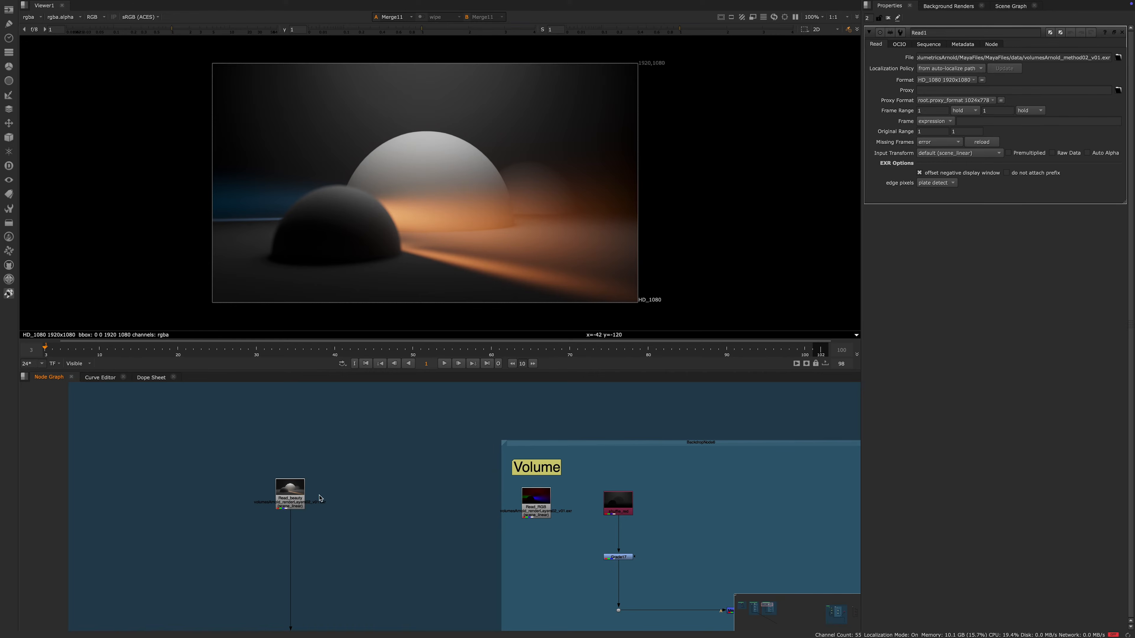
scroll(552, 493, down, 5)
middle_drag(521, 485, 569, 471)
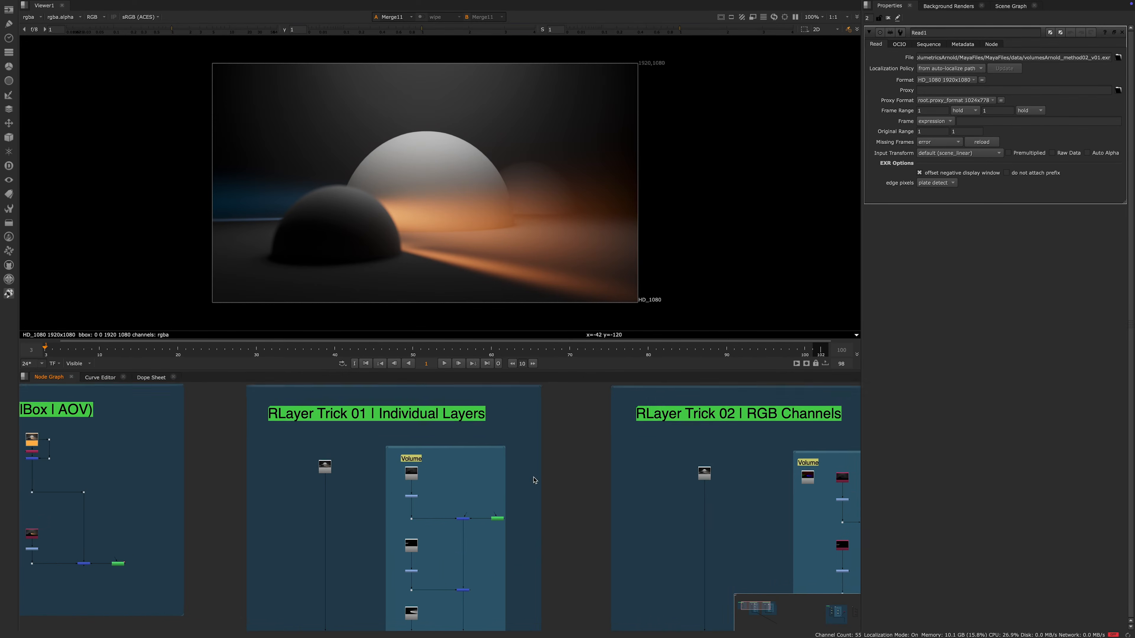
scroll(328, 458, up, 4)
scroll(355, 458, down, 5)
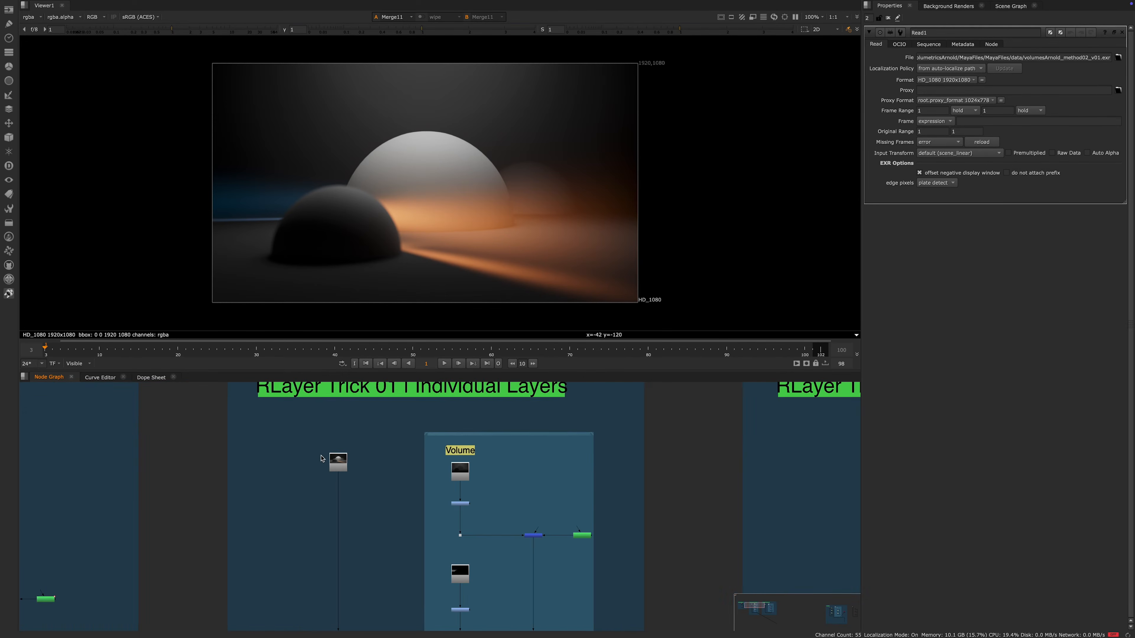
Step: Examine the Read1 node and its shuffle and minus-merge branch in the Method 2 (volBox | AOV) setup
scroll(414, 459, up, 5)
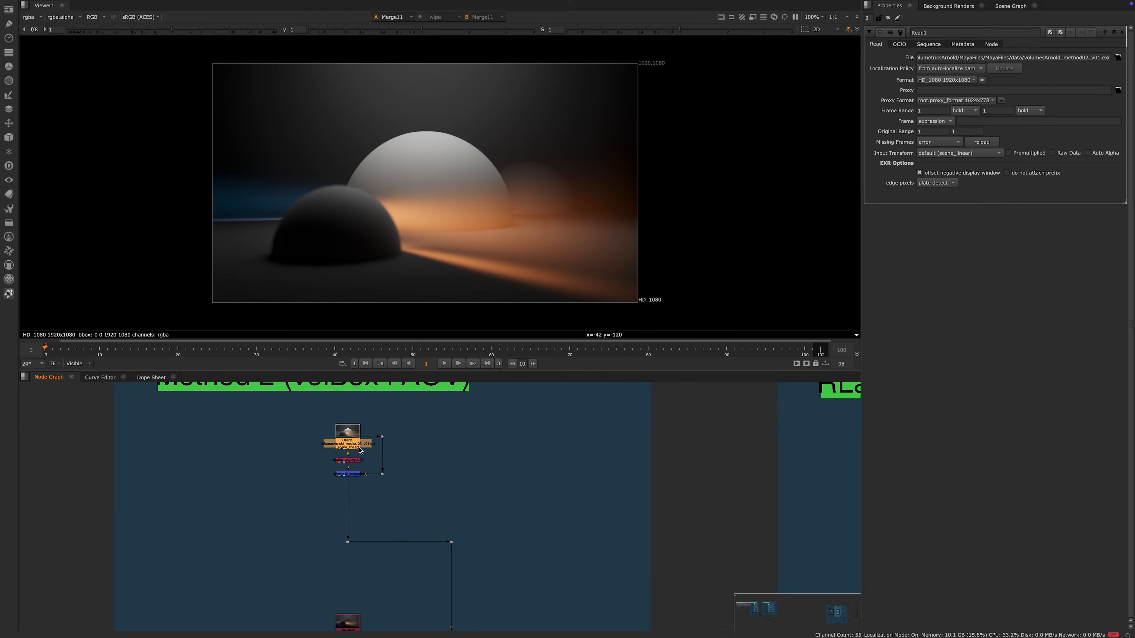
scroll(378, 478, up, 3)
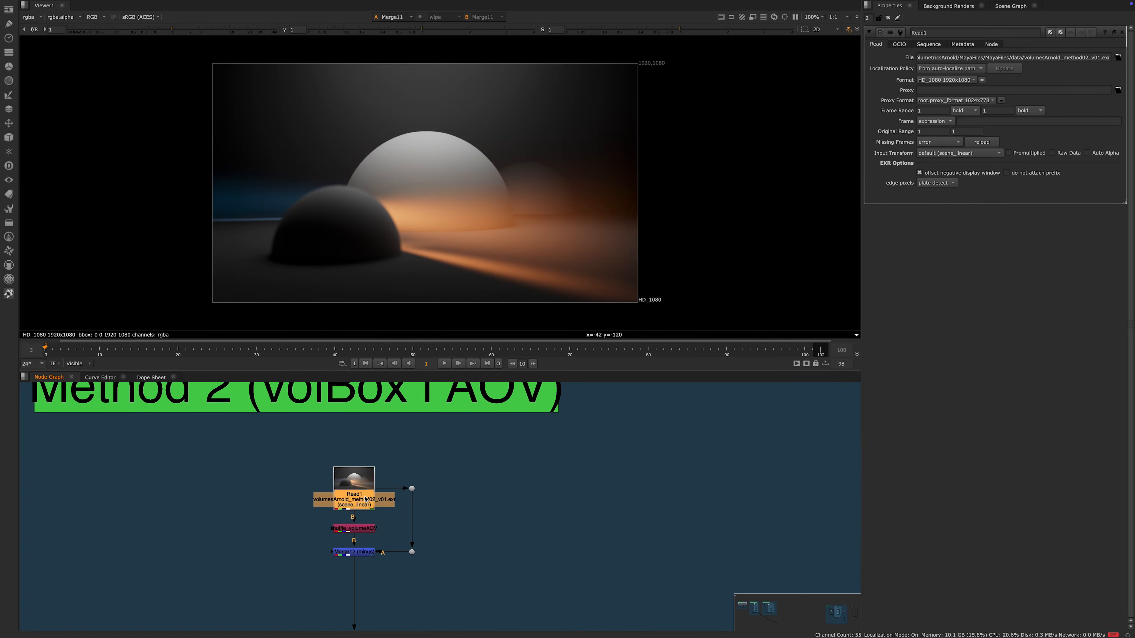
scroll(379, 500, down, 2)
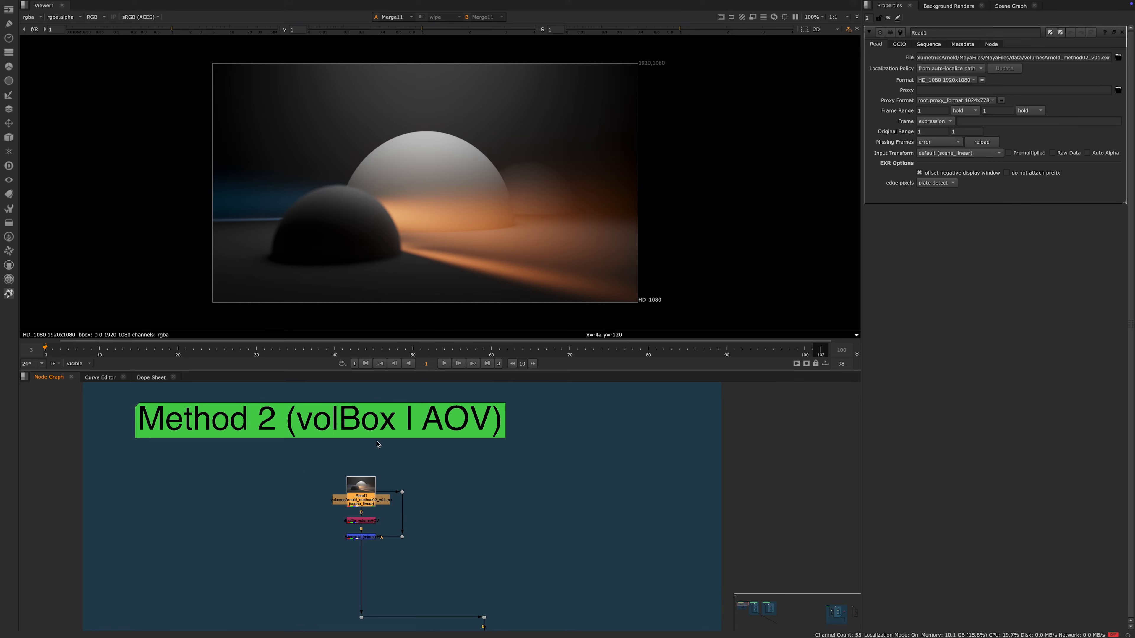
scroll(424, 489, down, 1)
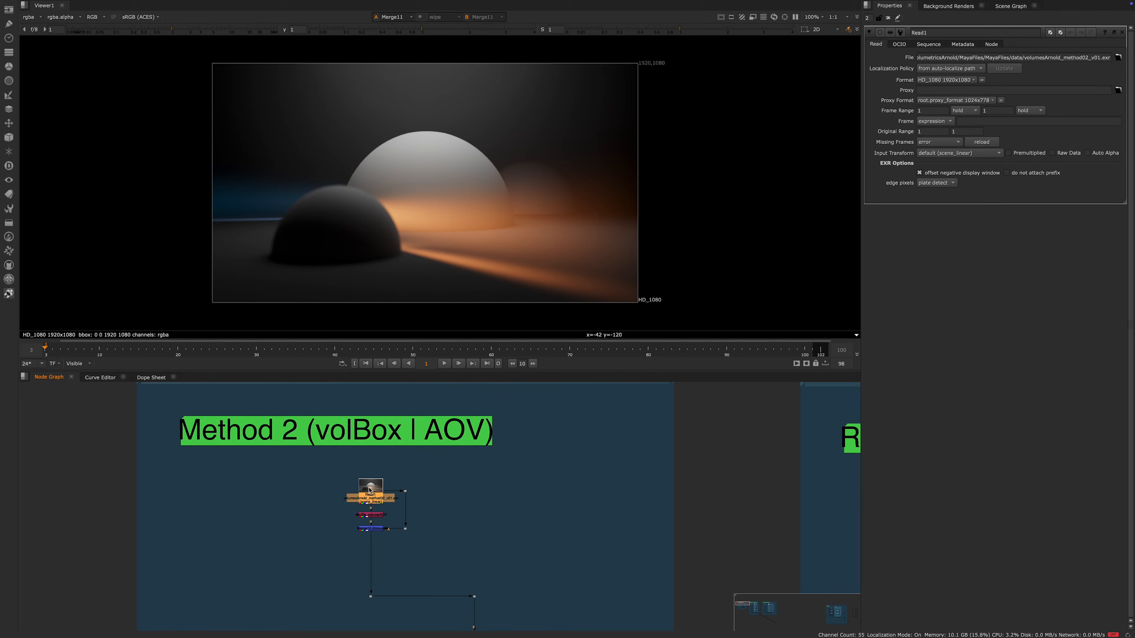
scroll(309, 498, down, 5)
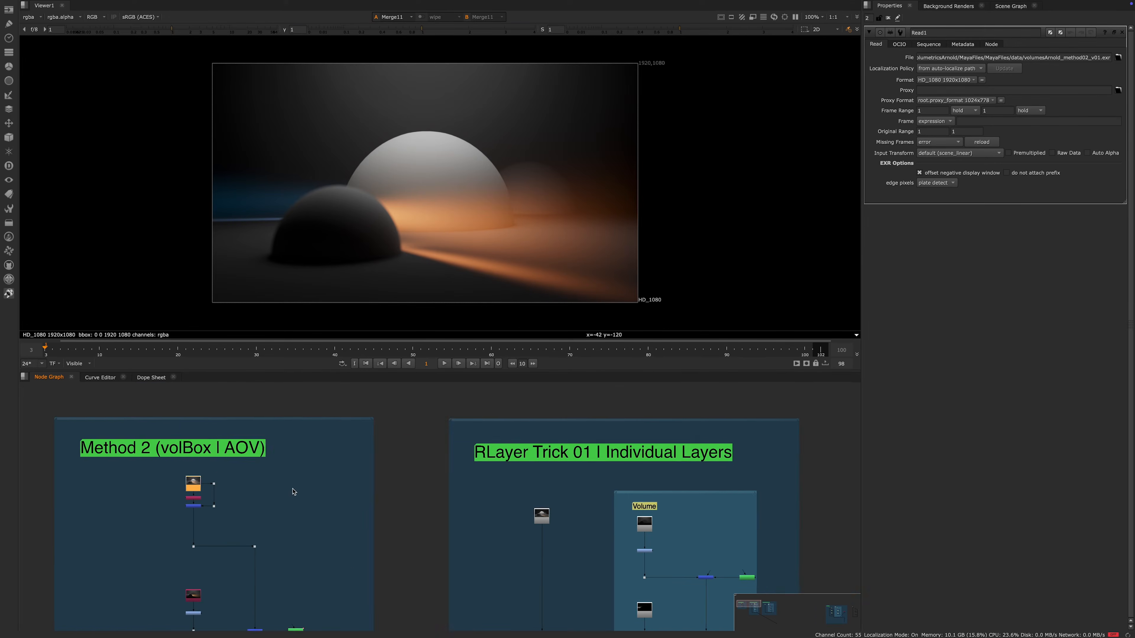
scroll(416, 475, down, 3)
middle_drag(419, 499, 489, 457)
scroll(370, 472, up, 5)
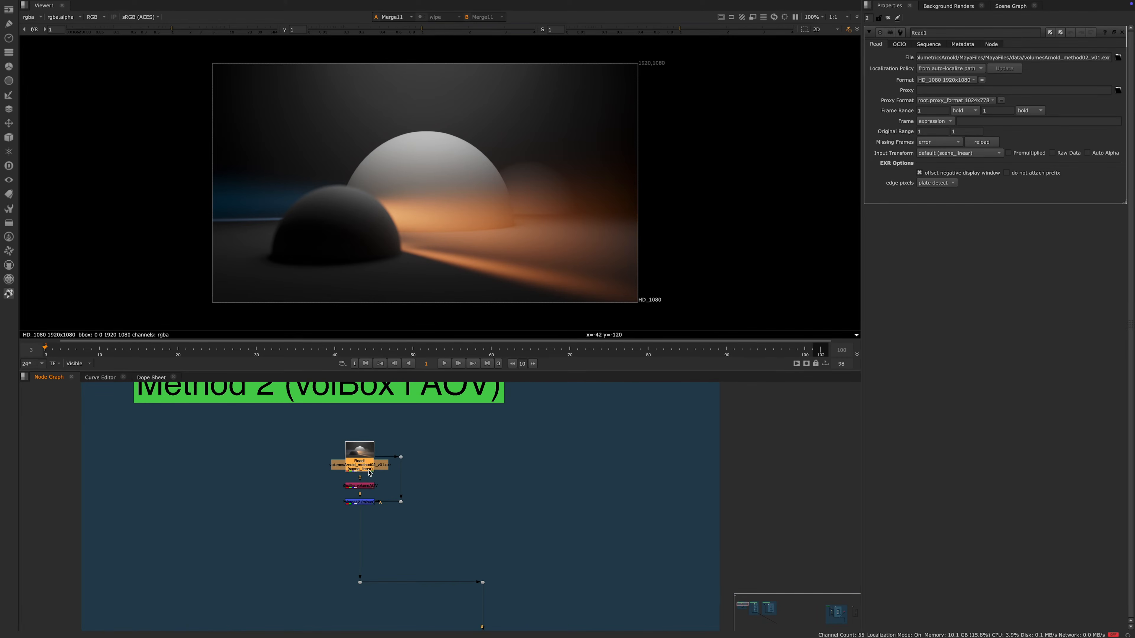
middle_drag(261, 424, 334, 420)
scroll(322, 436, down, 3)
middle_drag(82, 409, 281, 431)
scroll(279, 431, down, 1)
scroll(284, 426, down, 3)
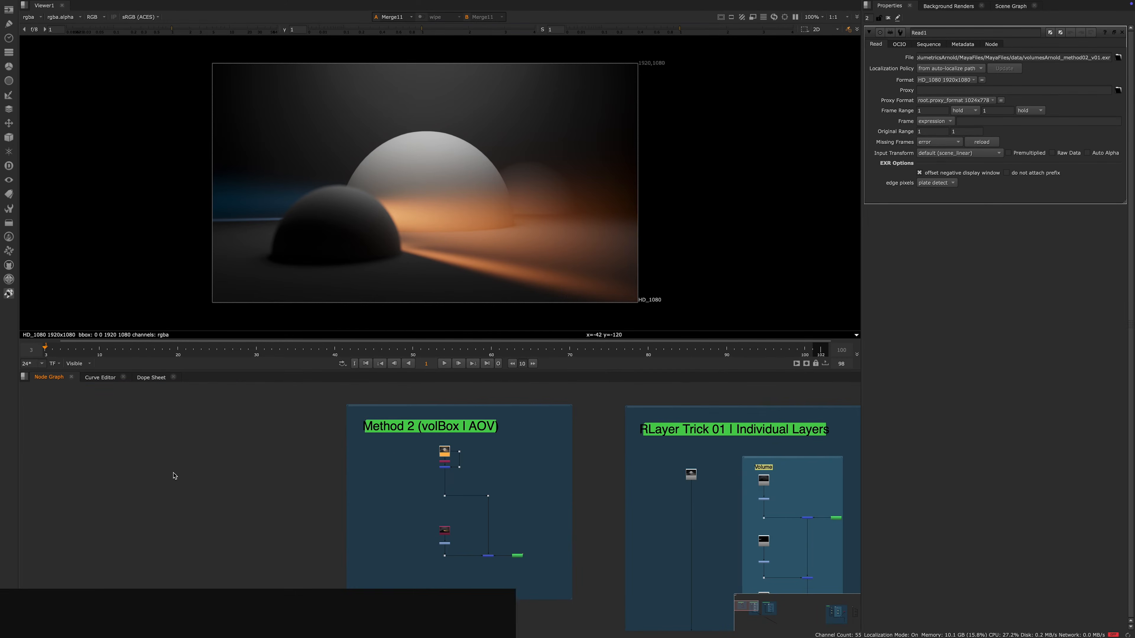
Step: Place a copy of the Read1 node beside the original in the Method 2 backdrop and display it in the viewer
middle_drag(518, 484, 442, 504)
scroll(442, 503, down, 1)
scroll(375, 450, up, 4)
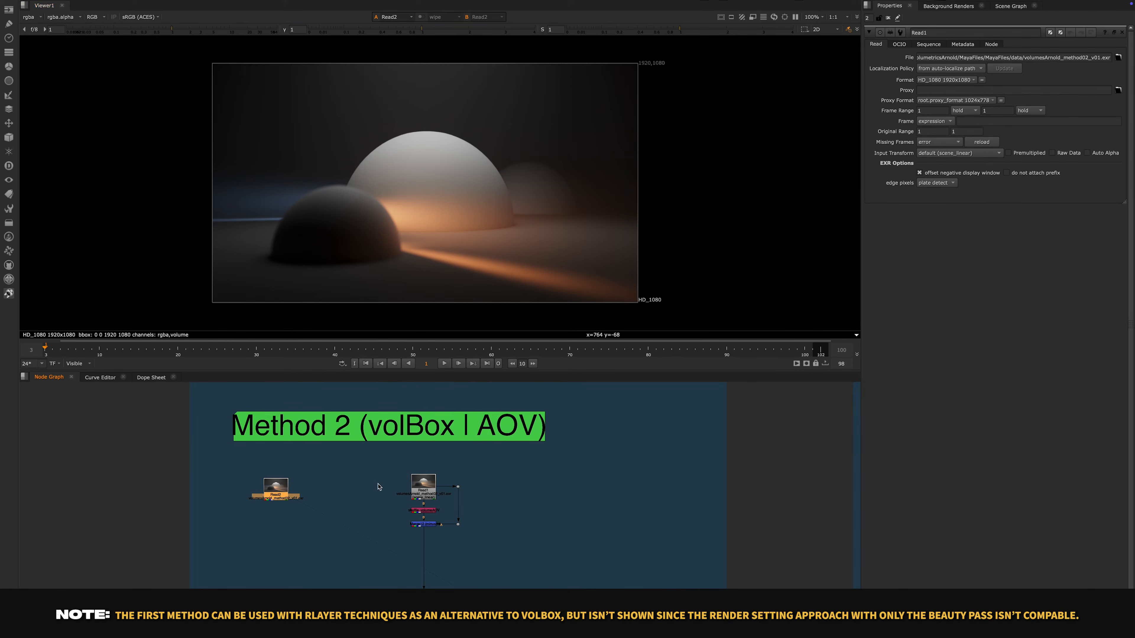
middle_drag(372, 488, 405, 472)
drag(313, 474, 323, 479)
middle_drag(440, 467, 442, 505)
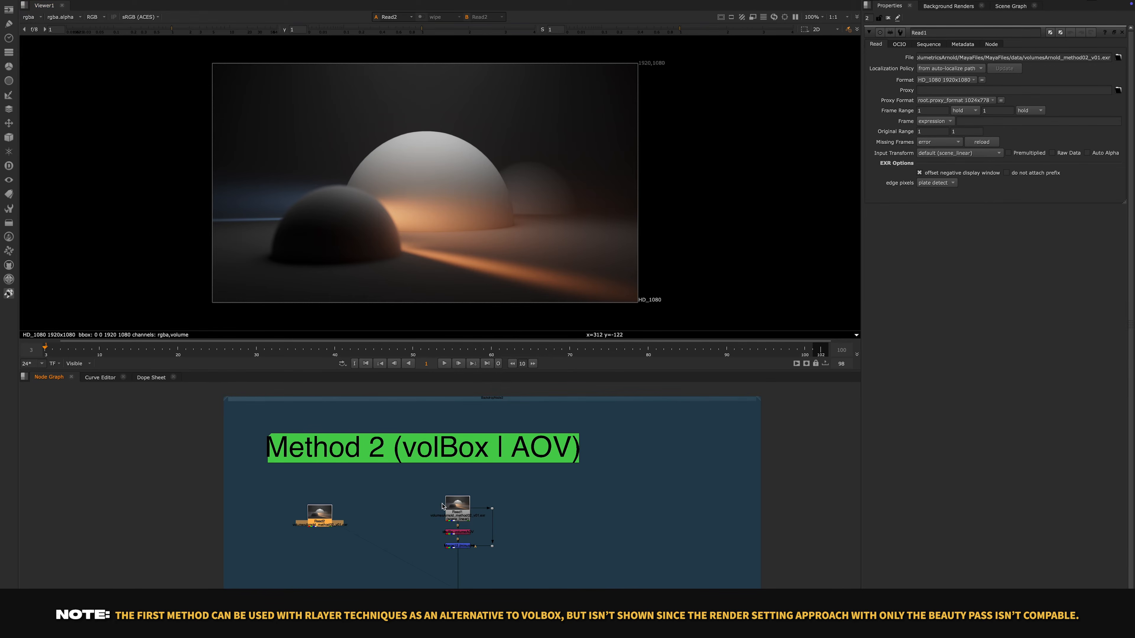
Step: View the volume AOV shuffle output in the viewer and compare it with the Read2 beauty render
click(450, 531)
key(1)
click(320, 514)
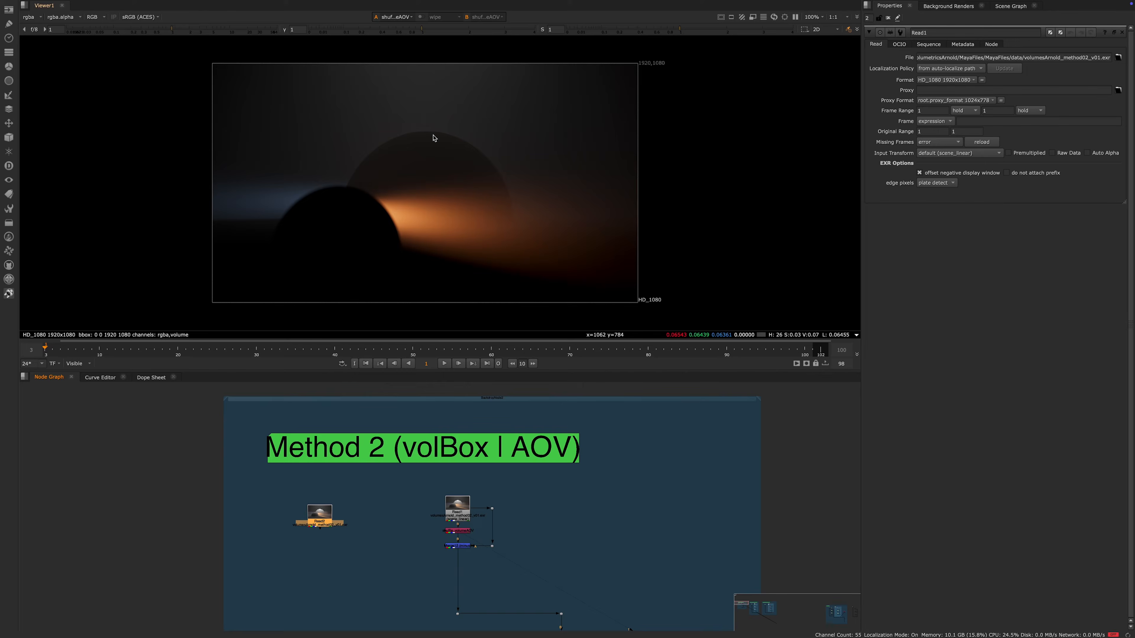
key(1)
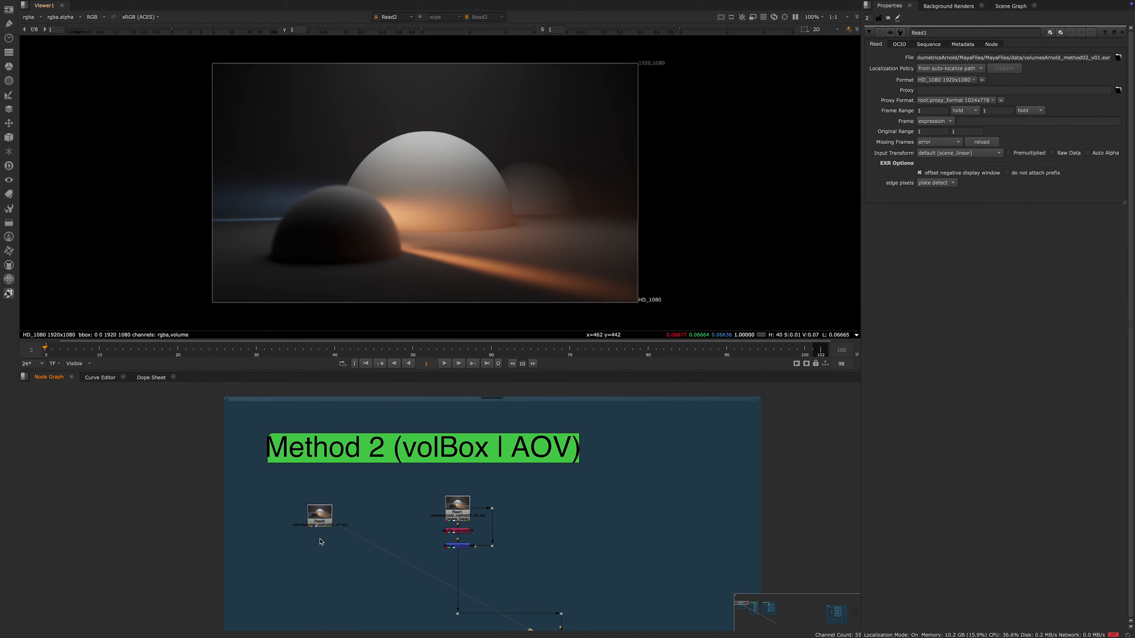
Step: Add a Grade node fed by Read2, display it in the viewer and place it just below the Read node
scroll(342, 475, down, 3)
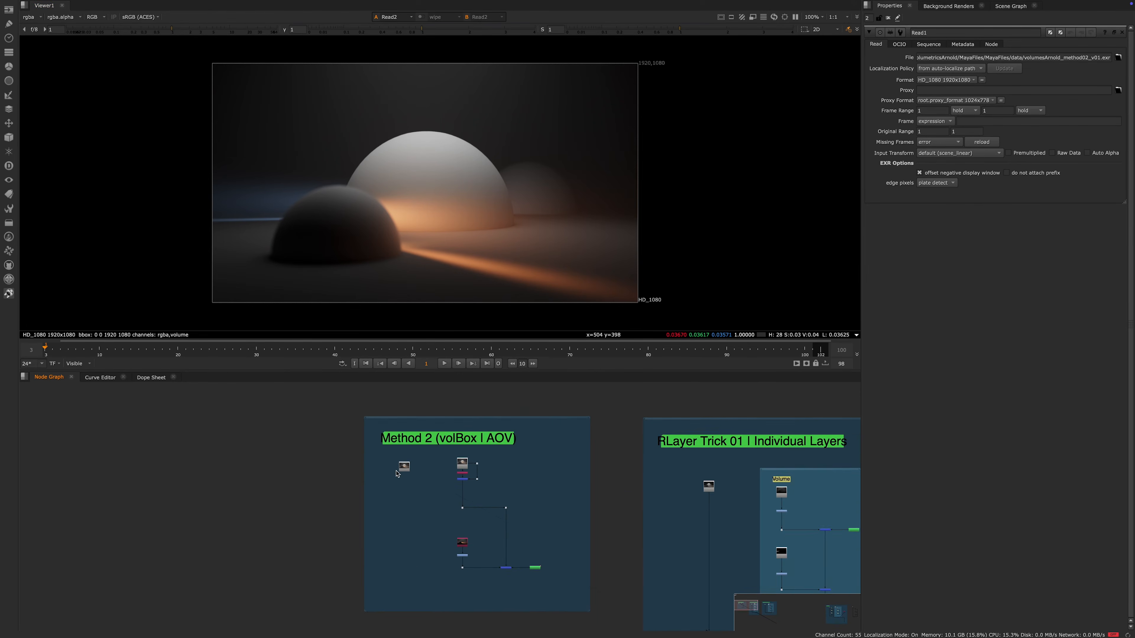
key(g)
scroll(410, 506, up, 3)
drag(406, 484, 402, 412)
drag(413, 508, 402, 472)
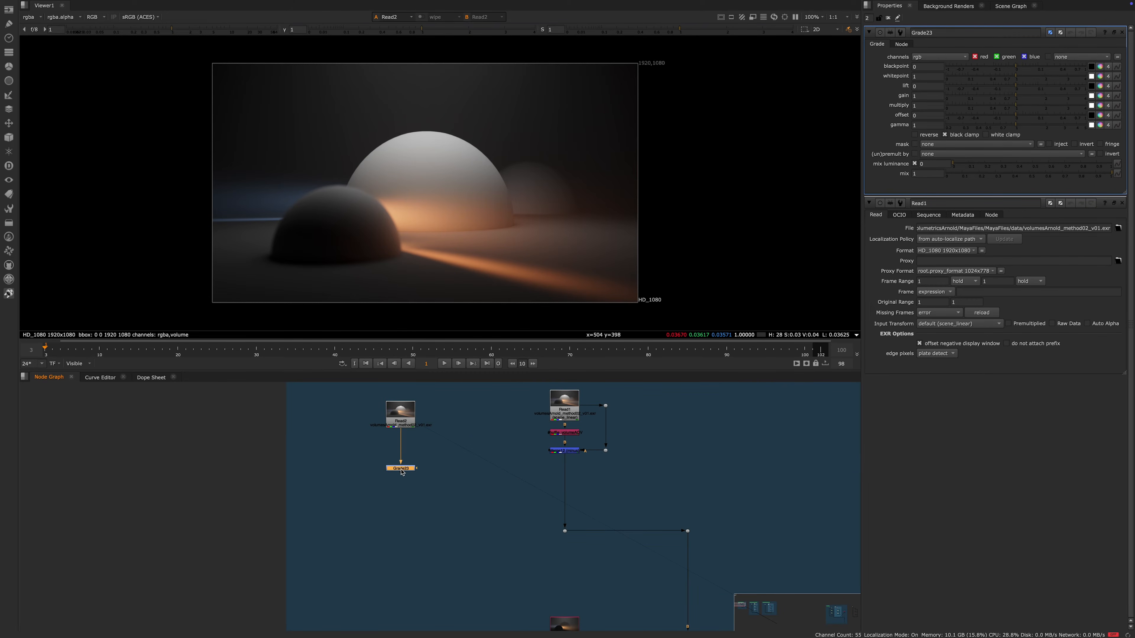
key(1)
click(402, 474)
drag(401, 470, 400, 452)
click(400, 456)
click(402, 452)
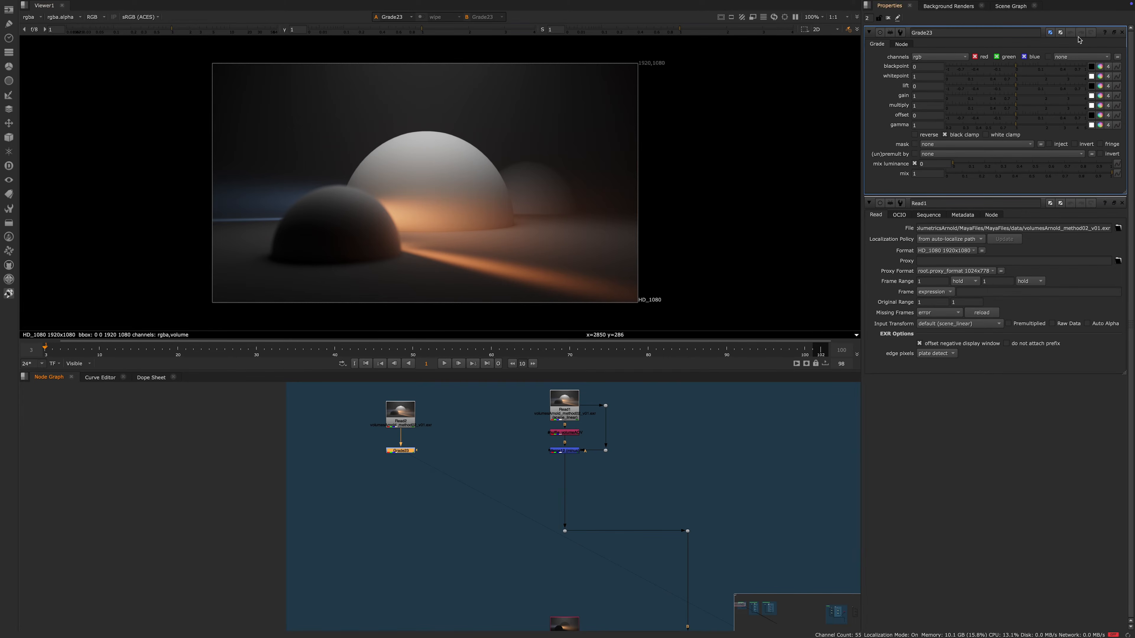
Step: Try lowering the Grade node's gain to 0.28 and adjusting it with the colour wheel, undoing each change
drag(1019, 95, 985, 97)
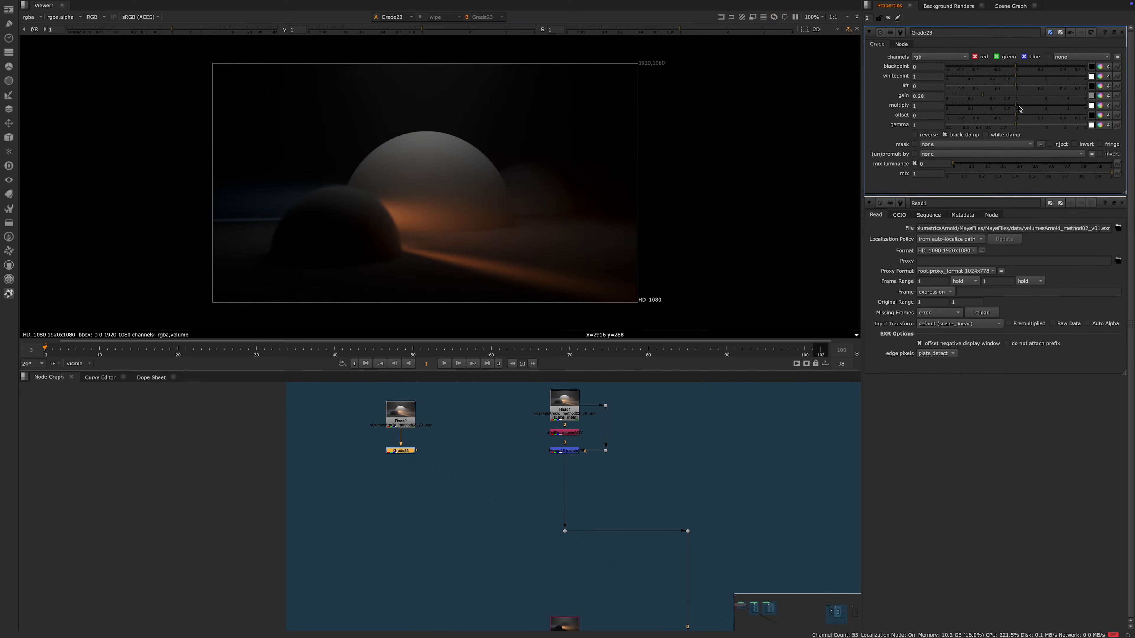
key(ctrl+z)
click(1101, 95)
drag(1101, 122, 1101, 119)
key(ctrl+z)
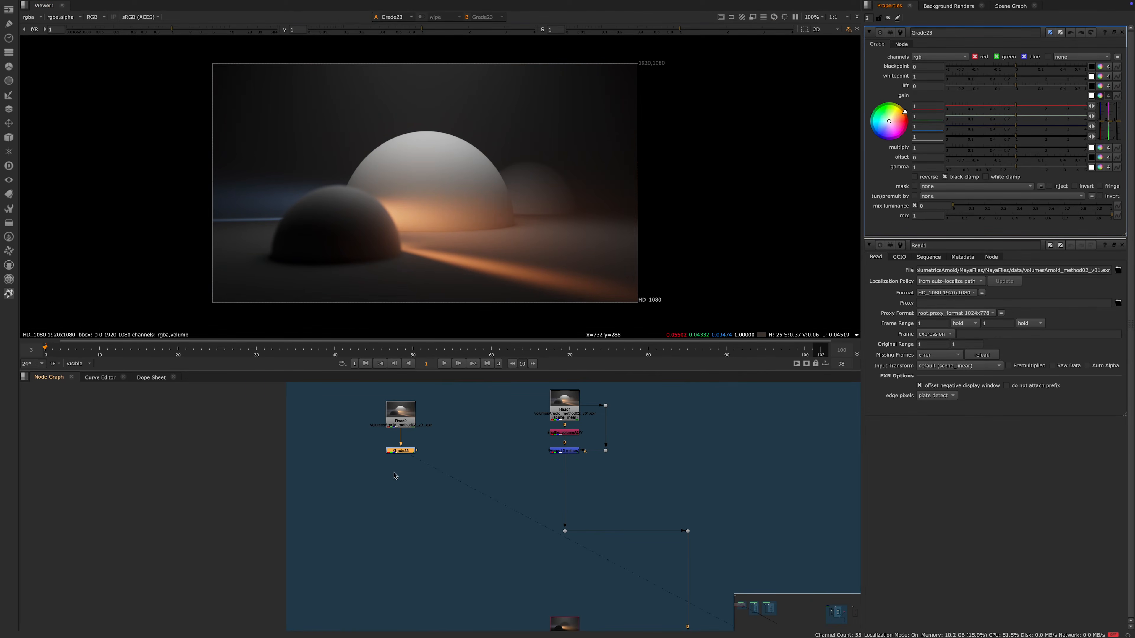
Step: Compare the Read2 and Grade branch with the Read1 shuffle and minus-merge branch, and inspect the beauty render
middle_drag(394, 473, 386, 496)
scroll(394, 446, up, 3)
middle_drag(596, 457, 476, 441)
scroll(304, 461, down, 1)
scroll(335, 470, down, 3)
middle_drag(140, 438, 323, 485)
middle_drag(485, 454, 408, 450)
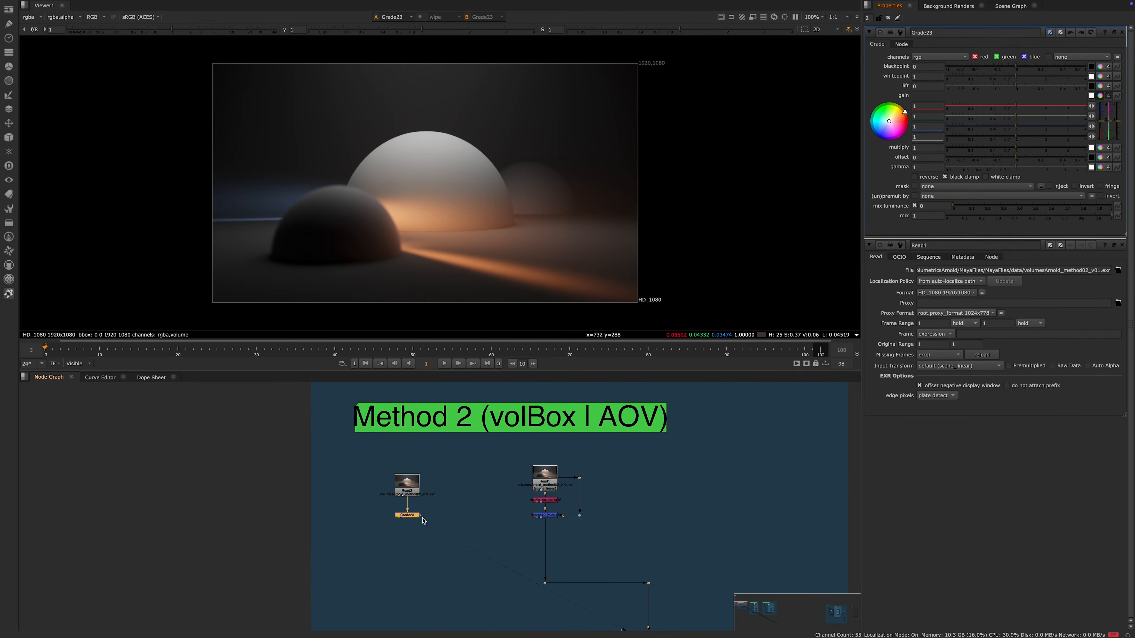
scroll(423, 521, up, 1)
scroll(424, 507, up, 3)
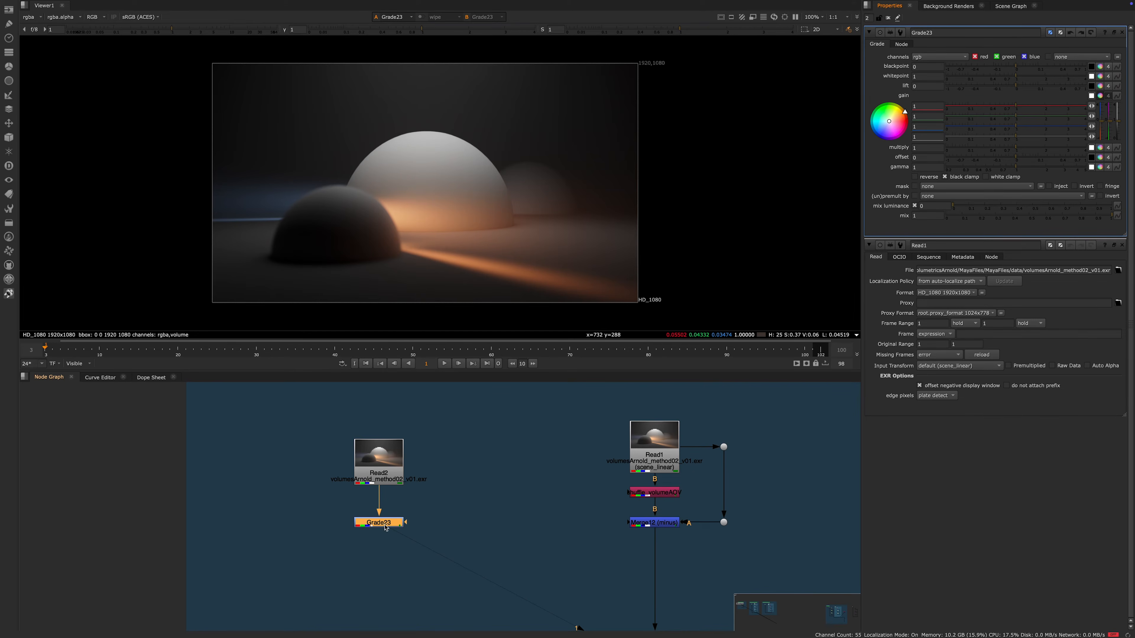
middle_drag(484, 509, 474, 492)
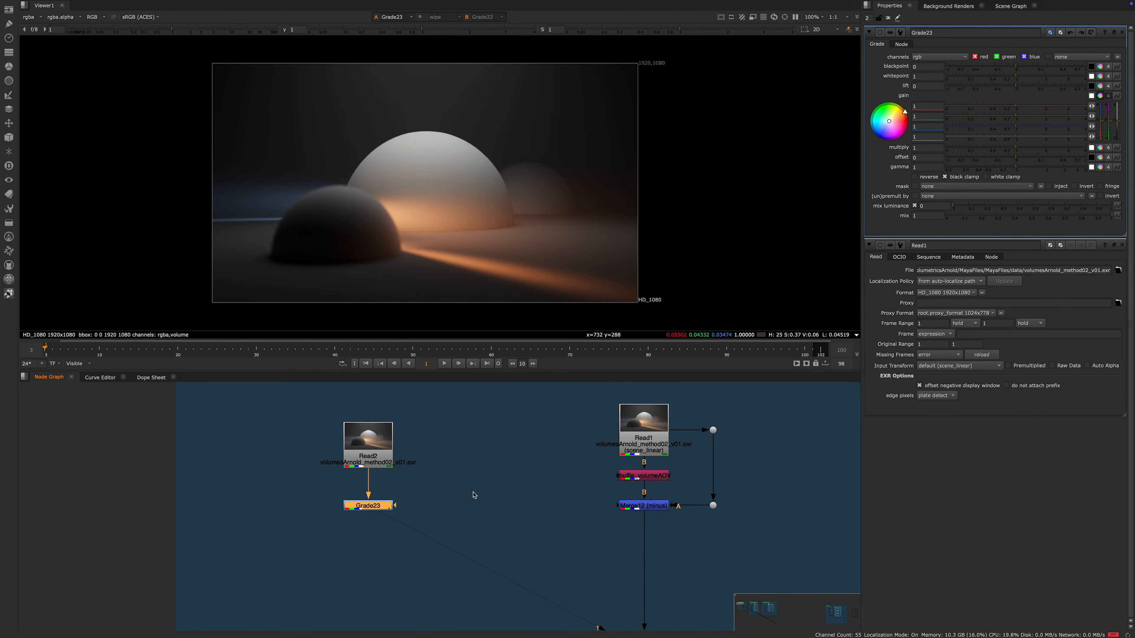
scroll(290, 478, down, 3)
middle_drag(354, 494, 355, 515)
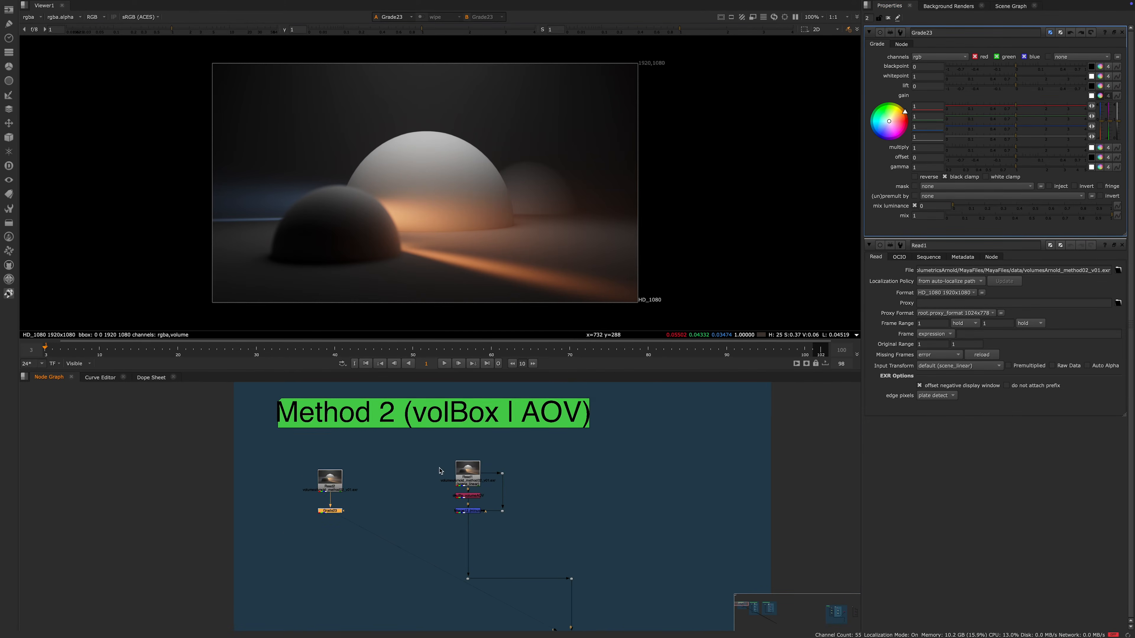
scroll(299, 542, up, 3)
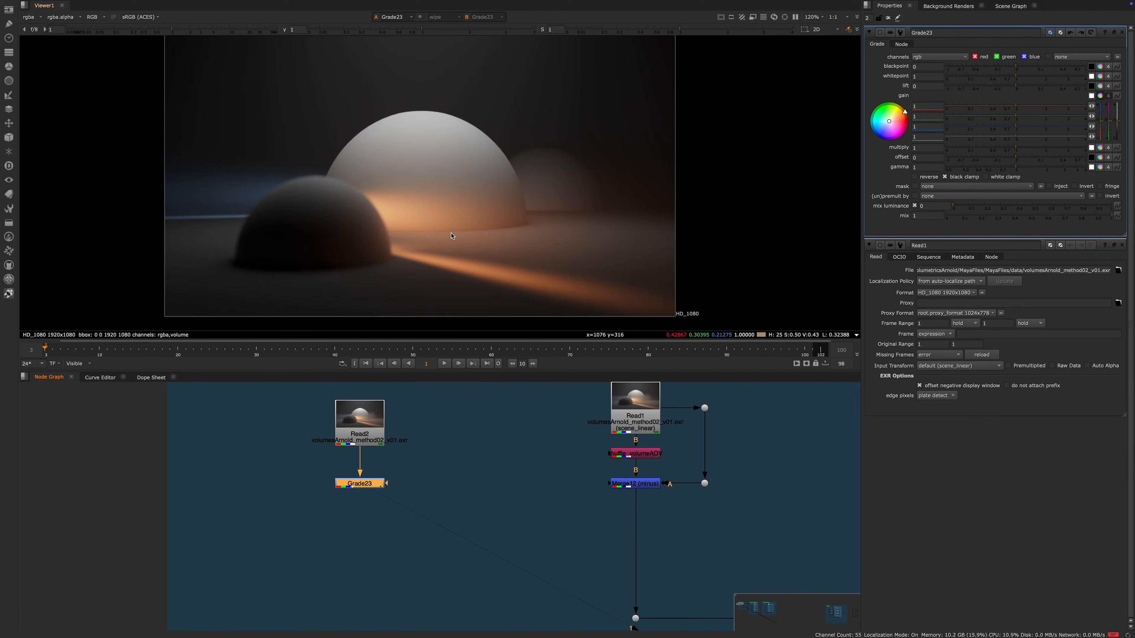
scroll(435, 226, down, 1)
scroll(436, 208, up, 1)
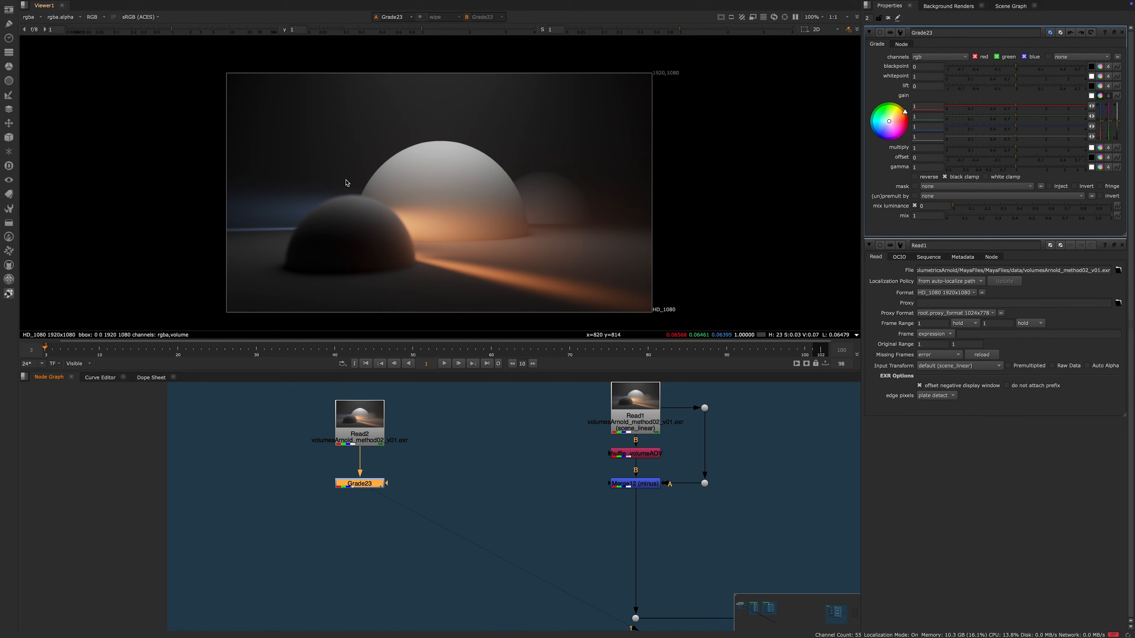
scroll(364, 471, down, 3)
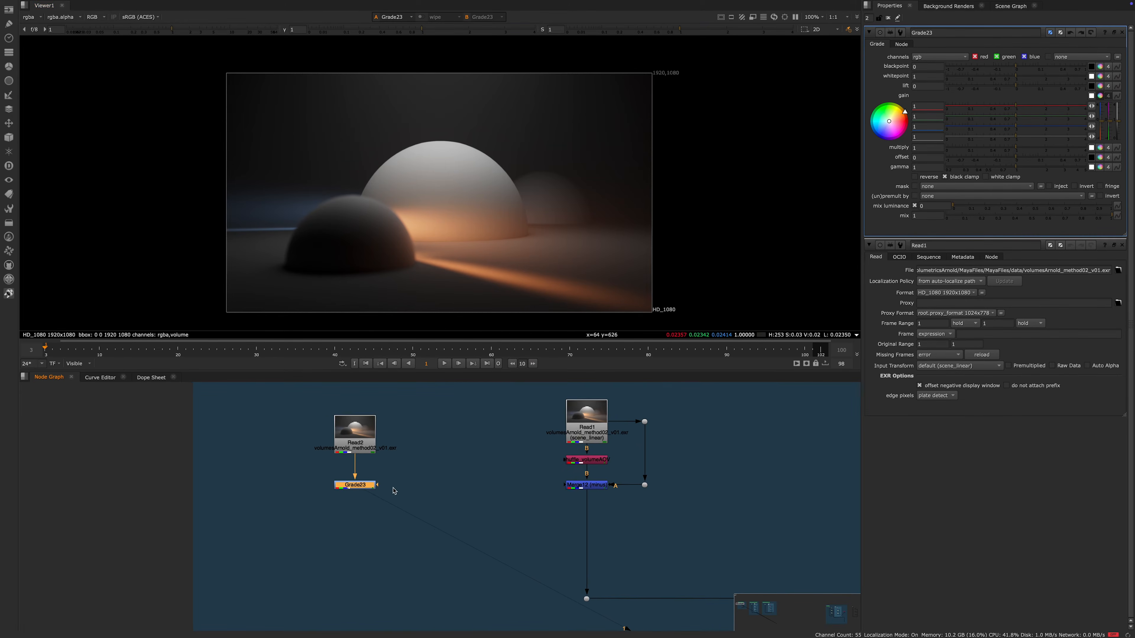
Step: Compare the Method 2 node tree with the RLayer Trick 01 layout and its Volume backdrop
scroll(505, 472, down, 8)
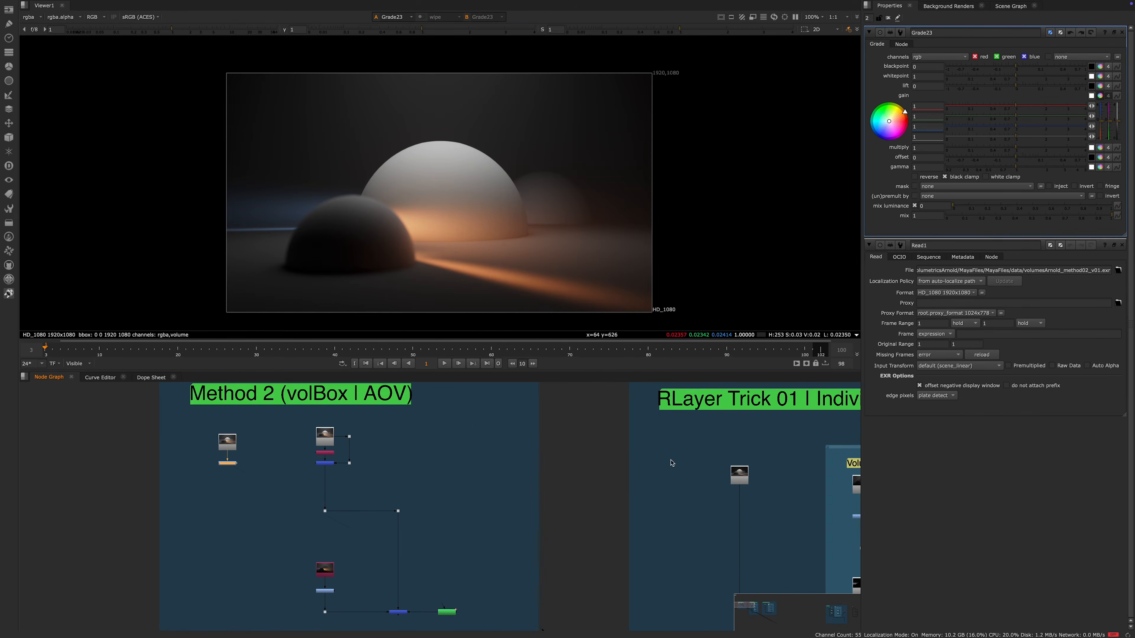
middle_drag(361, 458, 468, 456)
scroll(277, 472, up, 5)
scroll(383, 445, up, 3)
scroll(488, 465, down, 3)
middle_drag(668, 468, 522, 474)
scroll(514, 505, down, 4)
middle_drag(714, 496, 565, 473)
scroll(580, 472, up, 4)
middle_drag(394, 478, 348, 477)
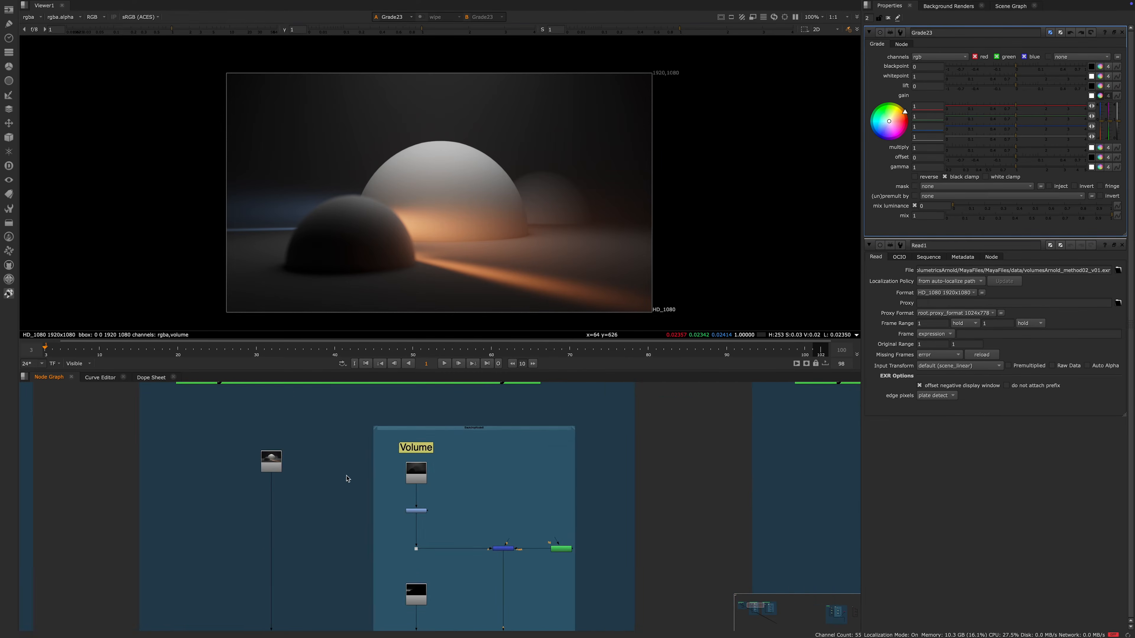
scroll(460, 484, down, 3)
middle_drag(142, 470, 484, 462)
scroll(555, 449, down, 4)
middle_drag(720, 421, 569, 428)
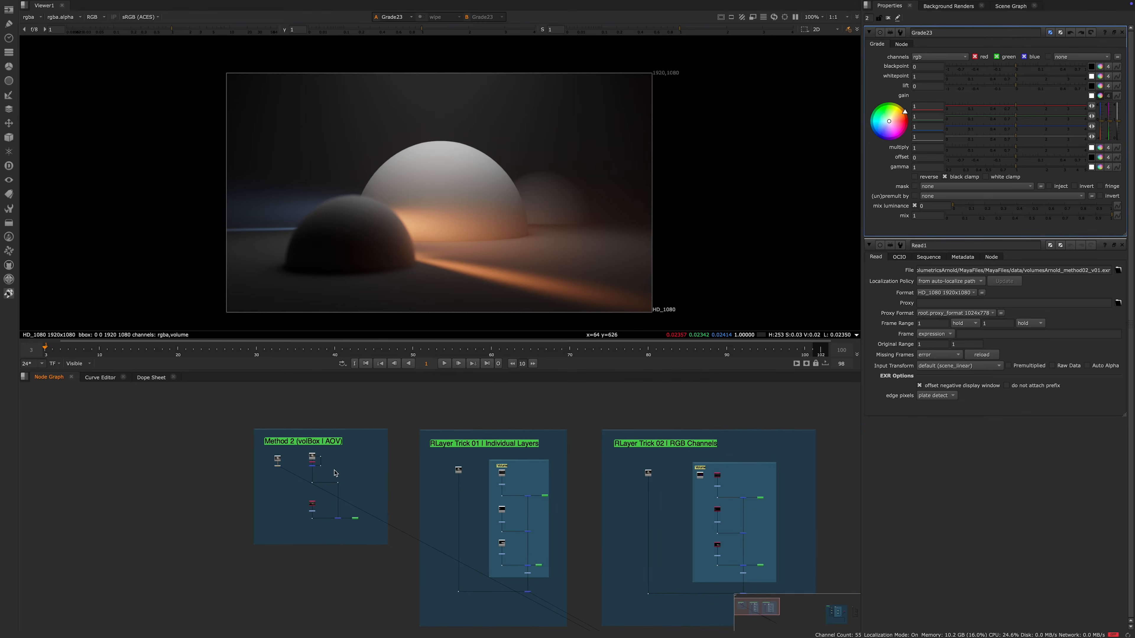
Step: Delete the Read2 node and its attached Grade node from the Method 2 backdrop
scroll(312, 469, up, 6)
click(306, 492)
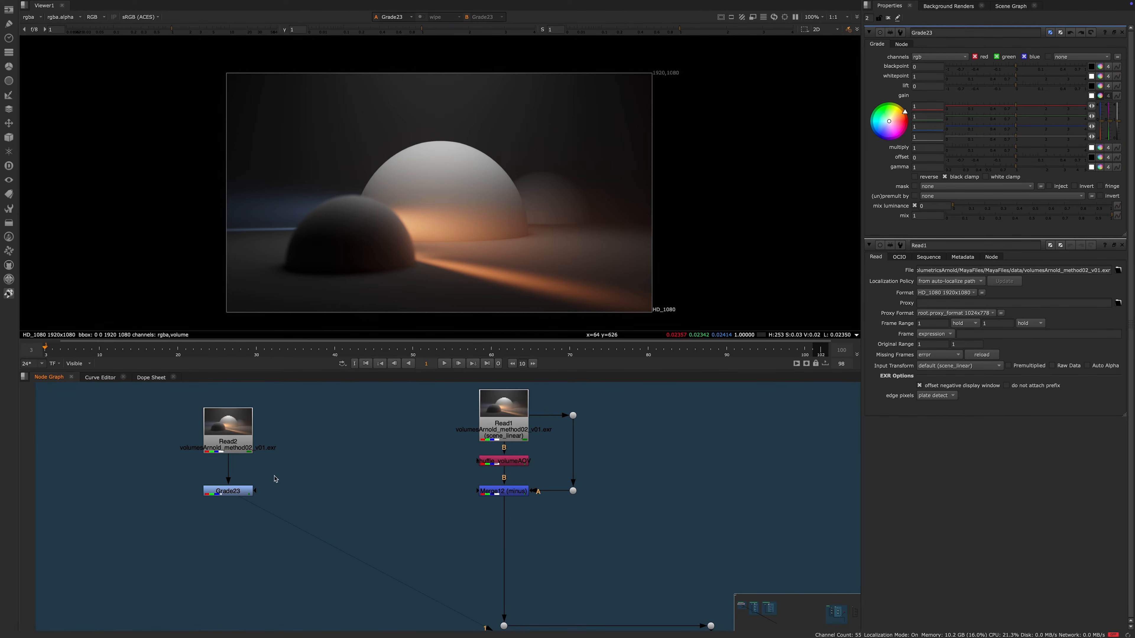
drag(306, 387, 151, 566)
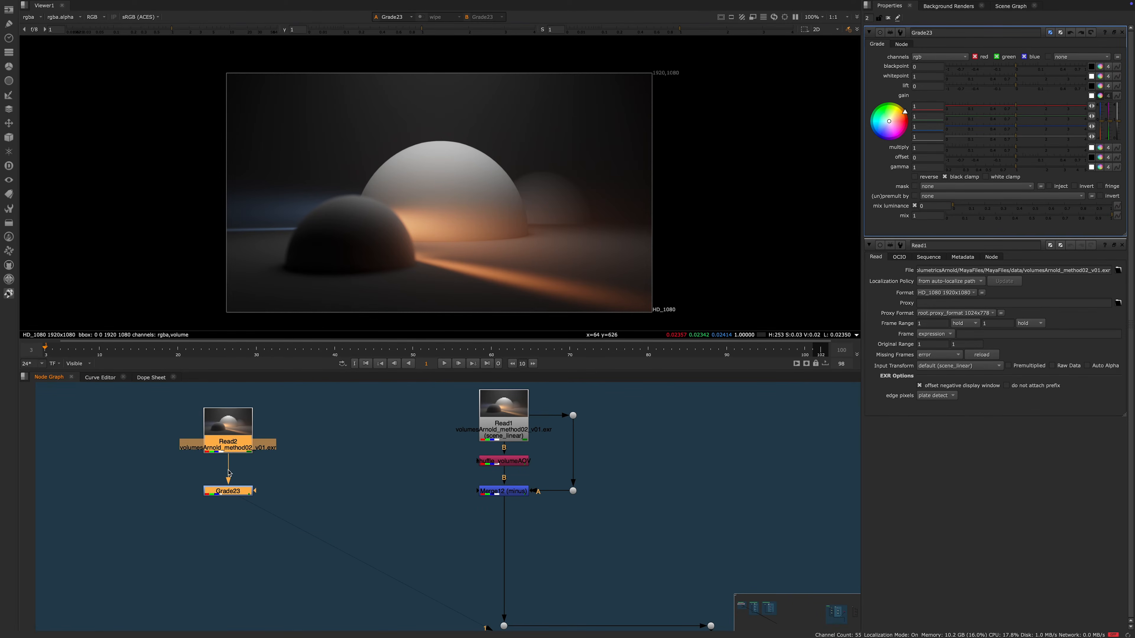
key(Delete)
scroll(370, 458, down, 5)
scroll(437, 487, up, 4)
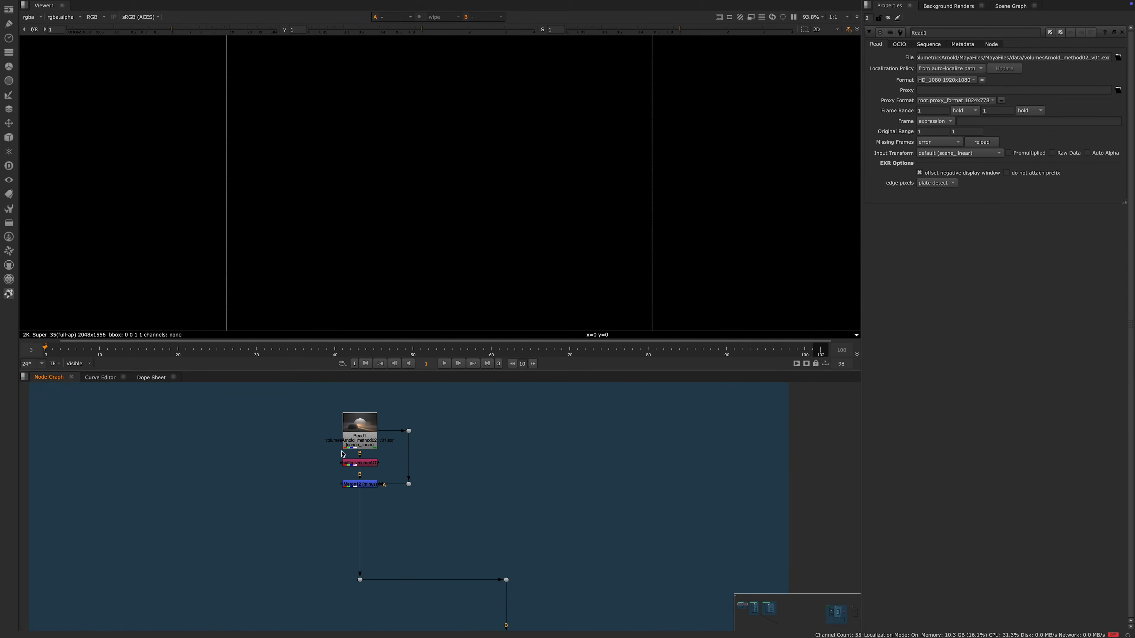
Step: Open the properties of the shuffle_volumeAOV node below Read1 and view its output
middle_drag(325, 411, 386, 440)
scroll(395, 484, down, 1)
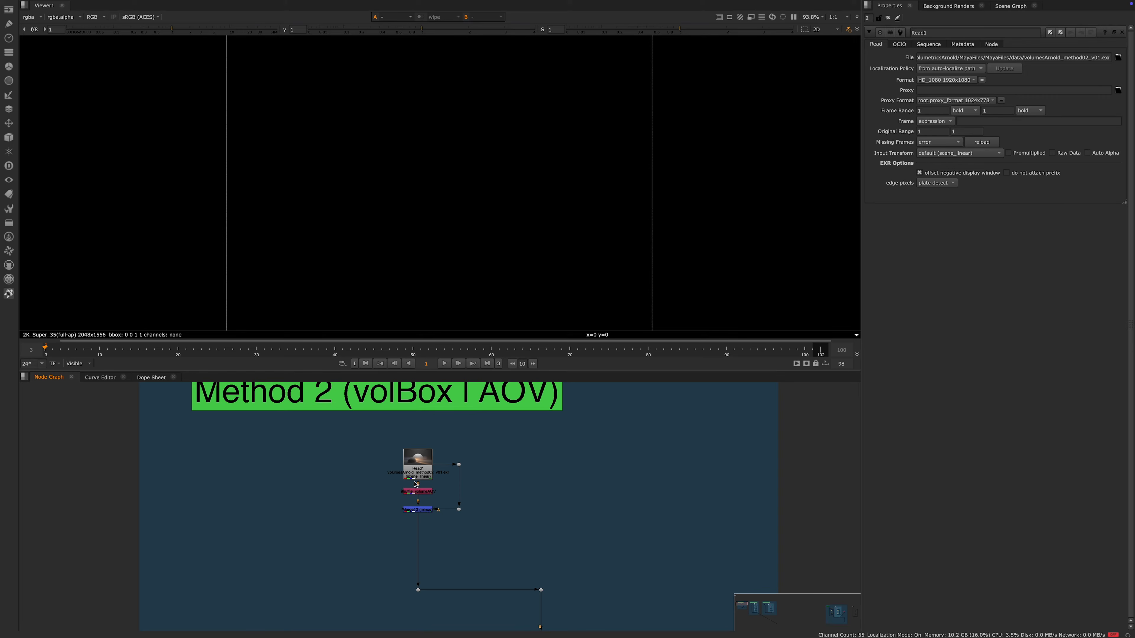
scroll(413, 472, up, 2)
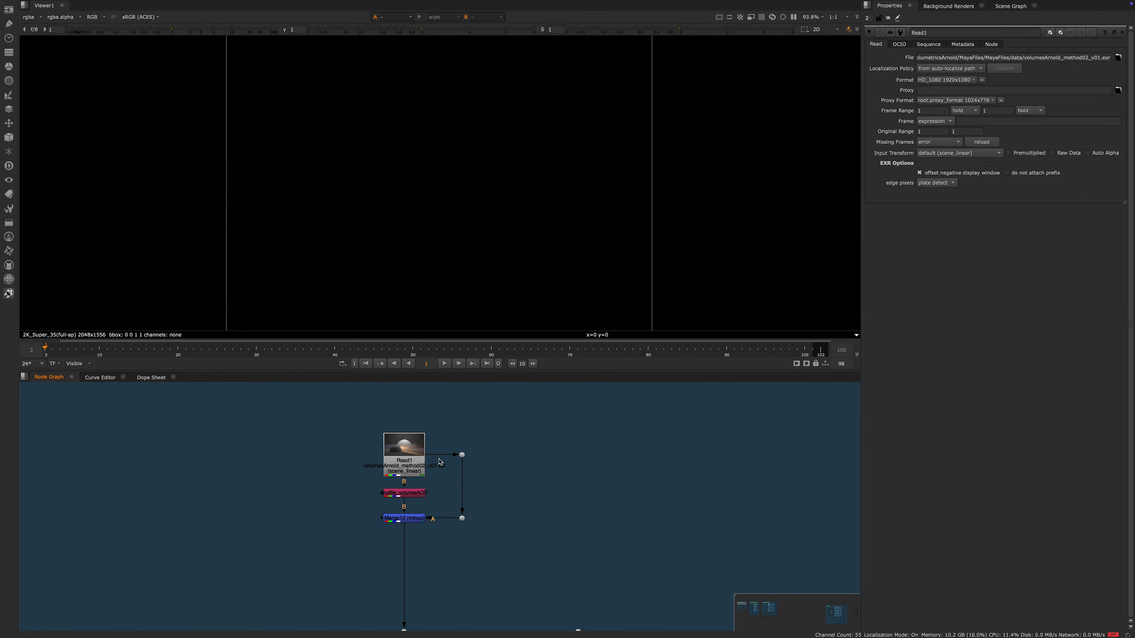
scroll(415, 458, up, 2)
scroll(398, 444, down, 2)
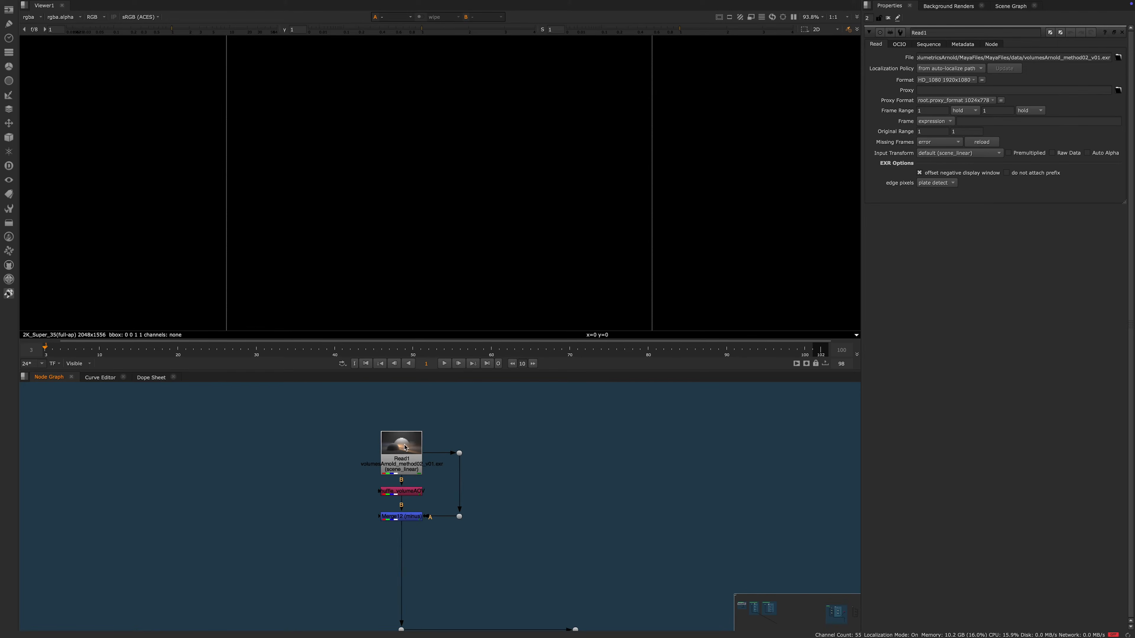
double_click(398, 495)
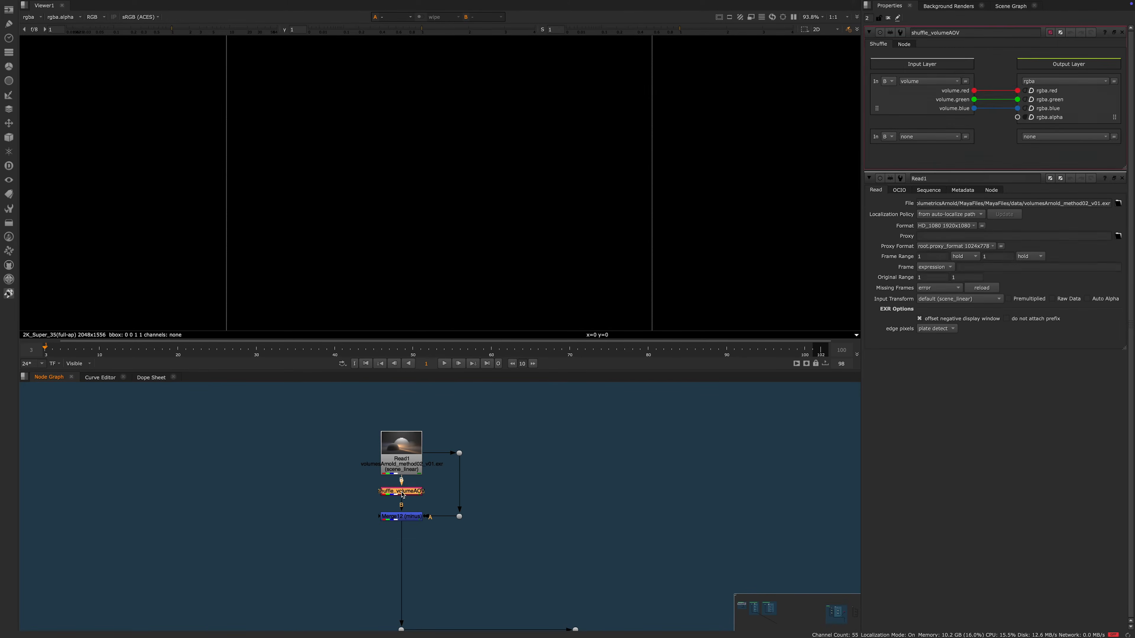
key(1)
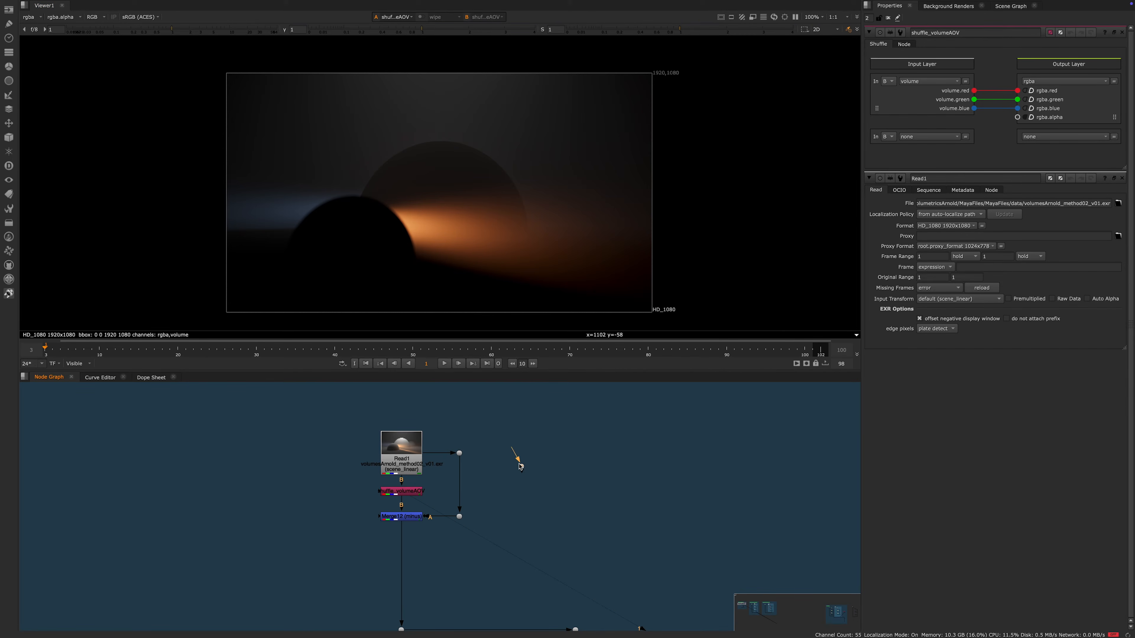
Step: Delete the loose Dot beside the Read1 tree and view the beauty render from the side branch's Dot
drag(563, 425, 497, 487)
key(Delete)
middle_drag(480, 423, 510, 420)
drag(523, 428, 476, 489)
key(1)
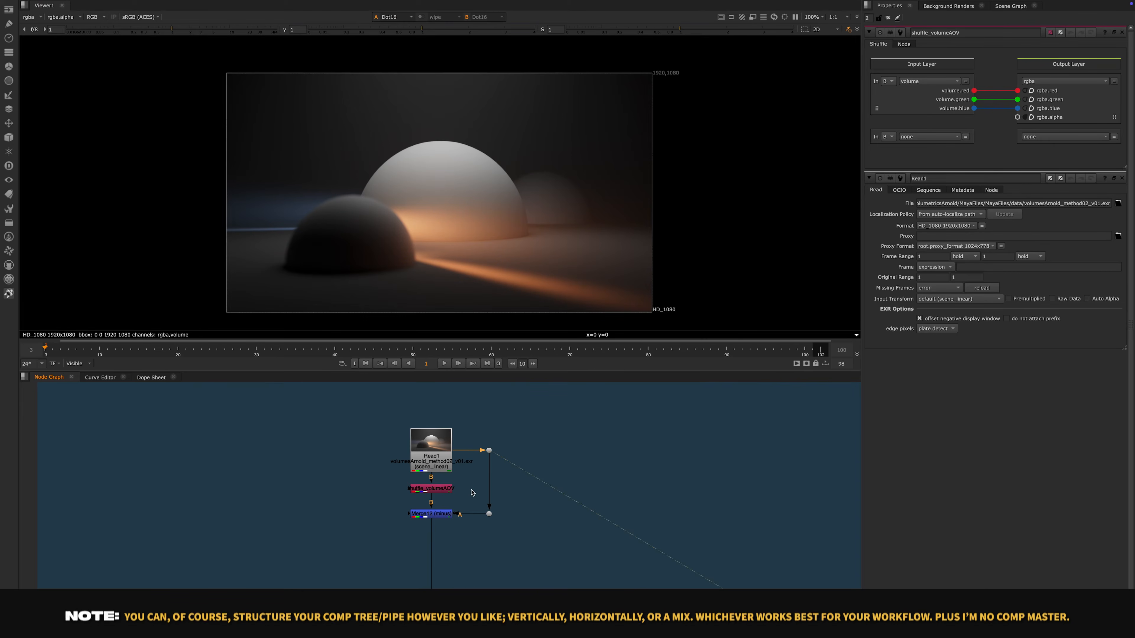
Step: Try shifting the Merge12 minus node sideways and undo the move
scroll(489, 533, up, 4)
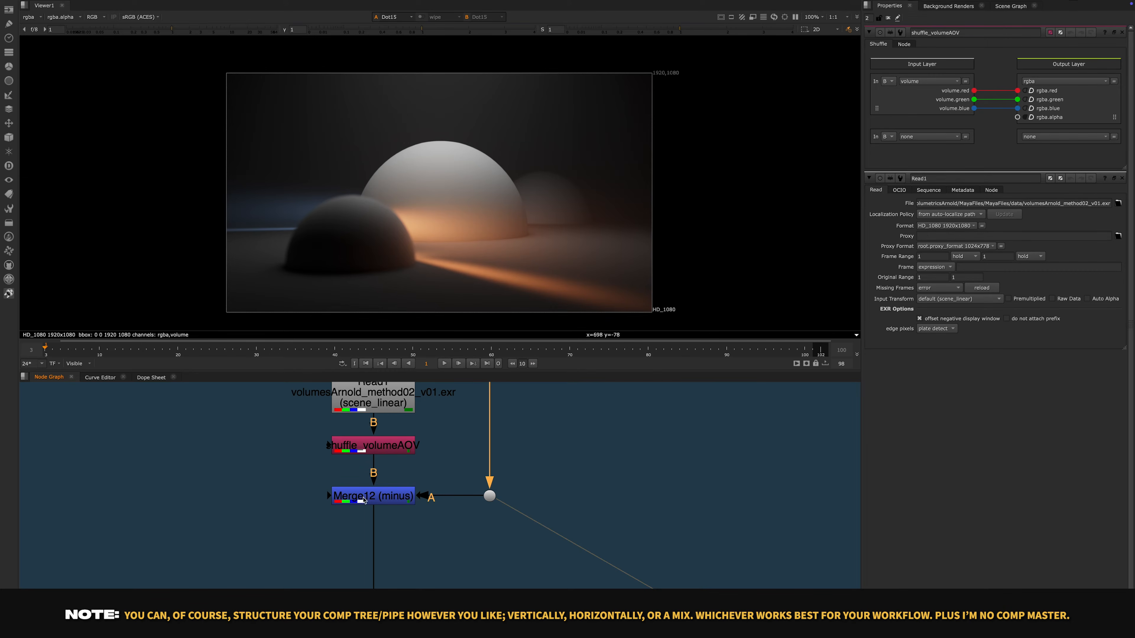
middle_drag(387, 481, 389, 495)
drag(379, 512, 353, 512)
key(super+z)
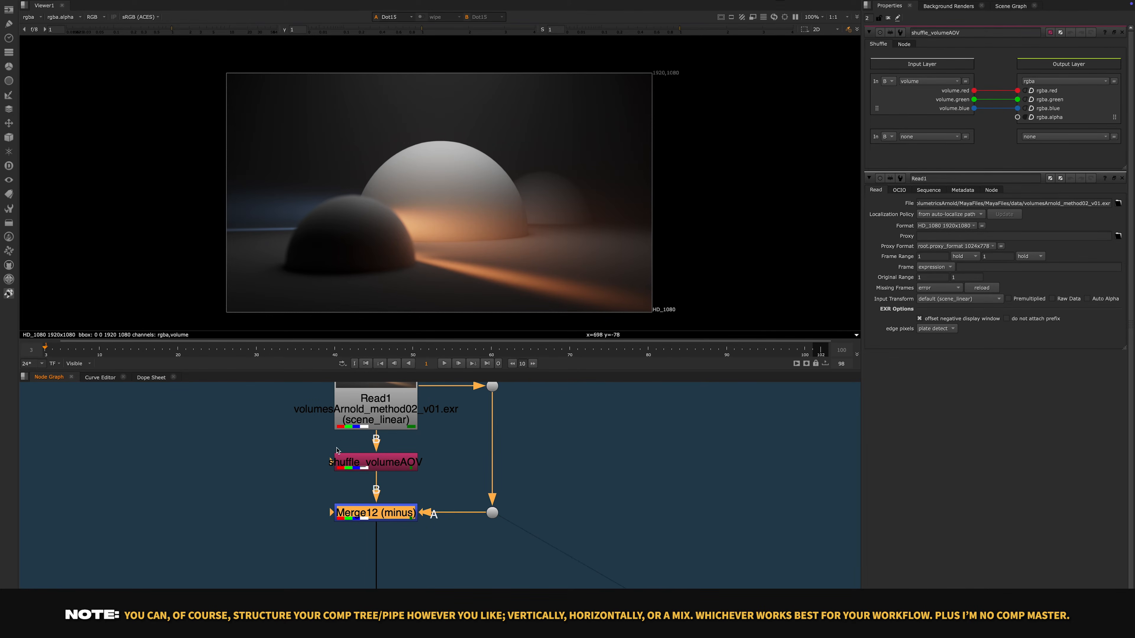
Step: View the shuffle_volumeAOV output and inspect its input layer choices
click(357, 461)
key(1)
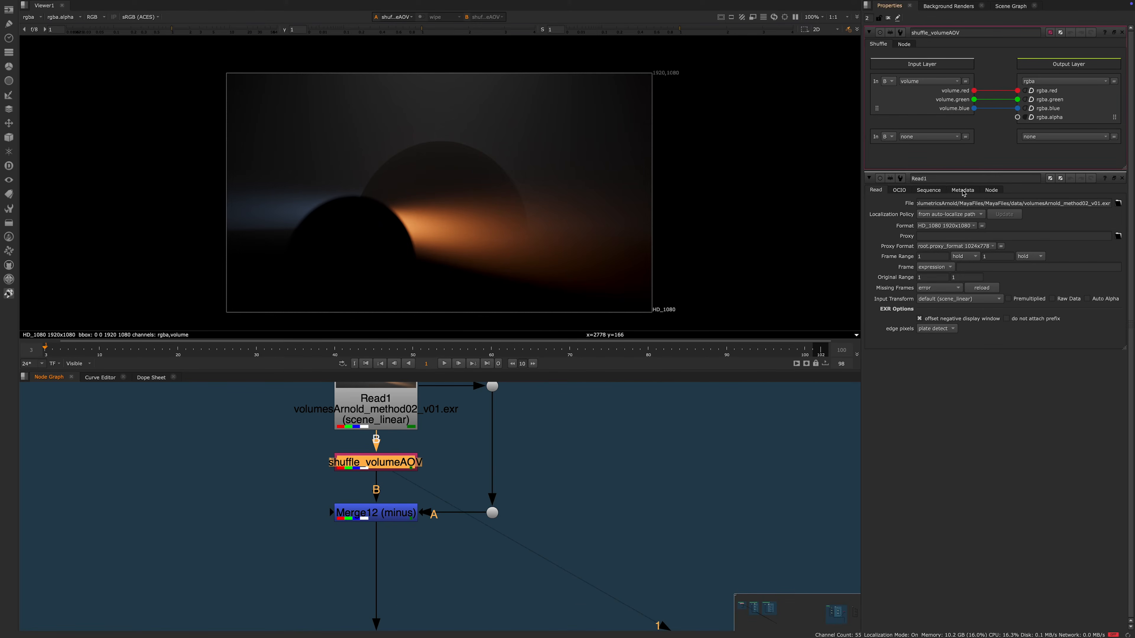
click(926, 82)
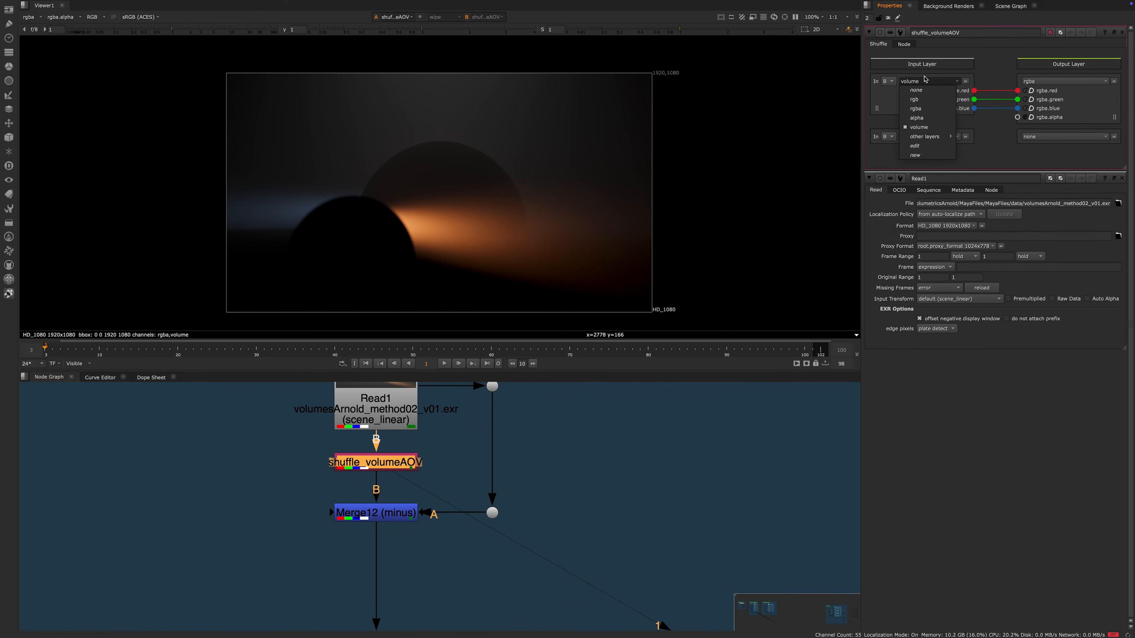
click(926, 70)
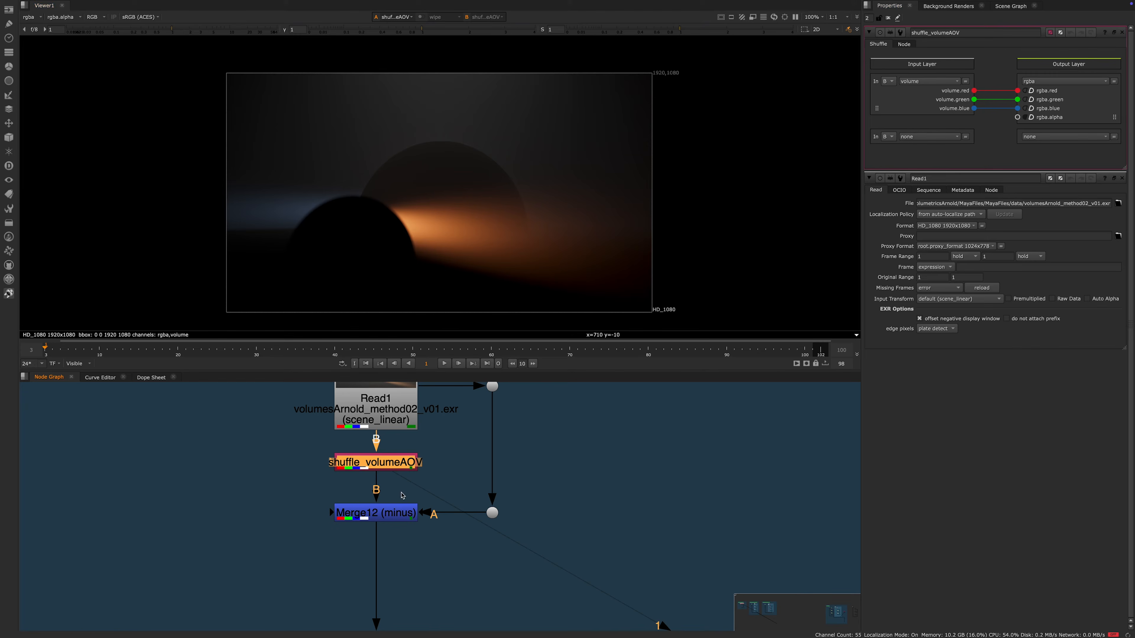
Step: View the Merge12 result, open its properties and inspect the available merge operations
click(398, 506)
key(1)
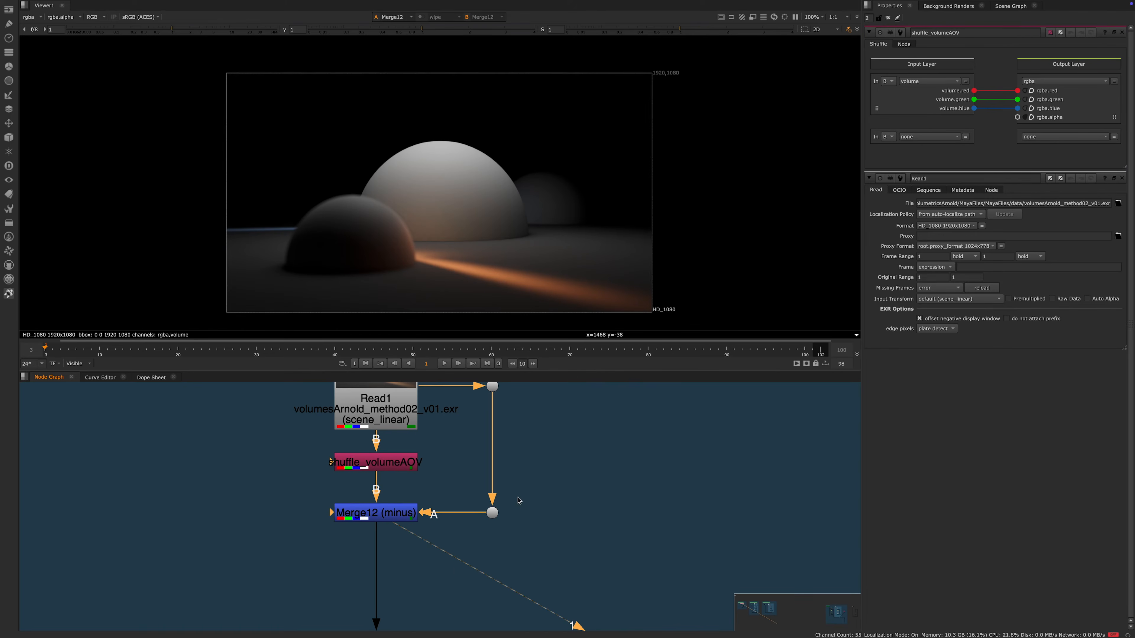
double_click(387, 511)
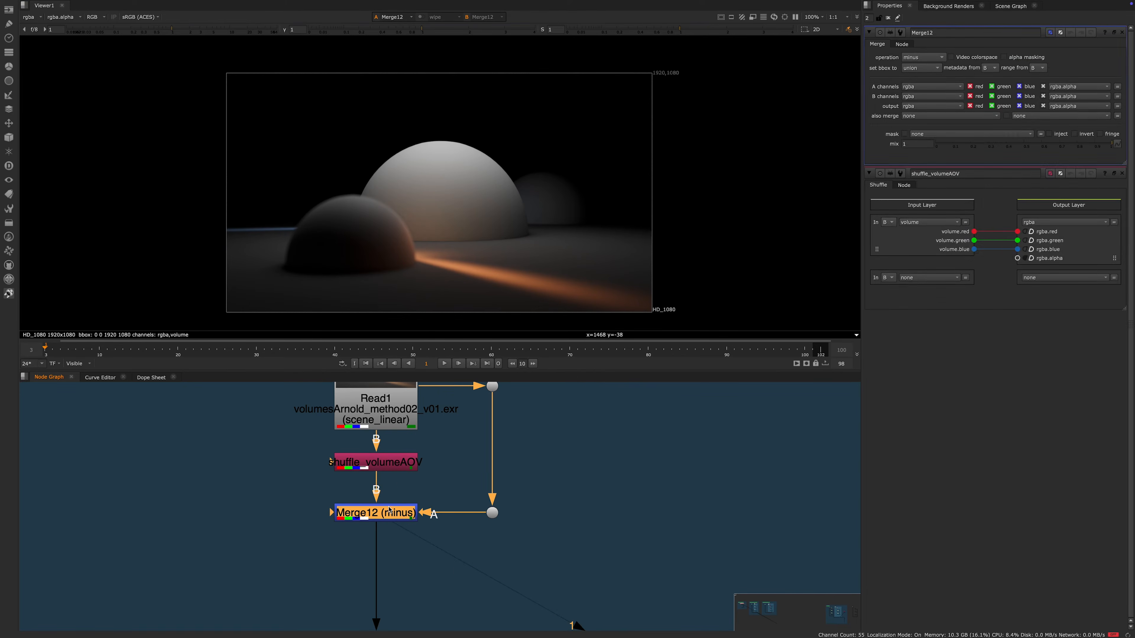
click(922, 57)
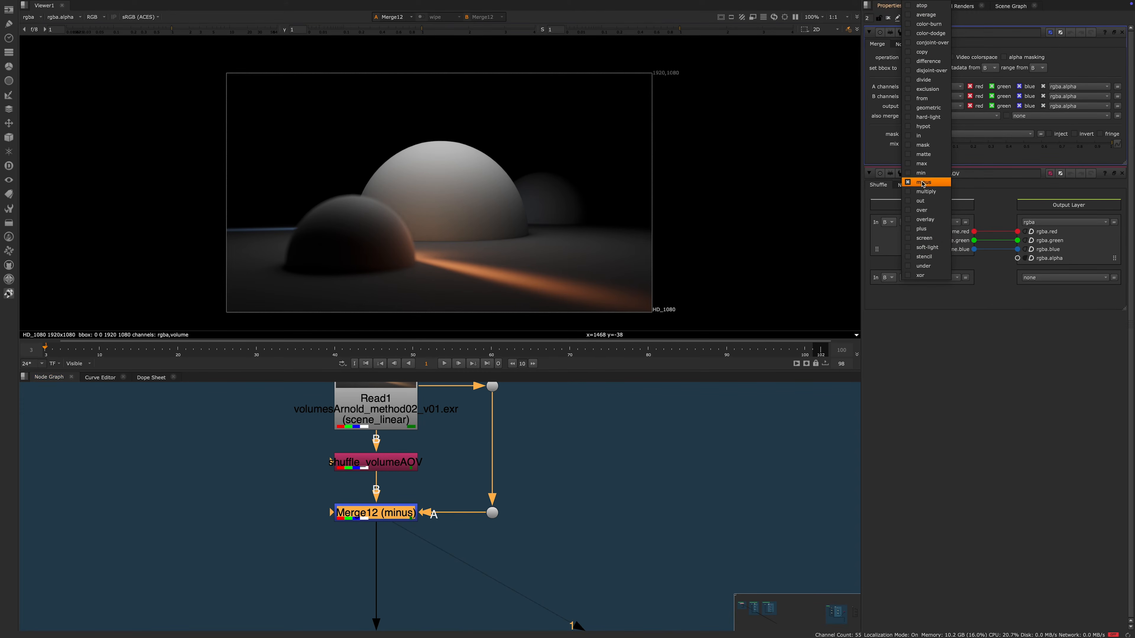
click(564, 531)
Step: Compare the volume AOV, the beauty render from the side Dot and the Merge12 minus result
click(397, 462)
key(1)
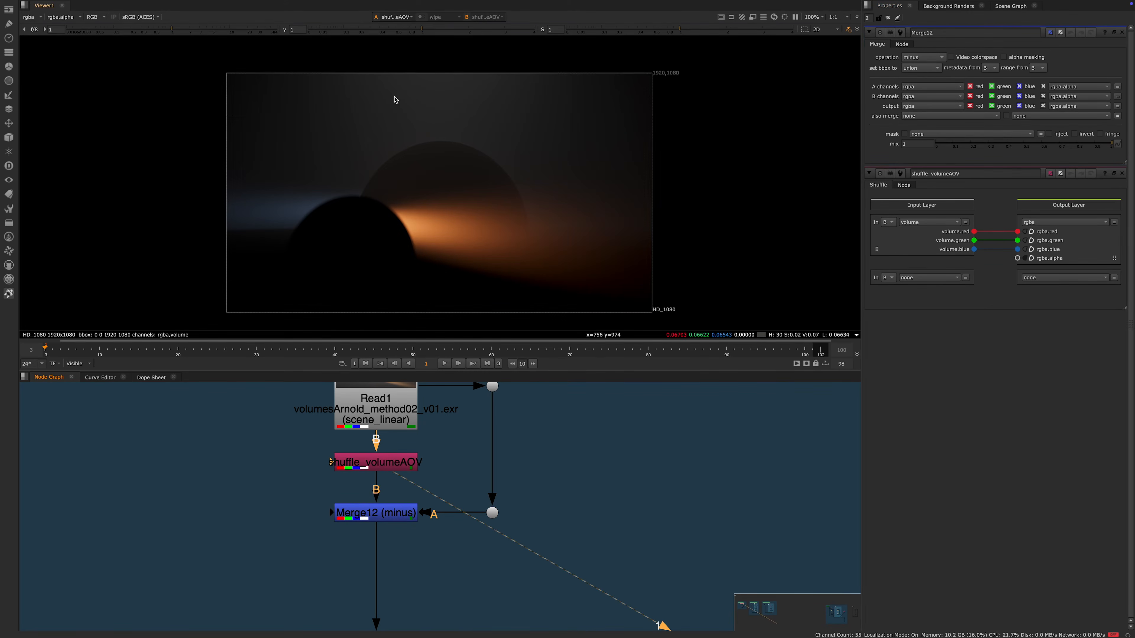
click(492, 513)
key(1)
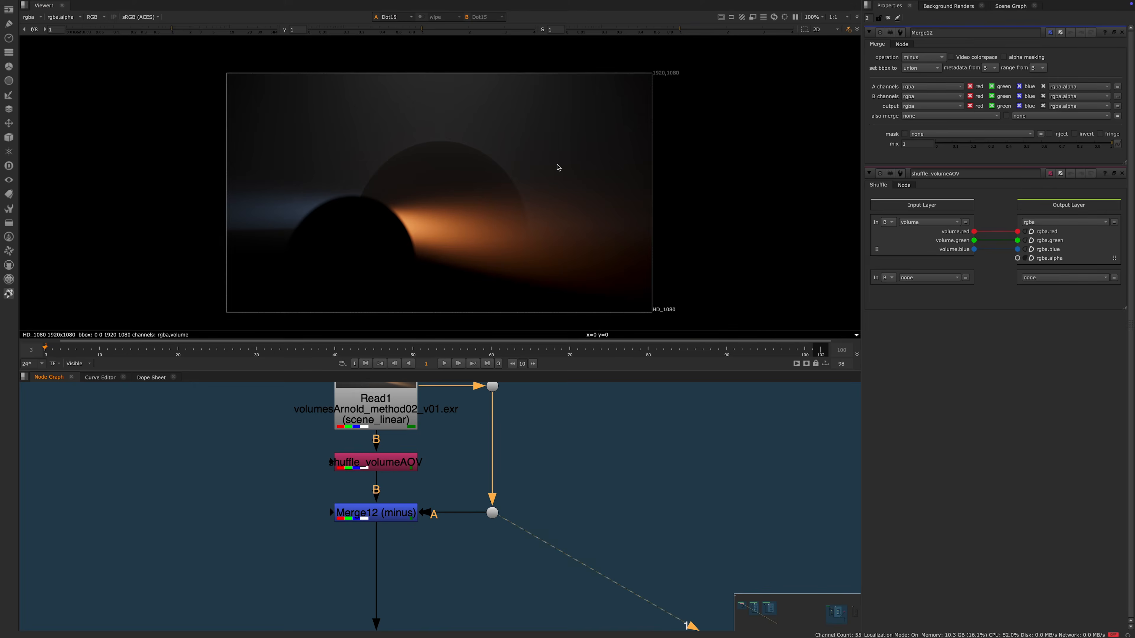
click(404, 513)
key(1)
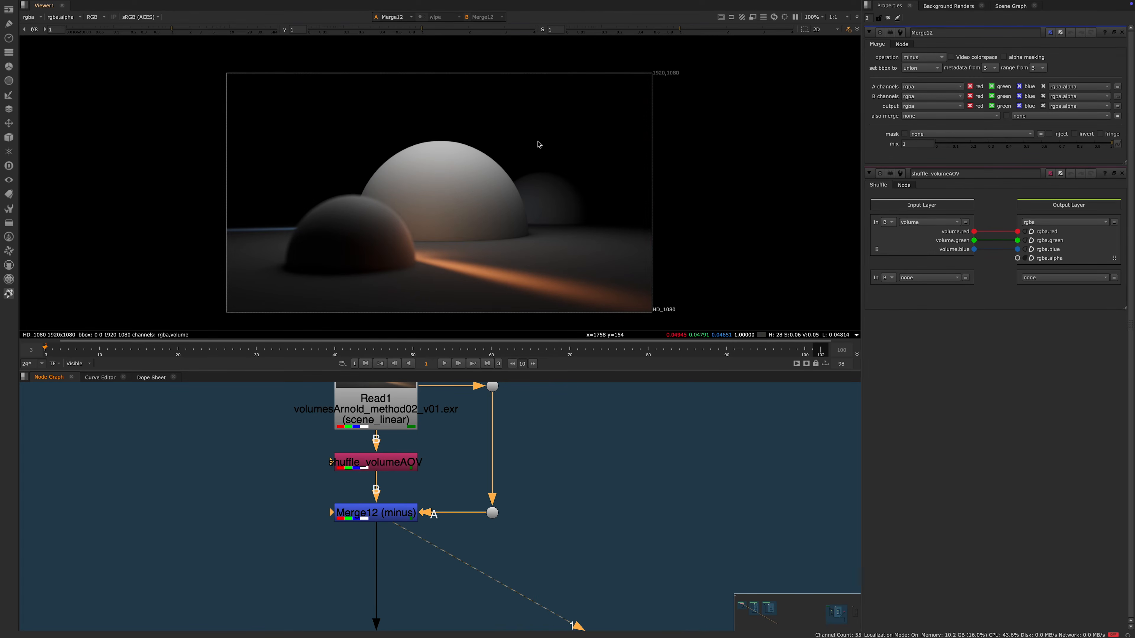
Step: Duplicate the shuffle_volumeAOV node and place the copy beside the lower volume branch
scroll(367, 94, down, 3)
scroll(393, 195, up, 2)
scroll(393, 194, up, 2)
scroll(362, 179, down, 1)
scroll(454, 498, down, 3)
middle_drag(453, 587, 425, 471)
scroll(425, 471, down, 3)
middle_drag(440, 529, 434, 597)
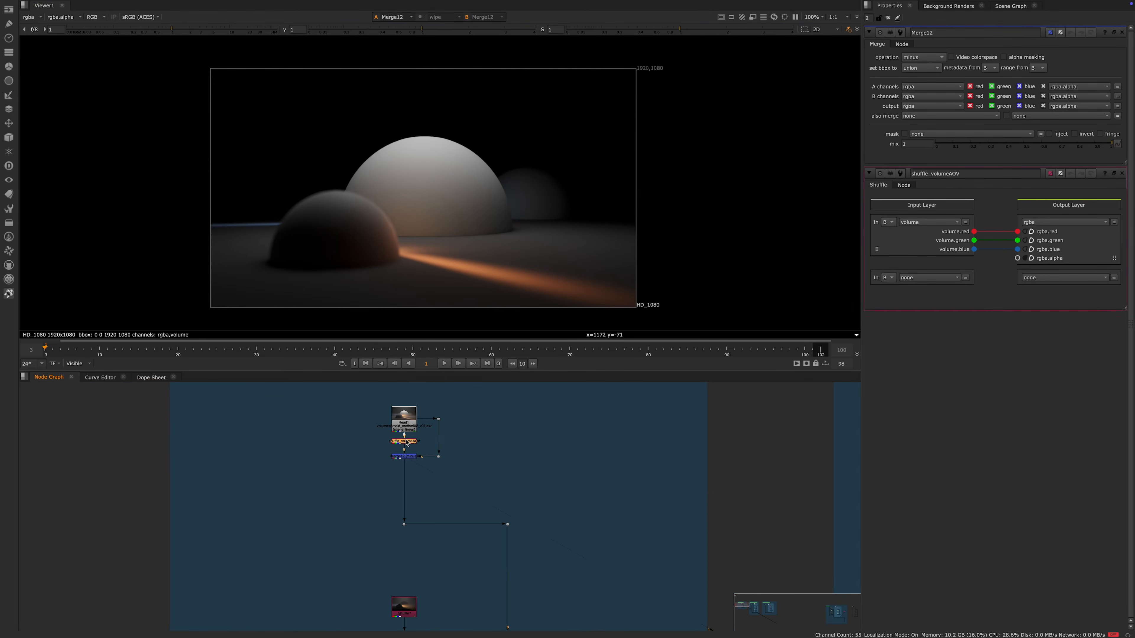
double_click(371, 487)
drag(372, 487, 361, 552)
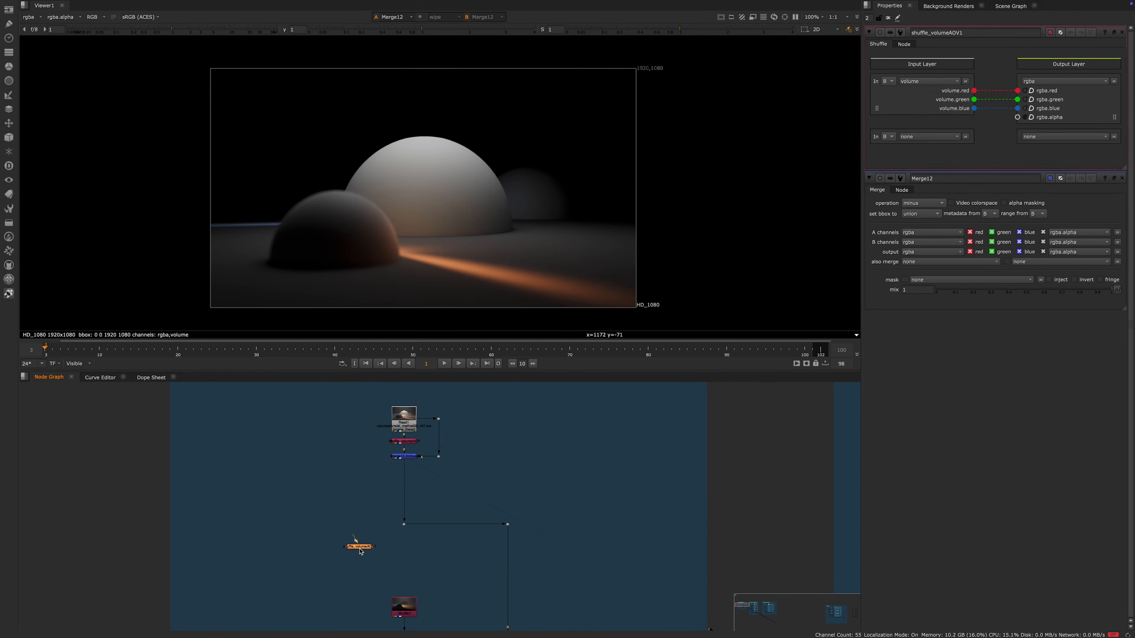
Step: Enable Postage Stamp and Hide Input on the duplicate shuffle above Shuffle7, and delete the duplicate
middle_drag(434, 565, 425, 497)
scroll(424, 497, up, 1)
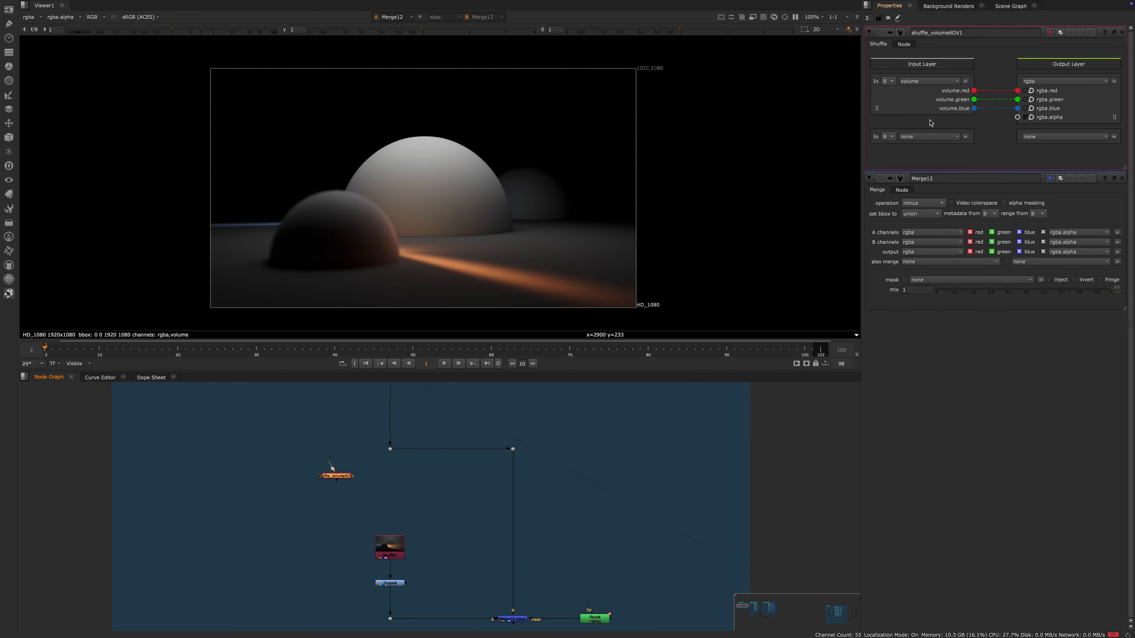
click(903, 44)
click(912, 140)
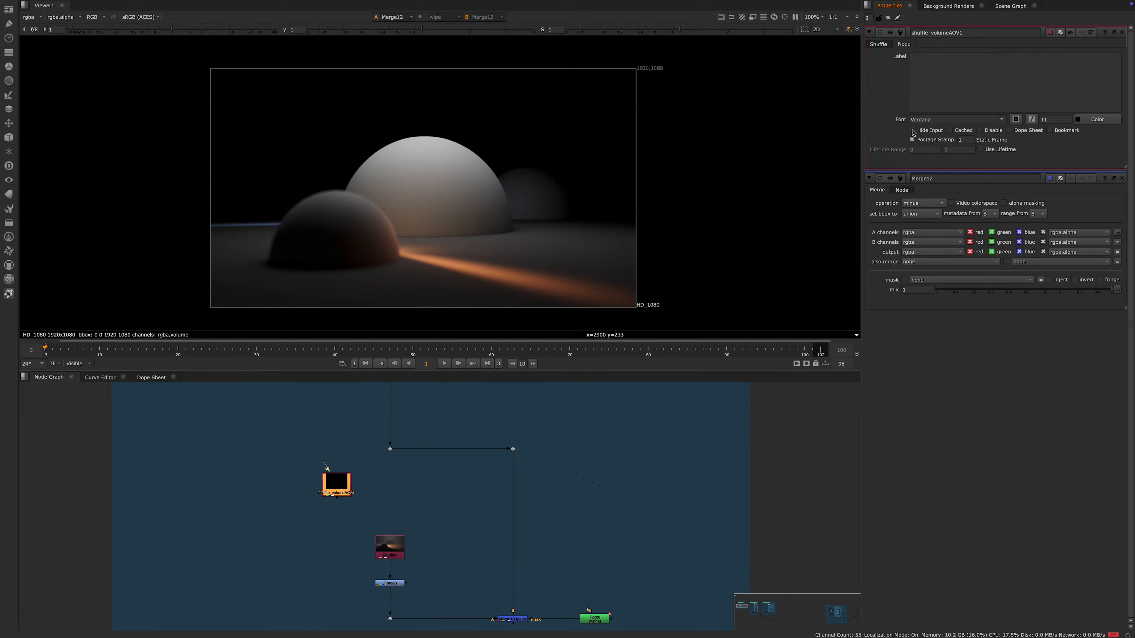
drag(341, 485, 395, 509)
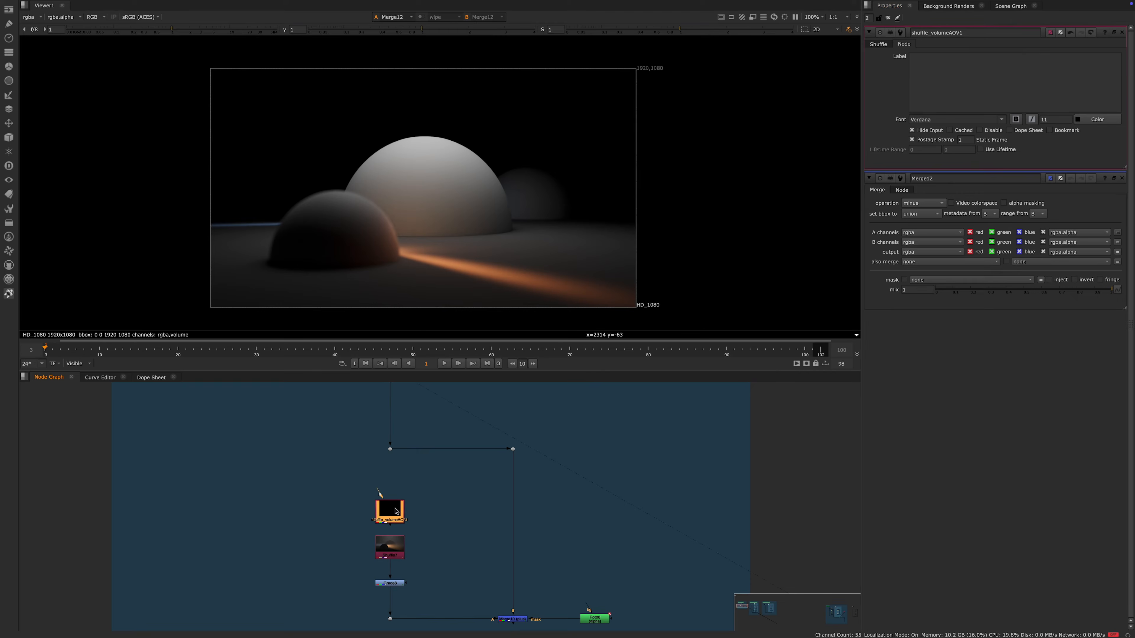
key(Delete)
Step: Open the properties of the Shuffle7 node above Grade8 and inspect its volume-to-rgba routing
double_click(390, 552)
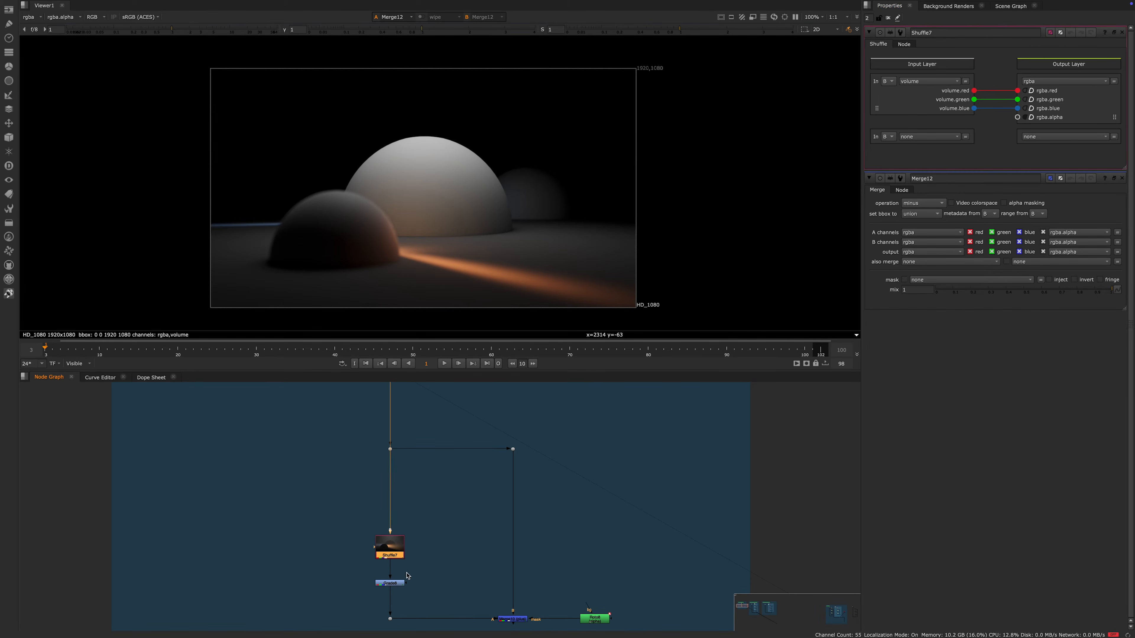
scroll(395, 554, up, 4)
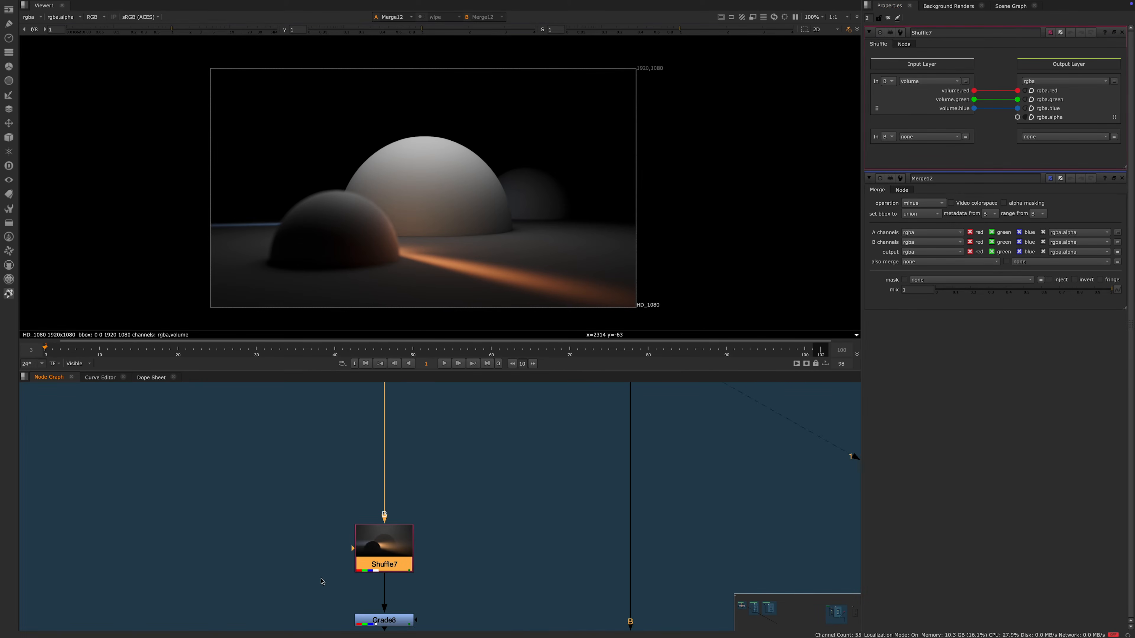
scroll(407, 567, down, 2)
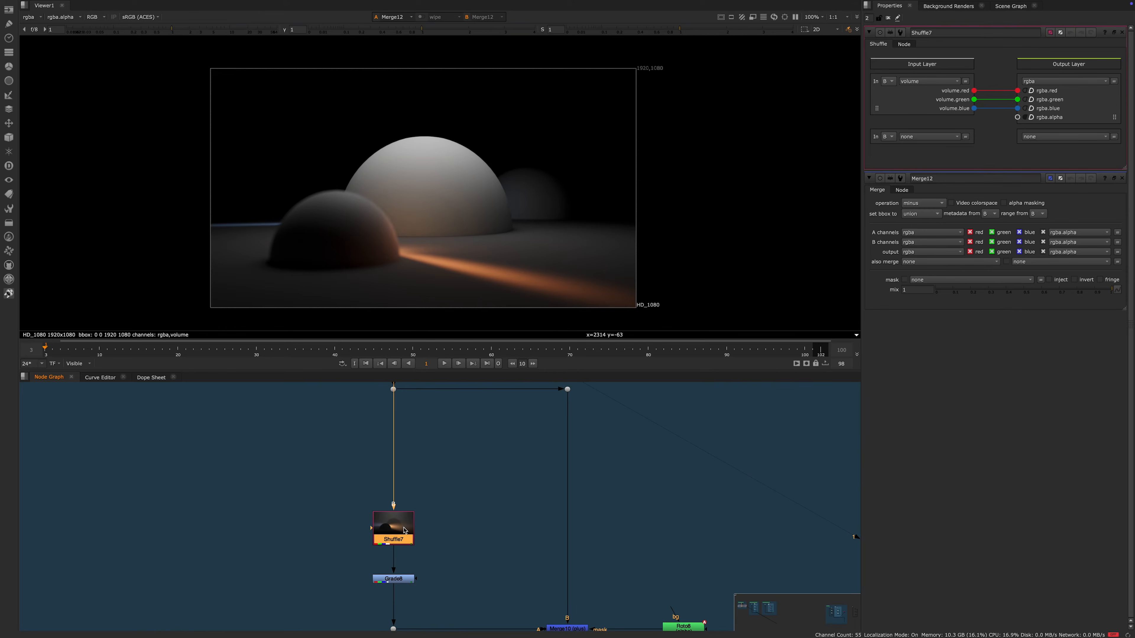
Step: Shift Shuffle7 aside from Grade8 and back to trace its hidden input, undoing and redoing the last move
drag(404, 531, 360, 530)
click(405, 526)
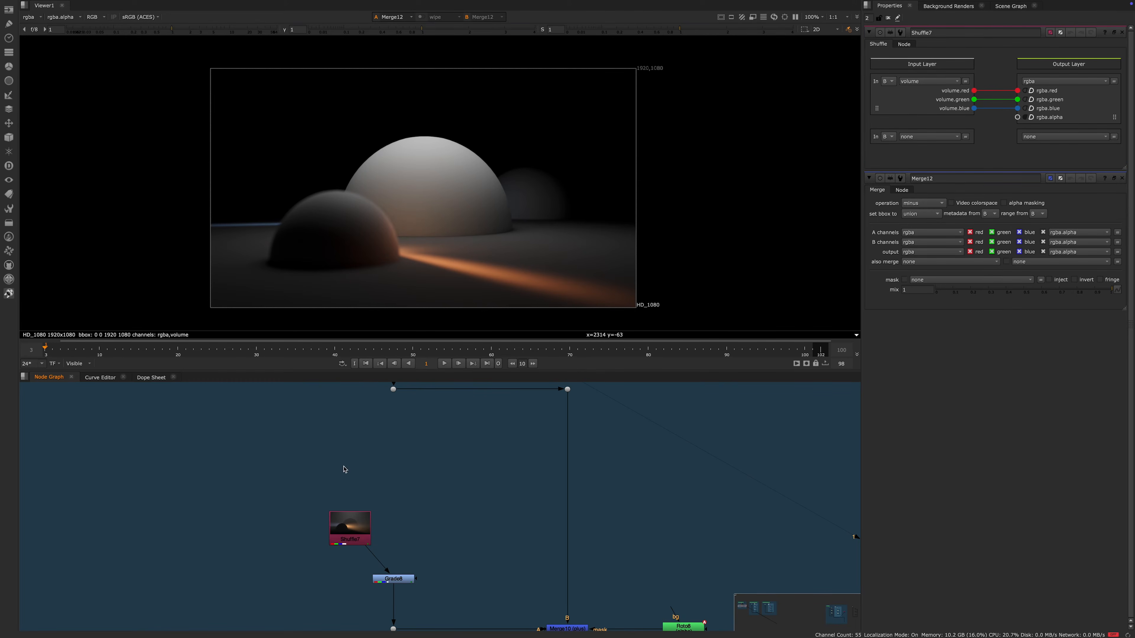
scroll(347, 474, down, 4)
middle_drag(405, 511, 358, 478)
scroll(352, 453, up, 5)
drag(346, 514, 397, 514)
scroll(343, 482, down, 3)
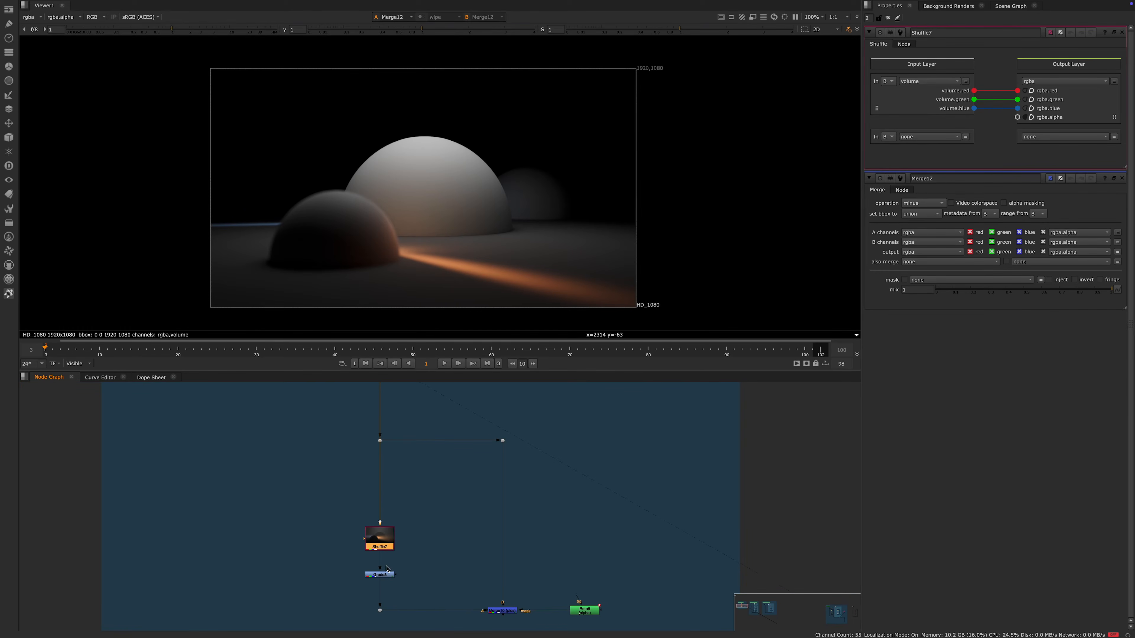
scroll(398, 523, up, 3)
scroll(351, 543, down, 5)
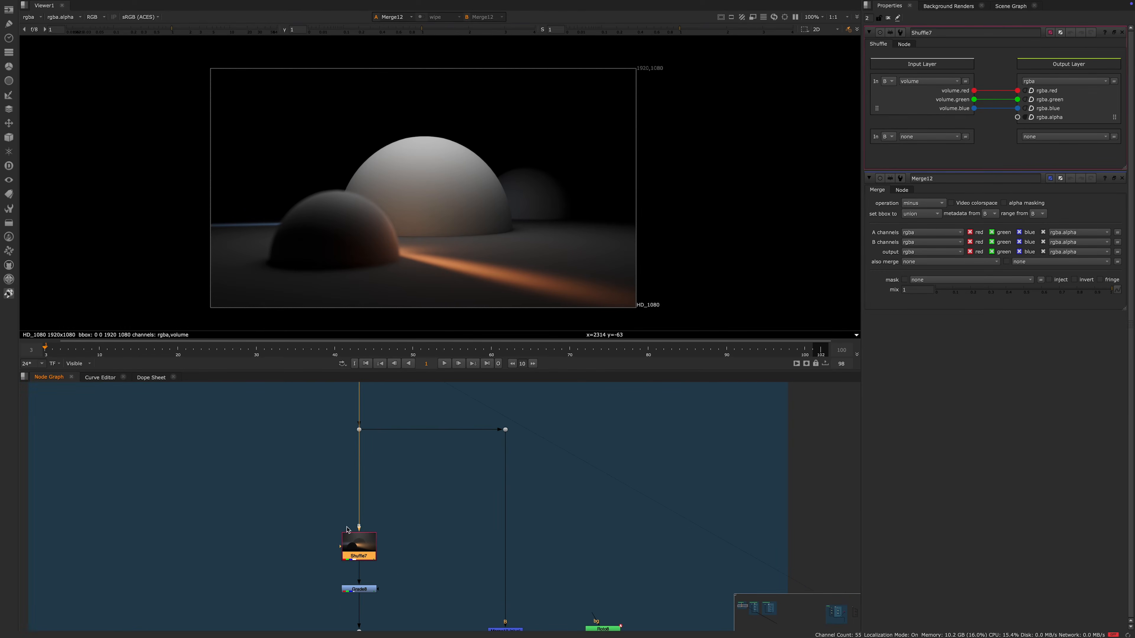
scroll(363, 522, up, 4)
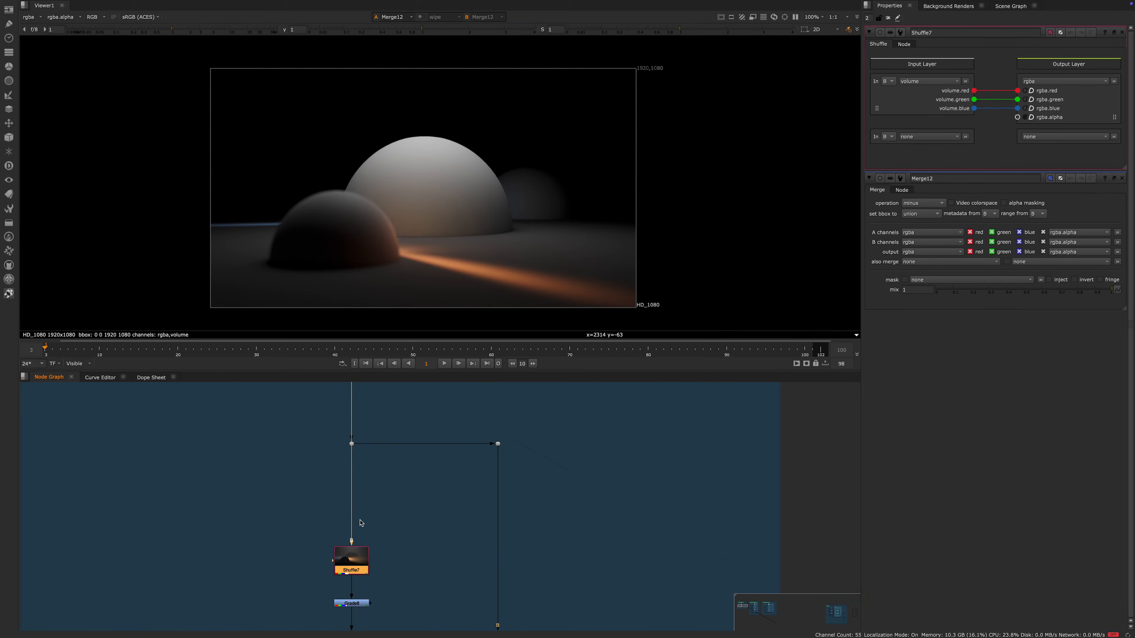
key(ctrl+z)
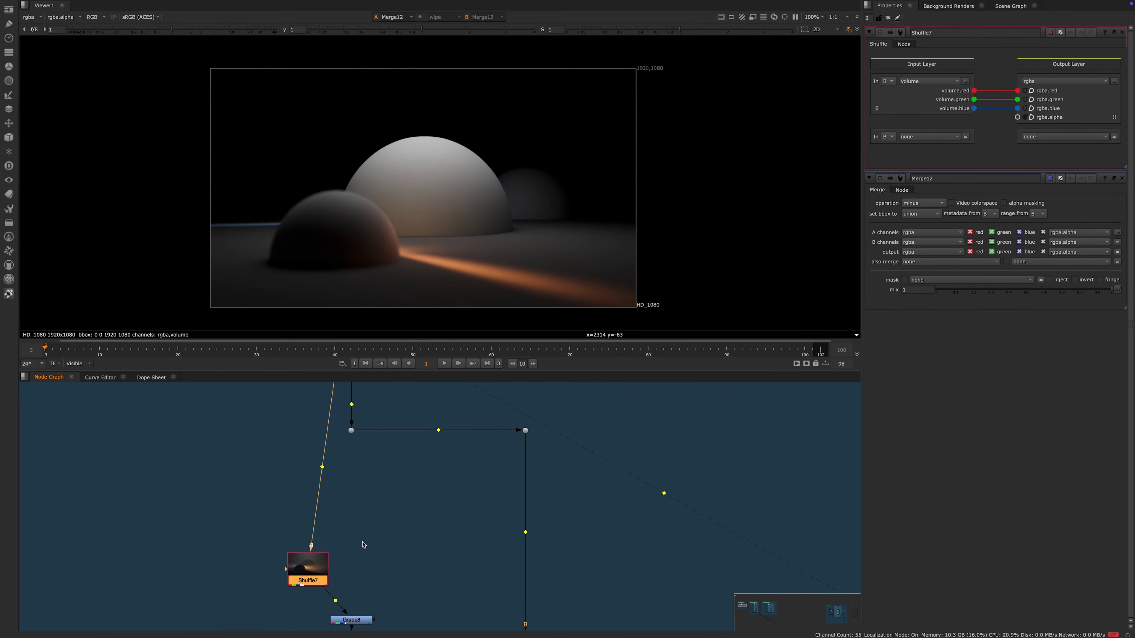
key(ctrl+y)
Step: Compare the Grade8 volume output with the Merge10 plus composite
scroll(377, 555, down, 4)
middle_drag(471, 570, 363, 521)
scroll(357, 519, up, 3)
middle_drag(276, 512, 333, 541)
drag(309, 476, 262, 555)
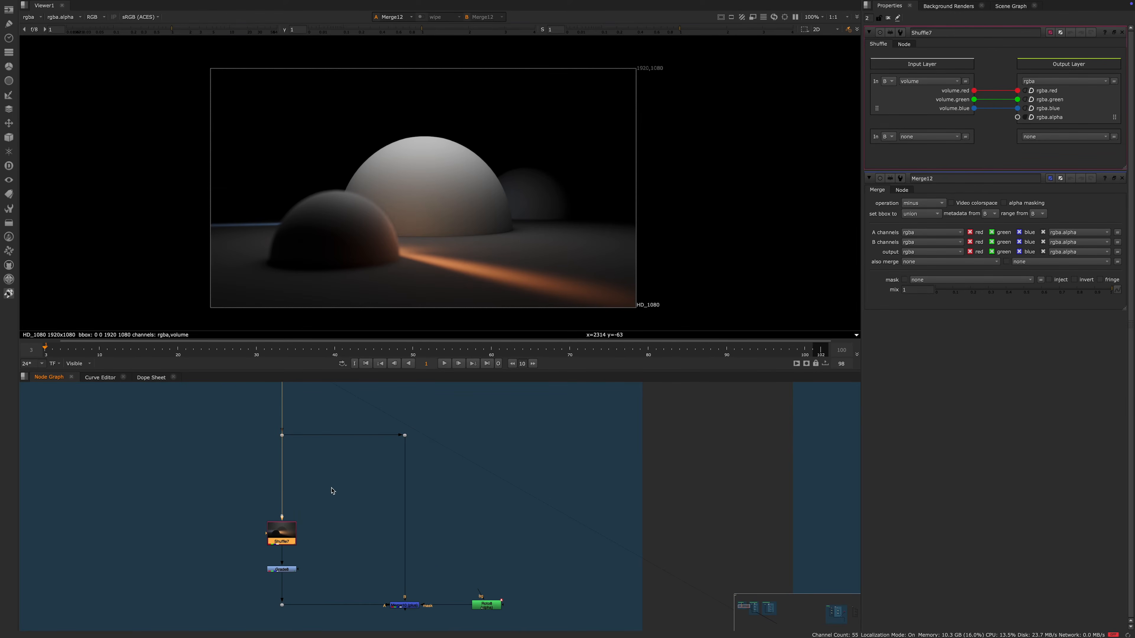
scroll(272, 548, down, 2)
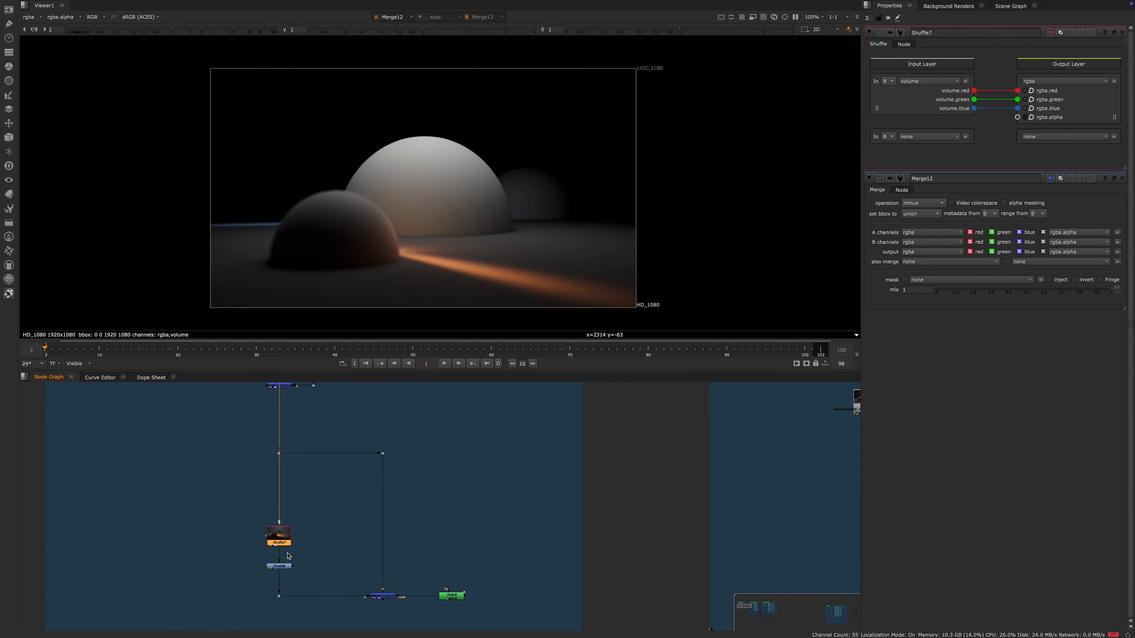
click(286, 567)
key(1)
click(382, 596)
key(1)
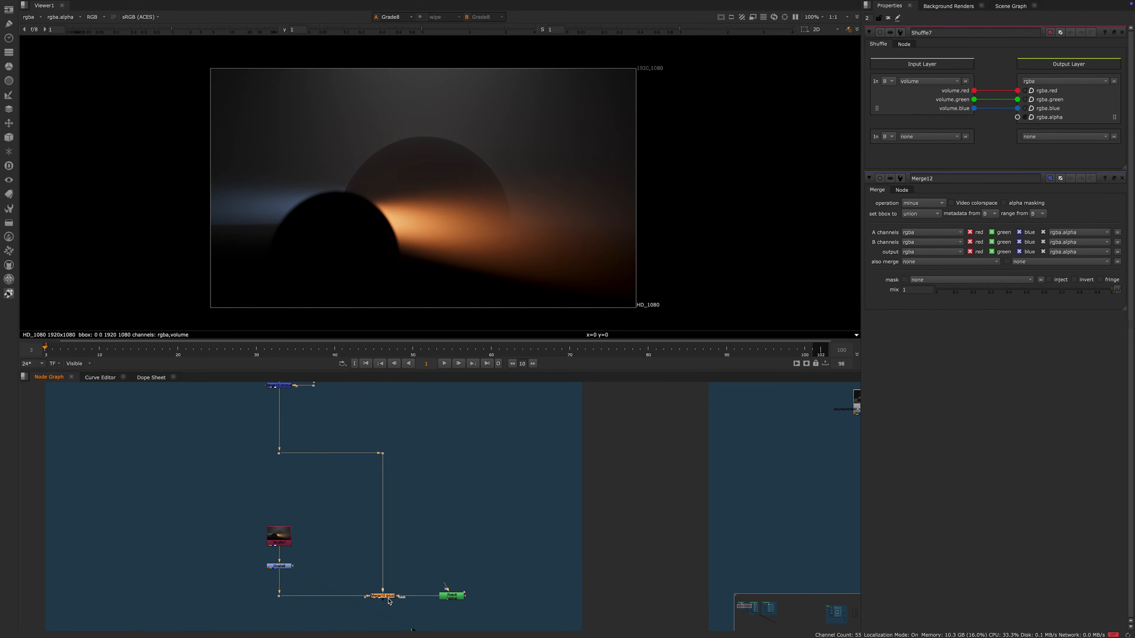
scroll(402, 597, up, 3)
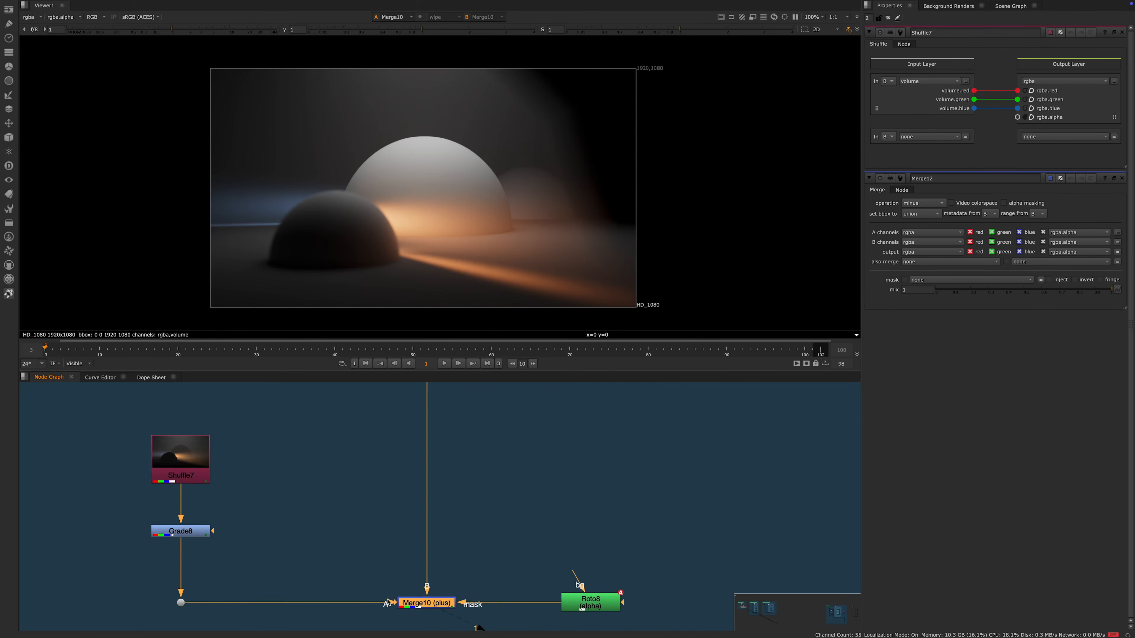
Step: Open the Merge10 plus node's properties and view the outputs of the Read1 branch
double_click(422, 603)
scroll(420, 508, down, 5)
drag(465, 421, 374, 486)
key(1)
scroll(366, 422, up, 4)
scroll(366, 419, up, 1)
click(365, 419)
key(1)
Step: View the output of the Merge10 plus composite
click(358, 462)
scroll(393, 449, down, 4)
middle_drag(453, 560, 405, 507)
scroll(405, 507, up, 3)
click(408, 545)
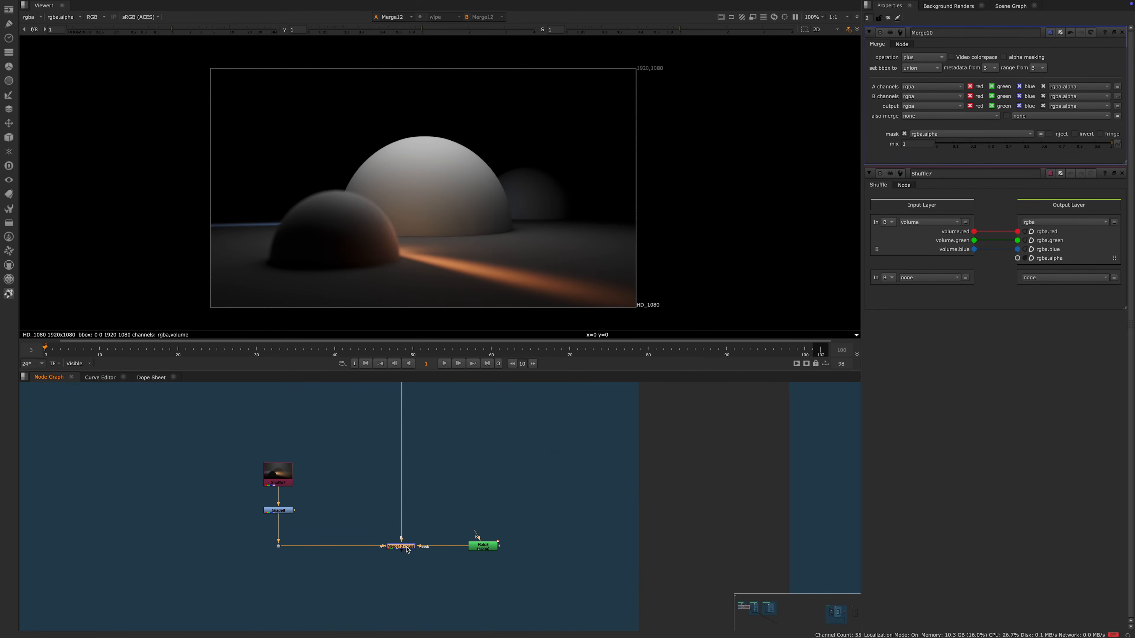
key(1)
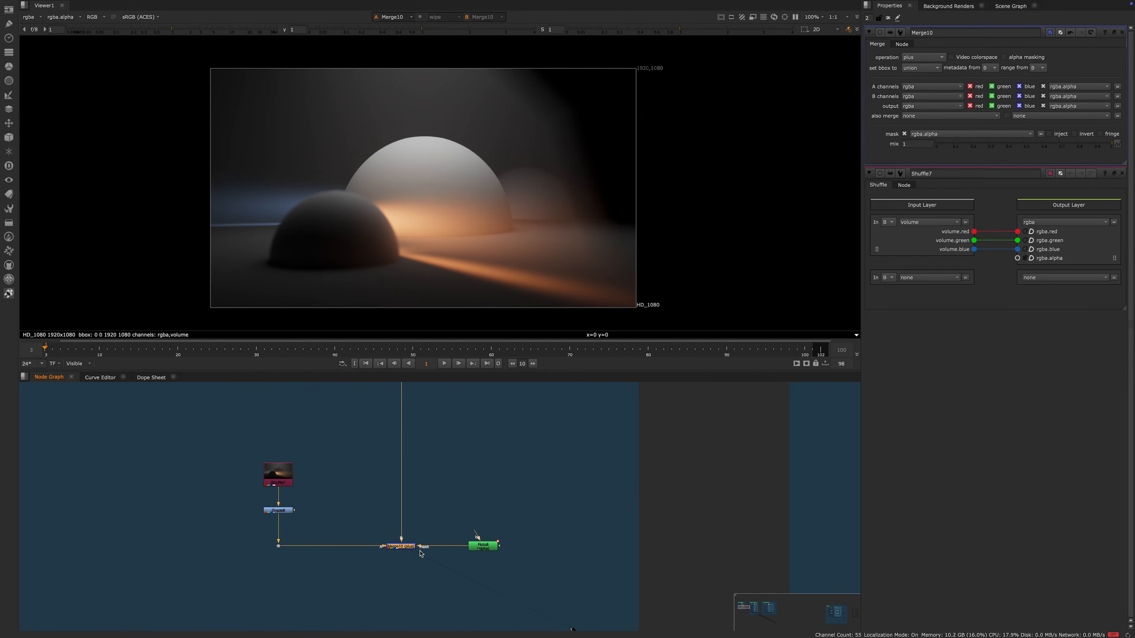
Step: Compare the Roto8 alpha mask output with the Merge10 plus composite it masks
scroll(405, 534, up, 2)
click(551, 552)
key(1)
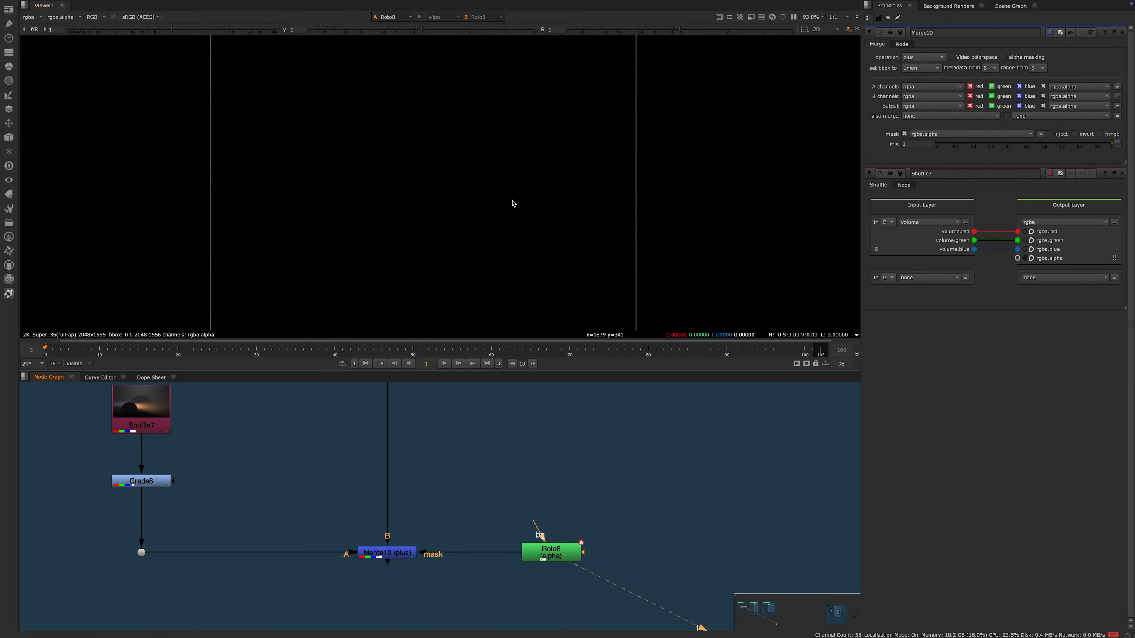
click(374, 553)
key(1)
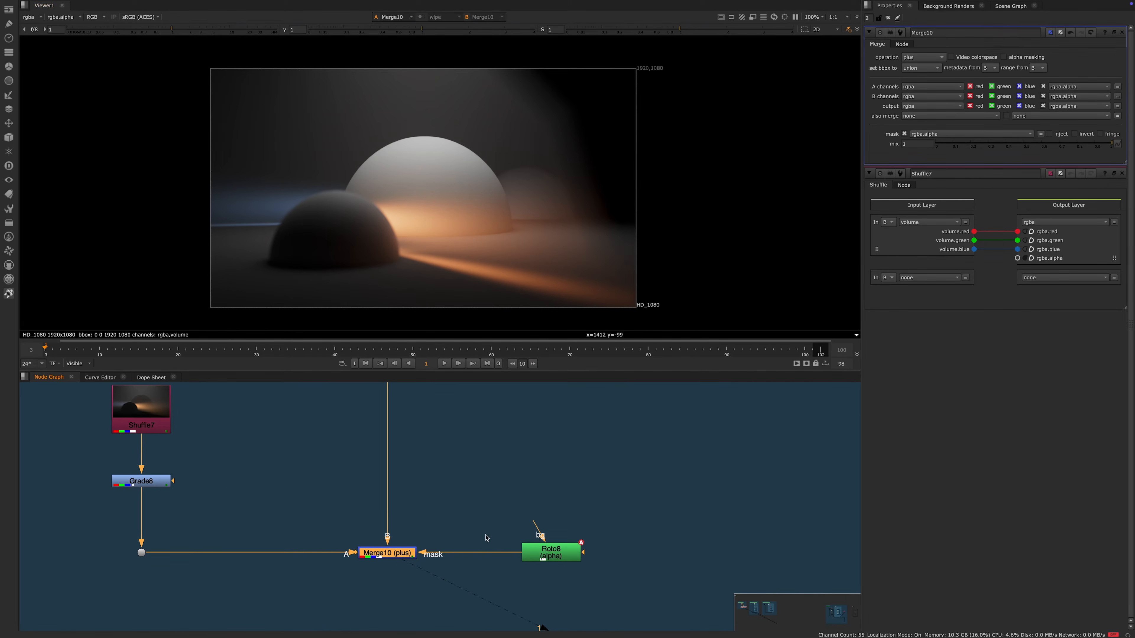
Step: View the Grade8 volume output on its own and return to the Merge10 plus composite
scroll(338, 565, down, 3)
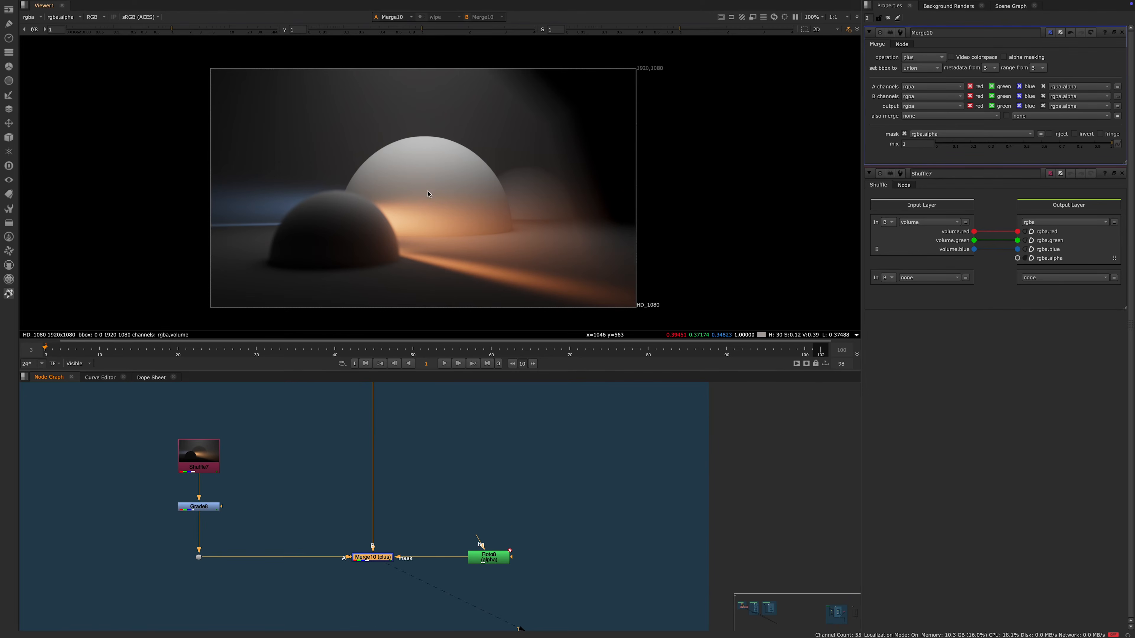
middle_drag(344, 422, 357, 482)
click(226, 567)
key(1)
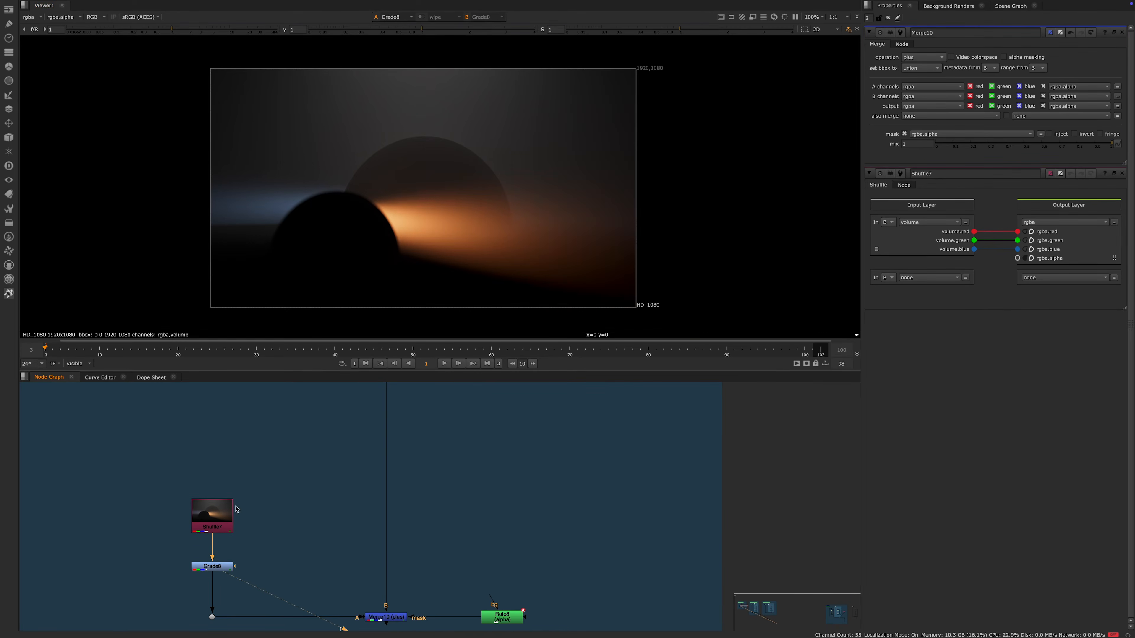
middle_drag(291, 565, 326, 523)
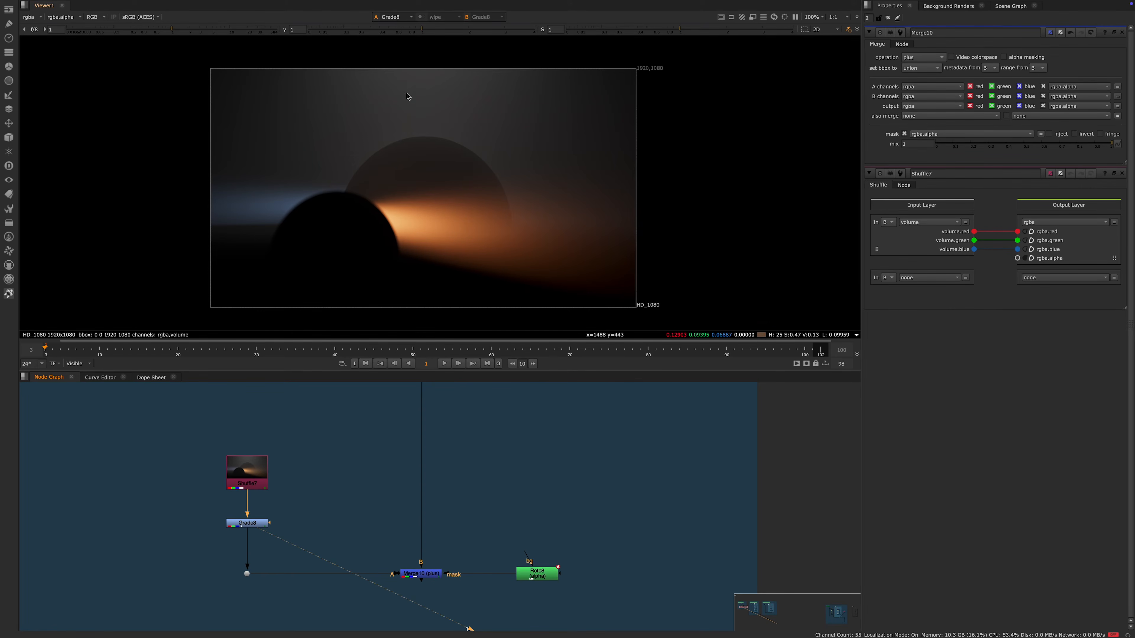
middle_drag(456, 549, 415, 531)
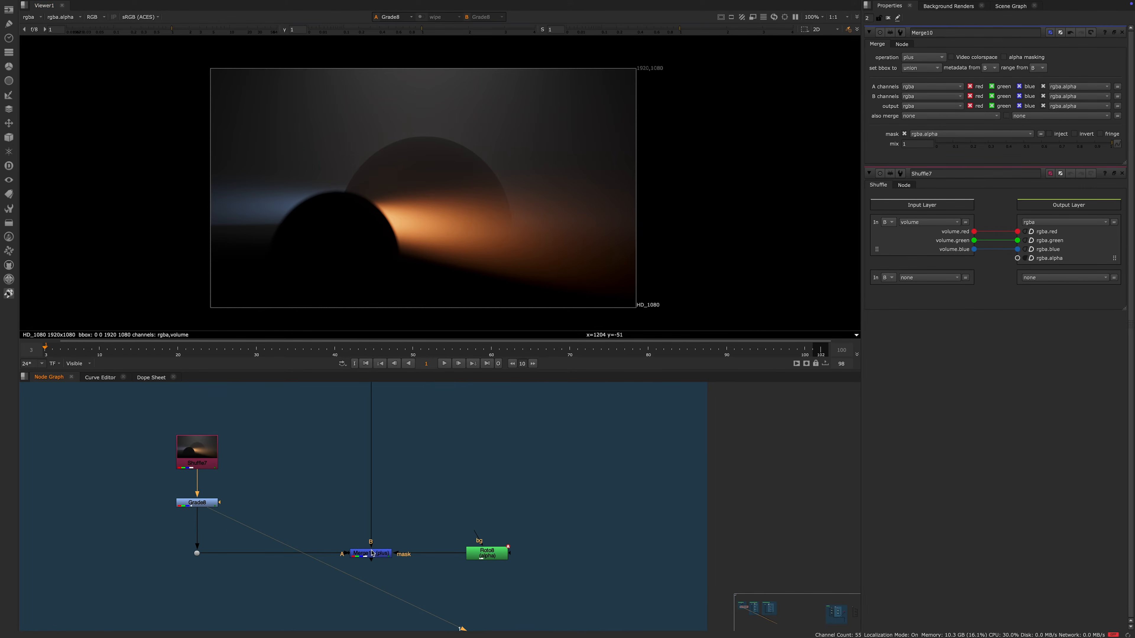
key(1)
scroll(357, 586, up, 3)
Step: Add an example Roto node near the mask input of Merge10 and delete it again
key(Tab)
text(roto)
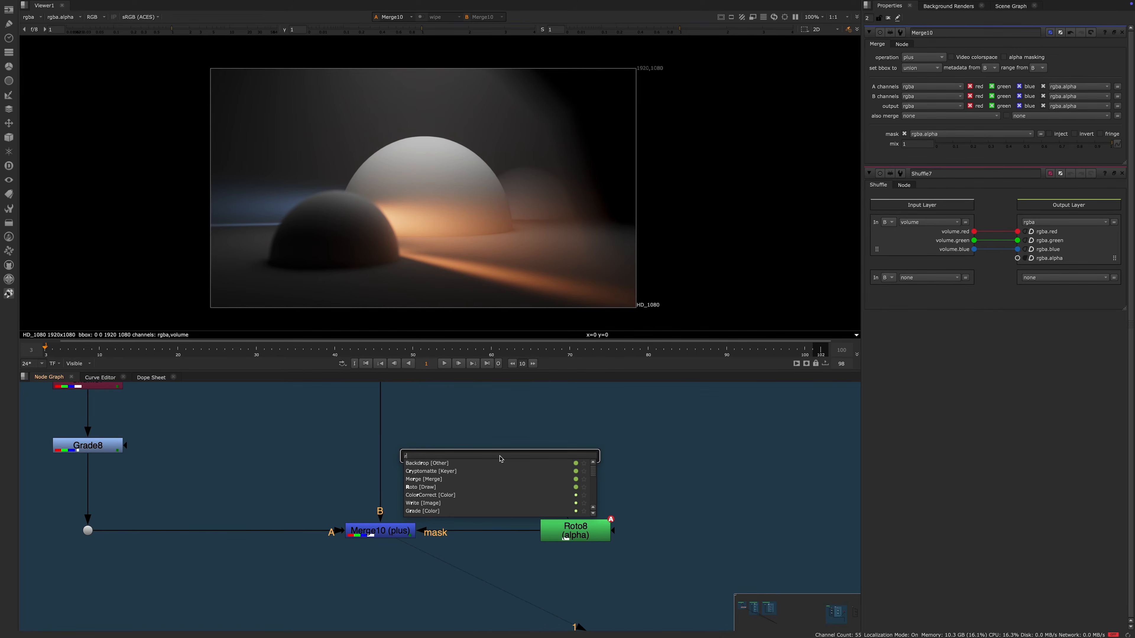
key(Return)
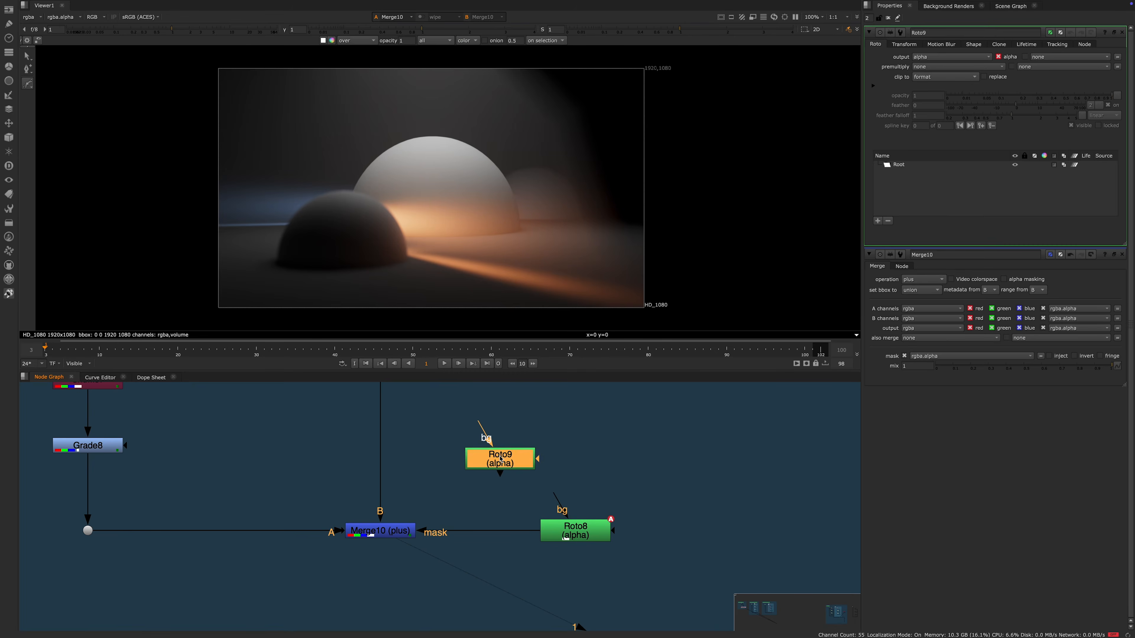
key(Delete)
drag(437, 536, 519, 582)
drag(419, 530, 545, 532)
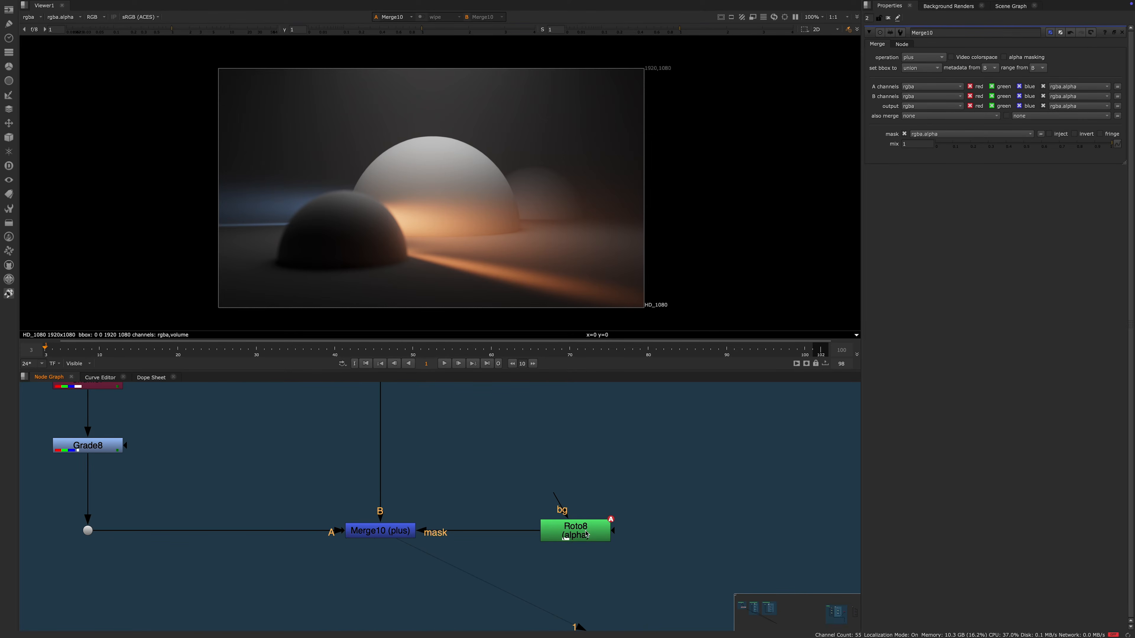
Step: Open the Roto8 node's properties and select its Root layer to display the mask shape over the image
double_click(575, 531)
middle_drag(547, 111, 530, 136)
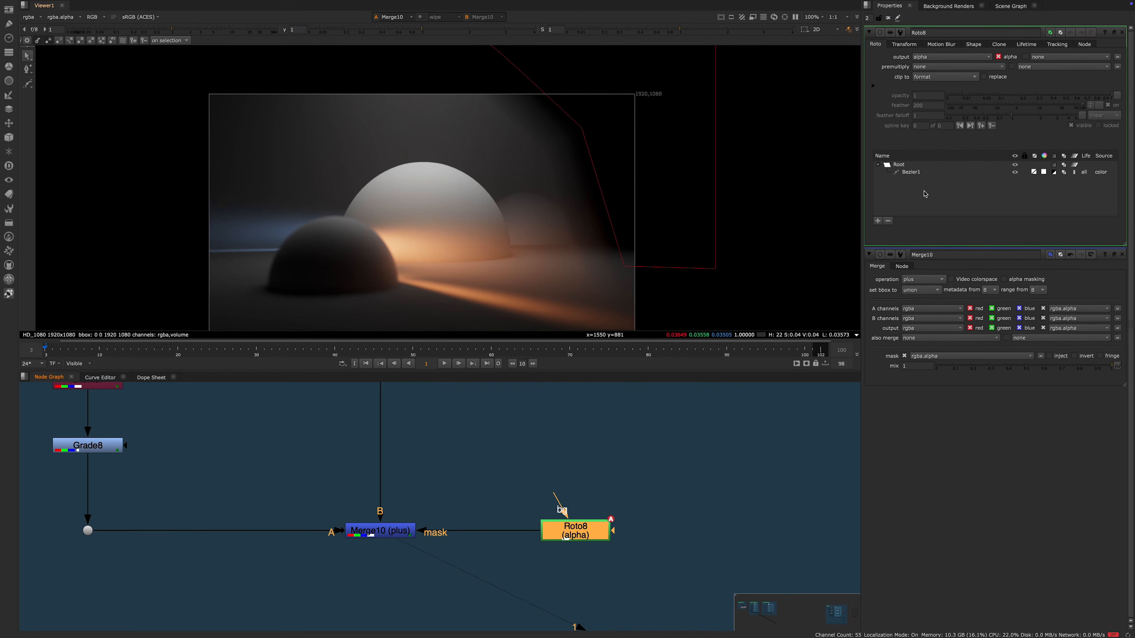
click(900, 164)
middle_drag(665, 162, 657, 169)
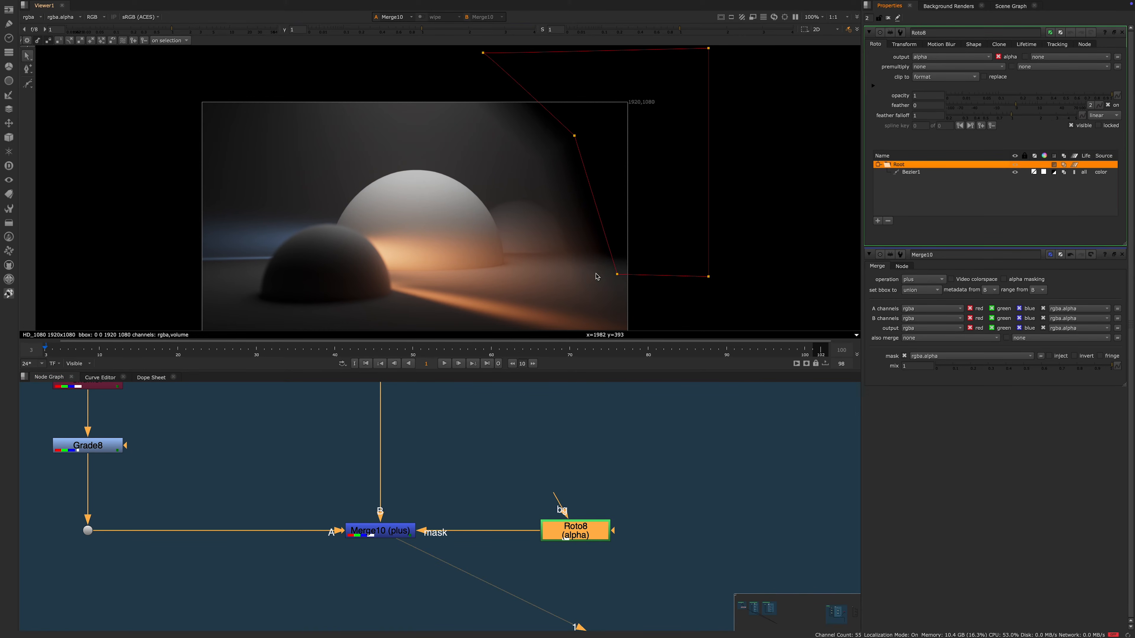
scroll(534, 279, down, 1)
middle_drag(570, 249, 554, 231)
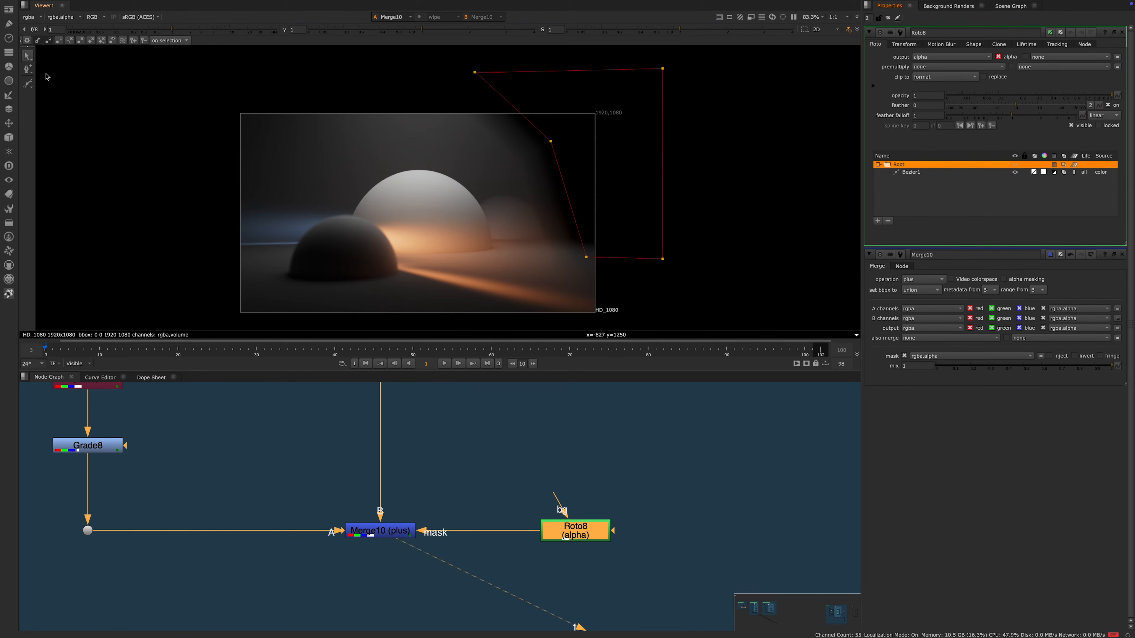
Step: Look through the Roto8 shape and point-editing tools, choose Add Points, and inspect the mask outline over the composite
click(28, 84)
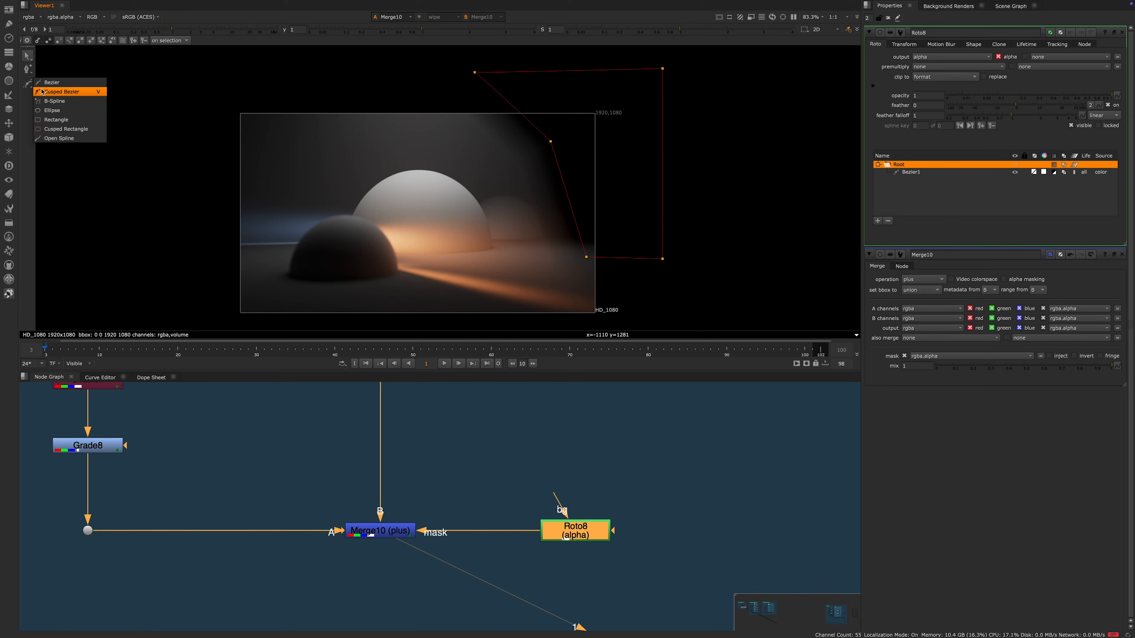
click(29, 71)
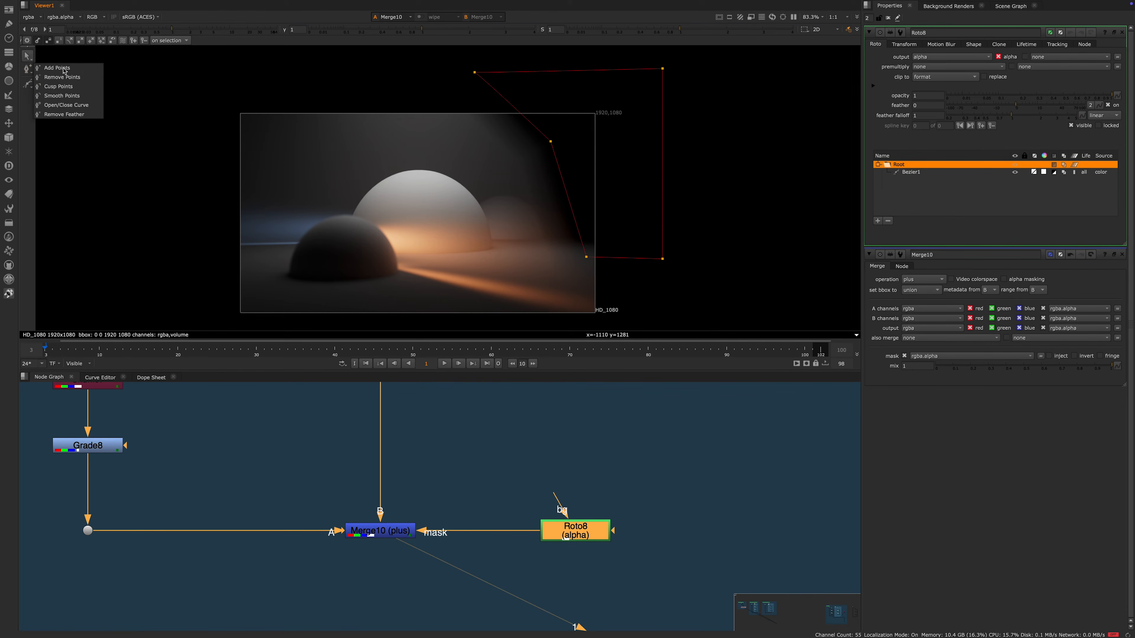
click(63, 68)
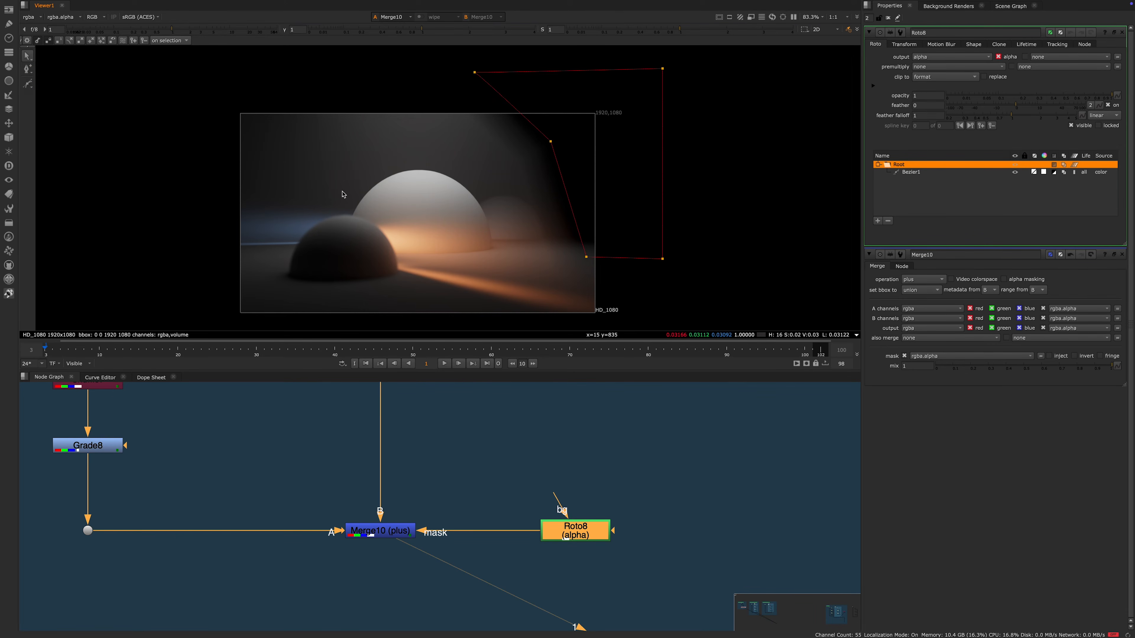
scroll(342, 194, down, 2)
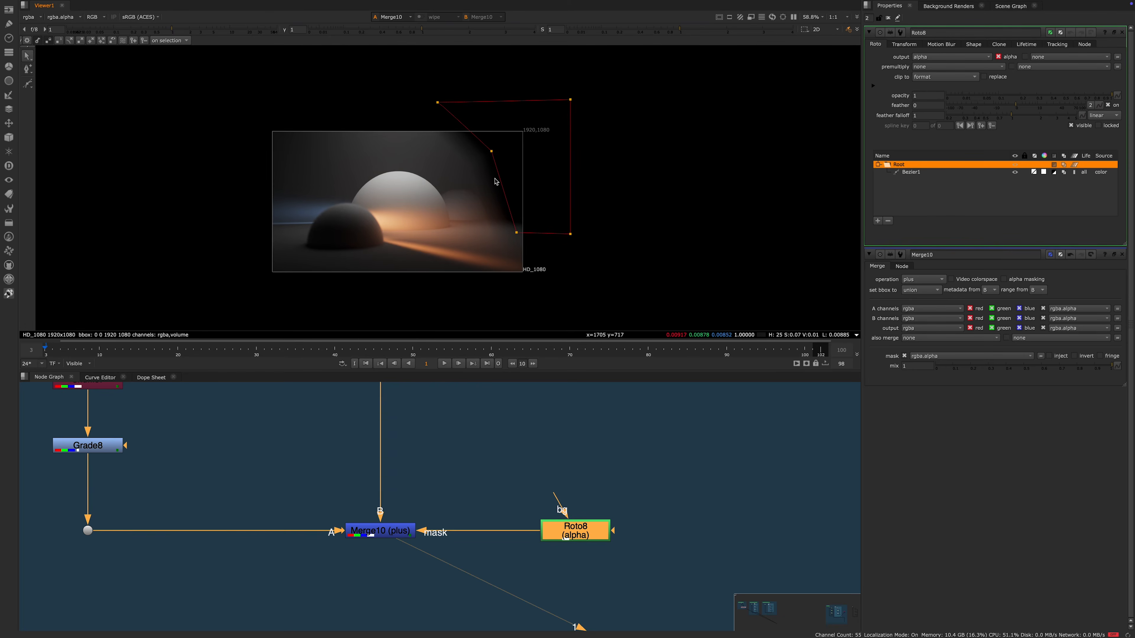
scroll(495, 181, up, 1)
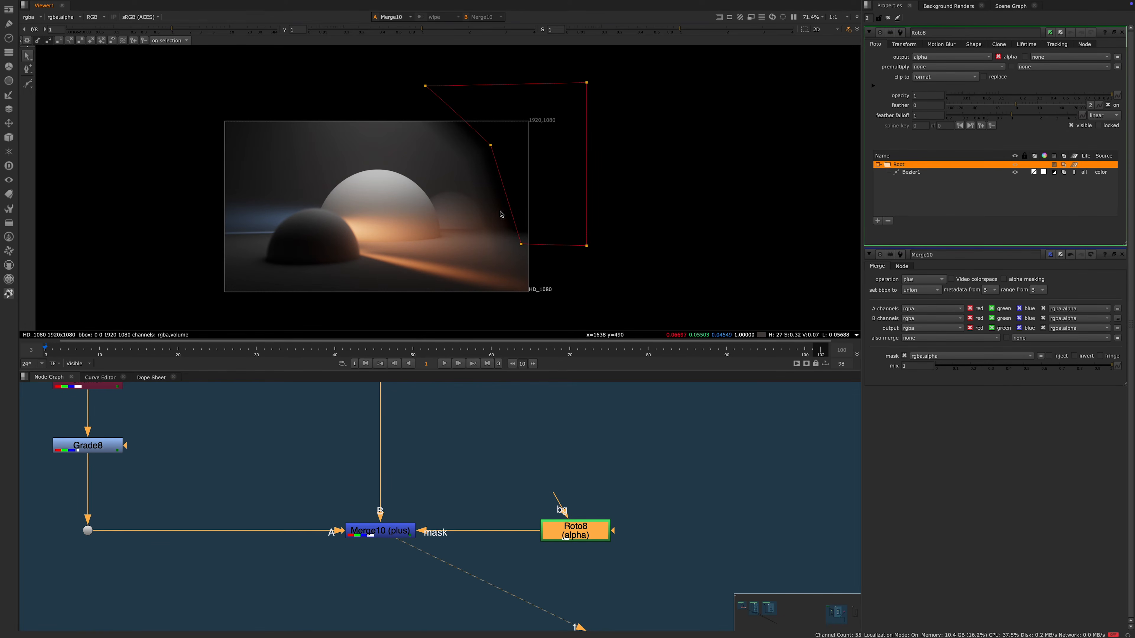
middle_drag(501, 214, 538, 201)
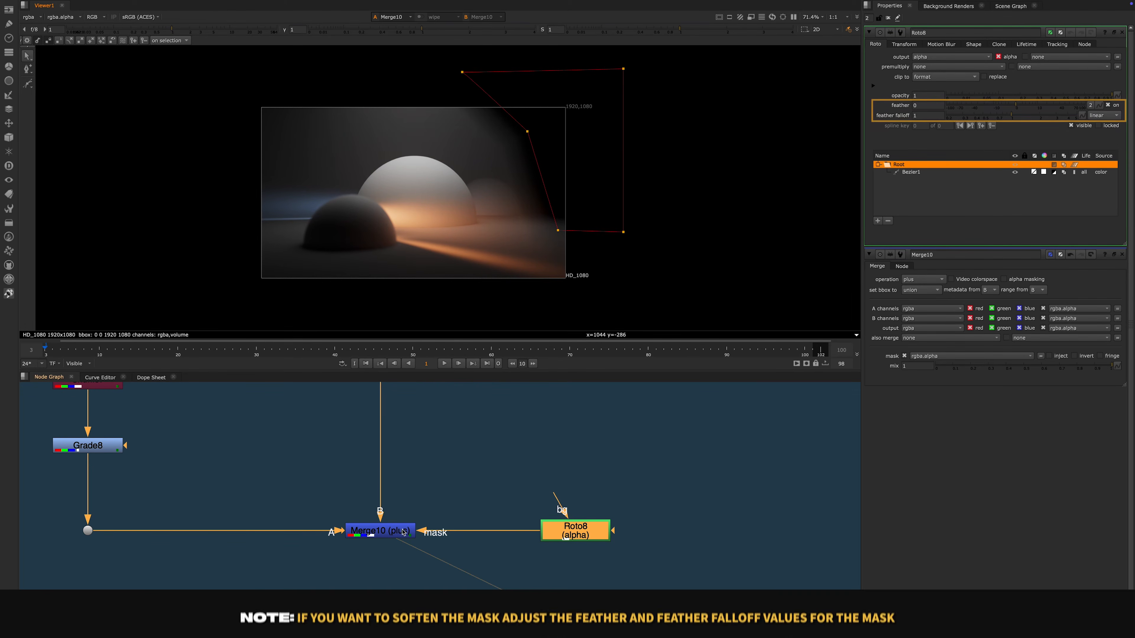
middle_drag(463, 76, 482, 75)
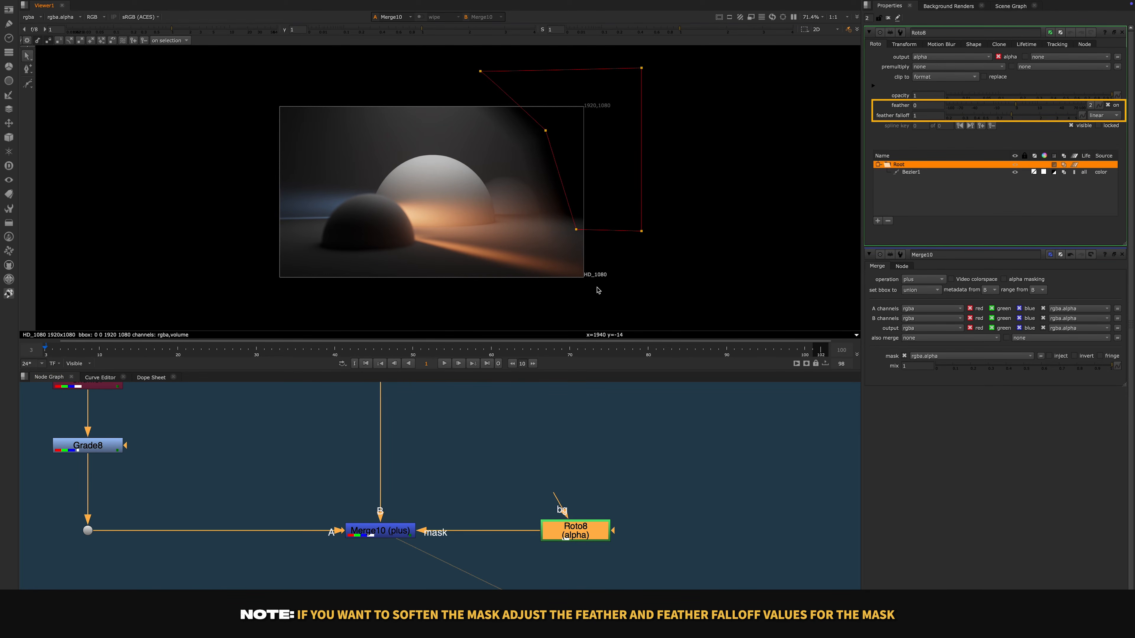
scroll(416, 525, up, 2)
scroll(492, 527, down, 1)
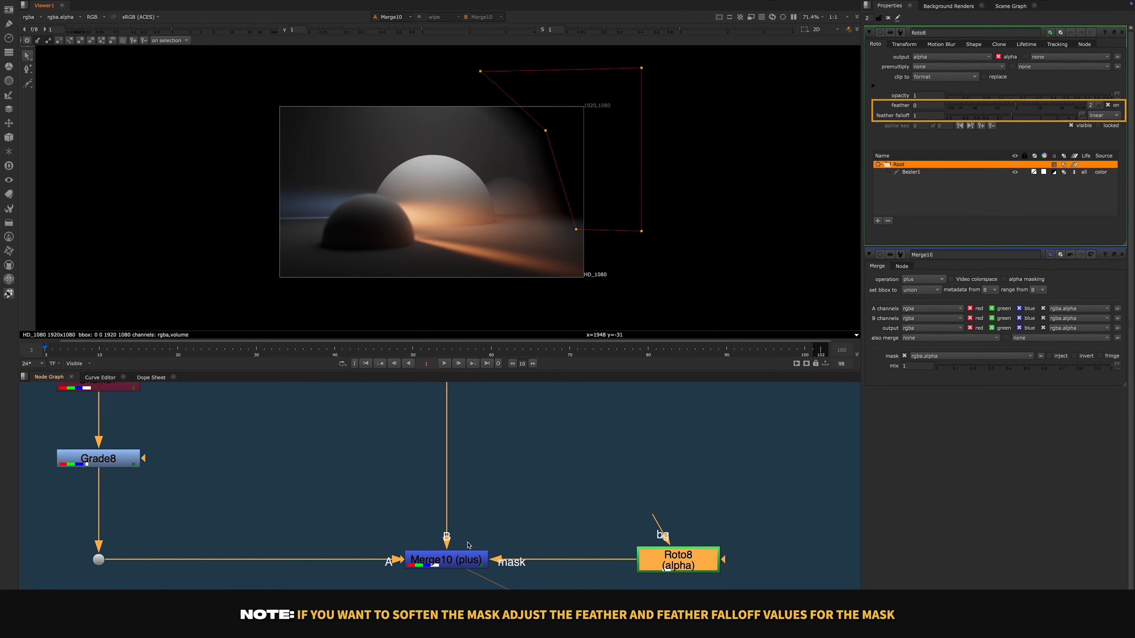
Step: Open the Grade8 properties and compare its volume output with the Merge10 plus composite
click(112, 452)
key(1)
click(467, 556)
key(1)
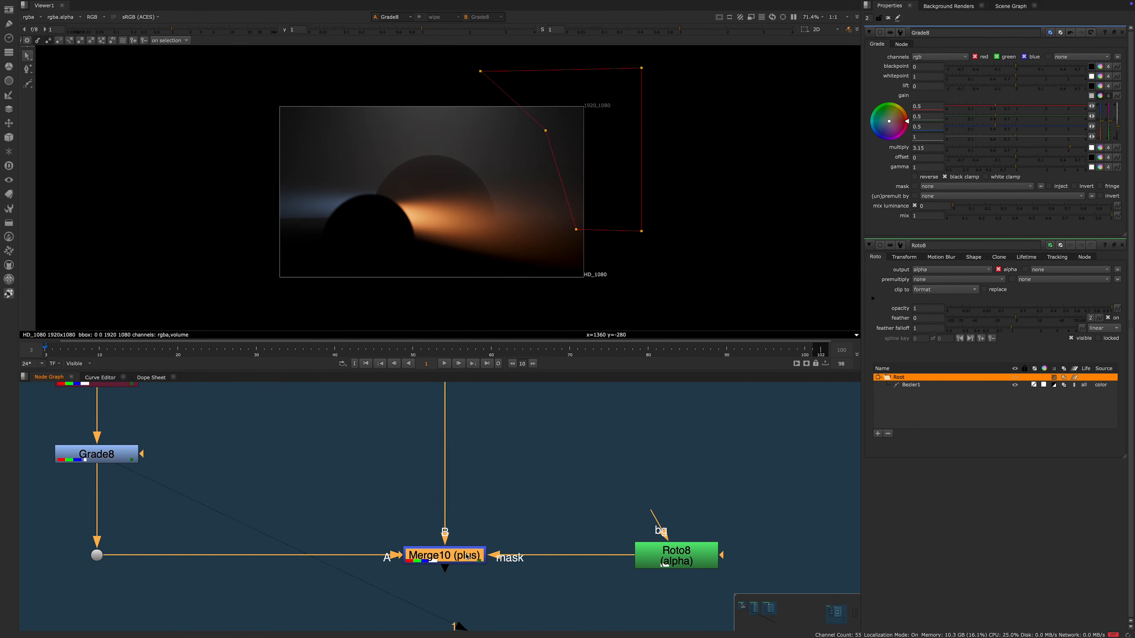
Step: Try tinting the volume with Grade8 gain values of 1.5 red, 0.5 green and -0.5 blue, and undo the tint
click(111, 455)
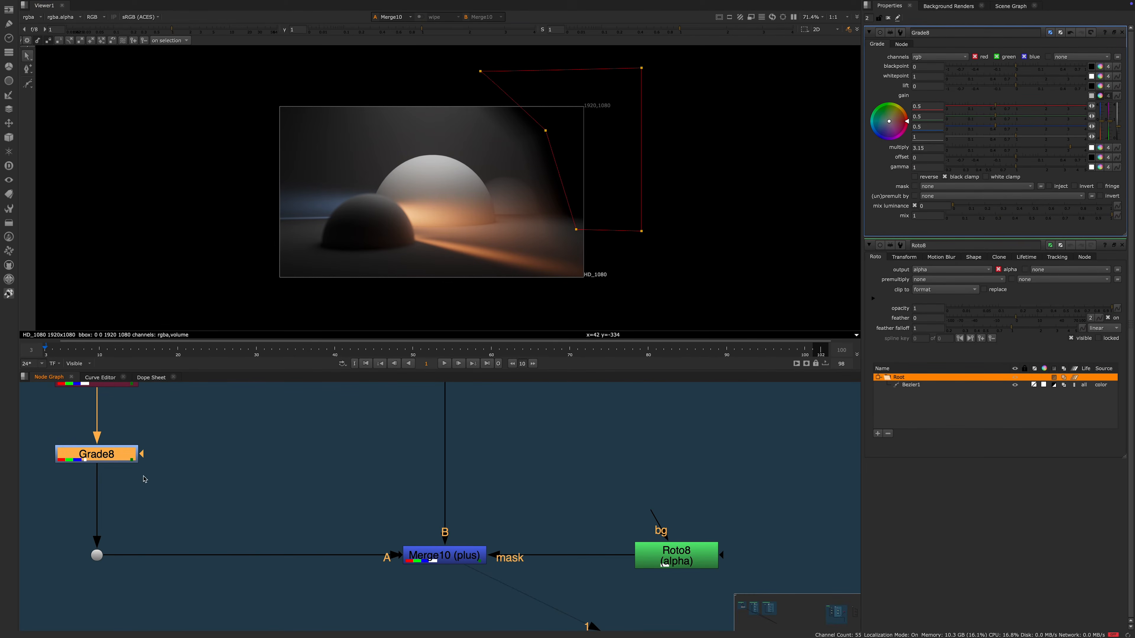
middle_drag(336, 406, 463, 416)
mouse_move(1105, 126)
mouse_down()
mouse_move(1104, 107)
mouse_move(1113, 138)
mouse_up()
key(ctrl+z)
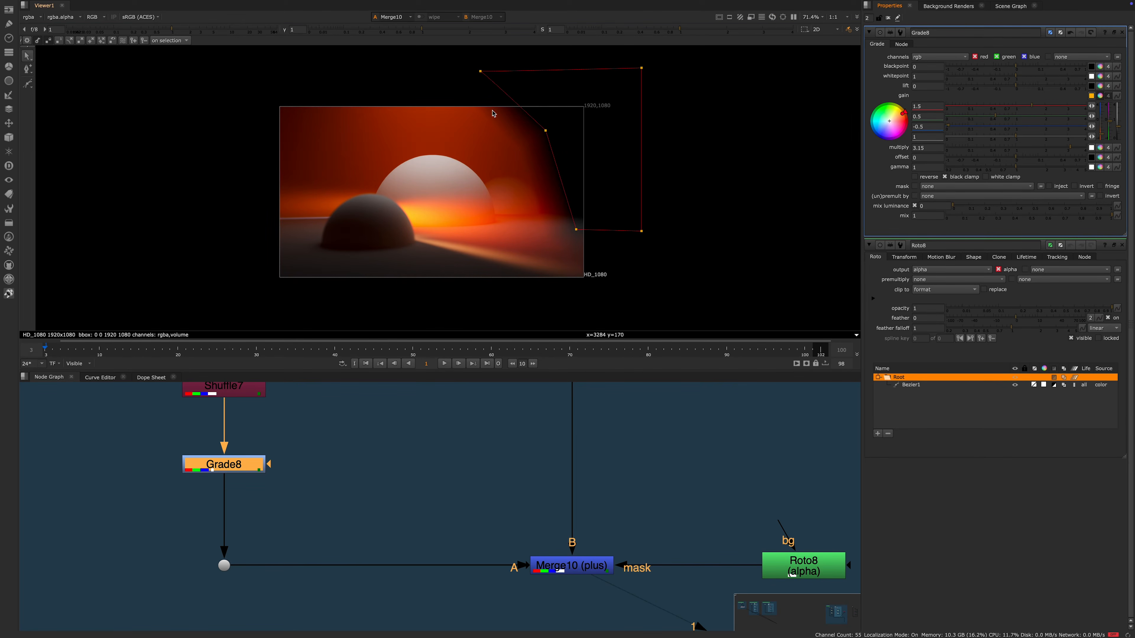
key(ctrl+z)
key(ctrl+z)
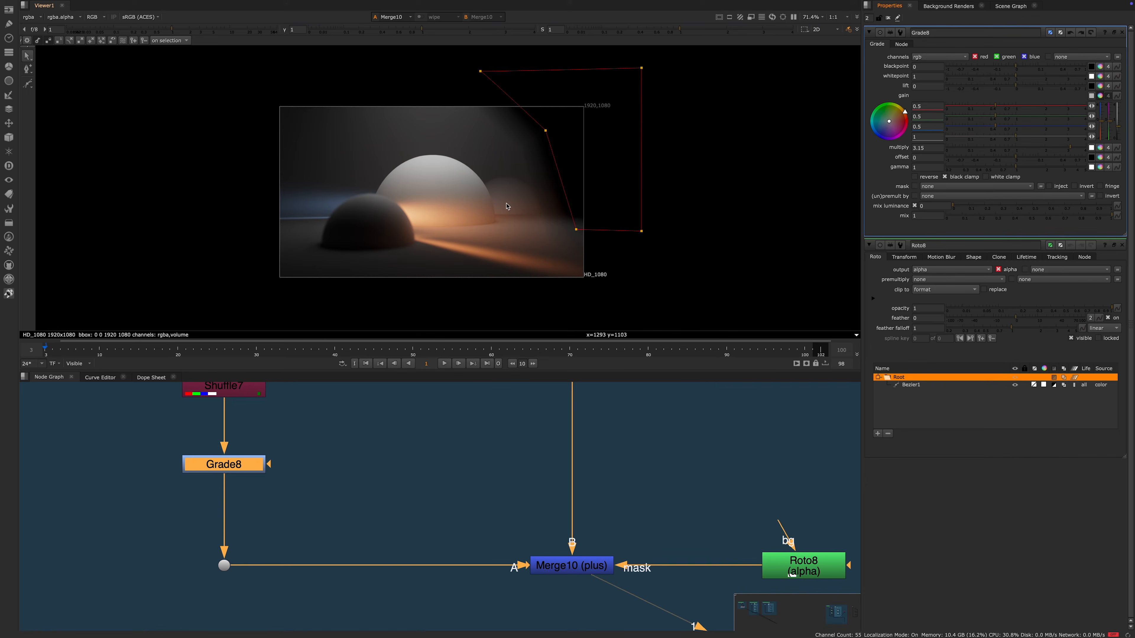
Step: Try lowering and raising the multiply value of Grade8, and undo both changes
drag(1049, 150, 973, 149)
drag(1053, 151, 1128, 117)
key(super+z)
key(super+z)
Step: Examine the whole Method 2 volBox AOV node tree alongside its Merge10 composite result
middle_drag(311, 494, 287, 518)
scroll(331, 518, down, 2)
scroll(365, 522, down, 2)
scroll(401, 481, down, 1)
click(392, 536)
click(412, 499)
scroll(412, 500, down, 3)
middle_drag(412, 503, 417, 549)
middle_drag(386, 469, 413, 499)
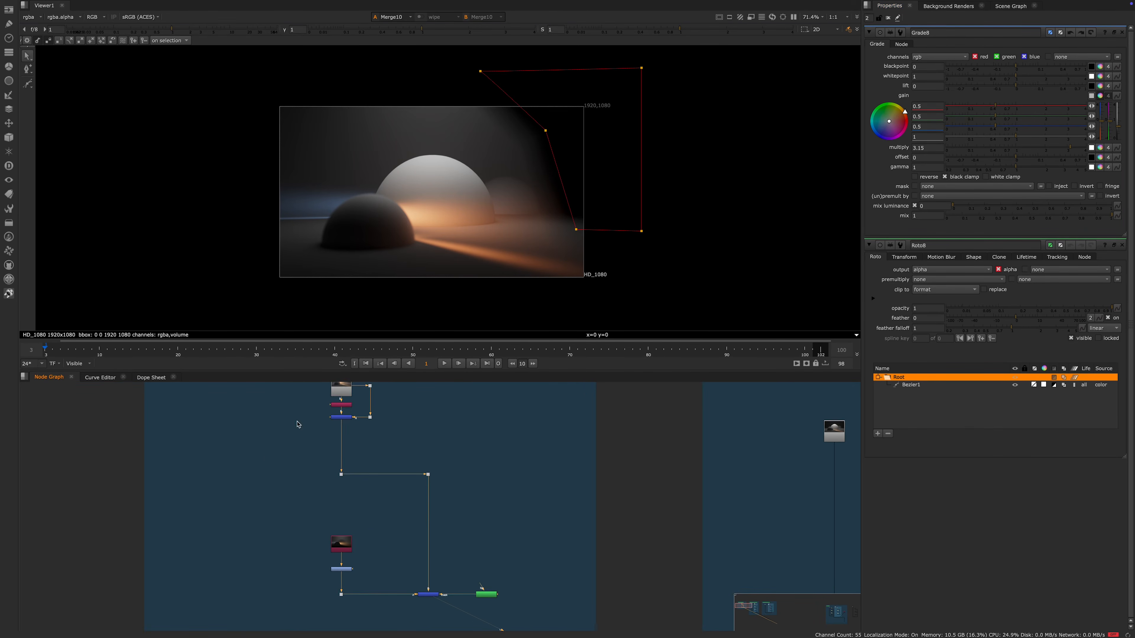
scroll(402, 513, down, 2)
scroll(406, 494, up, 2)
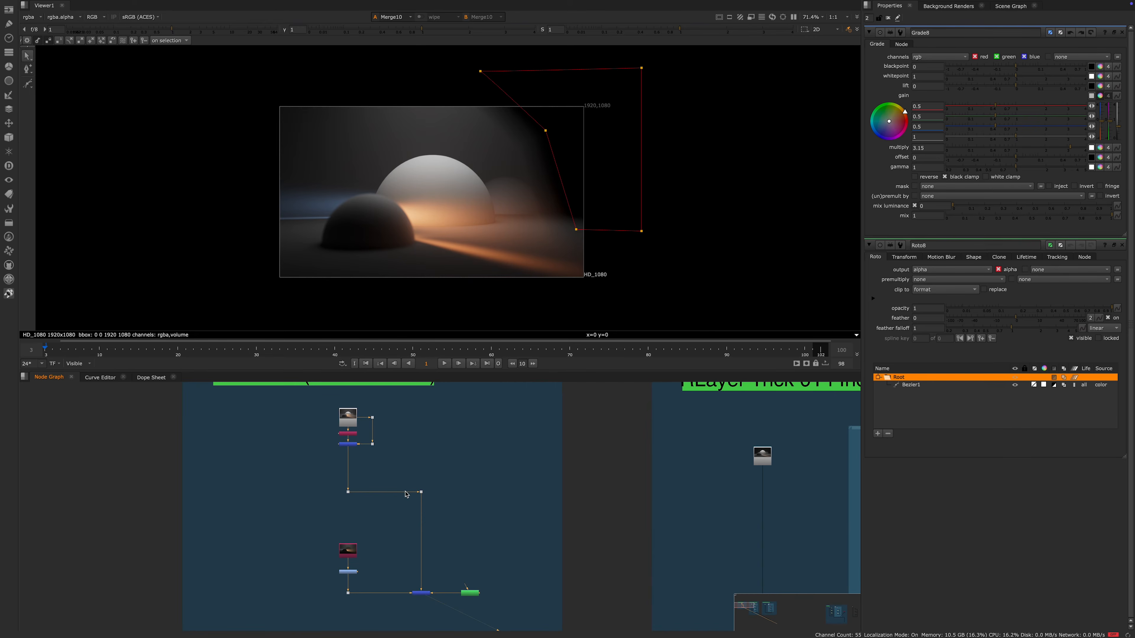
scroll(478, 493, up, 1)
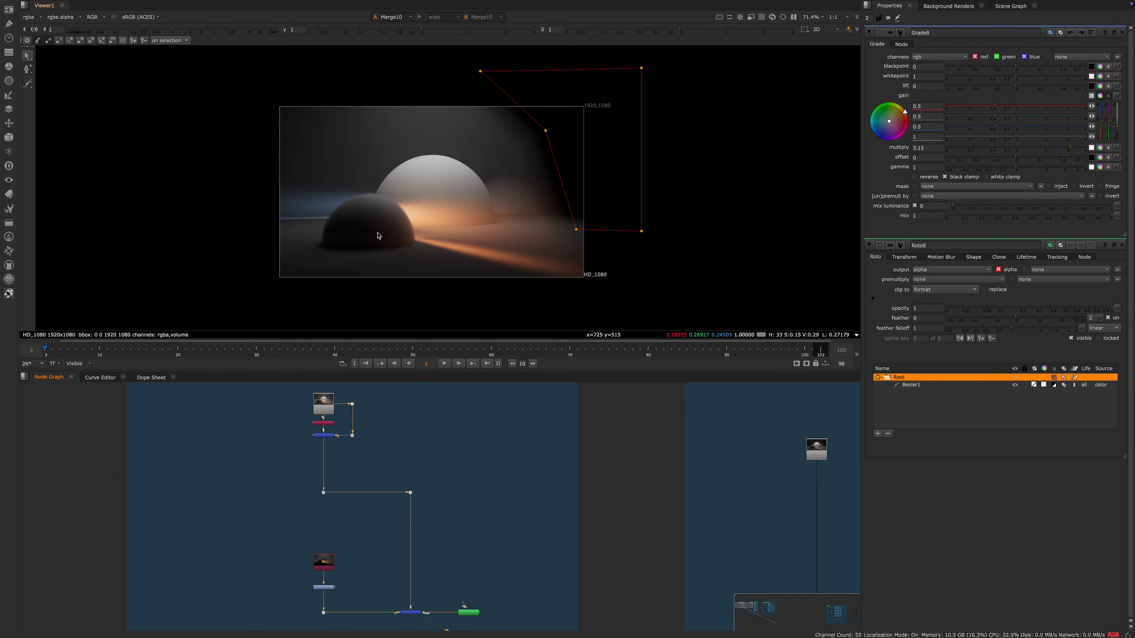
scroll(493, 204, up, 2)
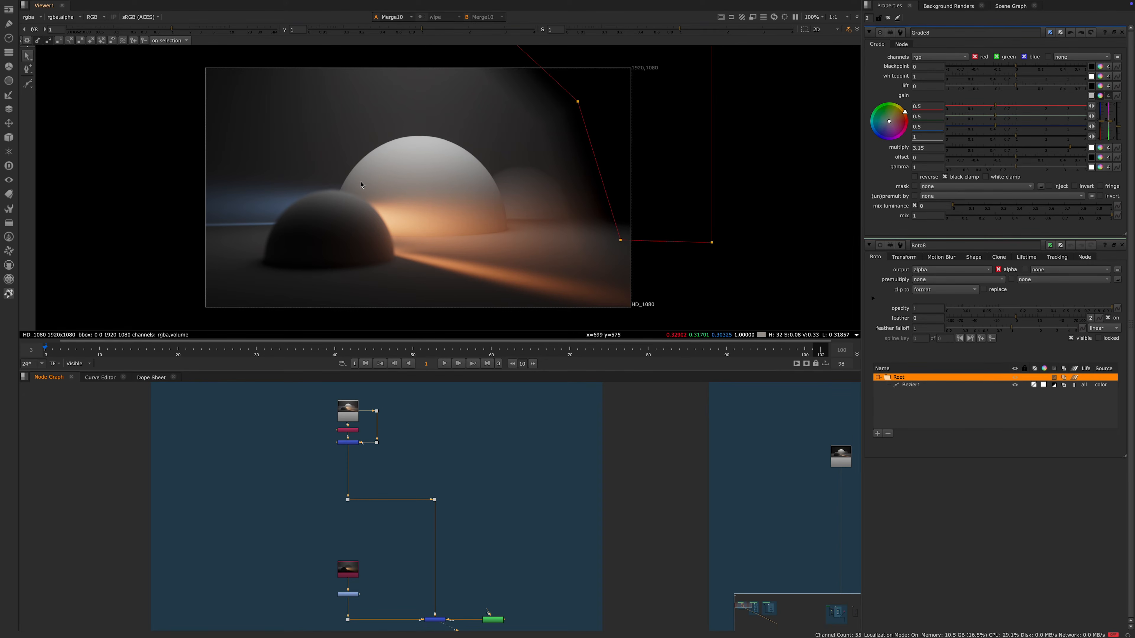
middle_drag(421, 461, 426, 446)
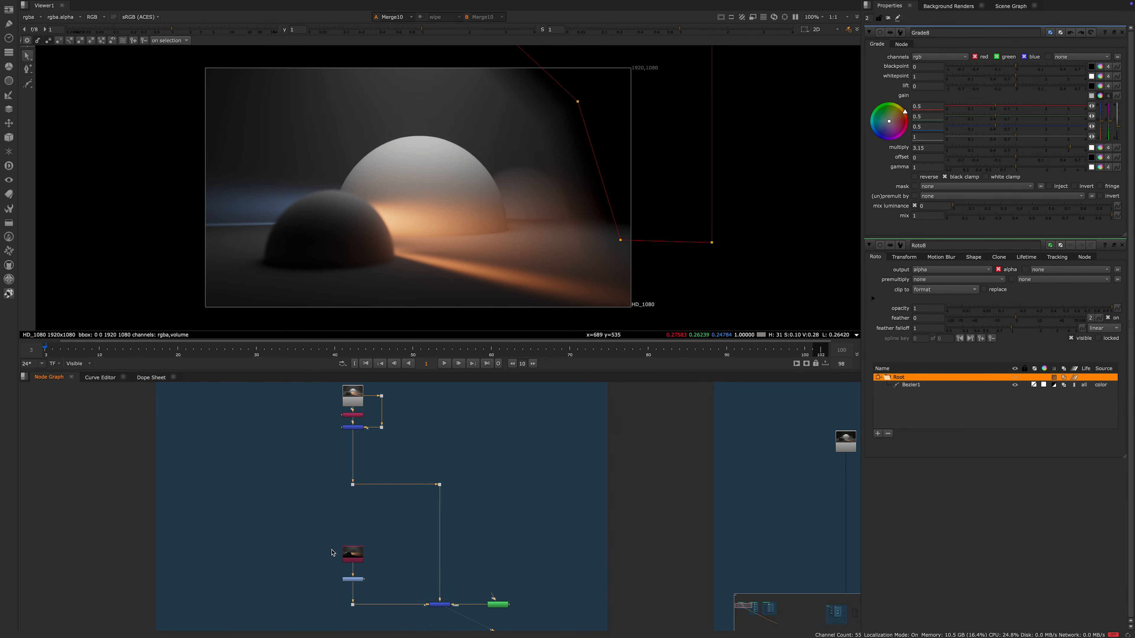
scroll(387, 500, up, 1)
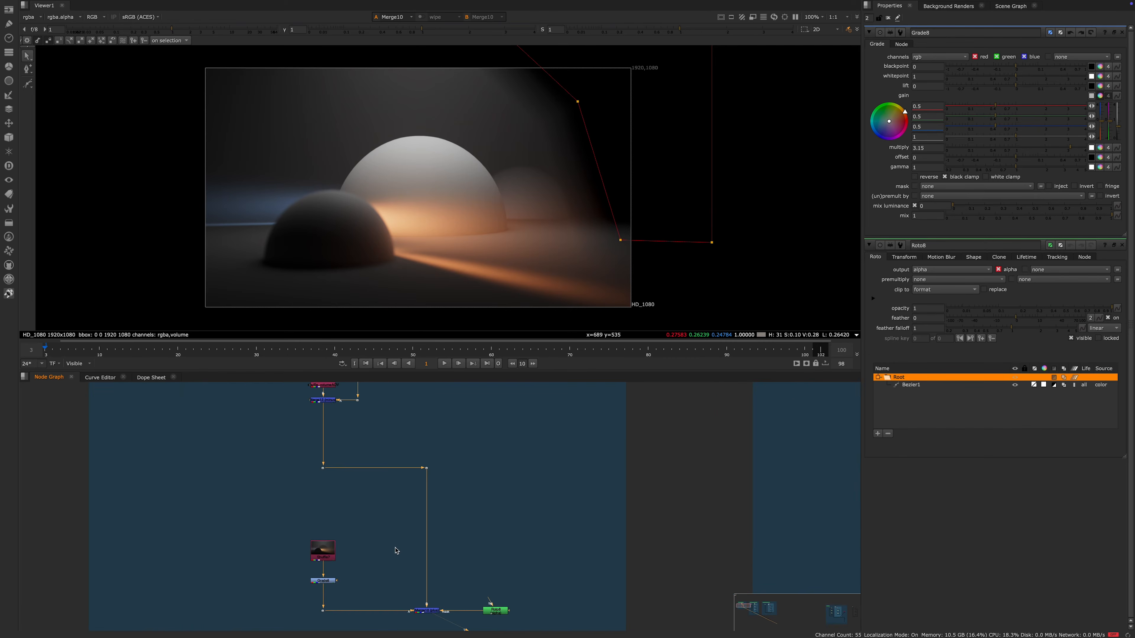
Step: View the Grade8 volume output, and the Grade15 output in the RLayer Trick 01 Individual Layers Volume group
click(324, 581)
key(1)
scroll(448, 522, down, 2)
middle_drag(564, 509, 387, 535)
scroll(387, 535, down, 3)
middle_drag(515, 557, 381, 532)
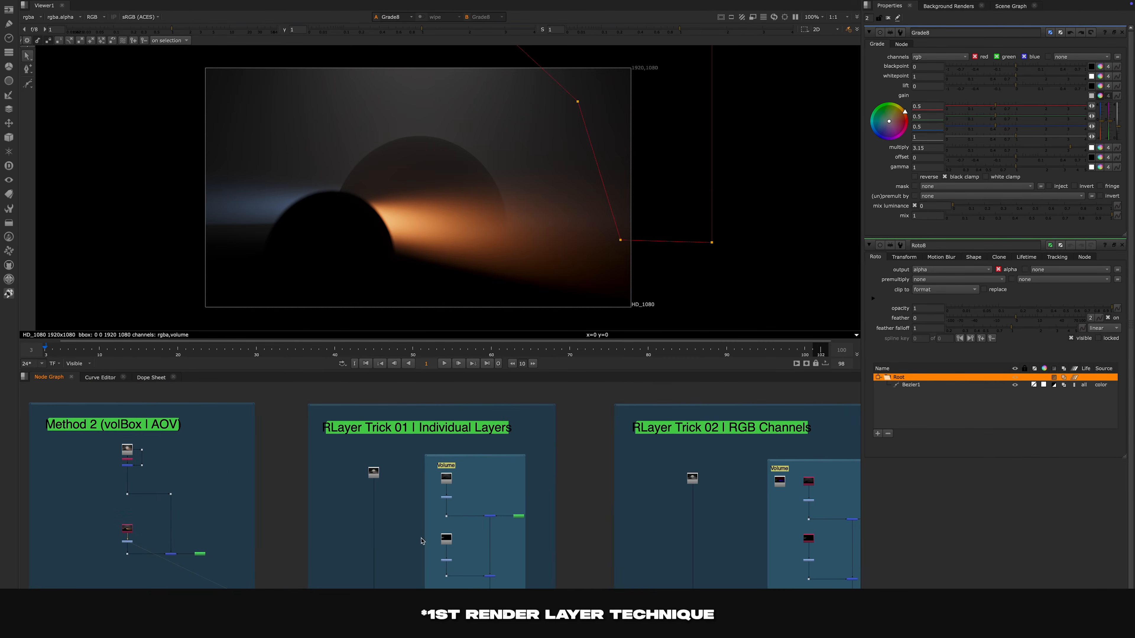
scroll(425, 508, up, 3)
middle_drag(460, 521, 381, 521)
drag(335, 473, 436, 514)
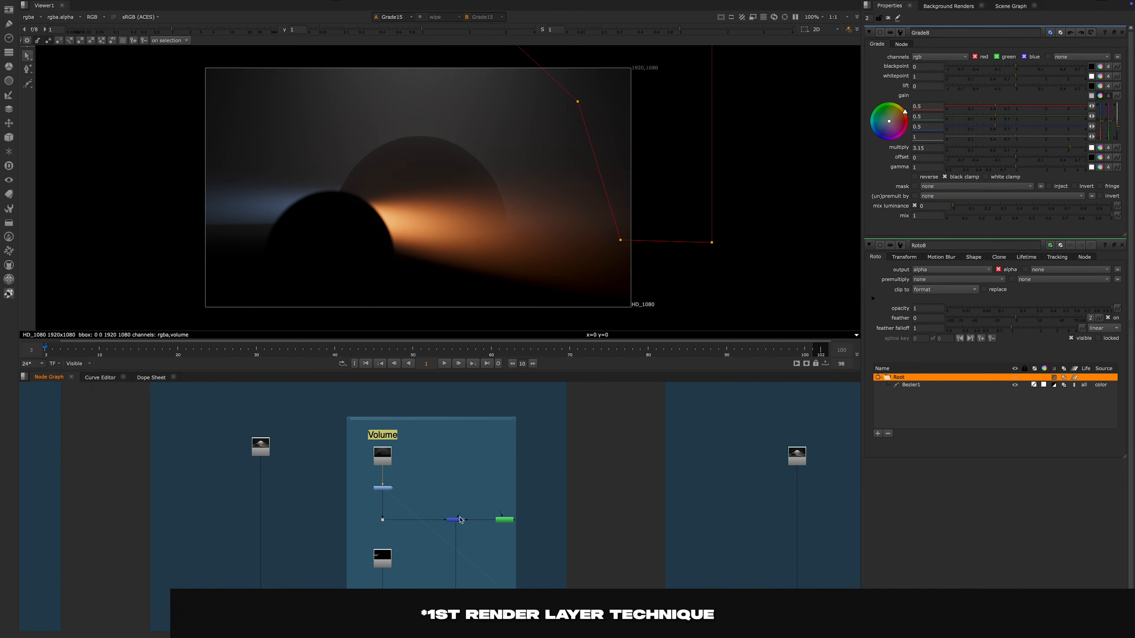
key(1)
Step: View the outputs of the remaining graded volume light layers in RLayer Trick 01, ending on Grade11
middle_drag(407, 581, 405, 540)
drag(405, 540, 323, 575)
key(1)
scroll(432, 566, down, 3)
middle_drag(421, 543, 385, 519)
drag(387, 513, 337, 534)
key(1)
scroll(329, 440, up, 3)
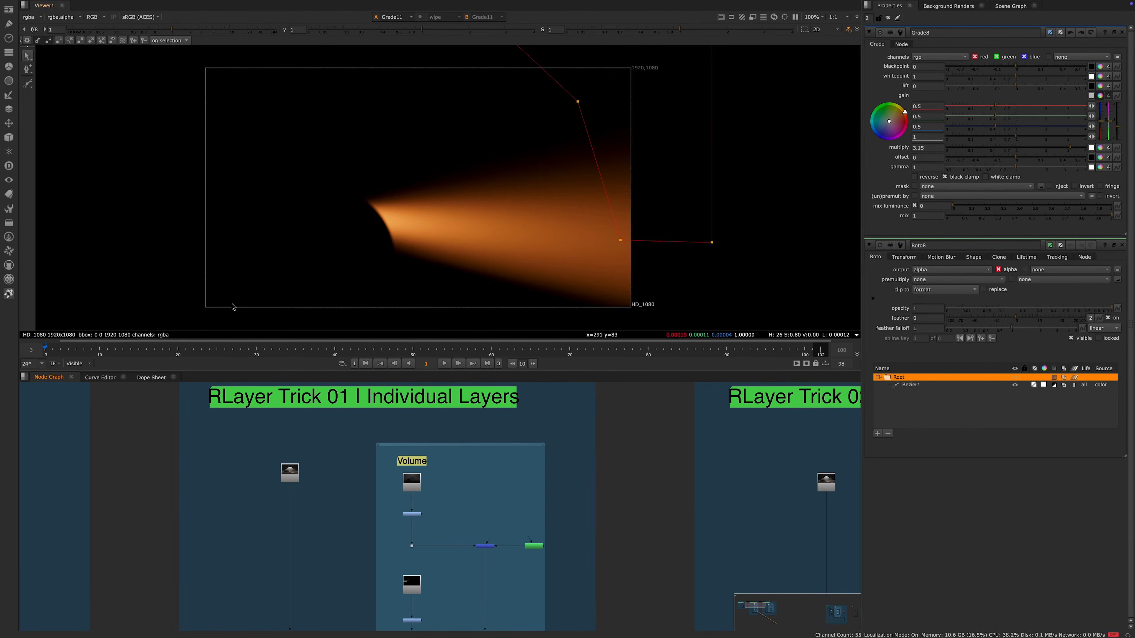
Step: View the Read4 beauty render in the RLayer Trick 01 Individual Layers group
middle_drag(373, 416, 373, 419)
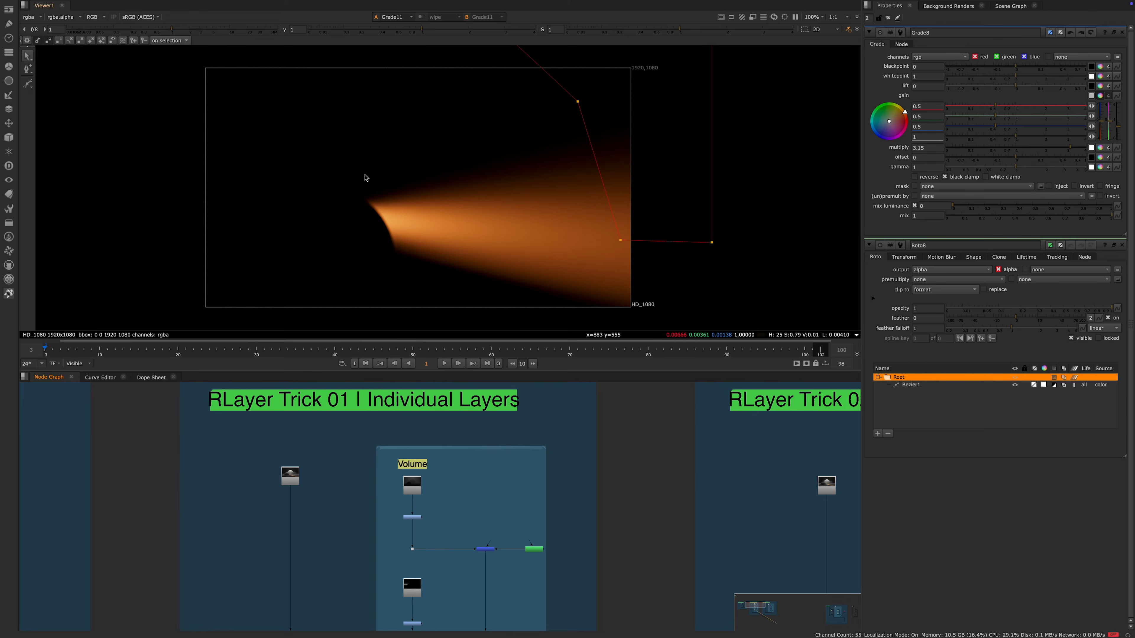
scroll(371, 449, down, 5)
scroll(351, 501, up, 5)
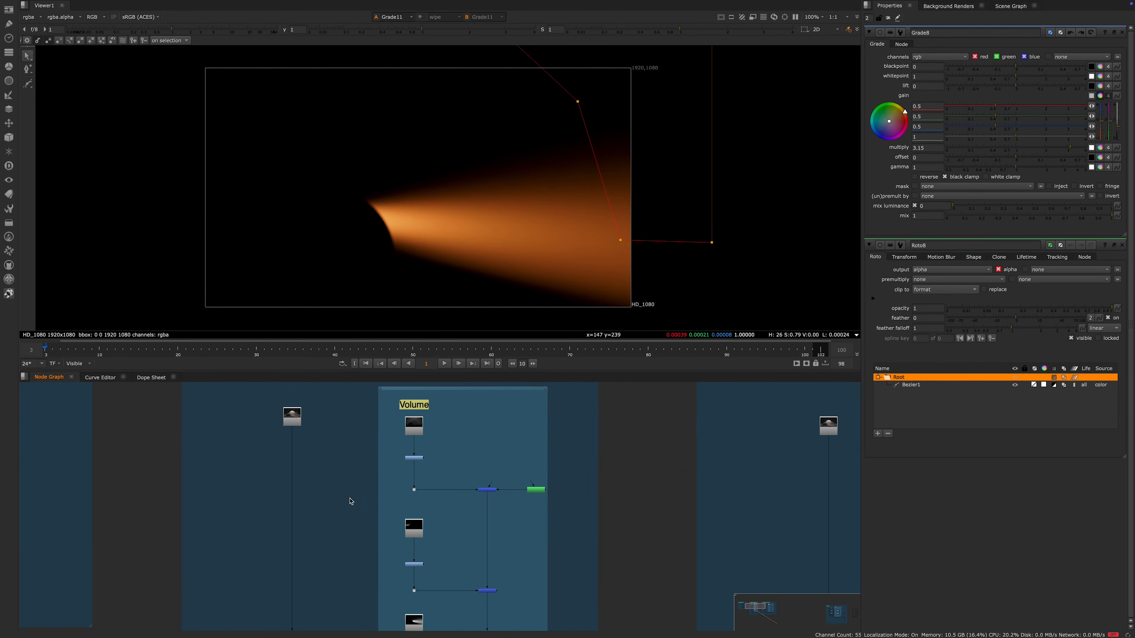
click(288, 418)
key(1)
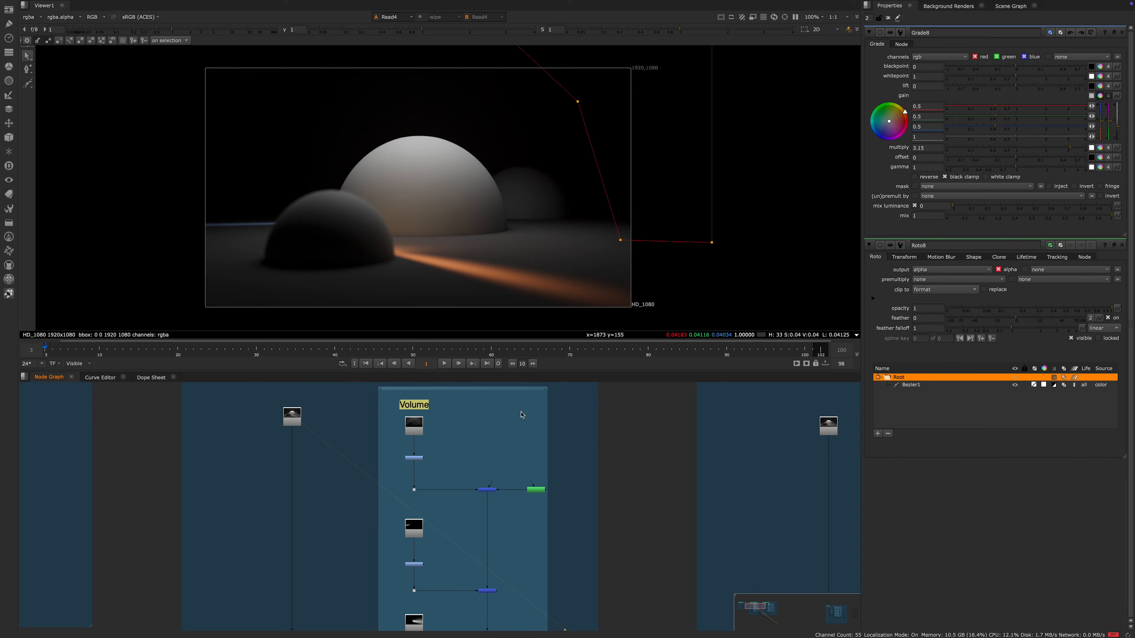
Step: View the Grade15 volume output, followed by its ungraded source layer Read9 with the Read9 properties opened
middle_drag(429, 522, 400, 510)
key(1)
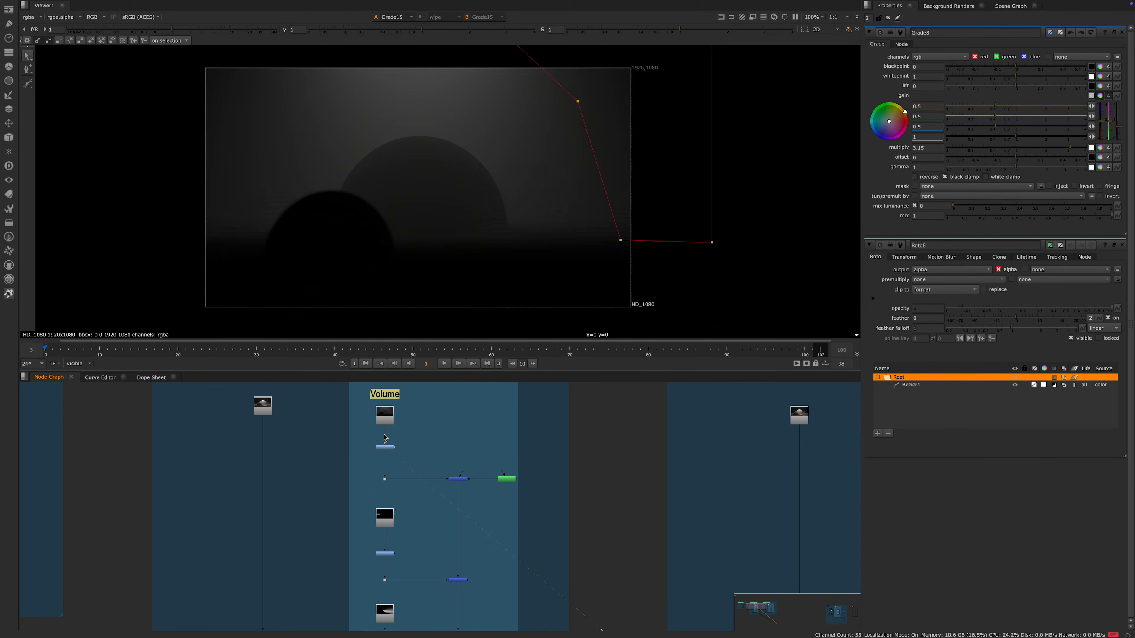
click(389, 420)
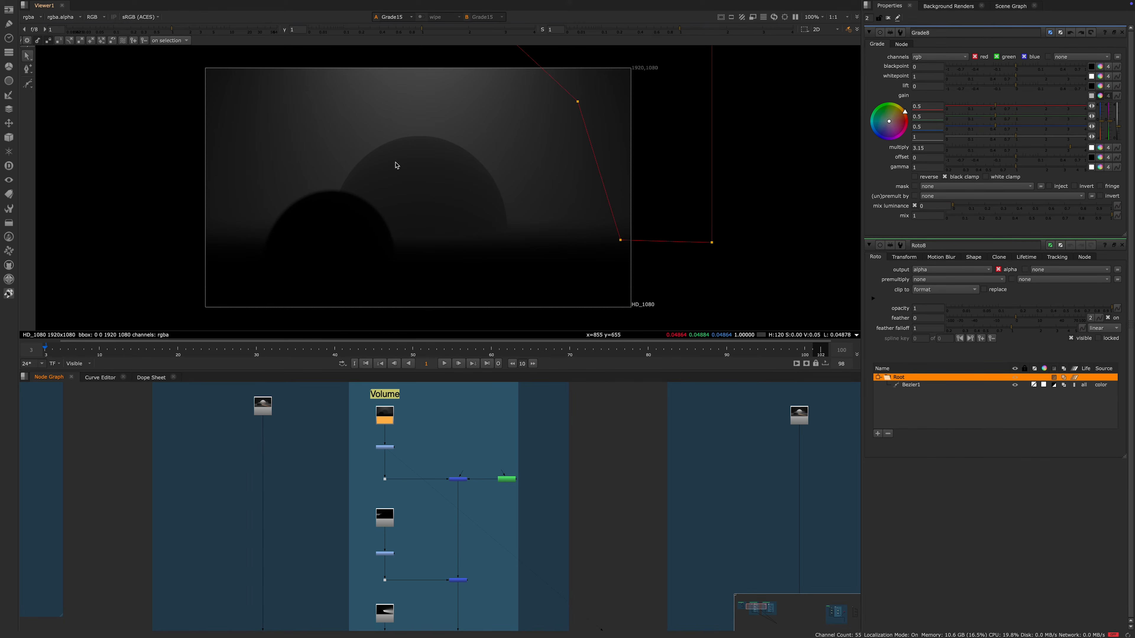
middle_drag(376, 194, 398, 187)
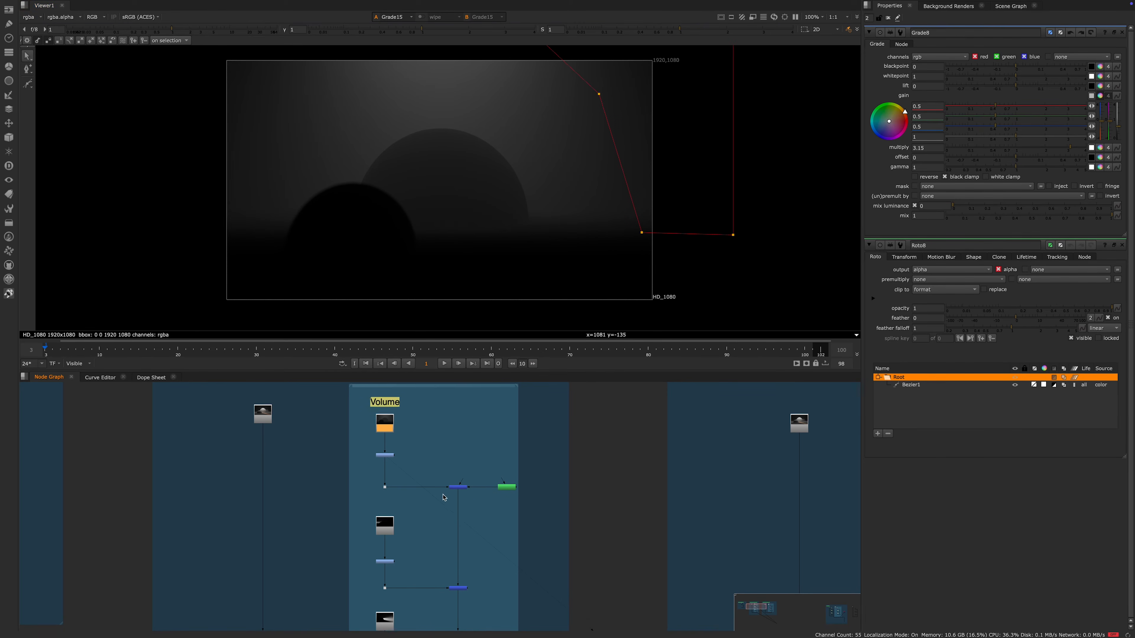
scroll(408, 452, up, 2)
scroll(408, 453, up, 2)
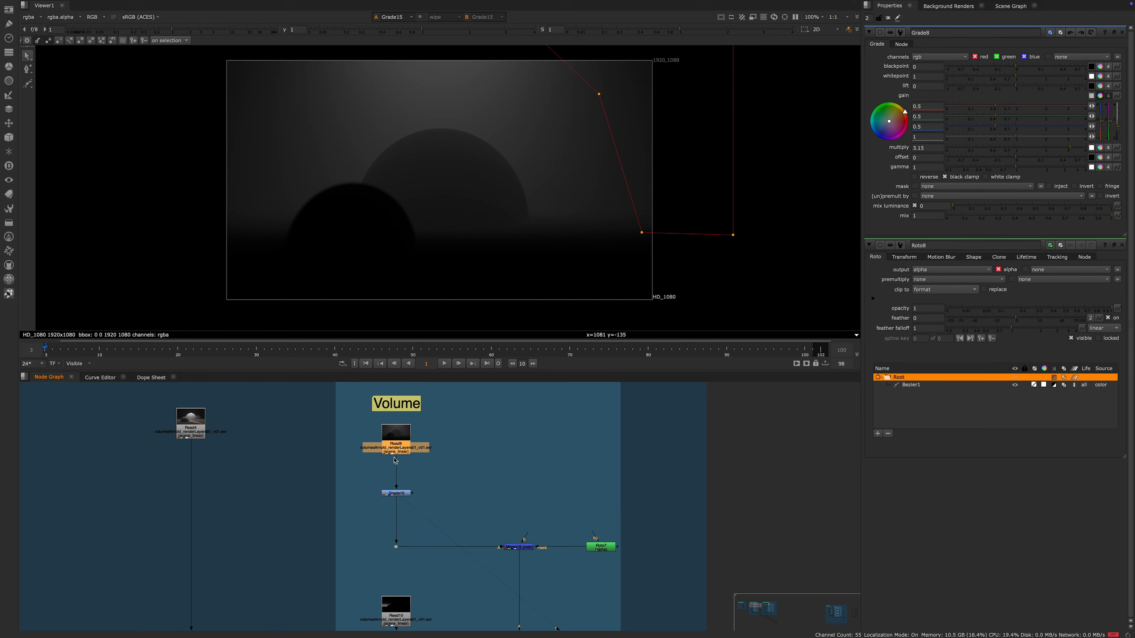
scroll(350, 463, down, 3)
click(386, 538)
key(1)
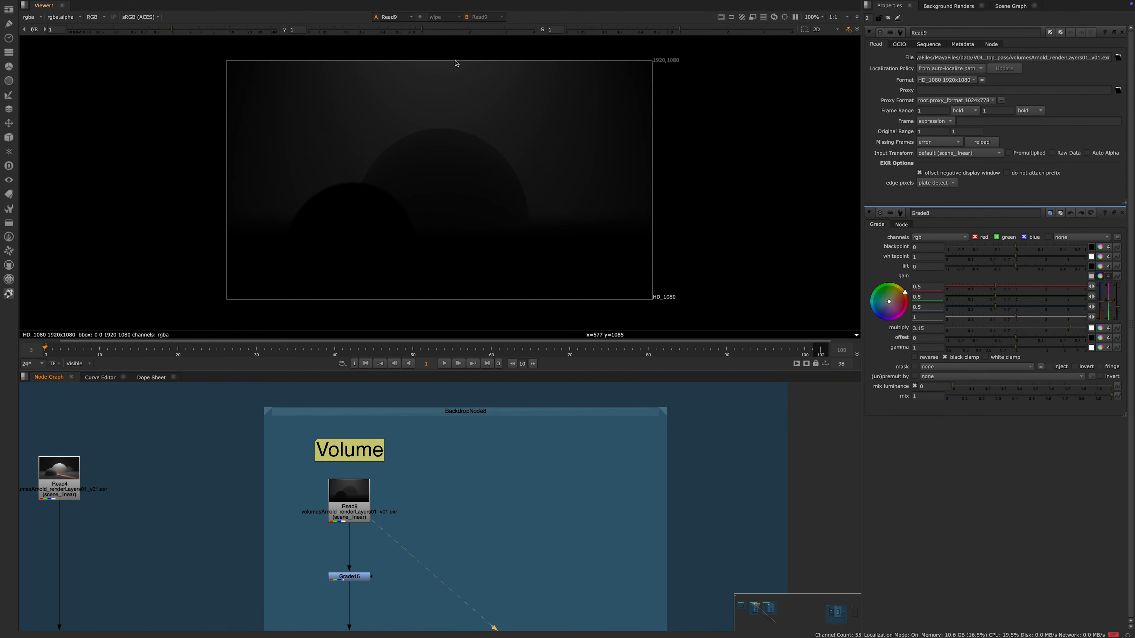
Step: View the raw Read10 and Read8 volume light layers in the Volume group
scroll(301, 496, down, 4)
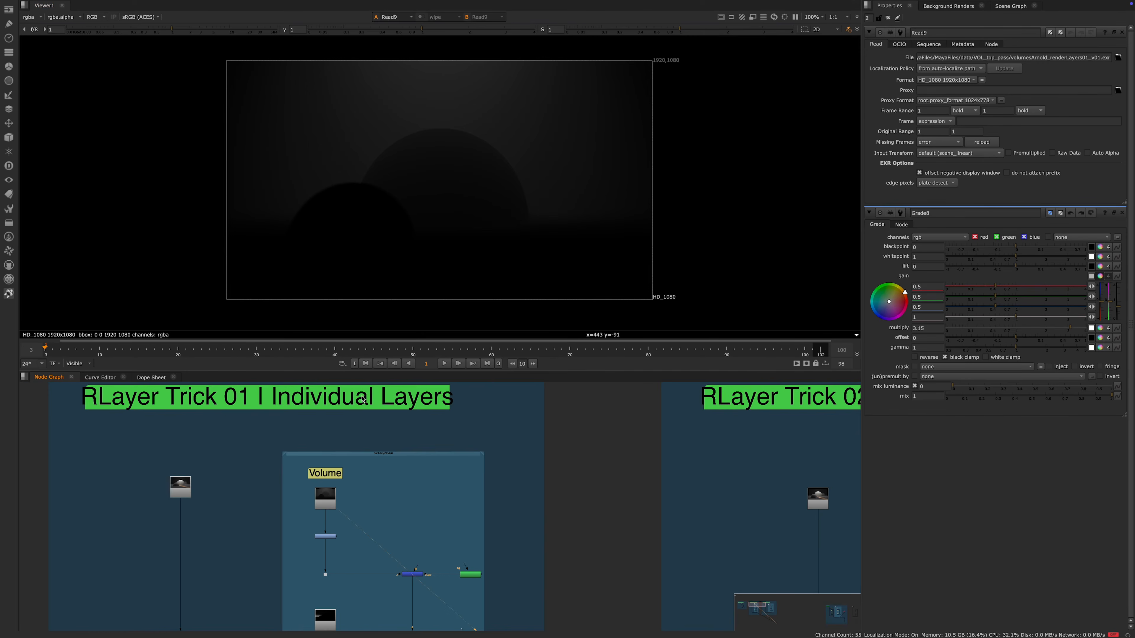
scroll(363, 400, down, 3)
click(350, 490)
key(1)
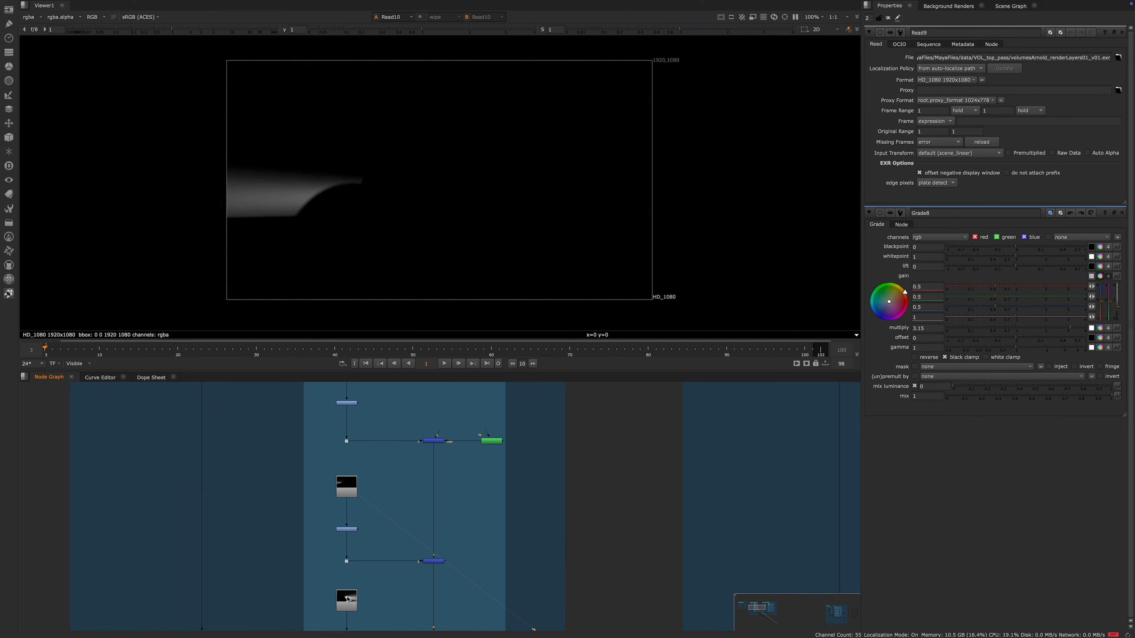
click(347, 599)
key(1)
Step: View the raw Read10 volume layer once more and inspect the first branches of the Volume group
middle_drag(347, 484, 358, 554)
scroll(357, 555, down, 2)
scroll(370, 451, up, 3)
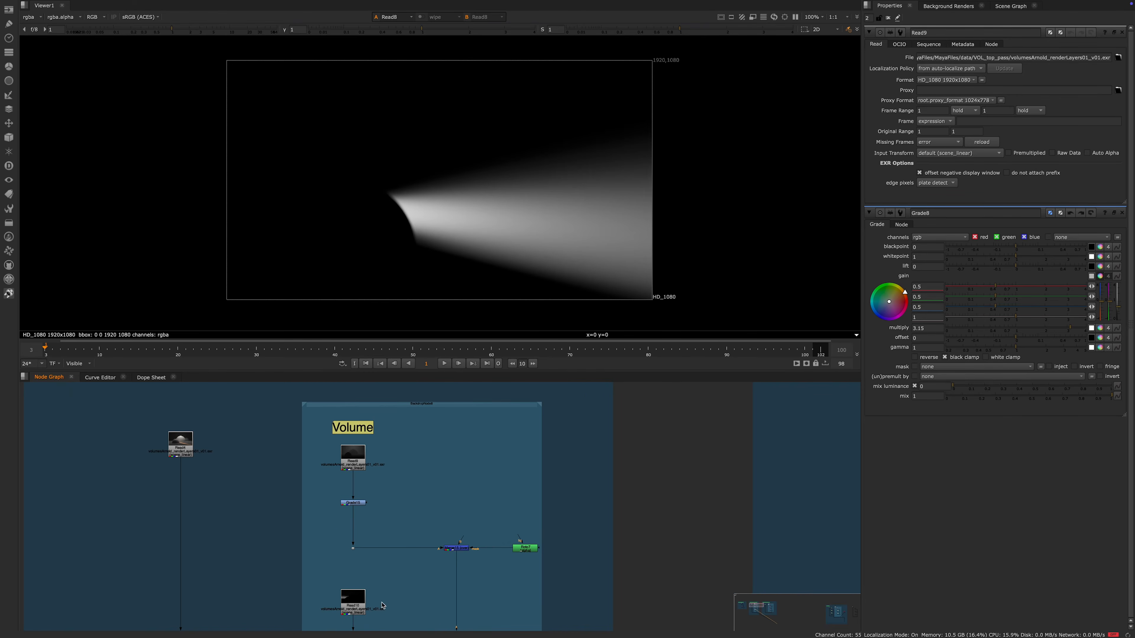
click(357, 606)
key(1)
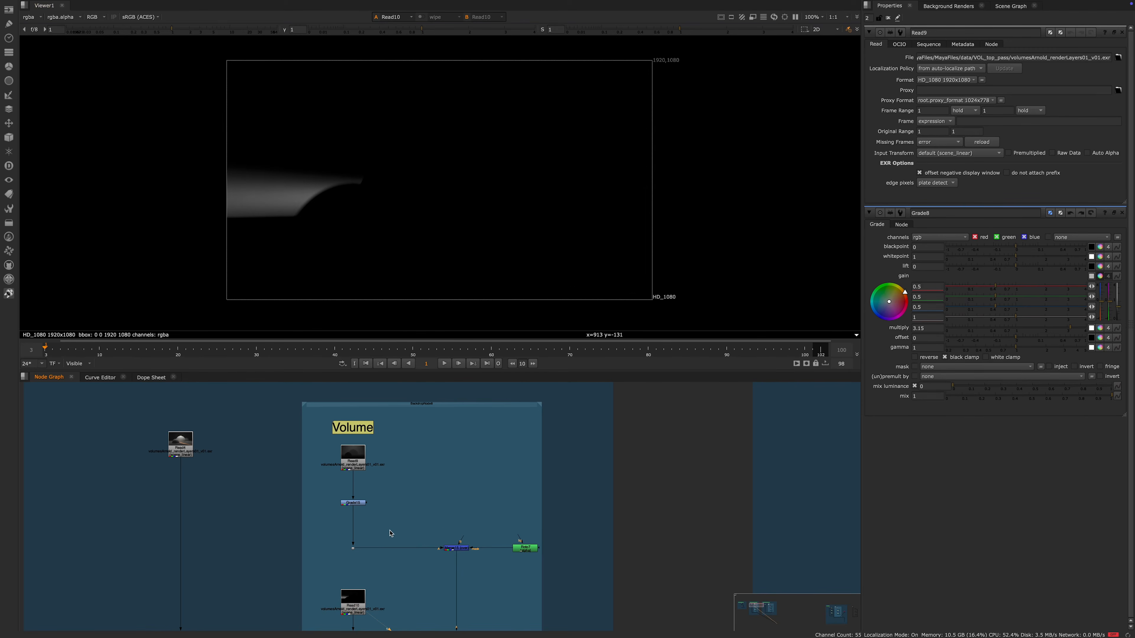
middle_drag(389, 524, 425, 505)
scroll(312, 533, down, 2)
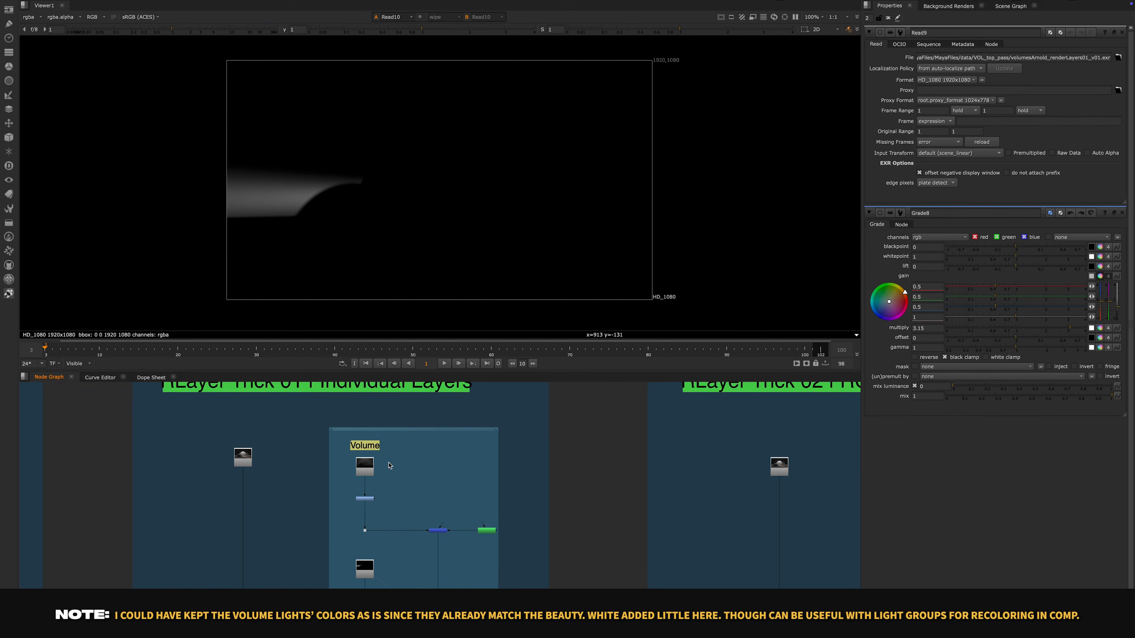
scroll(388, 465, up, 3)
scroll(377, 493, down, 2)
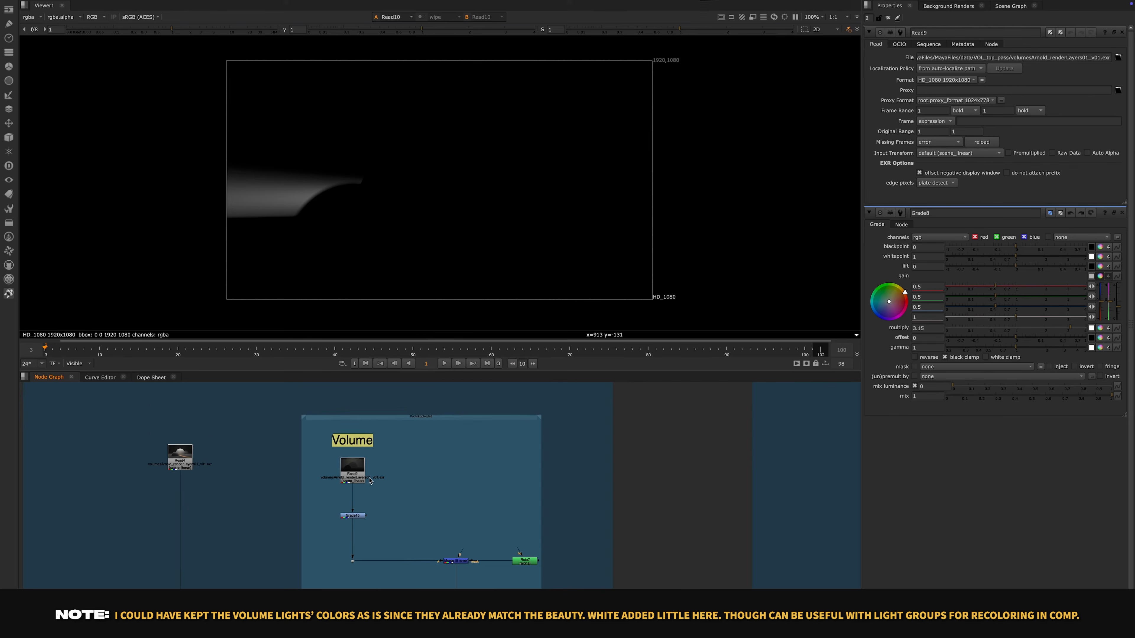
Step: Switch the viewer back to the raw Read9 volume layer and inspect its branch
middle_drag(360, 486, 353, 420)
middle_drag(407, 560, 364, 476)
scroll(408, 547, down, 2)
middle_drag(401, 387, 417, 514)
click(337, 401)
key(1)
click(372, 446)
scroll(389, 475, up, 2)
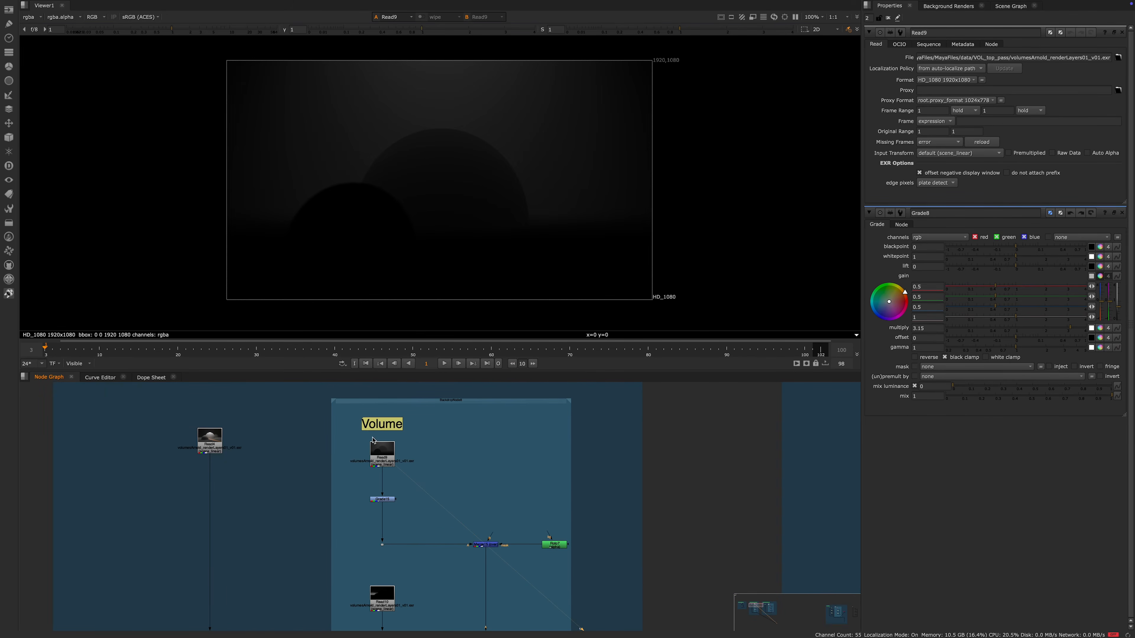
Step: Examine how the three volume branches are laid out and merged in the RLayer Trick 01 Volume group
scroll(286, 490, down, 4)
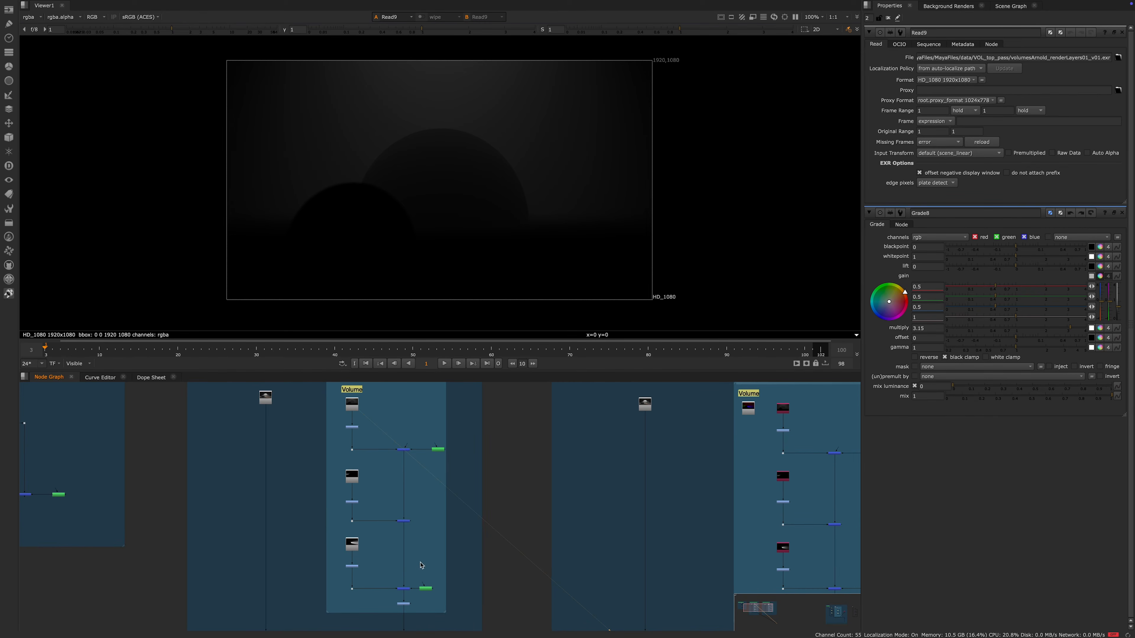
middle_drag(256, 383, 251, 403)
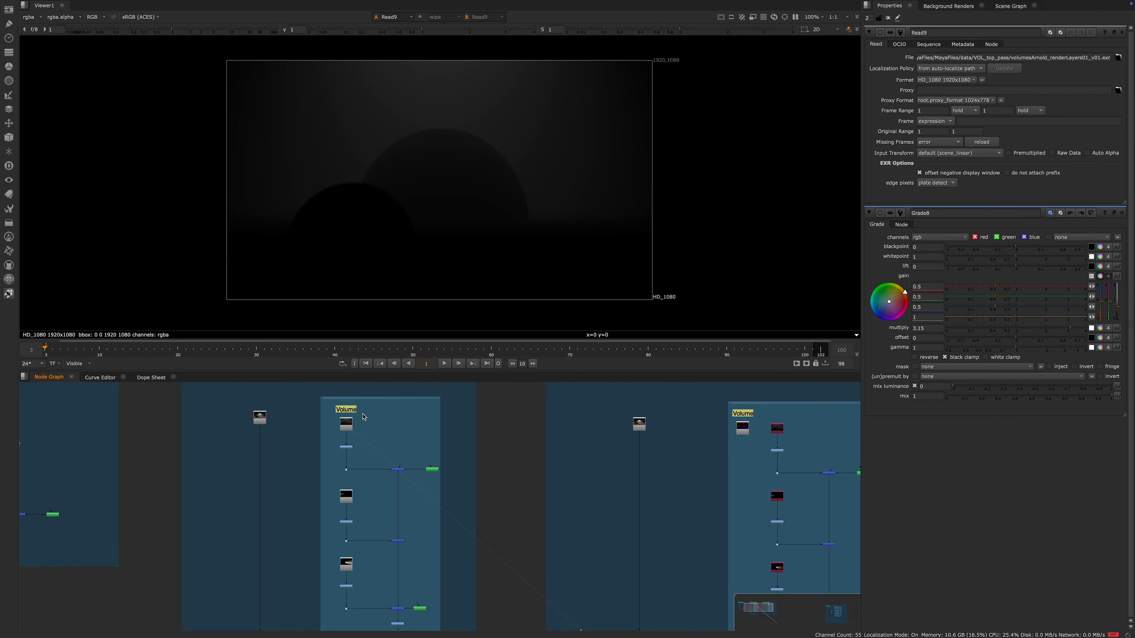
scroll(363, 459, up, 1)
scroll(365, 468, up, 2)
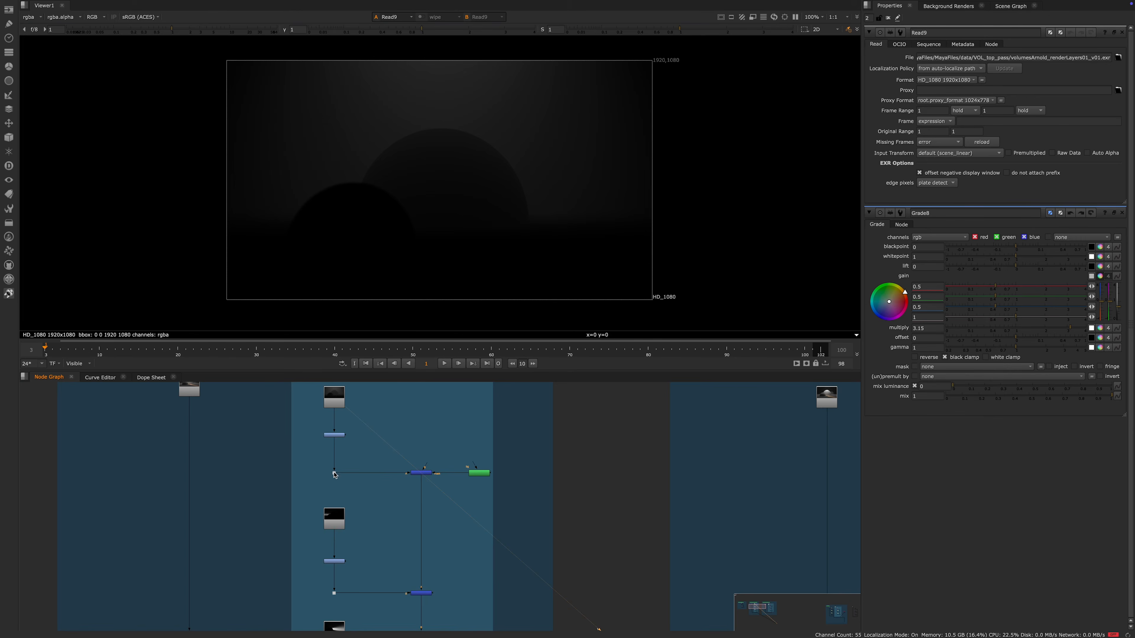
middle_drag(335, 475, 356, 496)
scroll(382, 477, down, 3)
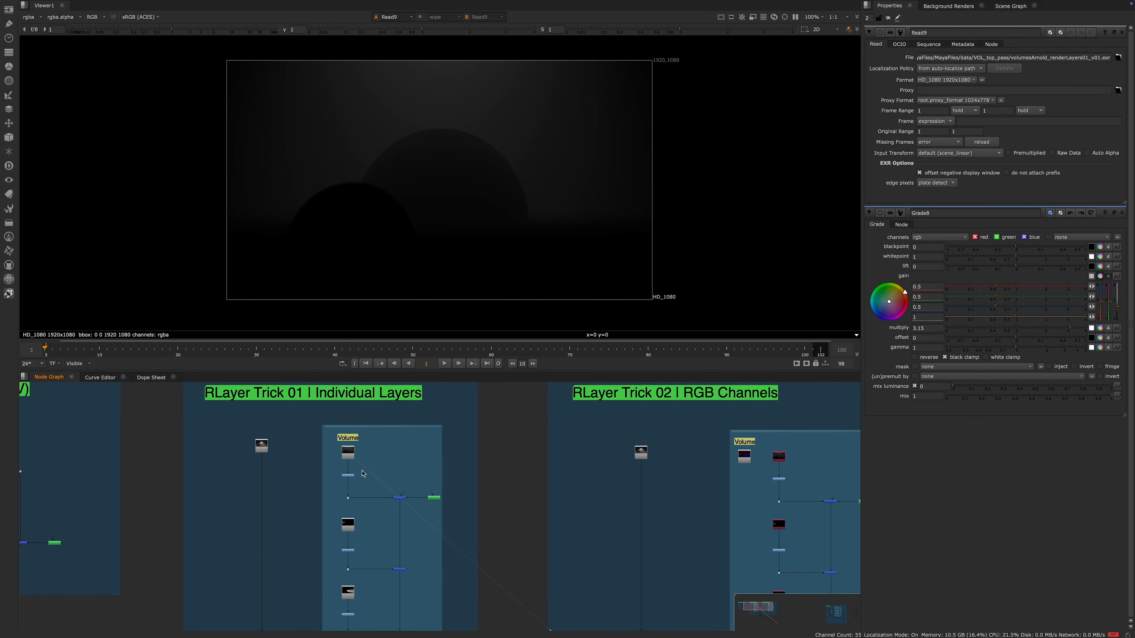
scroll(361, 480, up, 6)
scroll(447, 485, down, 3)
middle_drag(457, 532, 393, 474)
Step: View the Merge11 (plus) composite of the beauty and all volume layers in RLayer Trick 01
drag(305, 413, 421, 458)
key(1)
middle_drag(421, 515, 392, 435)
scroll(375, 450, down, 2)
middle_drag(344, 389, 345, 443)
scroll(339, 449, up, 1)
scroll(389, 525, down, 2)
click(396, 553)
key(1)
scroll(399, 556, up, 4)
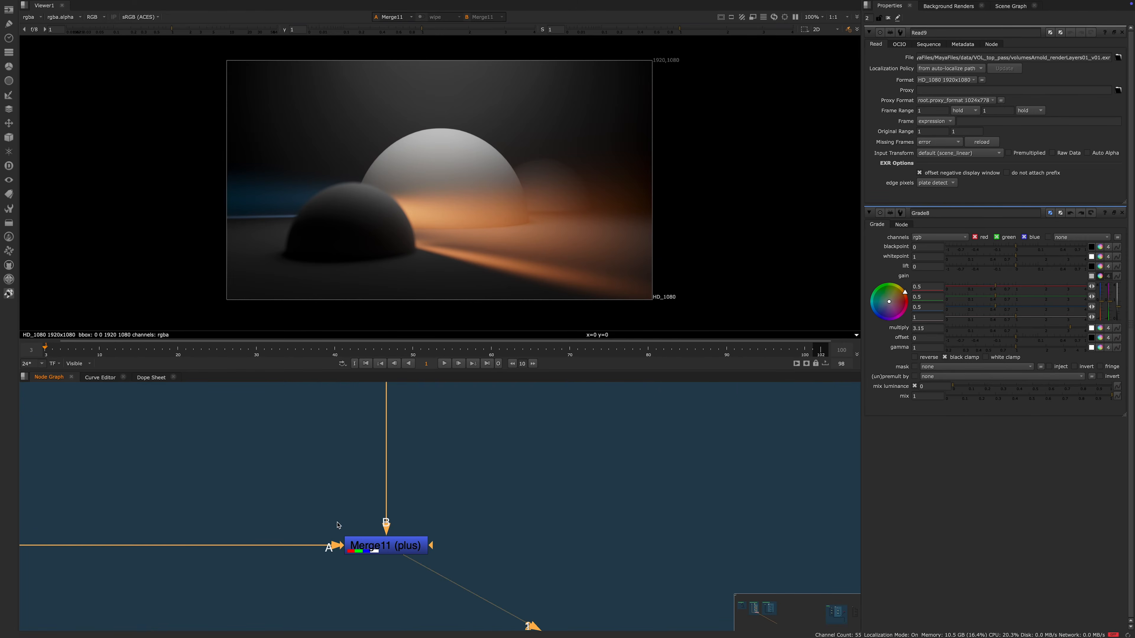
Step: Examine the beauty read and first volume branch of RLayer Trick 01 against the Merge11 result
scroll(342, 514, down, 5)
middle_drag(330, 475, 390, 588)
scroll(329, 460, down, 2)
middle_drag(330, 469, 382, 576)
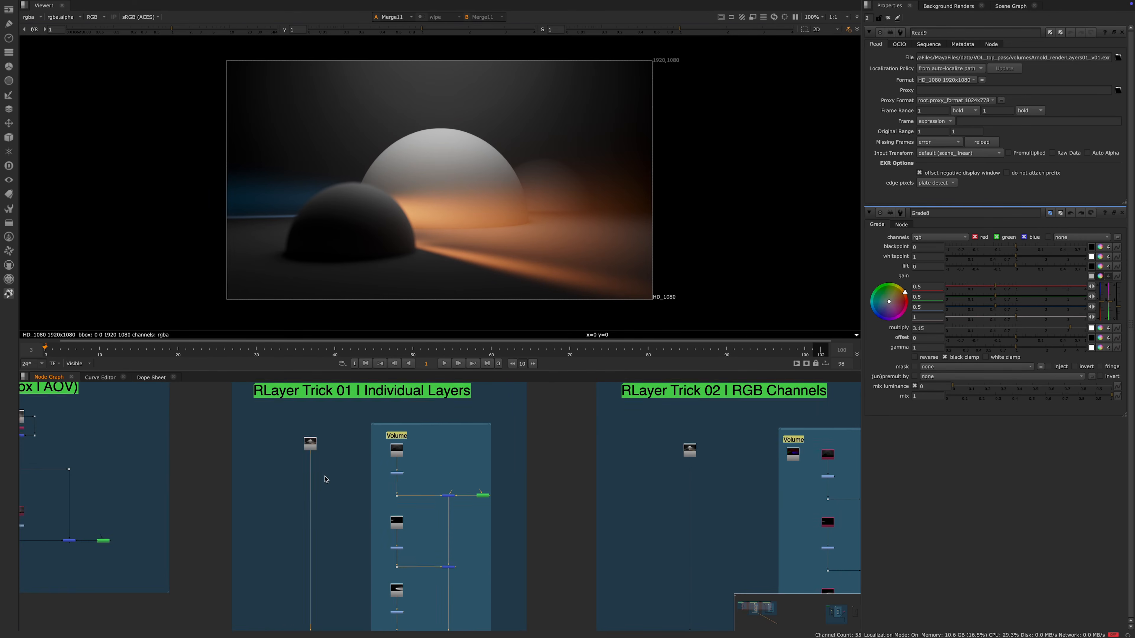
scroll(326, 479, up, 6)
scroll(308, 447, down, 3)
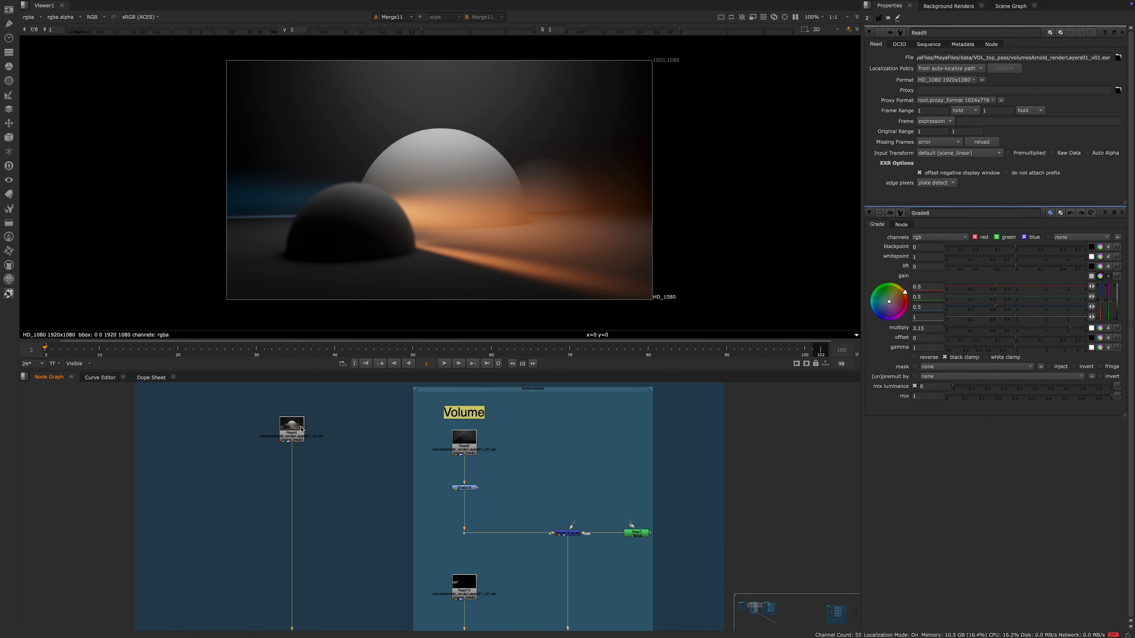
scroll(313, 449, up, 4)
scroll(310, 447, down, 5)
Step: Examine the full RLayer Trick 01 node tree, following the volume branches down to the final merge
scroll(358, 465, down, 4)
middle_drag(368, 546, 348, 435)
scroll(316, 498, up, 6)
middle_drag(633, 549, 404, 557)
scroll(418, 560, up, 4)
scroll(431, 551, down, 6)
scroll(363, 443, up, 3)
scroll(387, 449, down, 3)
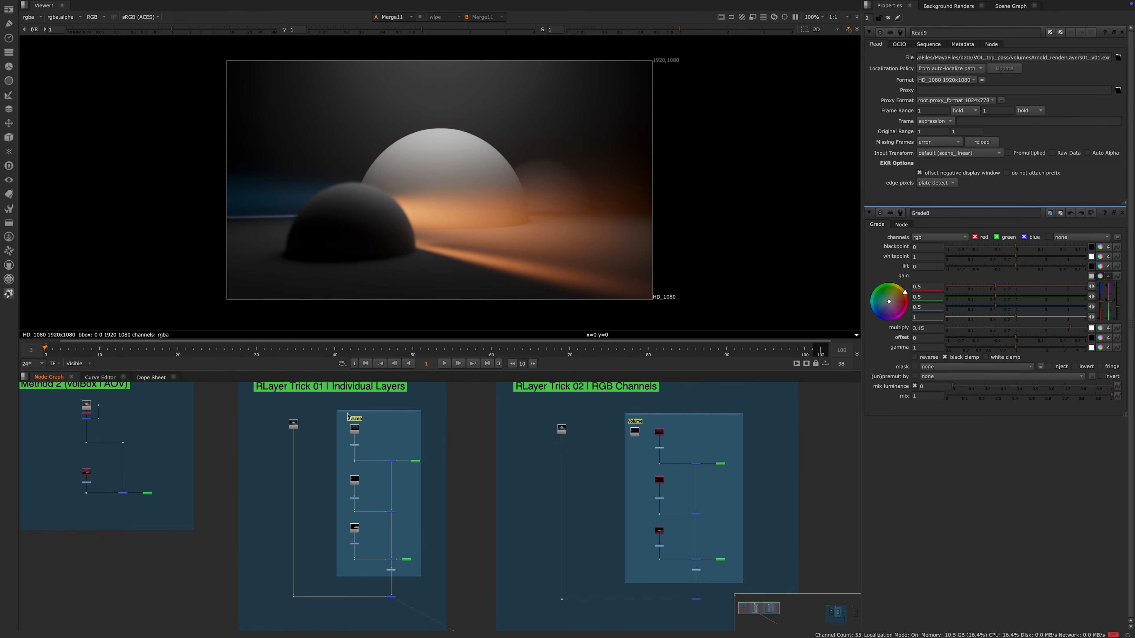
scroll(403, 616, up, 5)
scroll(330, 602, down, 3)
Step: Set the Grade15 multiply to 2.32, trying a warmer gain and returning the gain to 2.2 on all channels
middle_drag(264, 398, 329, 482)
middle_drag(320, 410, 341, 636)
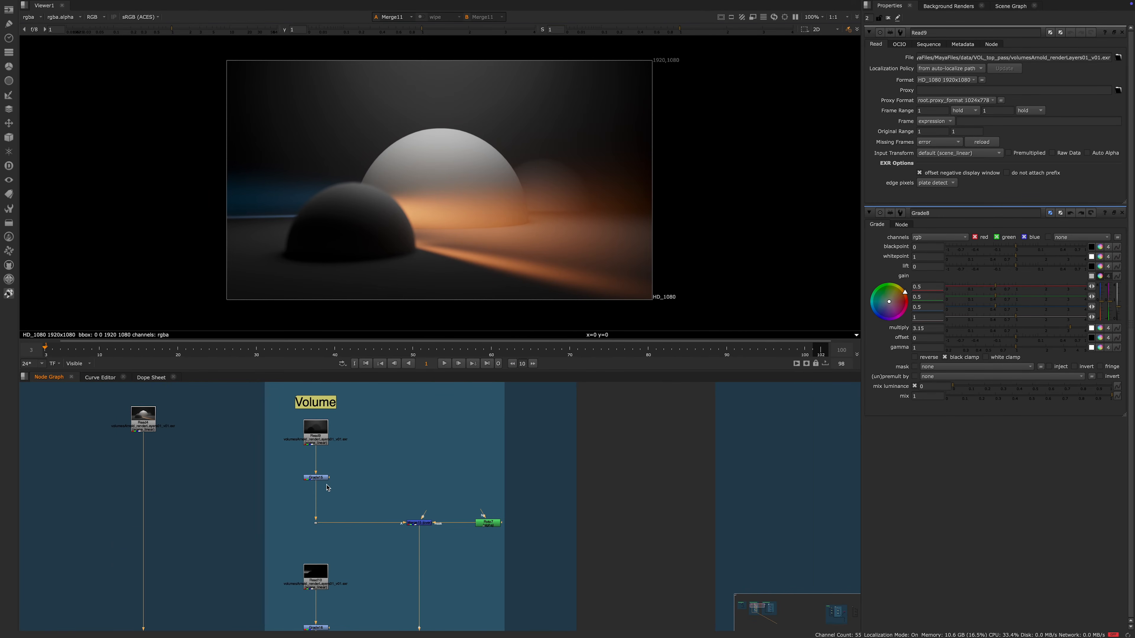
double_click(317, 477)
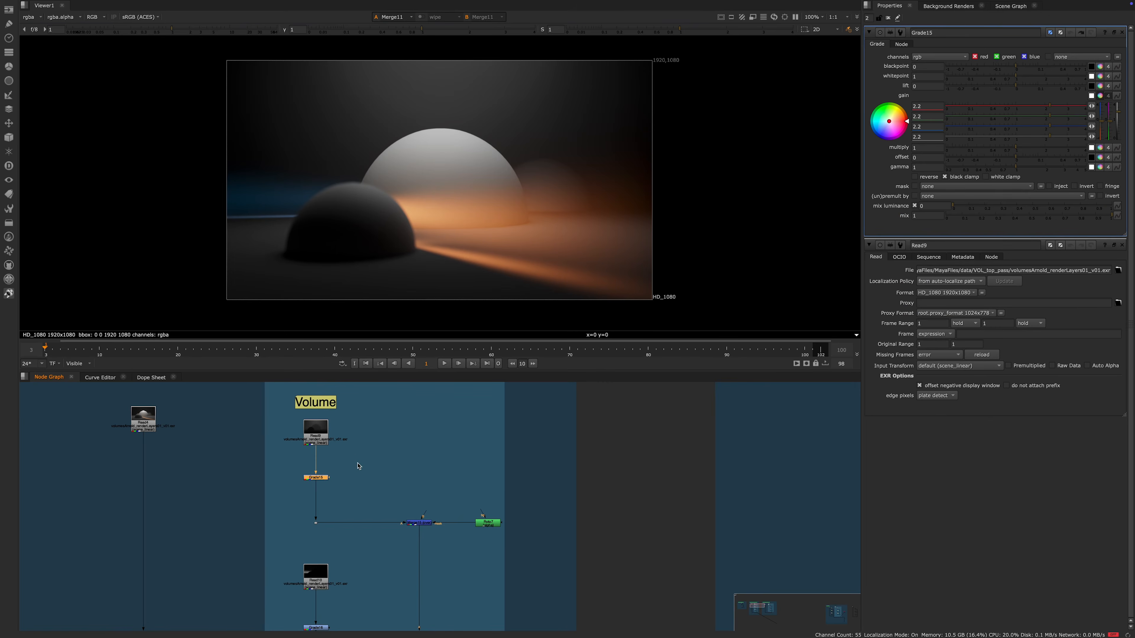
scroll(343, 445, down, 2)
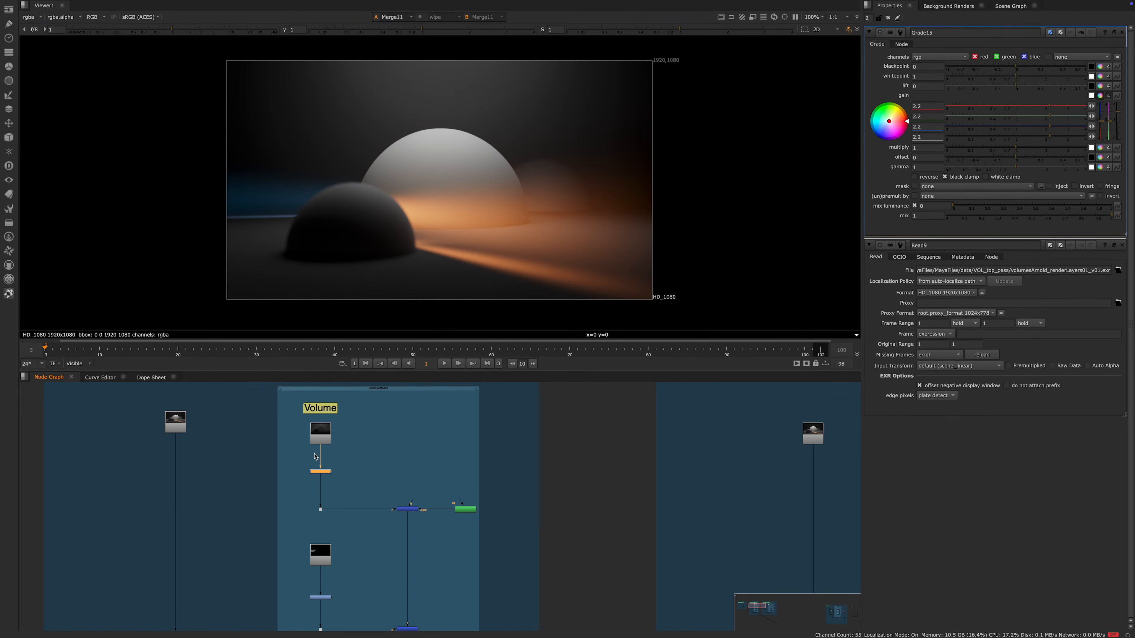
scroll(357, 457, up, 5)
scroll(355, 475, down, 5)
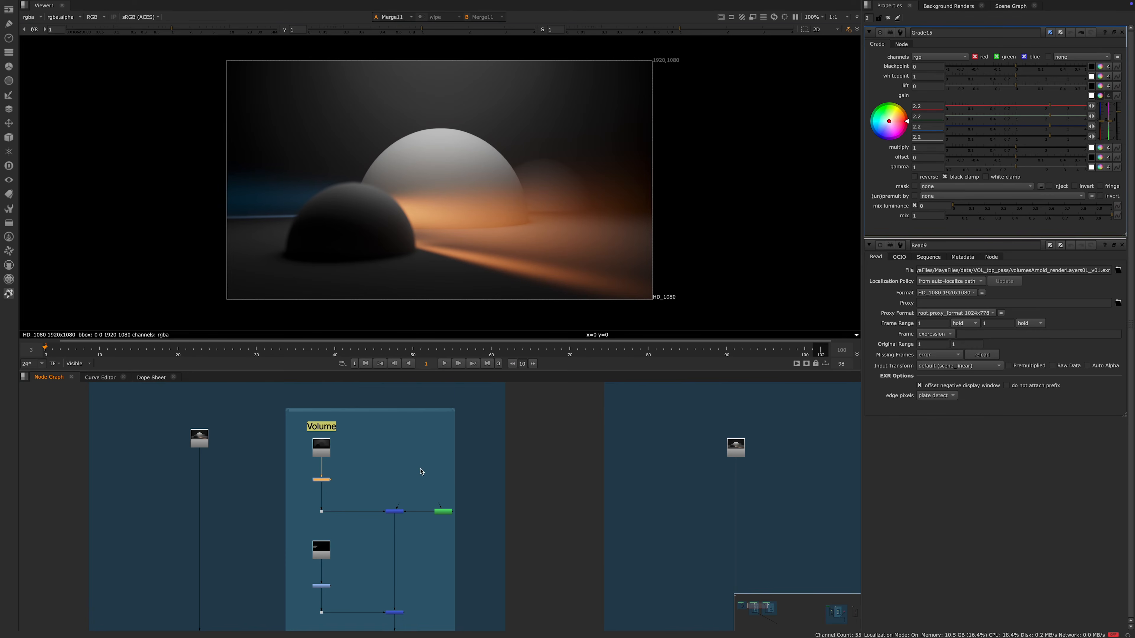
middle_drag(394, 489, 428, 435)
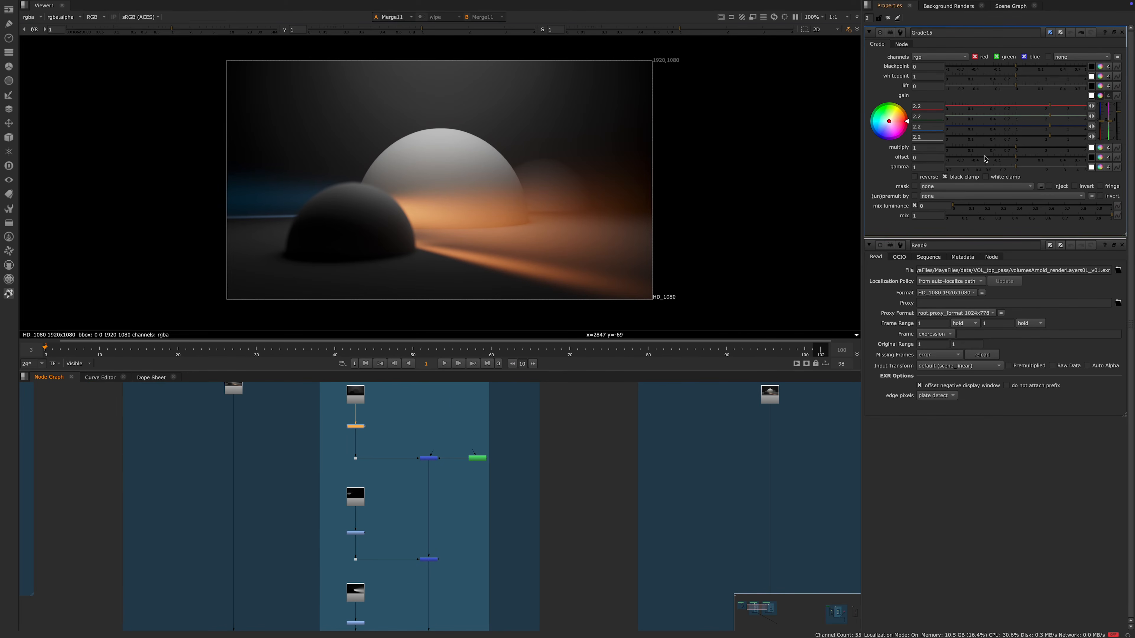
drag(1017, 152, 1062, 148)
click(1054, 147)
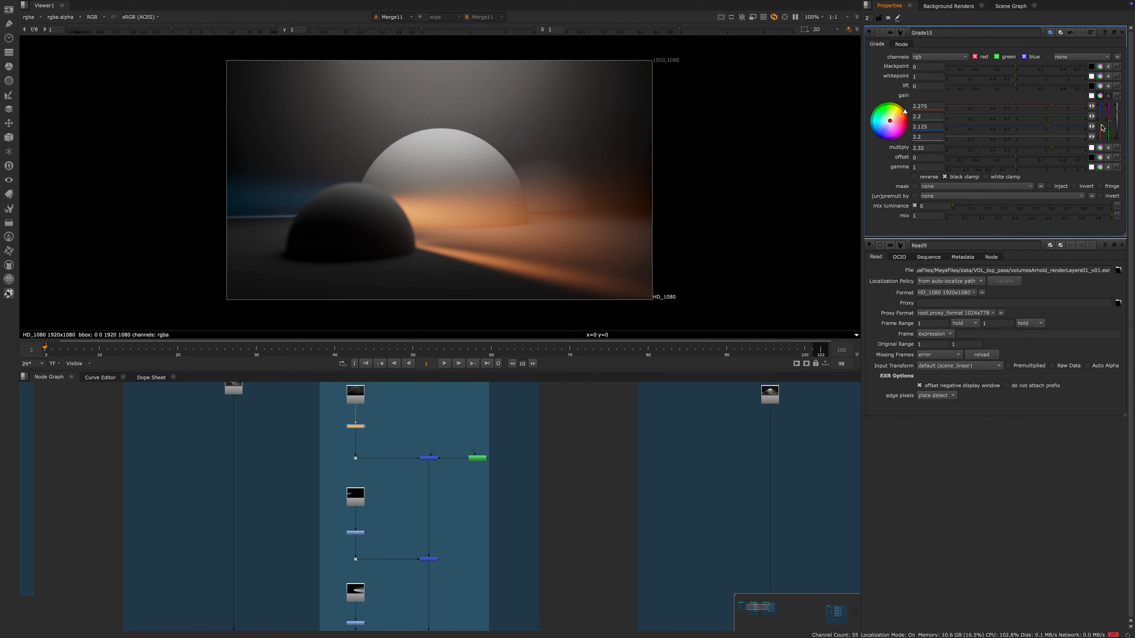
drag(1102, 128, 1101, 129)
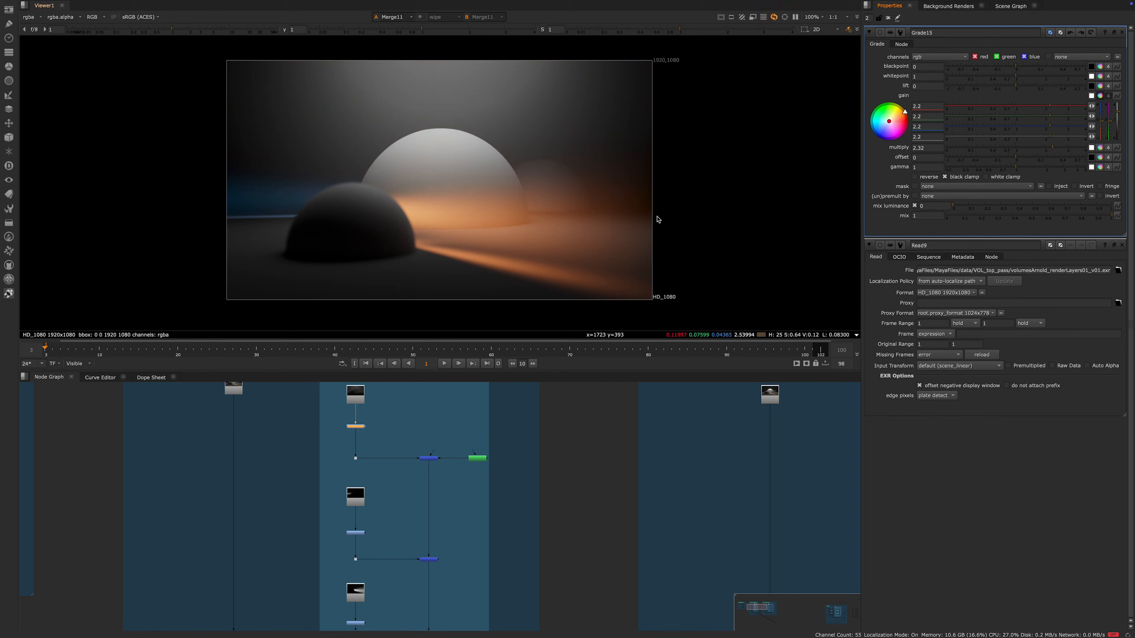
Step: Recolour the second volume light to orange by setting Grade16's gain to red 2.05, green 1.16 and blue 0.65
scroll(390, 494, down, 3)
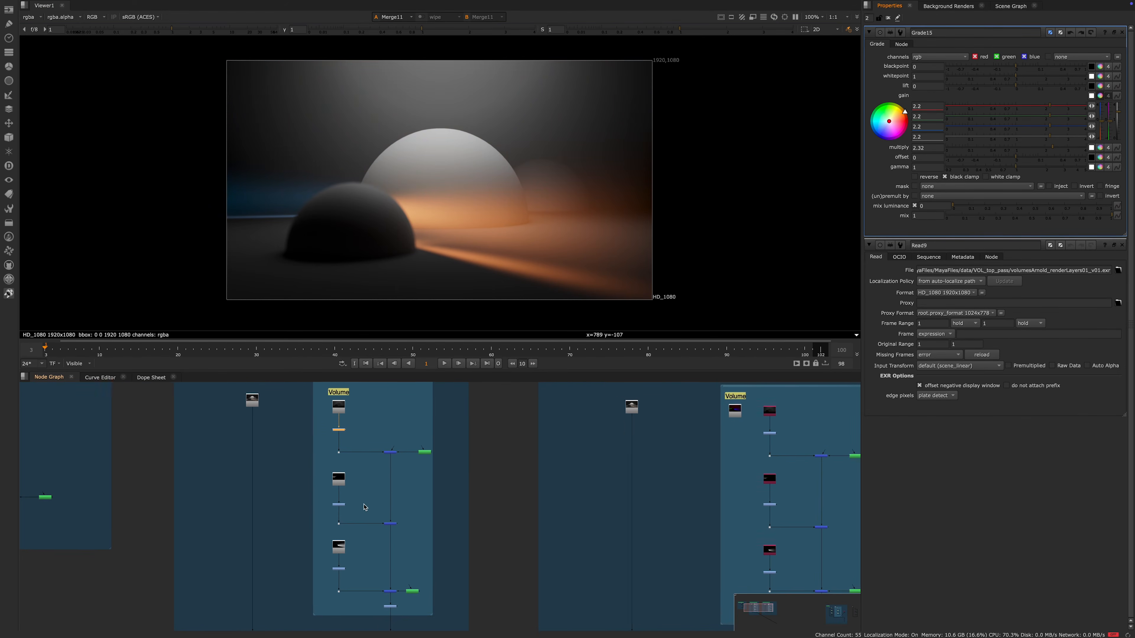
scroll(329, 504, up, 3)
double_click(327, 504)
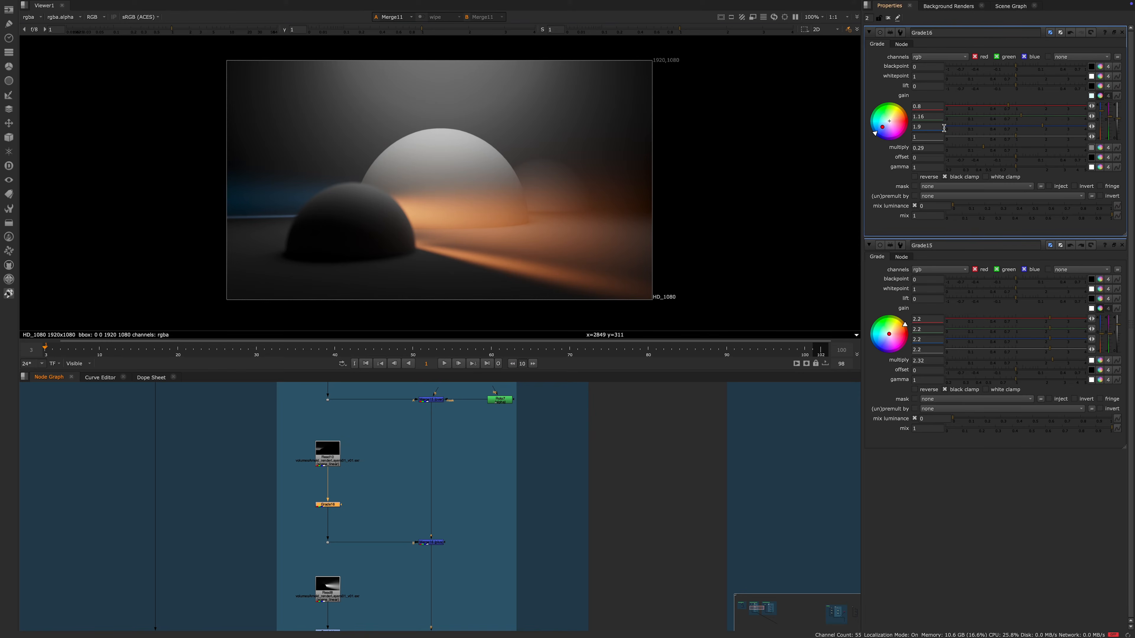
drag(1102, 131, 1104, 135)
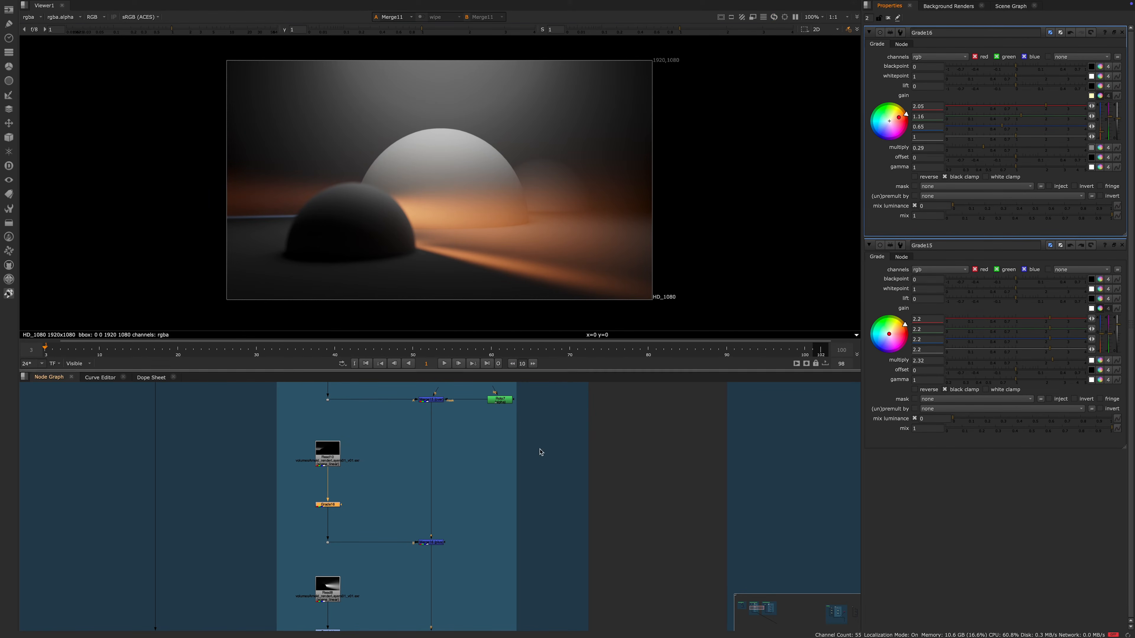
Step: Set the multiply of Grade11, on the third volume light, to 0.74
middle_drag(331, 629, 337, 587)
double_click(336, 595)
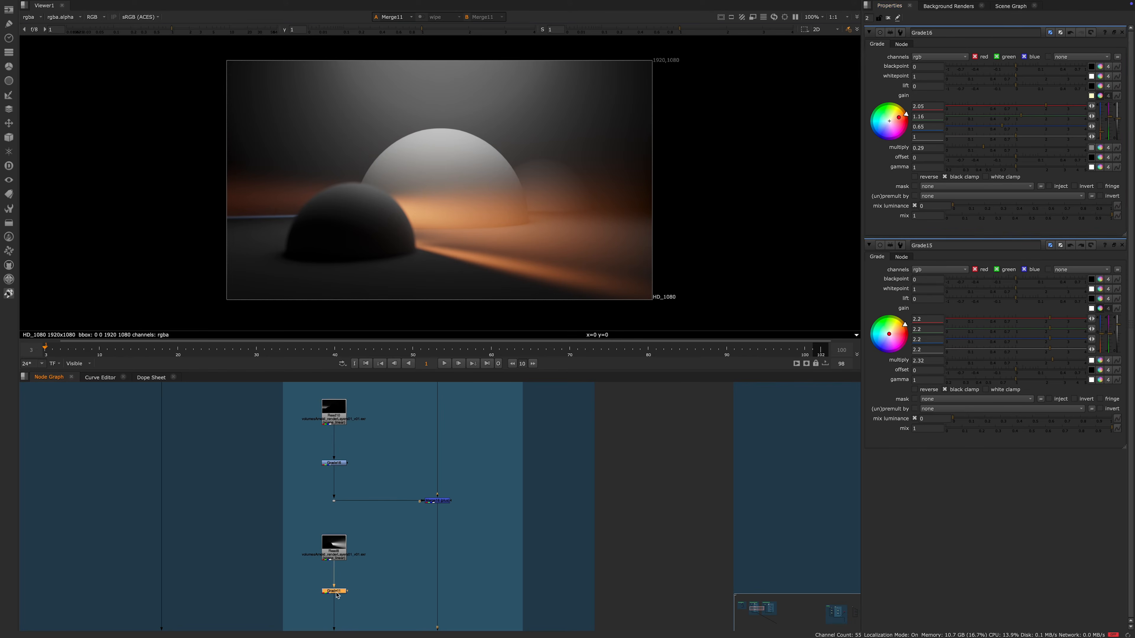
mouse_move(996, 151)
mouse_down()
mouse_move(1056, 154)
mouse_move(1005, 156)
mouse_up()
scroll(589, 459, down, 4)
scroll(494, 535, up, 5)
middle_drag(527, 495, 464, 484)
scroll(538, 520, down, 3)
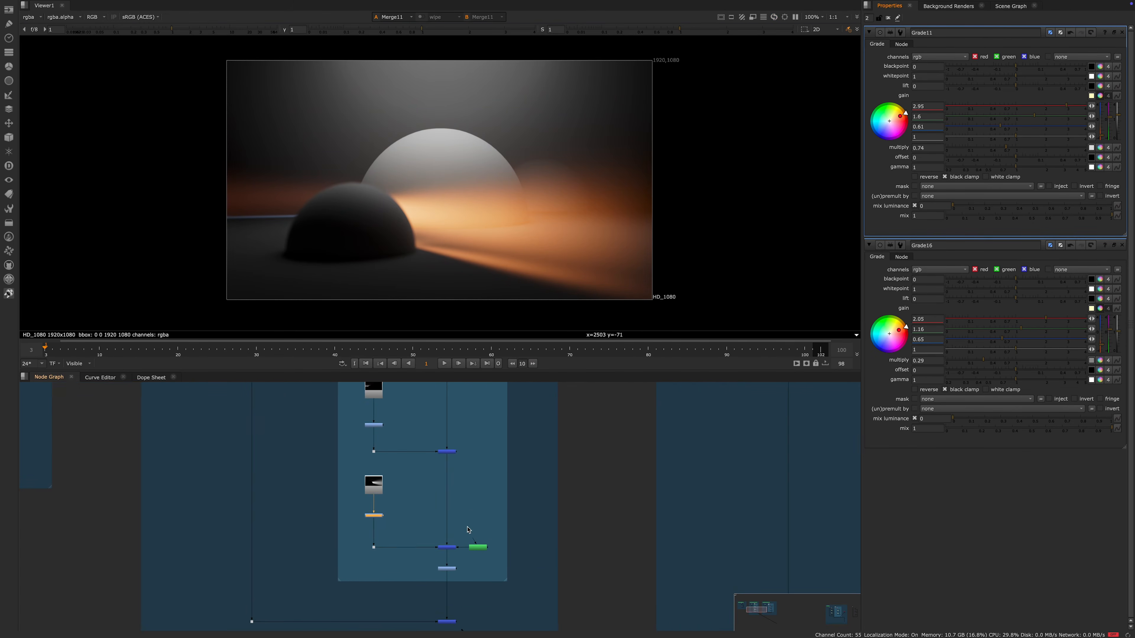
Step: Try the third volume light's merge without its roto mask by disconnecting it, and undo the disconnection
scroll(443, 555, up, 4)
middle_drag(519, 515, 445, 520)
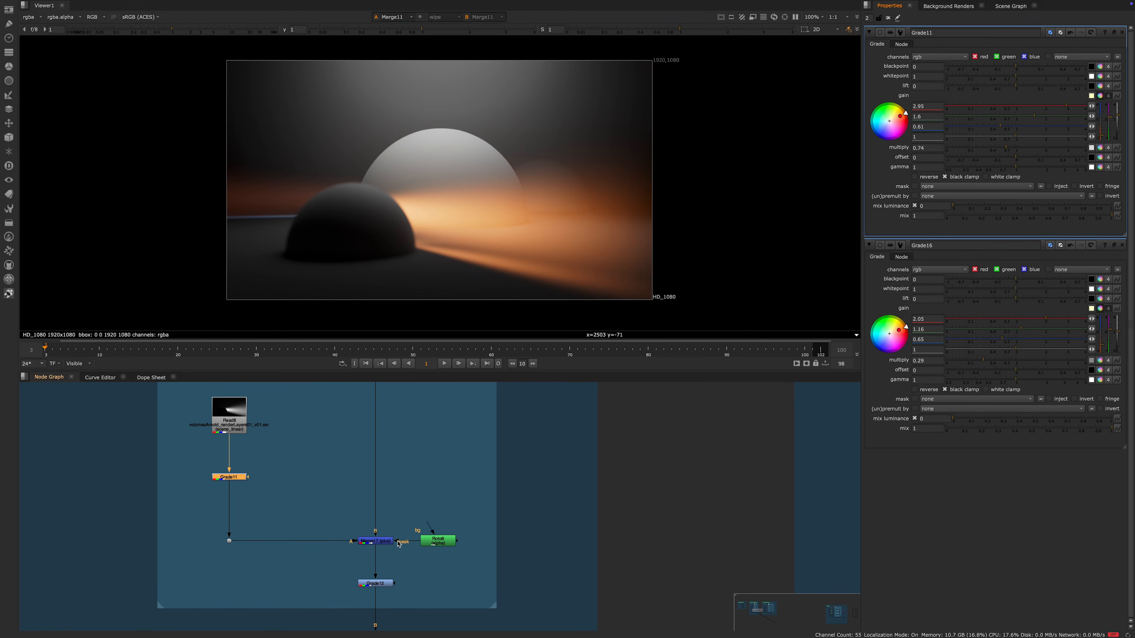
drag(399, 544, 415, 570)
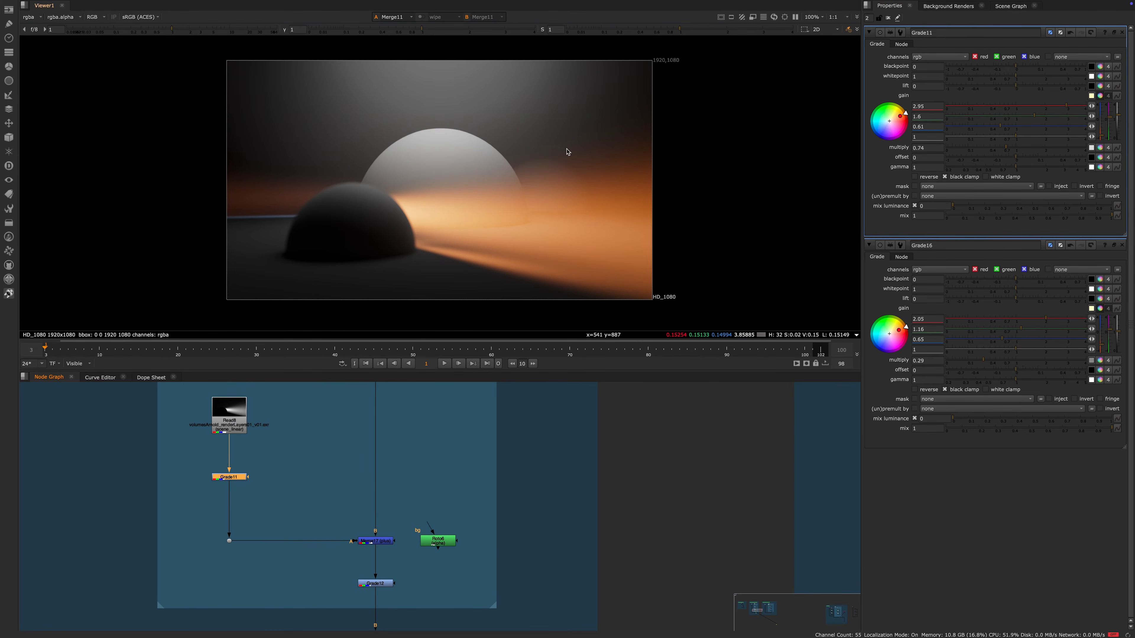
key(ctrl+z)
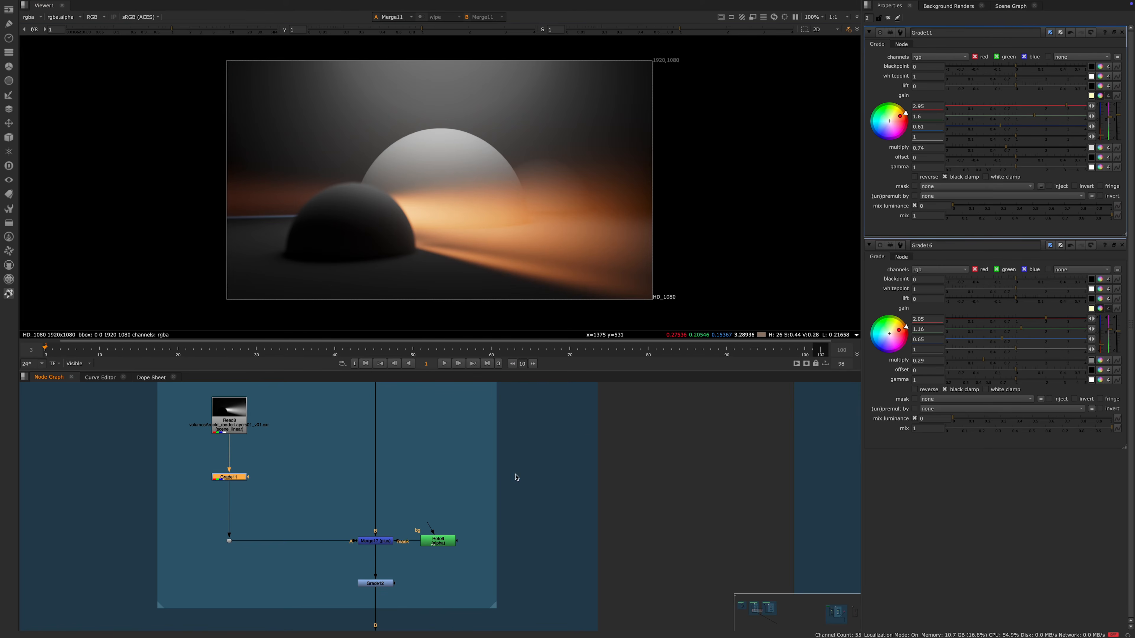
Step: Try disconnecting the Roto7 mask from Merge15 on the first volume light, and undo the disconnection
scroll(474, 514, down, 3)
middle_drag(474, 514, 456, 574)
middle_drag(415, 393, 413, 523)
scroll(413, 523, down, 1)
scroll(412, 494, up, 4)
scroll(413, 495, up, 1)
drag(412, 495, 438, 536)
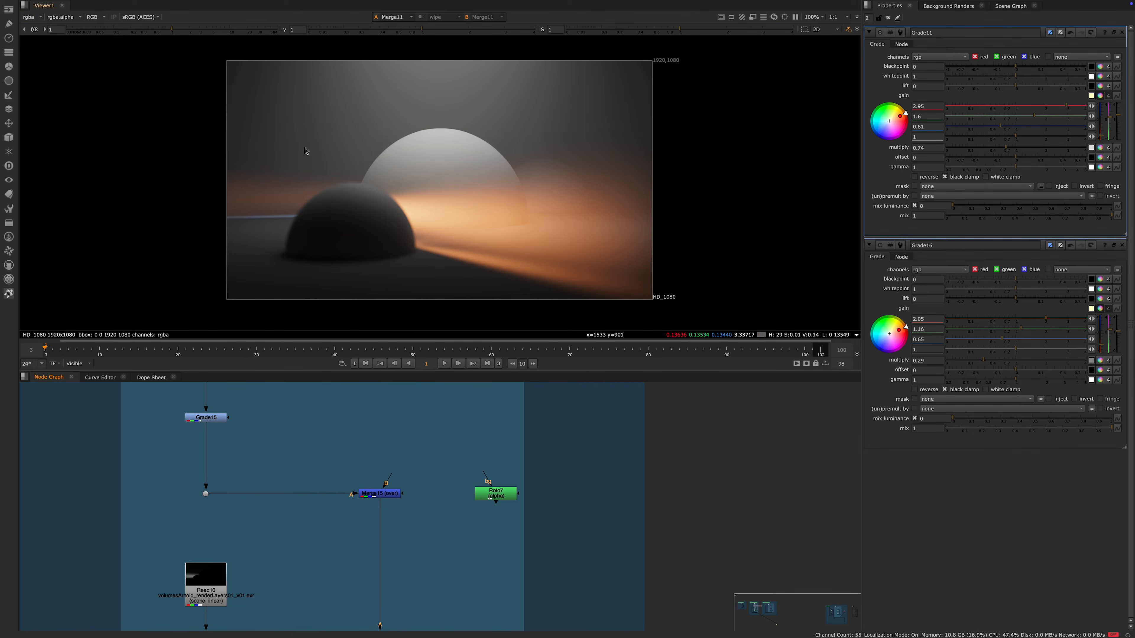
key(ctrl+z)
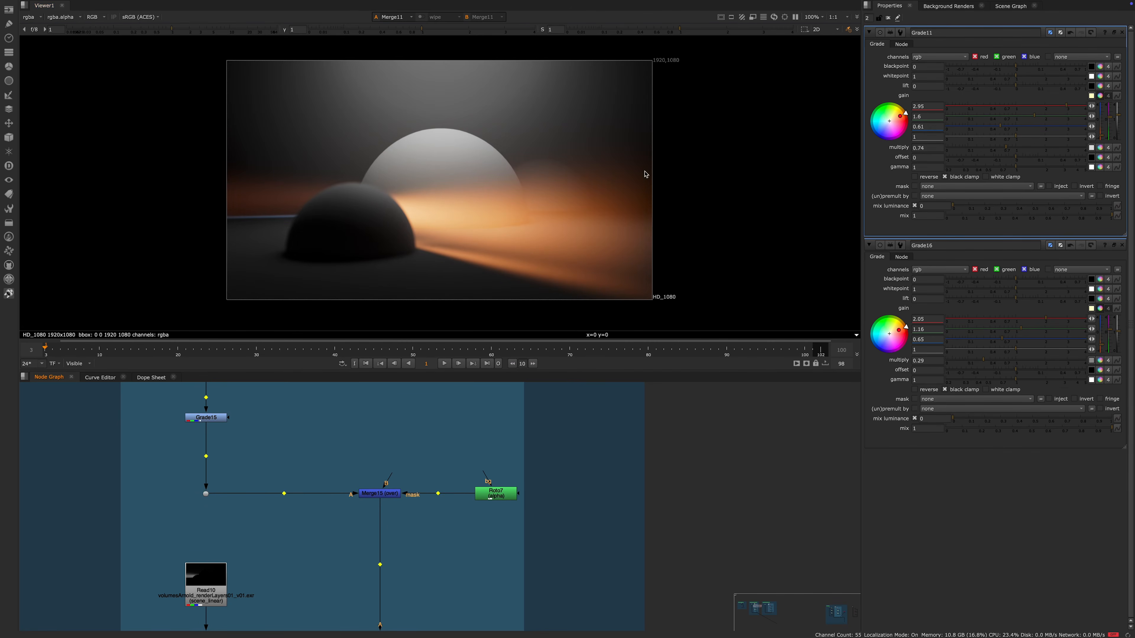
Step: Examine the masked composite up close and the second and third volume light branches below it
scroll(436, 217, down, 3)
middle_drag(420, 176, 379, 141)
scroll(349, 151, down, 3)
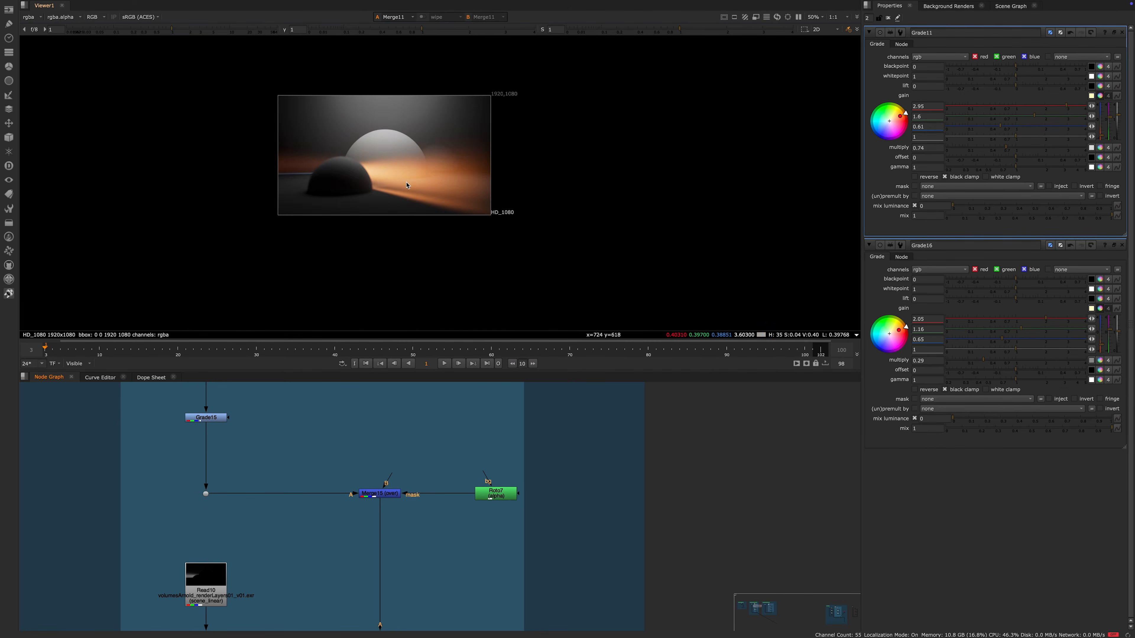
scroll(418, 178, up, 4)
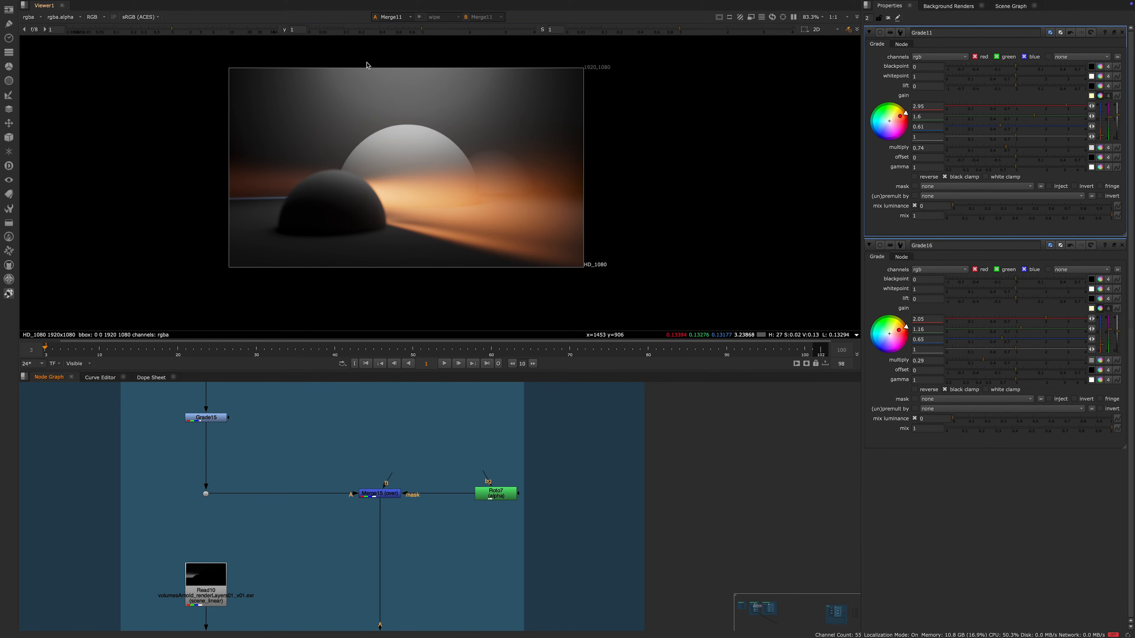
middle_drag(419, 516, 402, 413)
scroll(396, 464, down, 3)
scroll(380, 528, up, 4)
scroll(362, 539, down, 4)
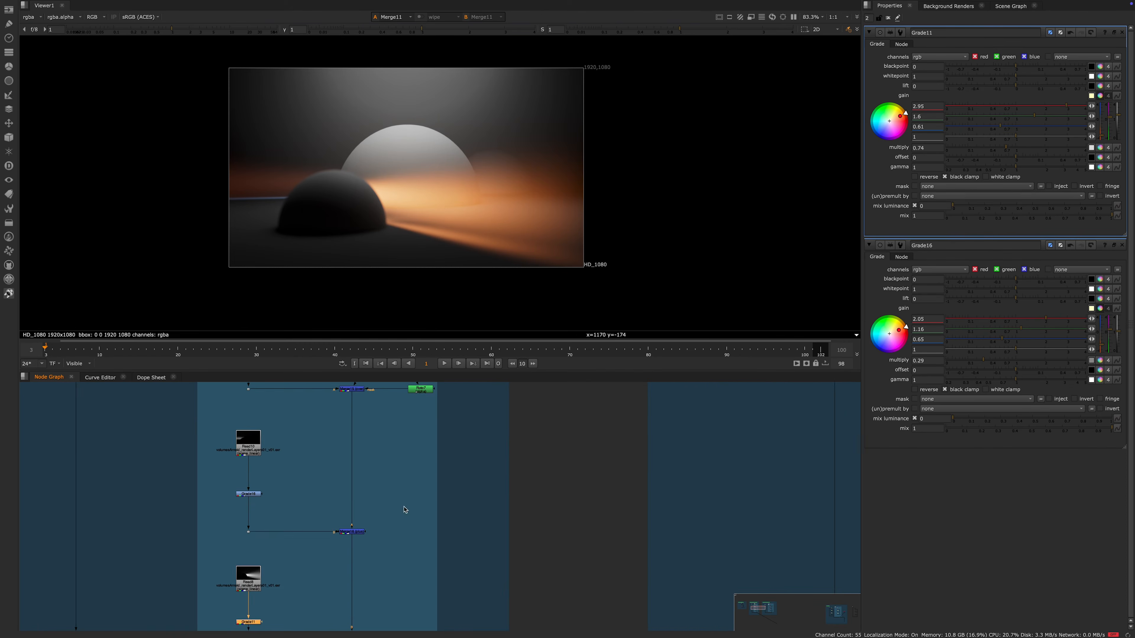
Step: View the combined volume lights at Merge17 and the output of the Grade12 node below it
mouse_move(354, 413)
middle_down()
mouse_move(361, 530)
mouse_move(377, 459)
middle_up()
scroll(388, 480, down, 4)
drag(370, 501, 327, 564)
key(1)
middle_drag(334, 565, 343, 512)
drag(372, 564, 323, 540)
key(1)
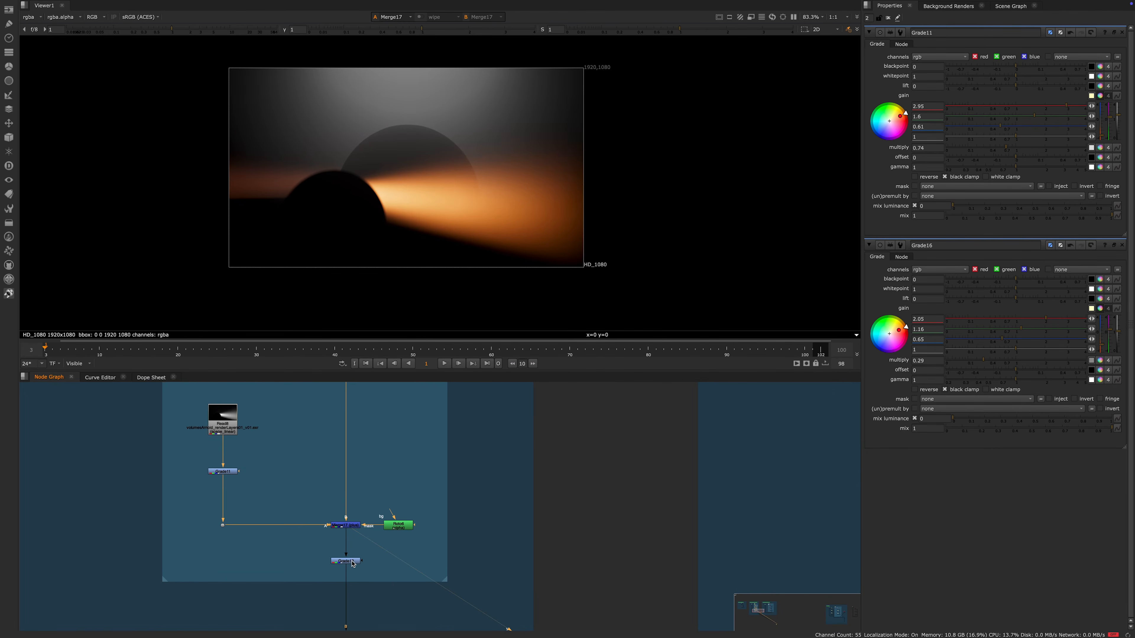
click(352, 563)
key(1)
Step: Examine the three volume light branches of RLayer Trick 01 and the grade that follows their merges
scroll(428, 519, down, 3)
scroll(388, 507, up, 3)
middle_drag(403, 548, 449, 515)
drag(382, 489, 528, 565)
scroll(440, 531, down, 3)
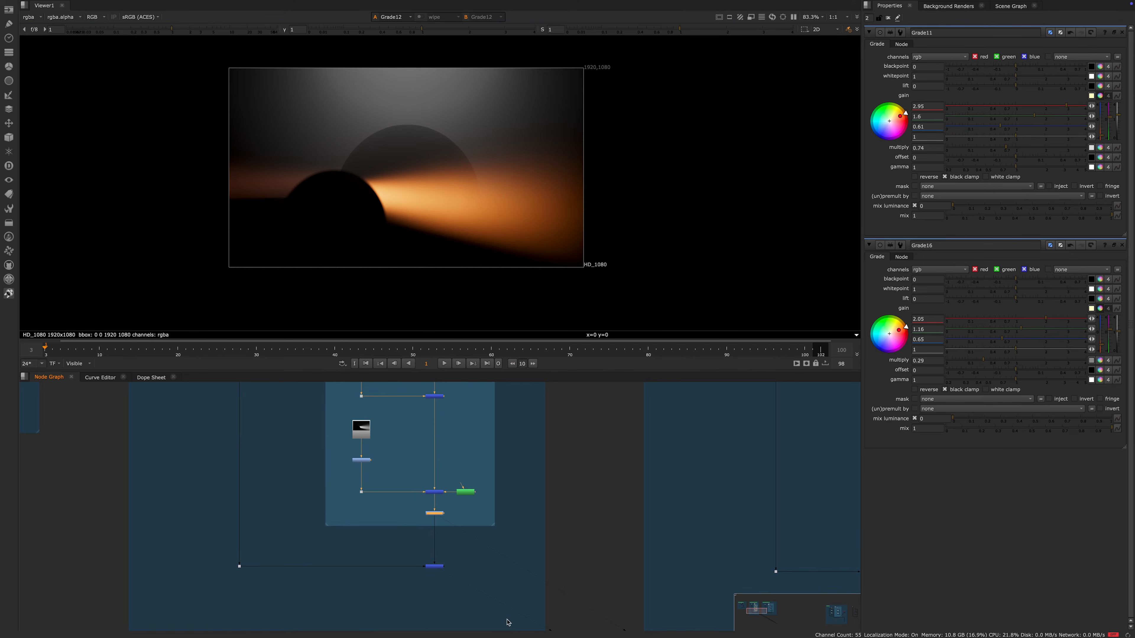
scroll(435, 514, up, 4)
scroll(432, 580, down, 5)
middle_drag(431, 473, 430, 550)
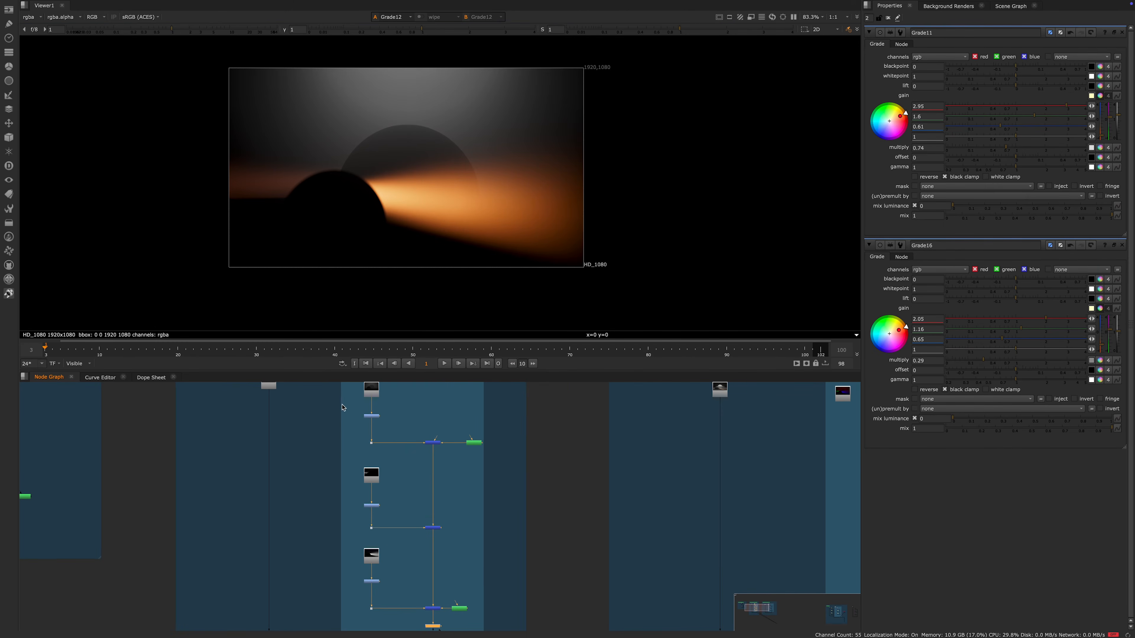
scroll(413, 520, down, 1)
scroll(413, 522, down, 1)
scroll(410, 515, up, 3)
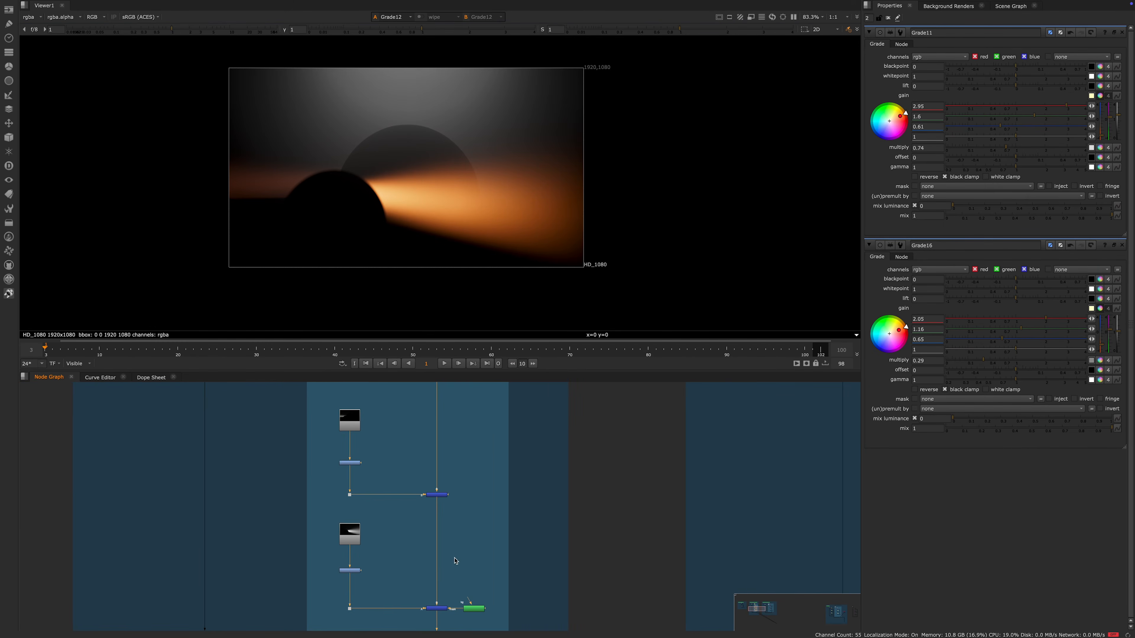
scroll(442, 545, down, 2)
middle_drag(496, 535, 369, 507)
middle_drag(408, 552, 481, 522)
Step: Open the Grade12 settings, try a higher multiply on the combined volume, and undo the change
scroll(391, 553, up, 3)
double_click(398, 554)
scroll(395, 553, up, 3)
scroll(366, 558, down, 2)
drag(1004, 150, 1064, 157)
key(super+z)
Step: Open the settings of the final merge, Merge11, and view its full composite
middle_drag(438, 584, 455, 510)
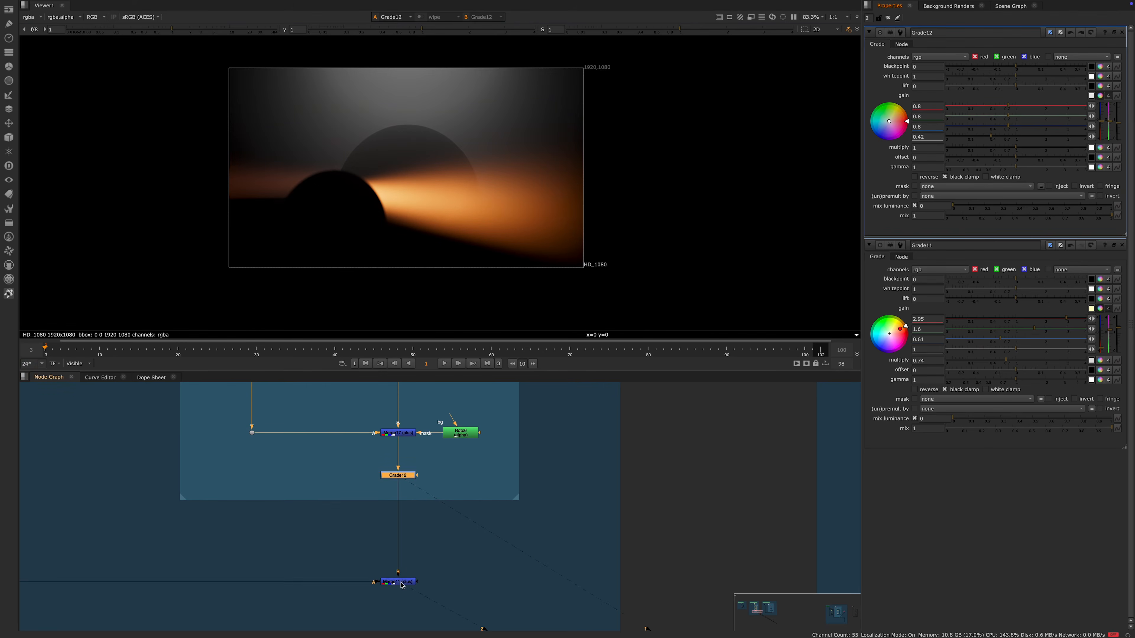
double_click(399, 582)
key(1)
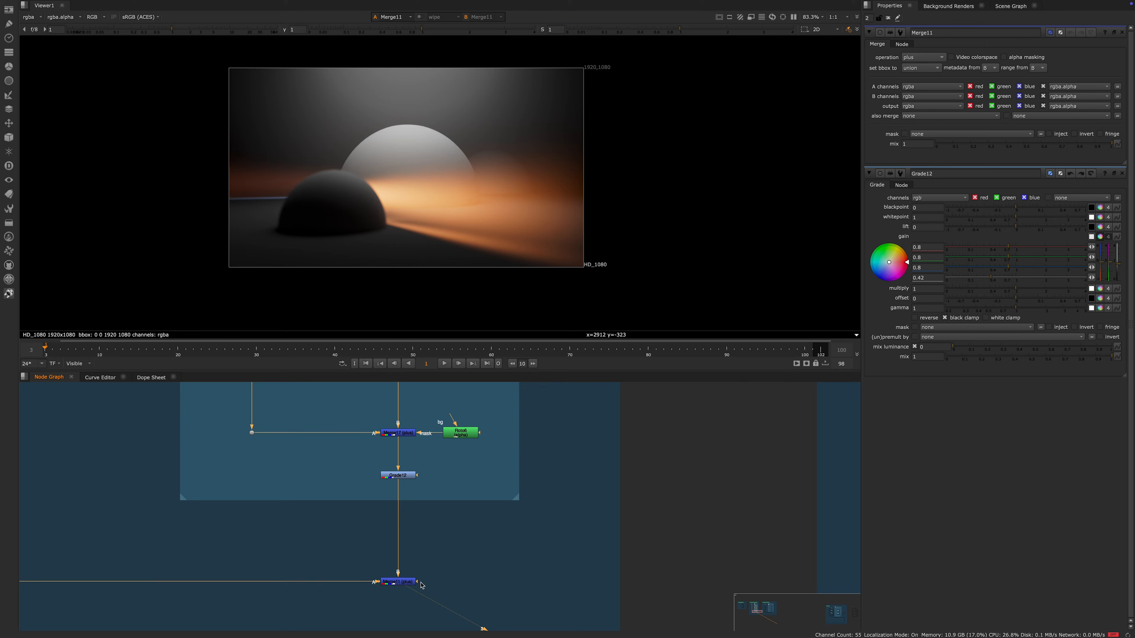
Step: Reopen Grade12, try a different multiply and a colour shift on the combined volume, and undo both changes
double_click(401, 477)
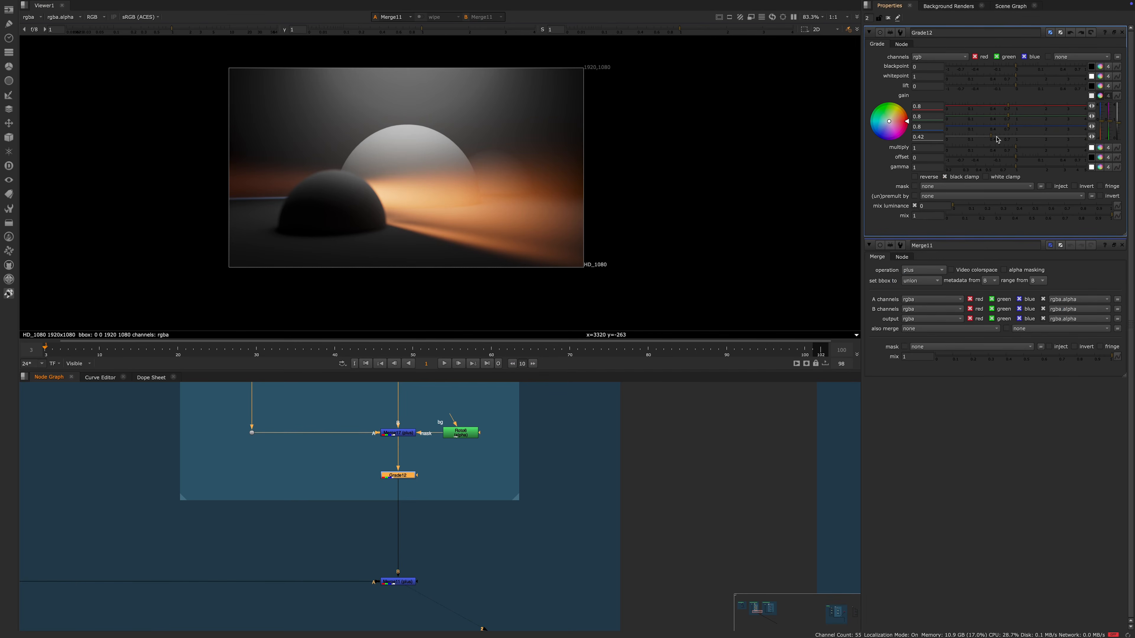
mouse_move(1002, 150)
mouse_down()
mouse_move(982, 150)
mouse_move(1046, 154)
mouse_move(972, 151)
mouse_move(987, 151)
mouse_up()
key(super+z)
drag(1103, 123, 1104, 111)
key(super+z)
Step: Review the RLayer Trick 01 tree and locate the RLayer Trick 02 | RGB Channels tree beside it
scroll(415, 510, down, 4)
middle_drag(392, 464, 401, 520)
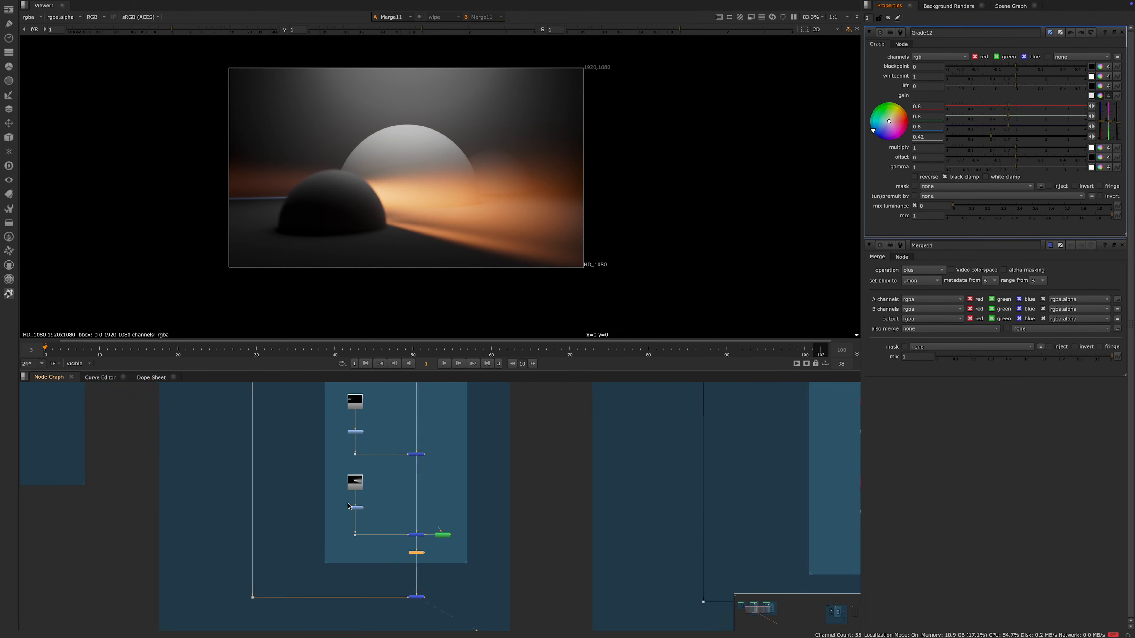
scroll(374, 451, up, 3)
middle_drag(400, 436, 408, 445)
scroll(408, 445, down, 3)
middle_drag(385, 392, 362, 467)
scroll(361, 469, down, 3)
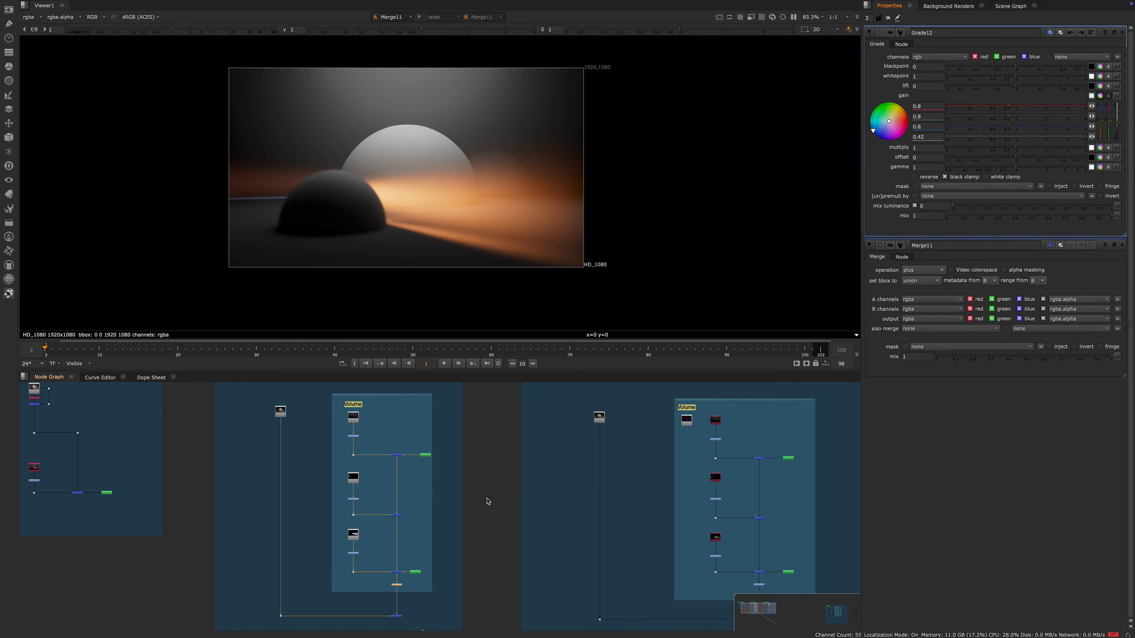
middle_drag(620, 500, 553, 520)
middle_drag(545, 476, 412, 524)
scroll(408, 443, up, 3)
middle_drag(477, 472, 331, 435)
scroll(276, 440, down, 3)
scroll(286, 407, up, 1)
scroll(319, 429, up, 3)
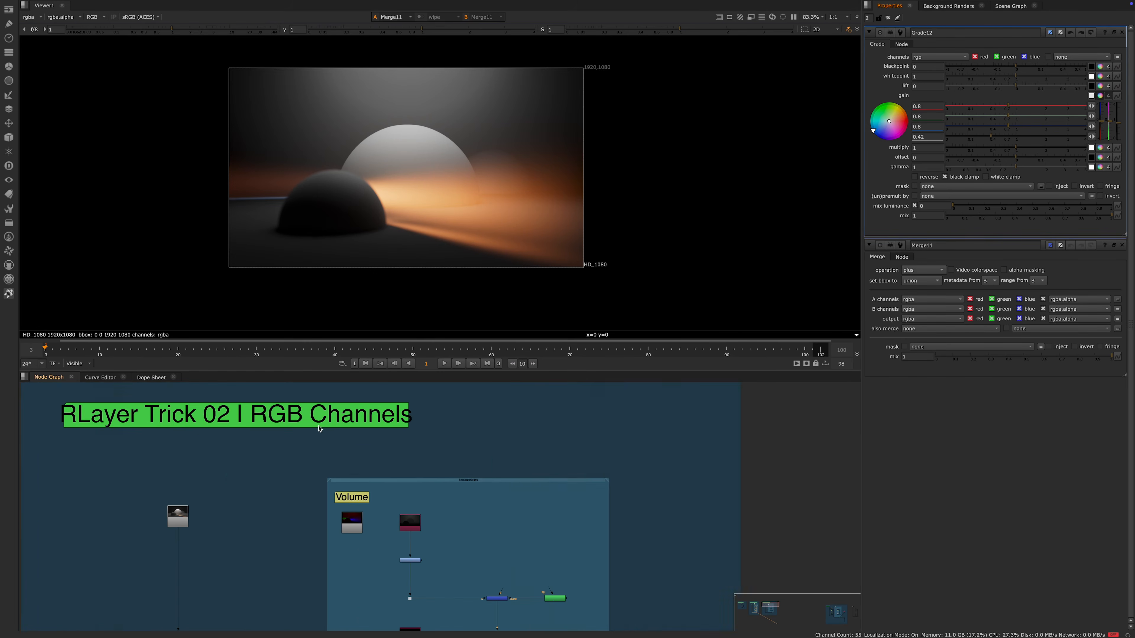
Step: View the Read_RGB volume render in the RLayer Trick 02 tree
scroll(348, 463, down, 3)
middle_drag(443, 489, 408, 463)
scroll(555, 498, up, 3)
scroll(322, 501, up, 5)
middle_drag(322, 500, 446, 489)
mouse_move(485, 456)
middle_down()
mouse_move(390, 475)
mouse_move(482, 471)
middle_up()
click(391, 475)
key(1)
Step: Compare the separate volume light reads of RLayer Trick 01 with the single Read_RGB render of RLayer Trick 02
scroll(388, 477, down, 4)
scroll(483, 472, down, 2)
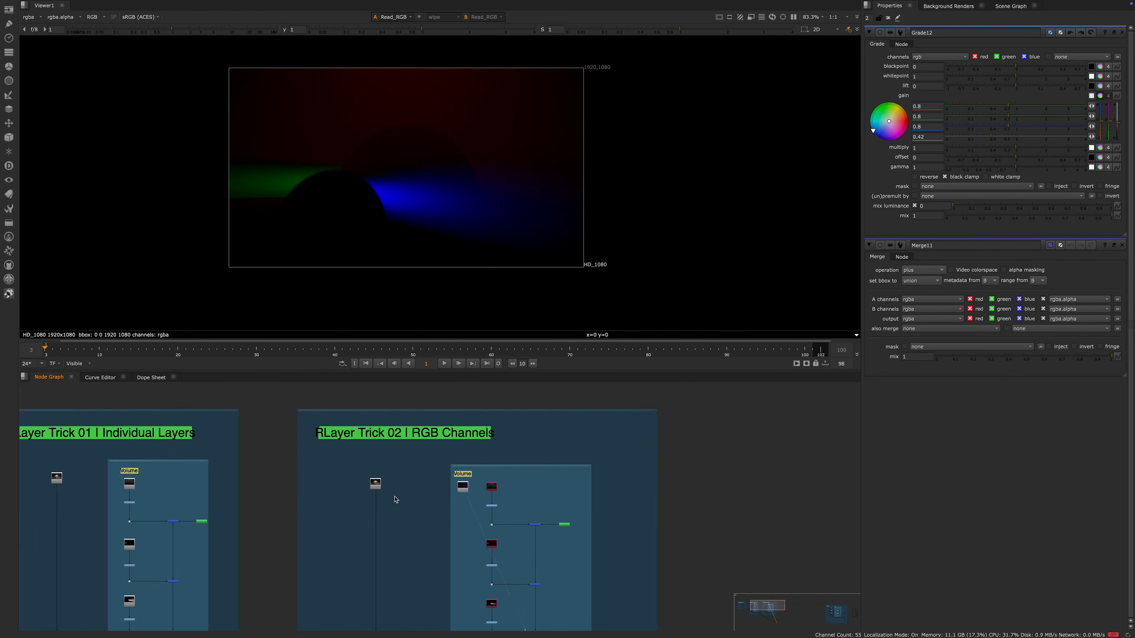
scroll(395, 502, down, 2)
middle_drag(395, 502, 517, 484)
scroll(451, 468, up, 5)
middle_drag(602, 469, 525, 469)
scroll(525, 469, down, 2)
scroll(324, 465, down, 1)
middle_drag(538, 421, 769, 333)
scroll(306, 443, up, 1)
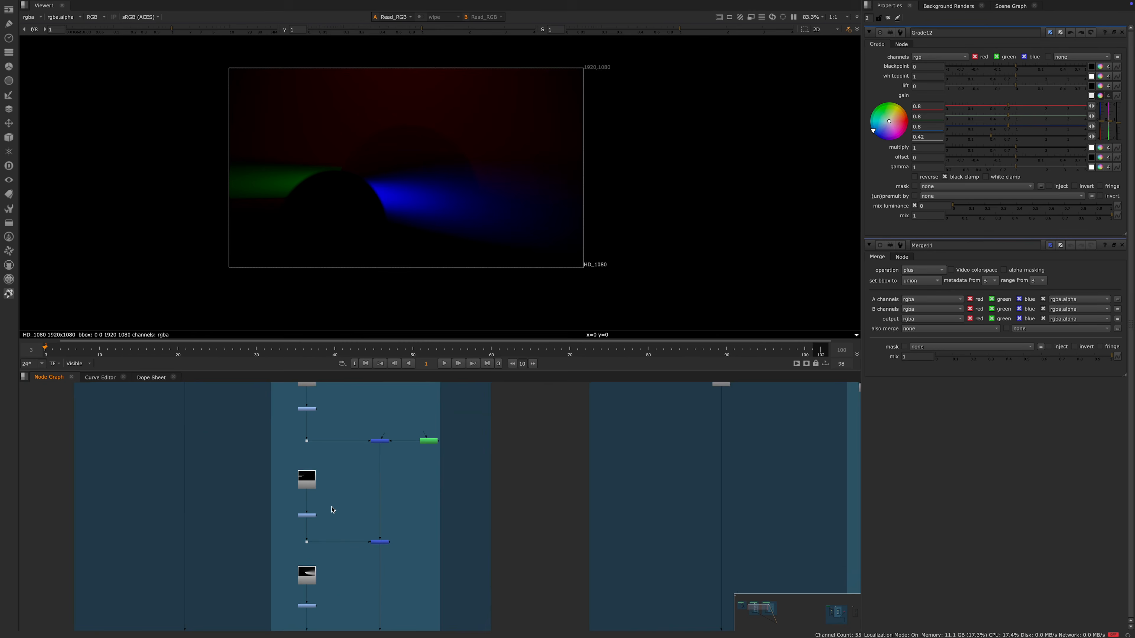
middle_drag(324, 401, 340, 448)
scroll(321, 531, up, 1)
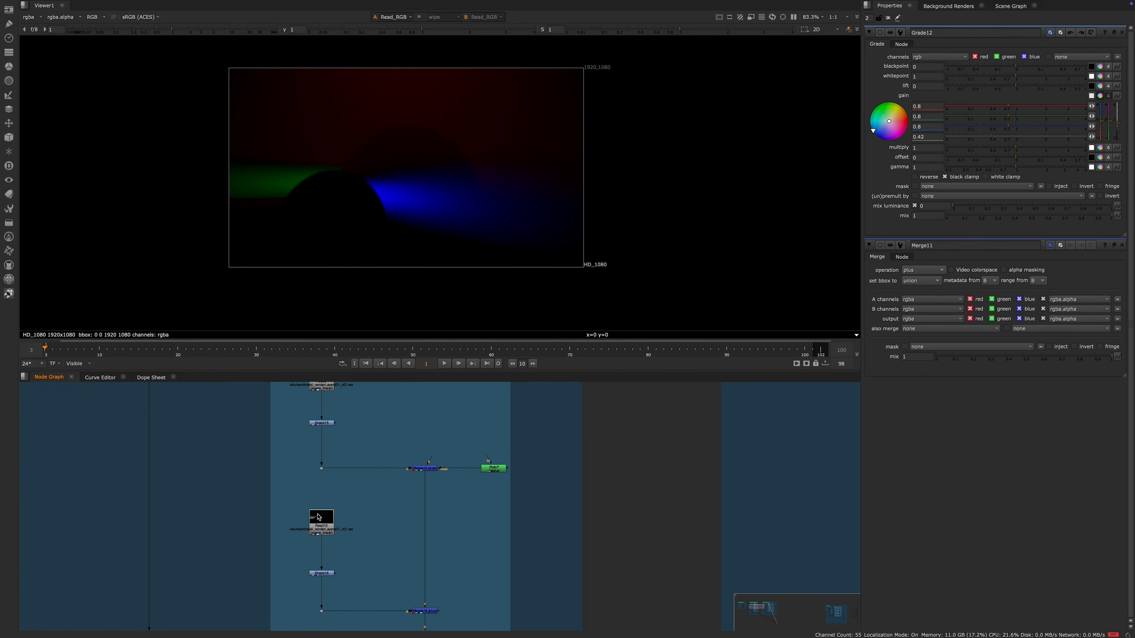
scroll(322, 519, down, 2)
middle_drag(507, 455, 355, 479)
middle_drag(668, 455, 539, 440)
scroll(489, 464, up, 6)
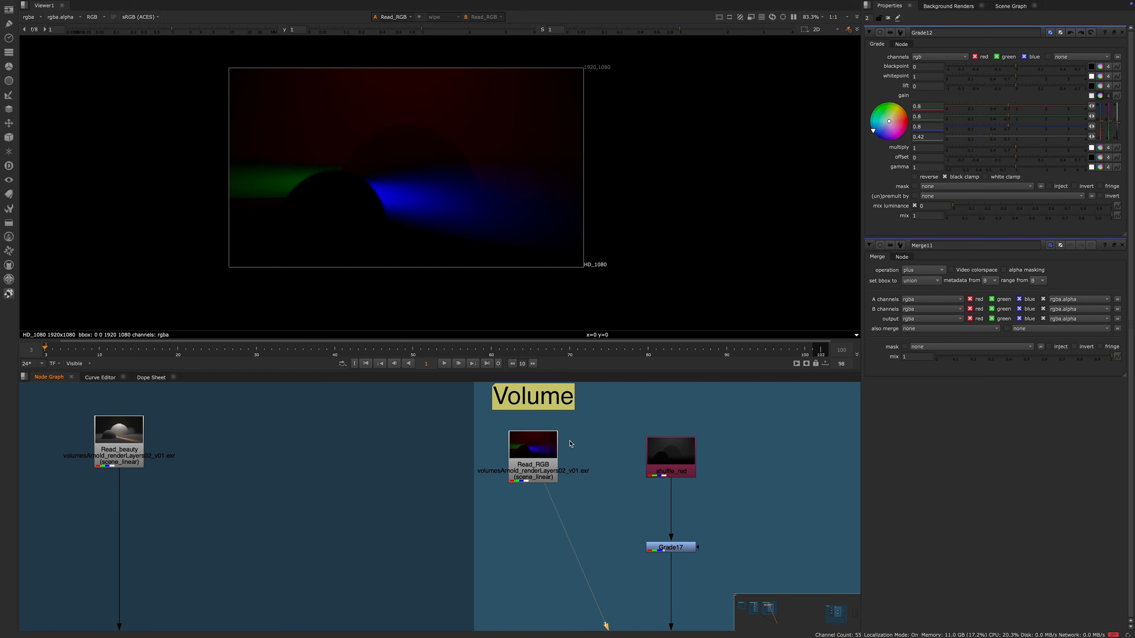
Step: View the first volume light extracted from Read_RGB by the shuffle_red node
middle_drag(607, 495, 524, 477)
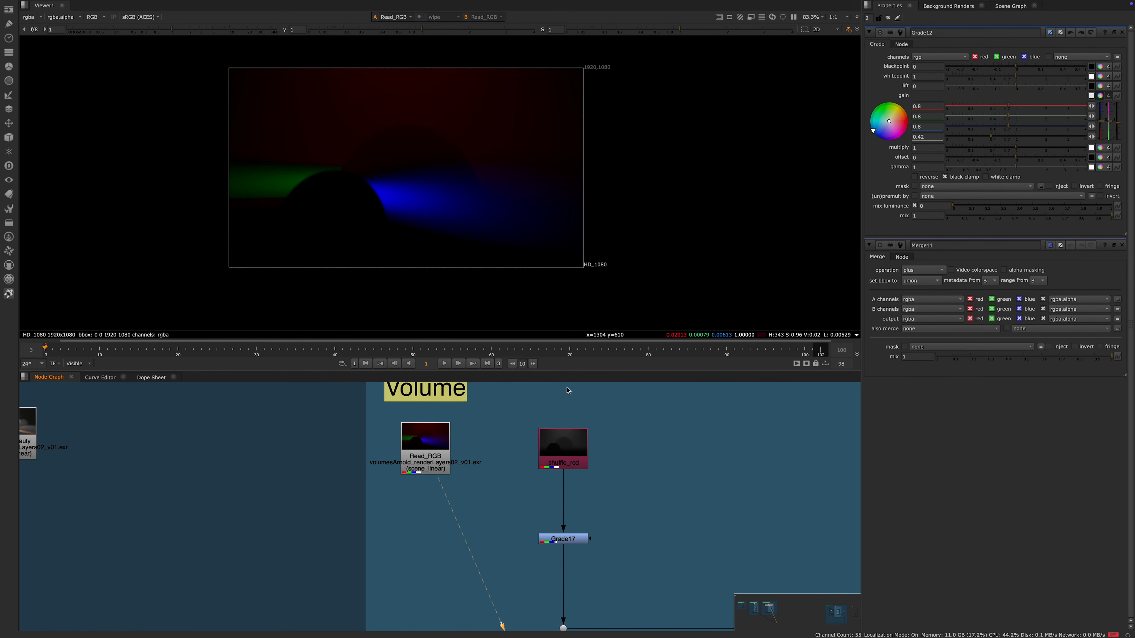
middle_drag(428, 451, 427, 456)
scroll(604, 449, down, 3)
middle_drag(522, 450, 409, 452)
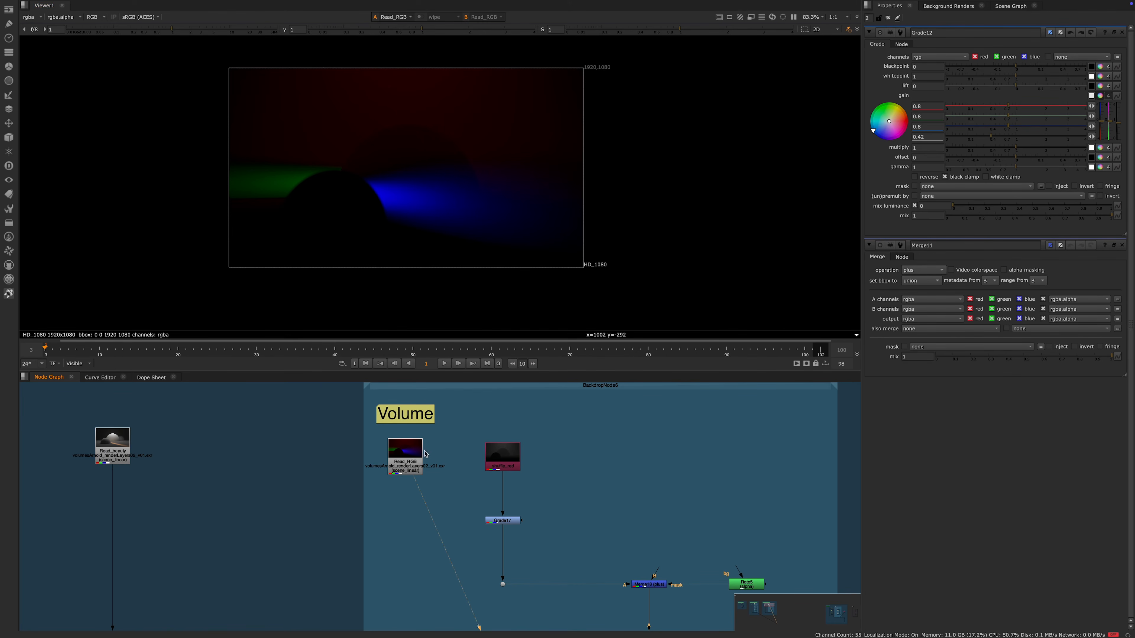
middle_drag(446, 461, 405, 426)
click(455, 423)
key(1)
Step: View the outputs of the second and third shuffle nodes in the Volume branch in turn
scroll(501, 541, down, 4)
middle_drag(501, 541, 429, 459)
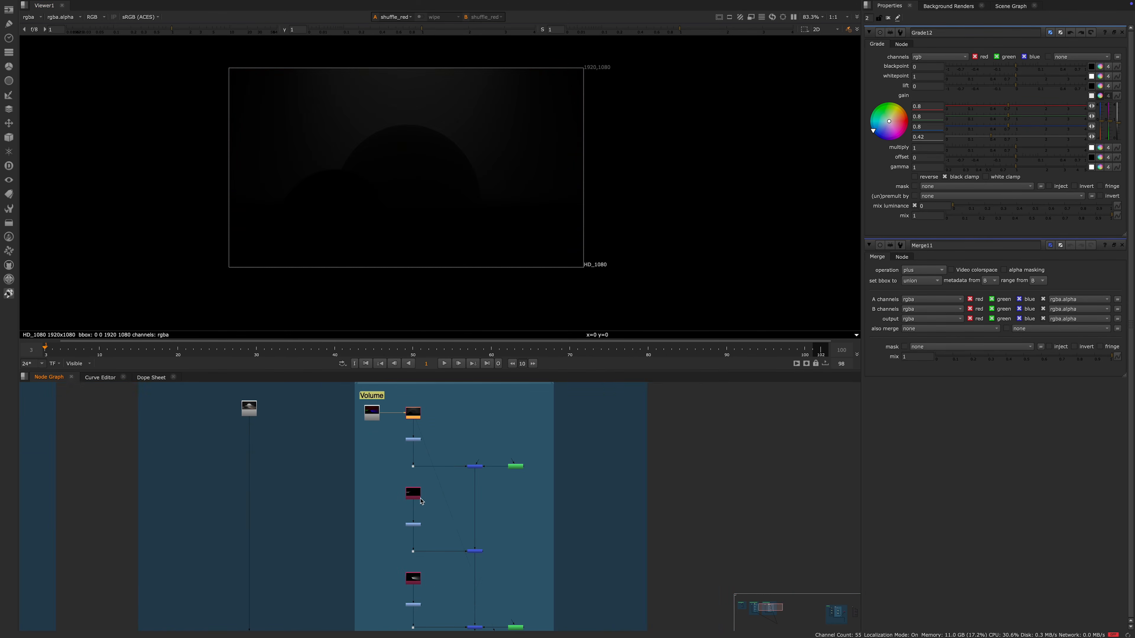
click(417, 495)
key(1)
click(413, 581)
key(1)
Step: View the first branch's Roto5 mask, and return the viewer to the shuffle_red output
middle_drag(524, 525, 467, 508)
drag(401, 437, 481, 481)
click(459, 449)
key(1)
scroll(391, 425, up, 3)
scroll(437, 504, down, 5)
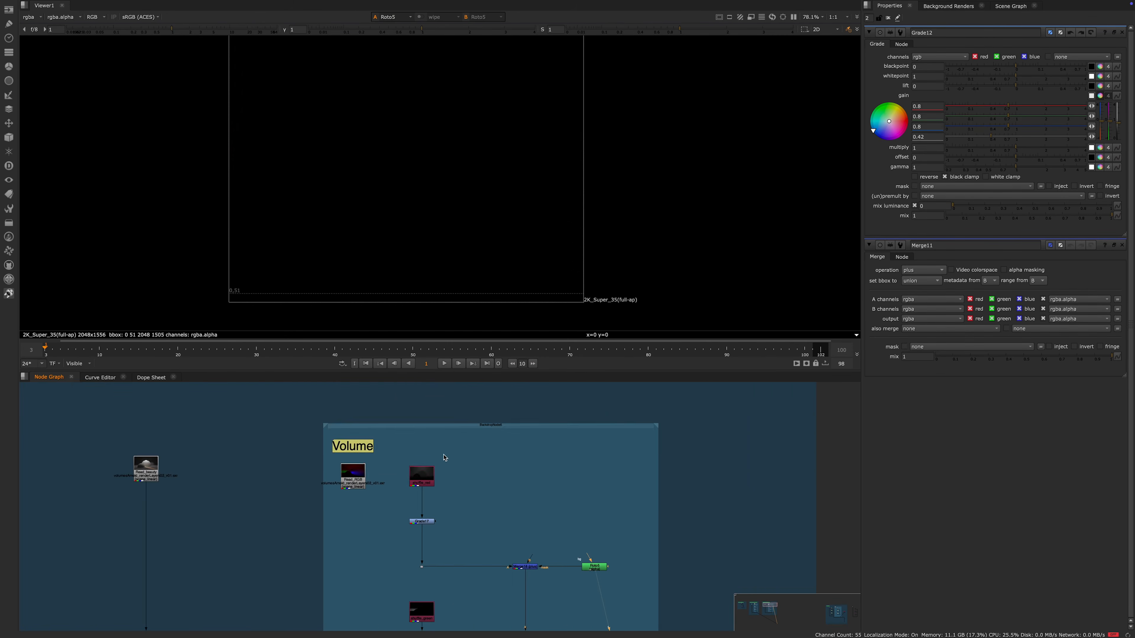
scroll(437, 504, up, 5)
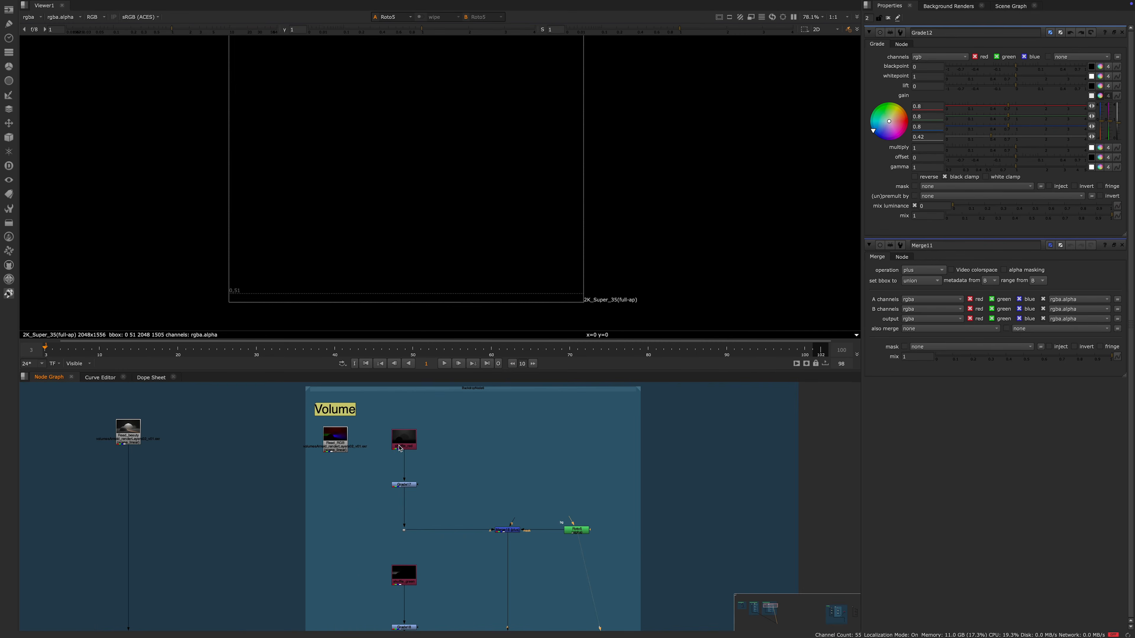
click(400, 448)
key(1)
Step: View the Read_beauty render of the RLayer Trick 02 tree
middle_drag(461, 474, 539, 486)
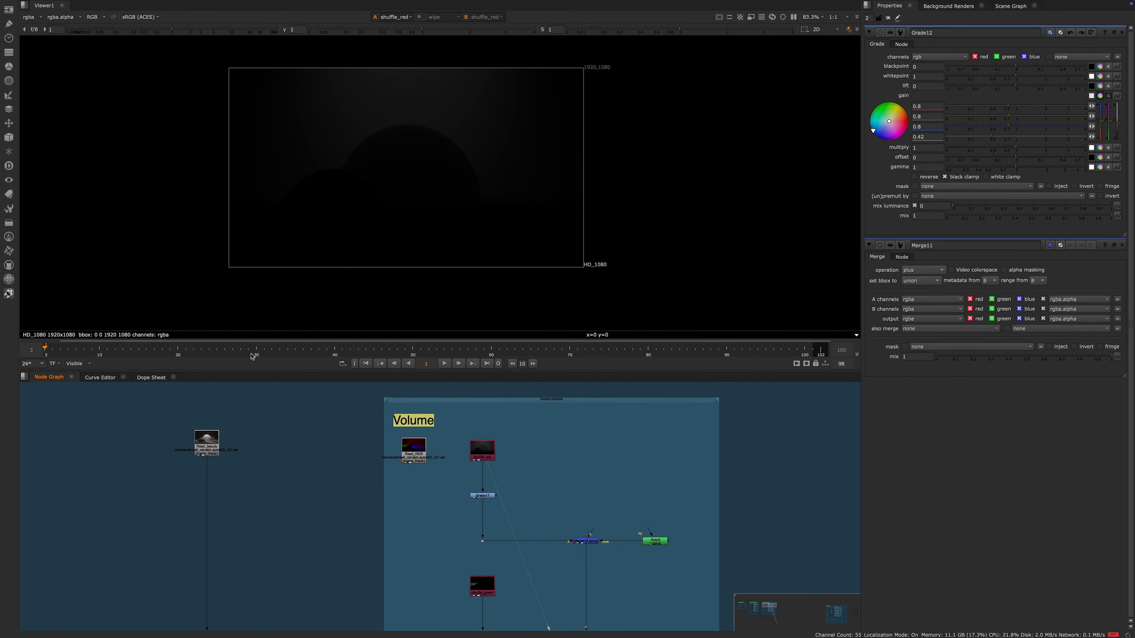
scroll(377, 473, down, 2)
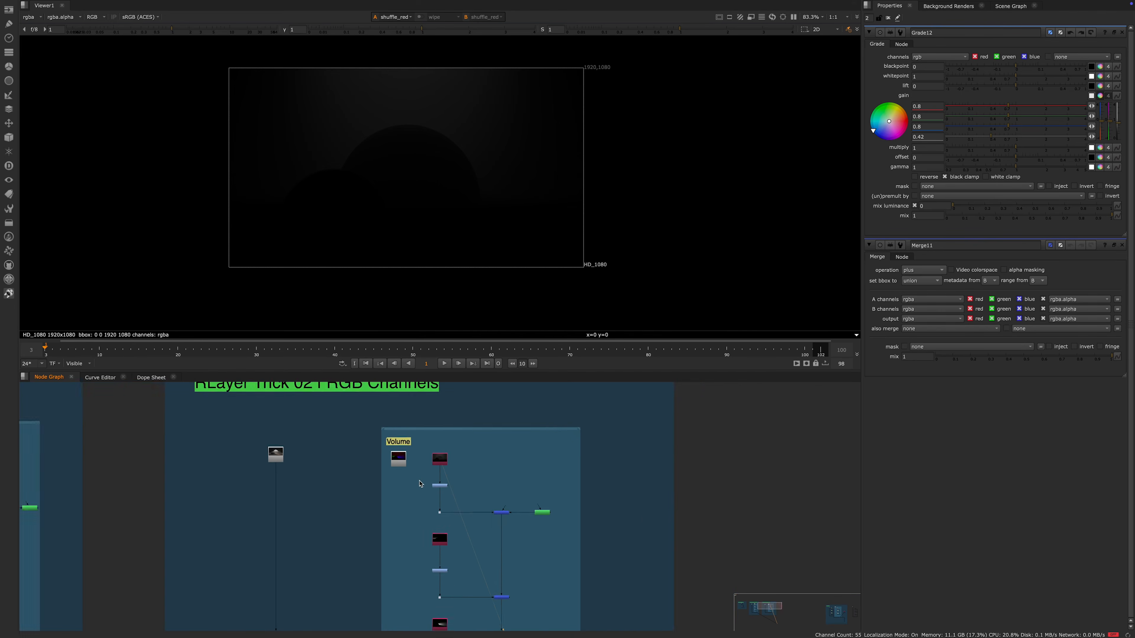
middle_drag(422, 482, 384, 480)
scroll(359, 436, up, 2)
middle_drag(310, 446, 386, 481)
scroll(331, 488, up, 2)
click(222, 497)
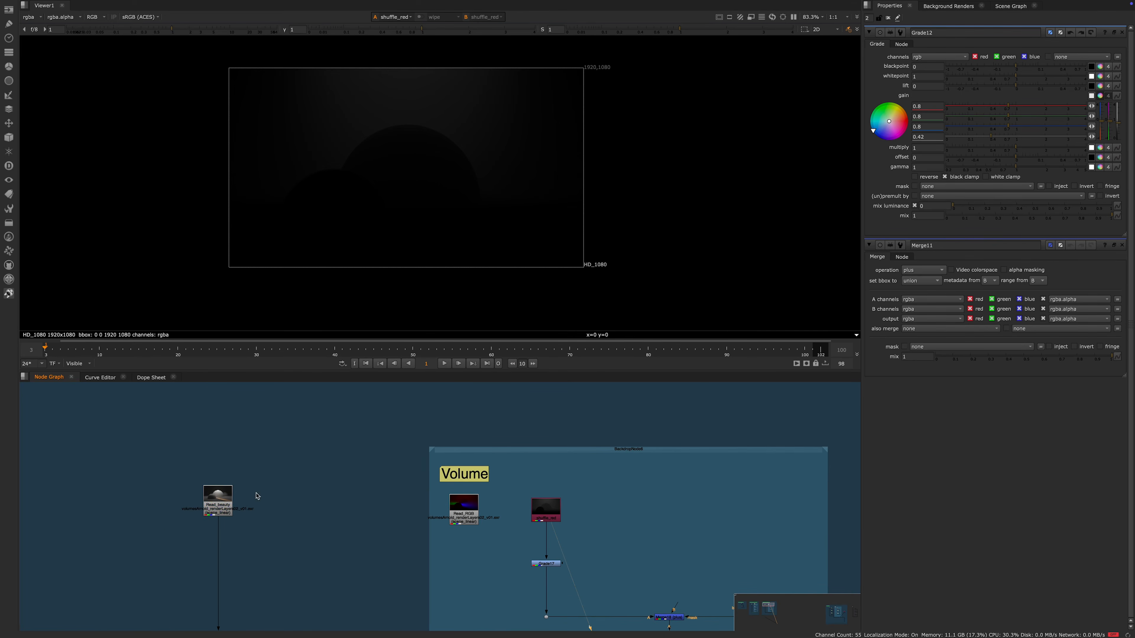
key(1)
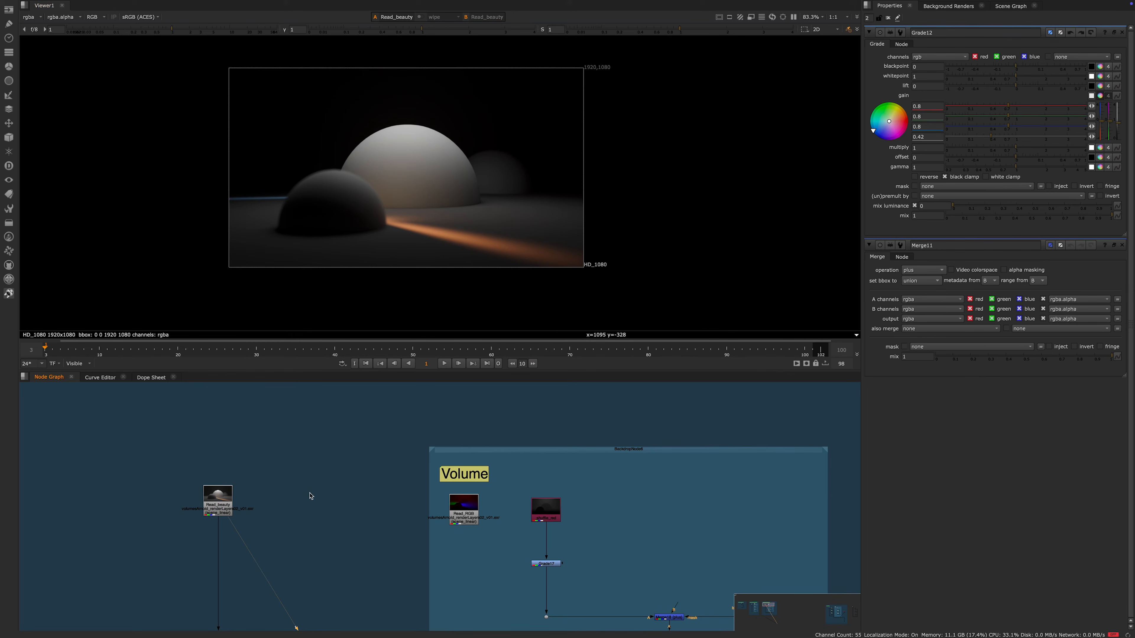
Step: View Read_RGB again and examine how its red, green and blue channels separate the volume lights
middle_drag(460, 501, 397, 488)
click(397, 494)
key(1)
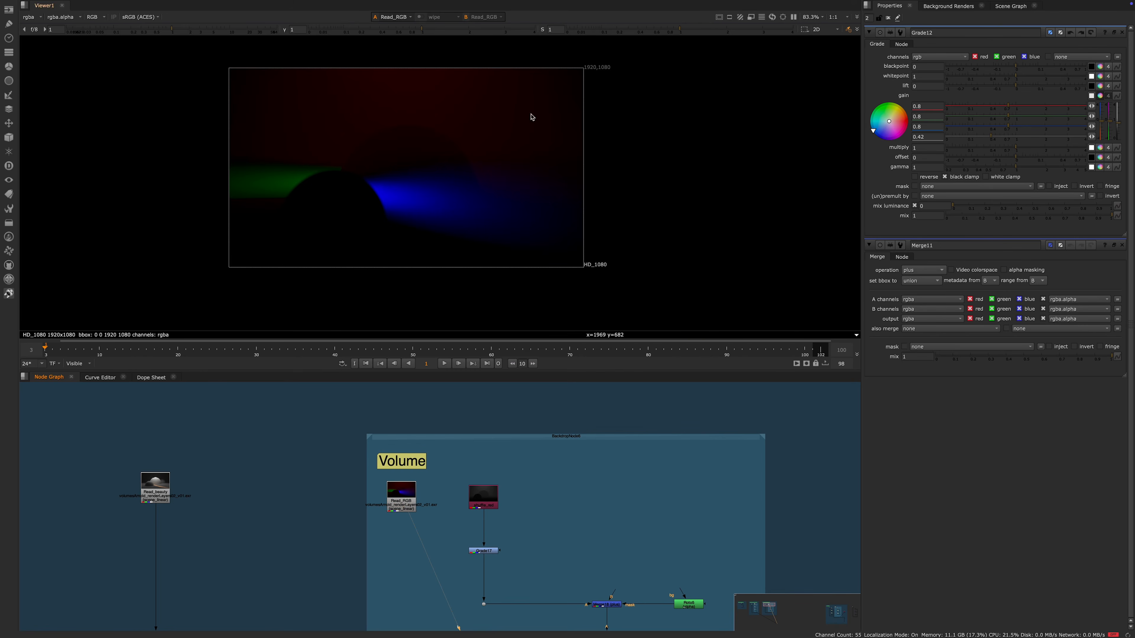
middle_drag(470, 436, 403, 412)
scroll(412, 423, down, 2)
scroll(388, 471, up, 5)
middle_drag(364, 471, 460, 486)
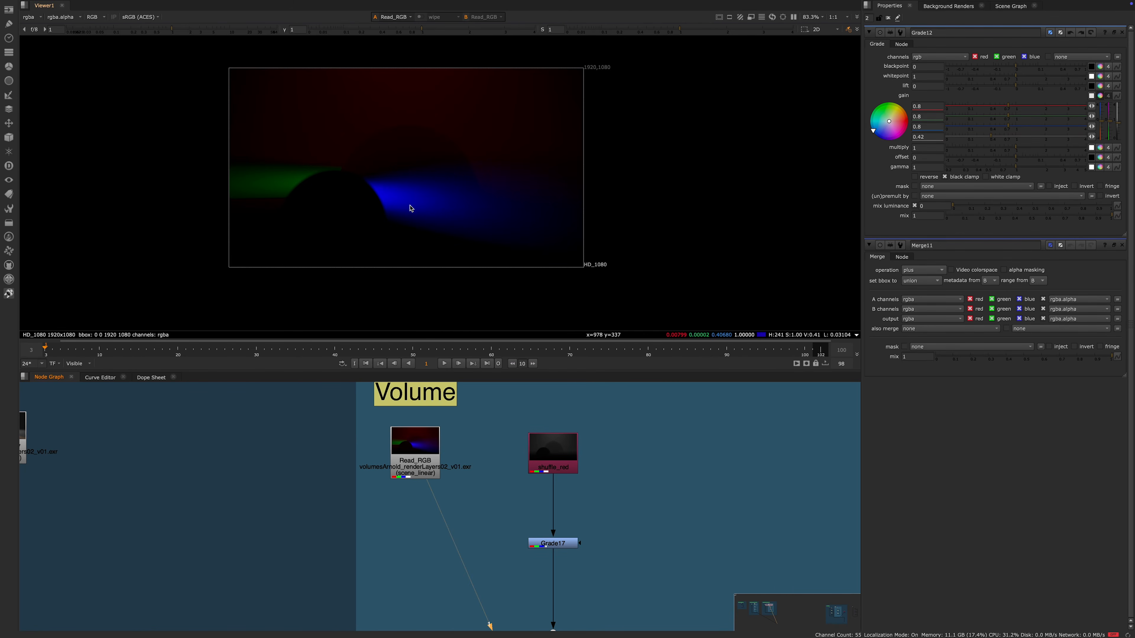
scroll(393, 237, down, 2)
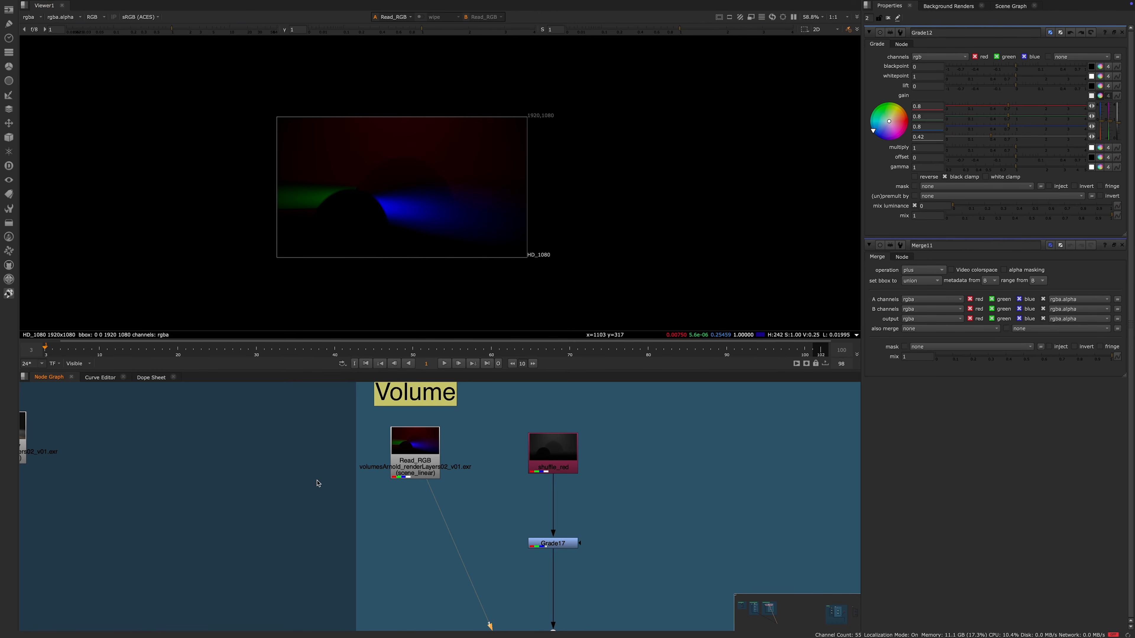
middle_drag(382, 425, 452, 419)
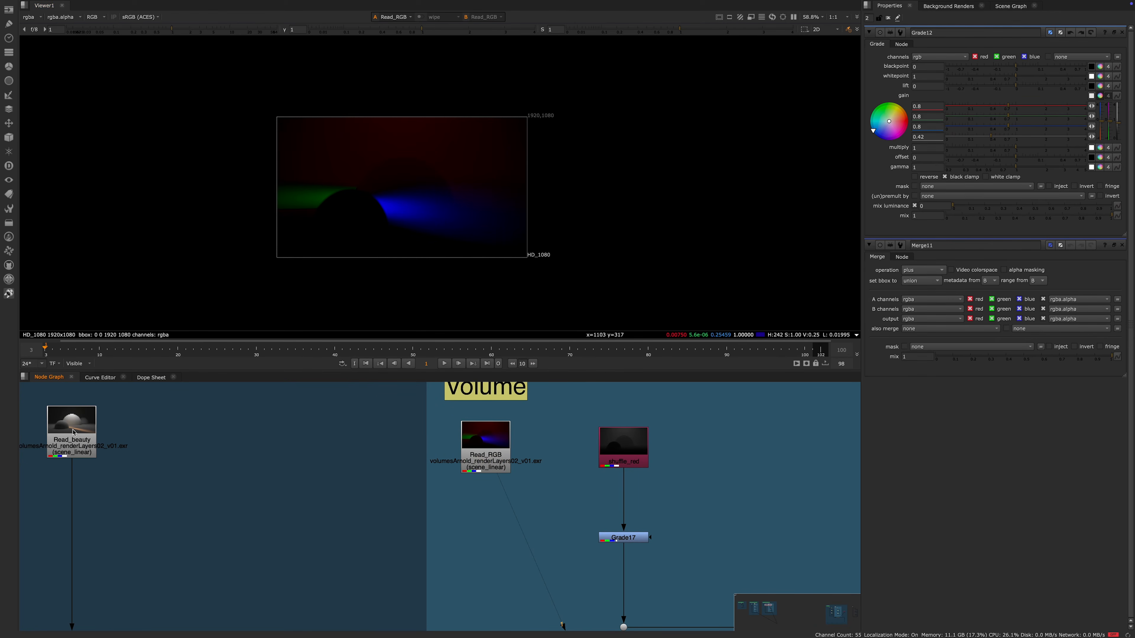
Step: View the Read_beauty render, and switch the viewer back to Read_RGB for comparison
key(1)
click(476, 448)
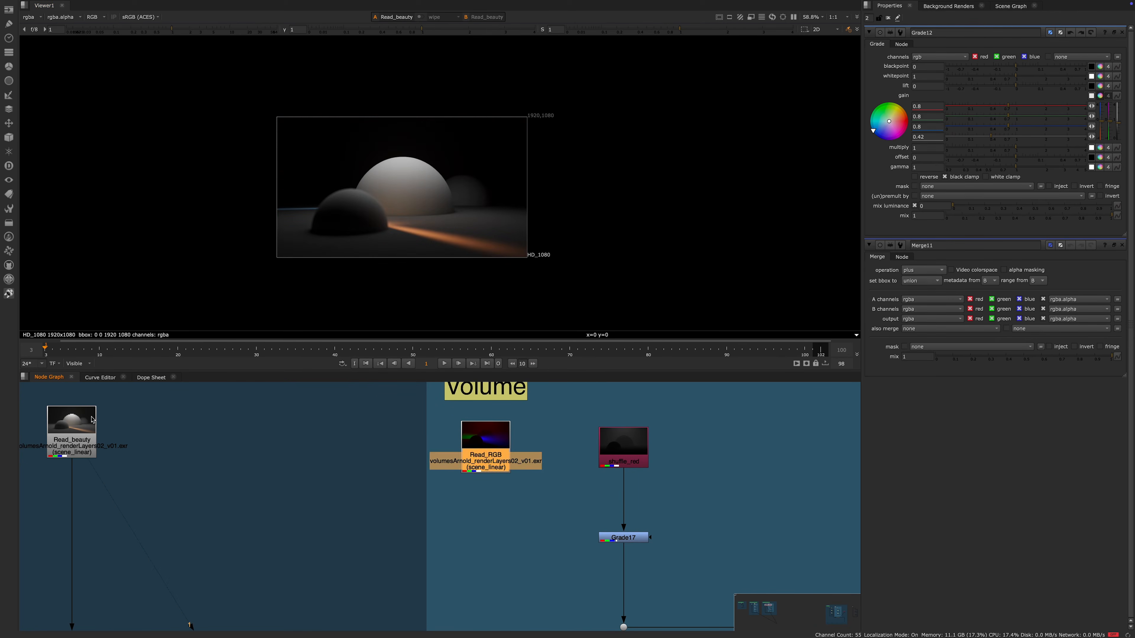
key(1)
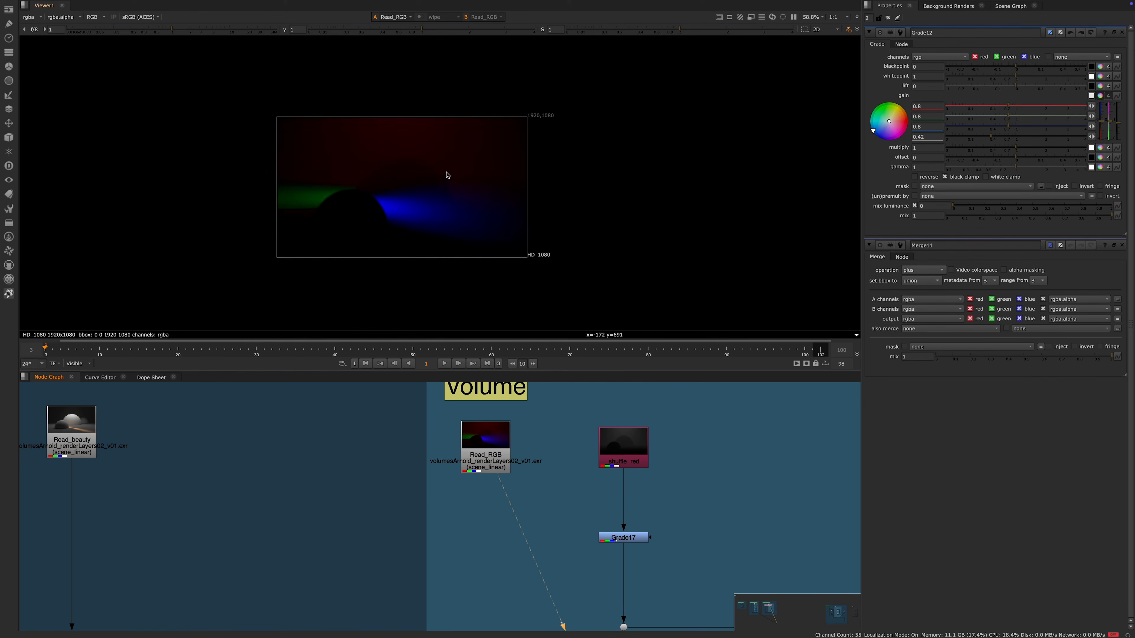
scroll(447, 175, up, 2)
scroll(402, 452, down, 3)
Step: Open shuffle_red's properties, view its output, and inspect its input connection from Read_RGB
double_click(392, 449)
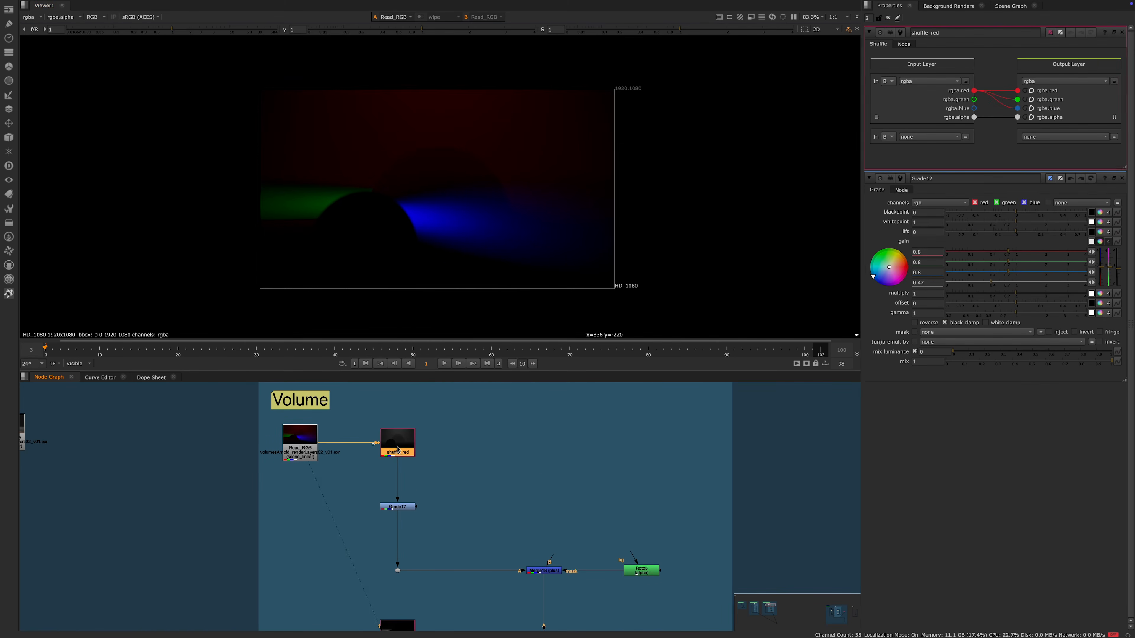
key(1)
scroll(349, 444, up, 3)
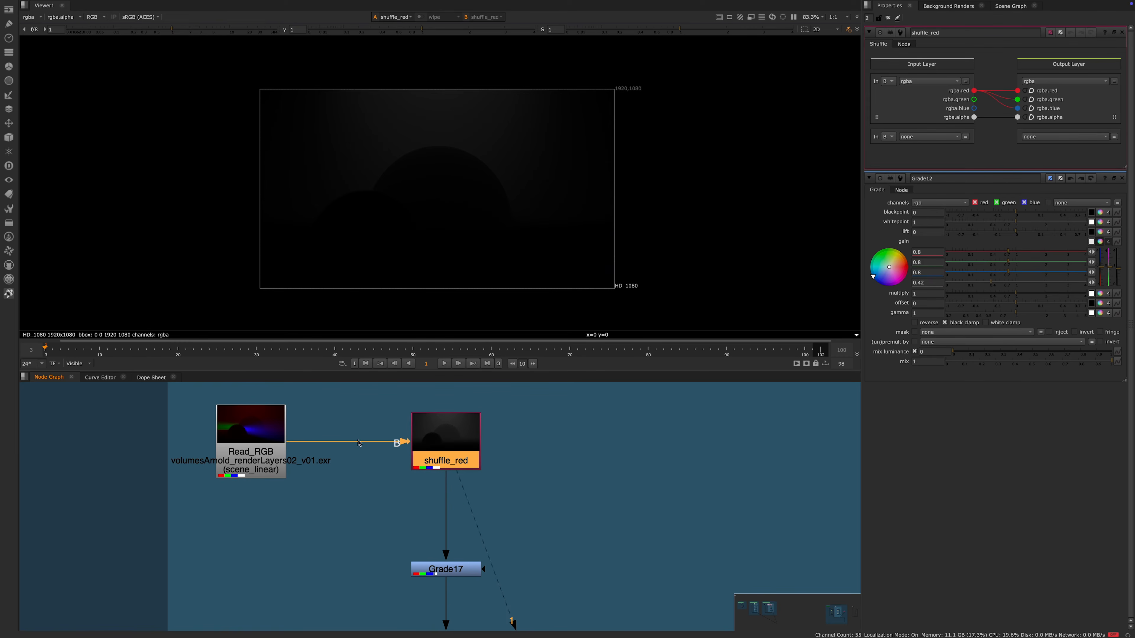
drag(363, 441, 394, 446)
drag(420, 399, 261, 438)
scroll(313, 474, down, 2)
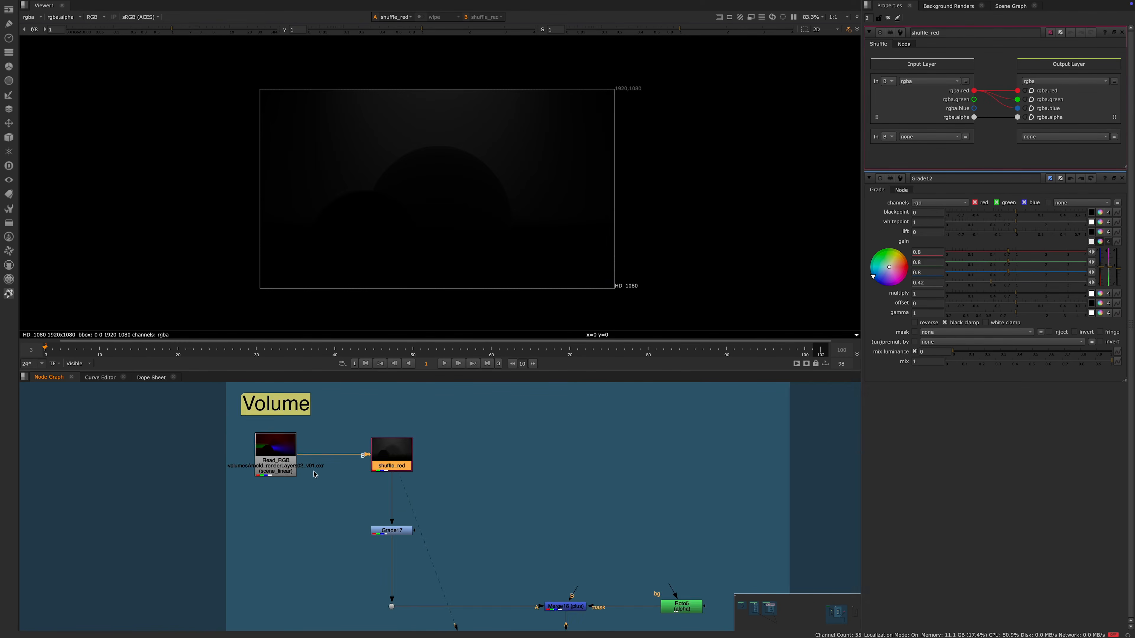
Step: Inspect the input connections of shuffle_green and shuffle_blue, and check shuffle_blue's Hide Input setting
scroll(315, 465, down, 2)
scroll(324, 490, up, 1)
click(342, 588)
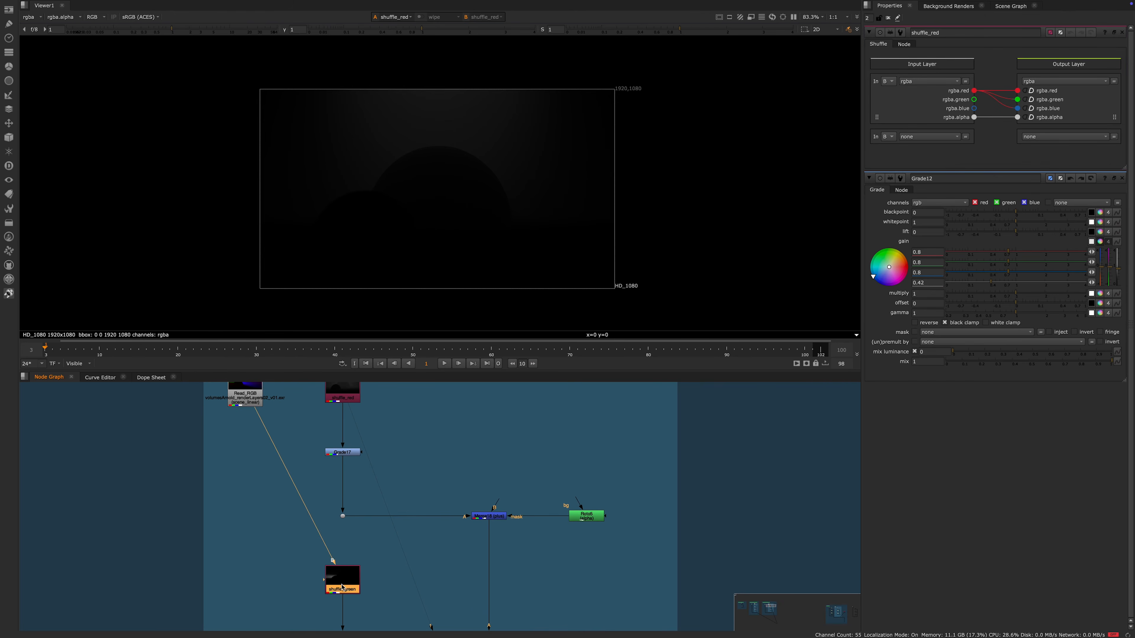
scroll(304, 522, down, 3)
middle_drag(331, 527, 366, 401)
click(356, 531)
double_click(358, 535)
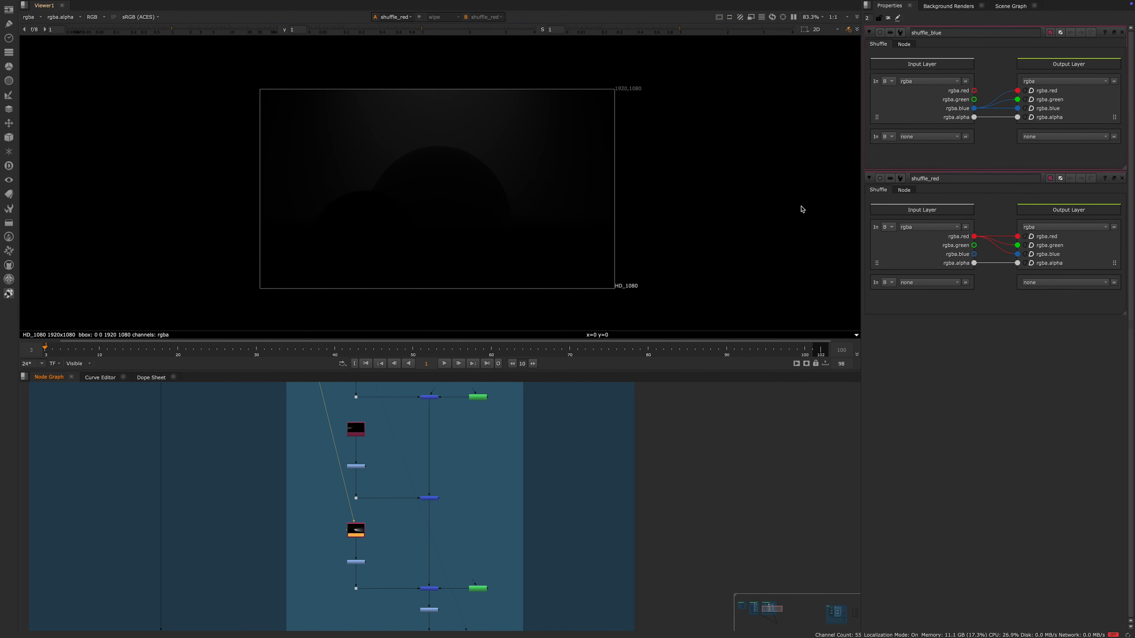
click(905, 44)
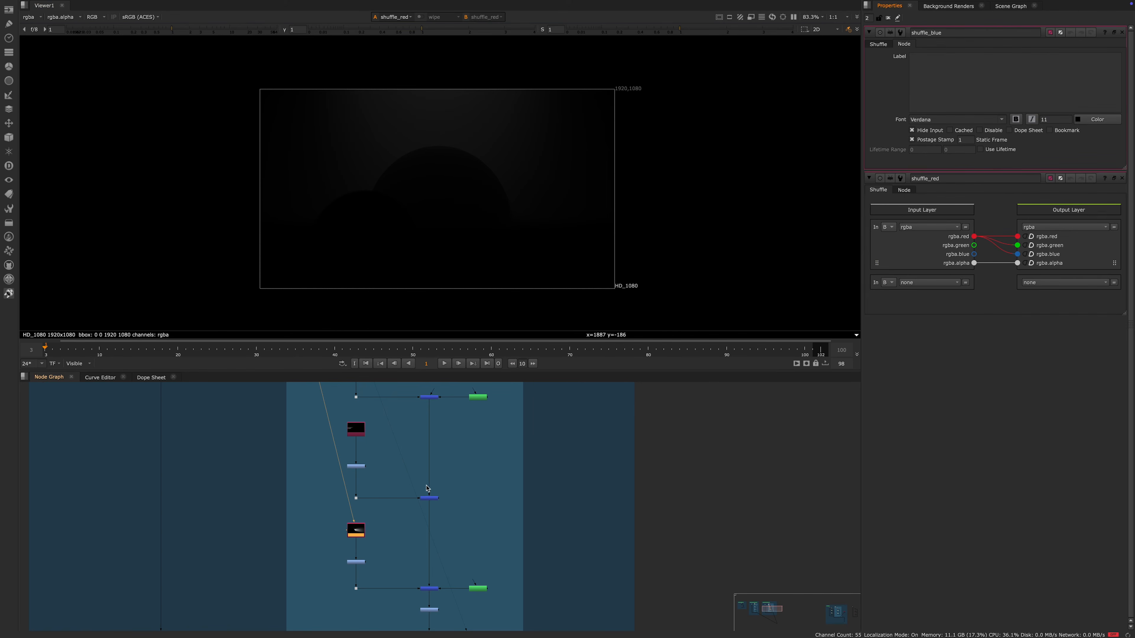
Step: View the shuffle_green output in the Volume branch
scroll(402, 416, up, 5)
scroll(412, 412, up, 3)
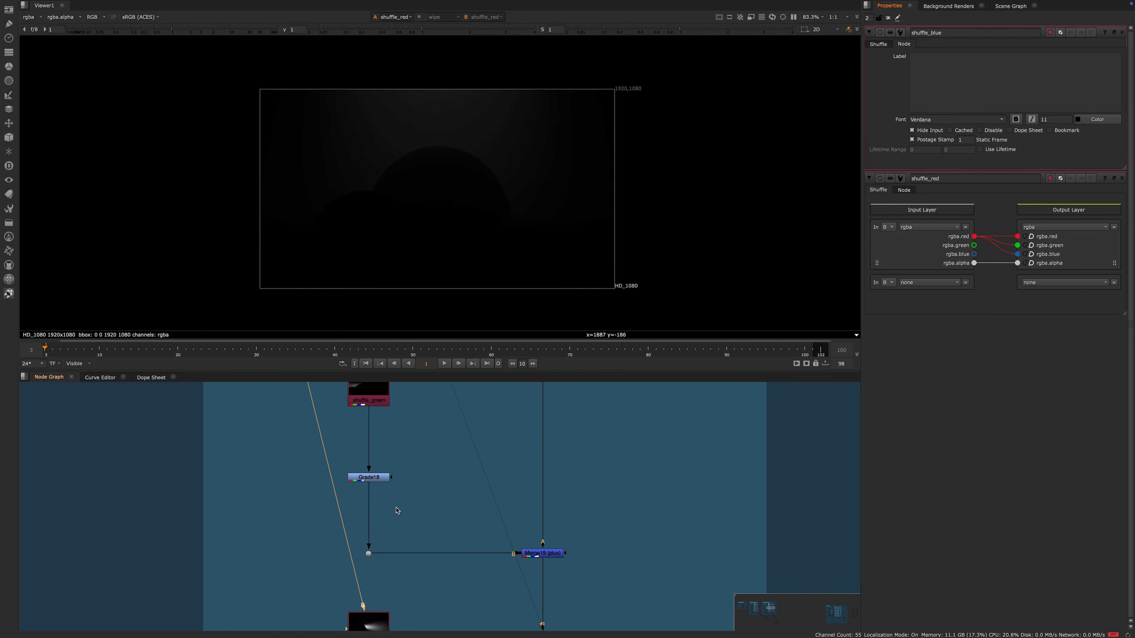
click(409, 436)
key(1)
scroll(411, 444, down, 5)
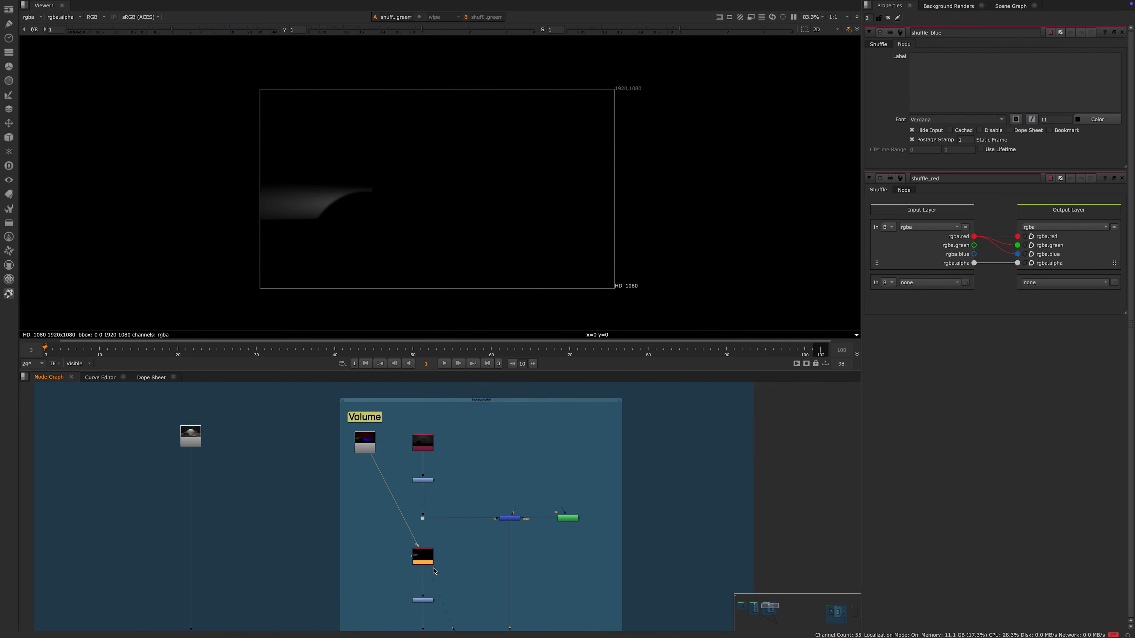
Step: View the shuffle_red output again and inspect how its red channel is routed to the output channels
scroll(429, 404, up, 6)
double_click(431, 405)
key(1)
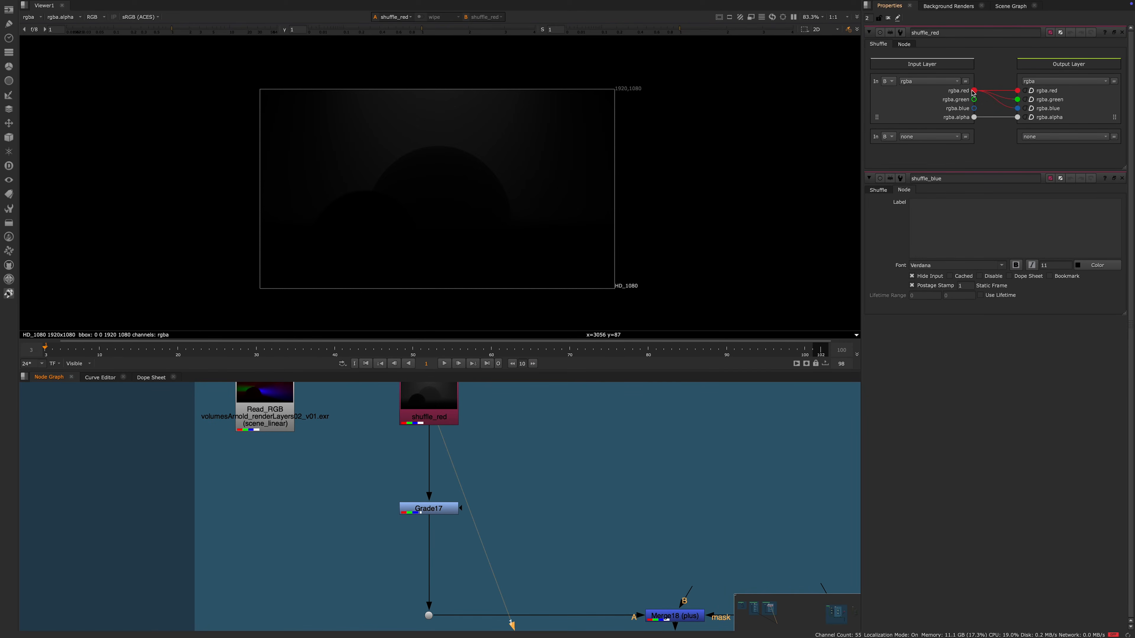
middle_drag(524, 406, 534, 334)
scroll(534, 438, down, 4)
middle_drag(512, 451, 518, 517)
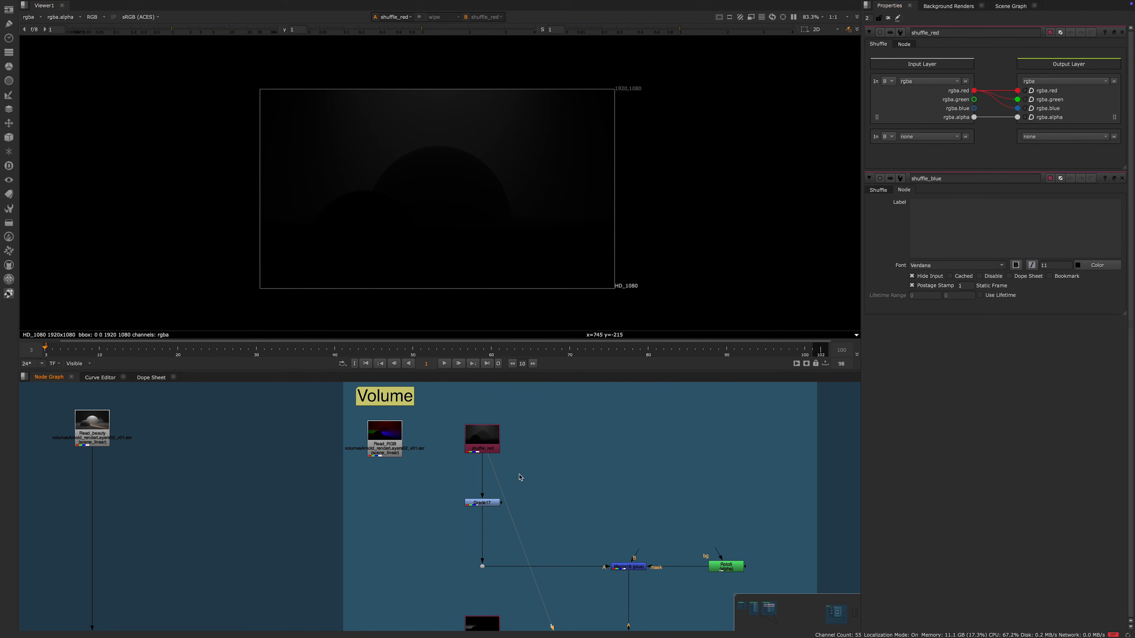
Step: View the graded output of each shuffled volume light in turn: Grade17, Grade18 and Grade14
middle_drag(490, 474, 446, 449)
click(442, 482)
key(1)
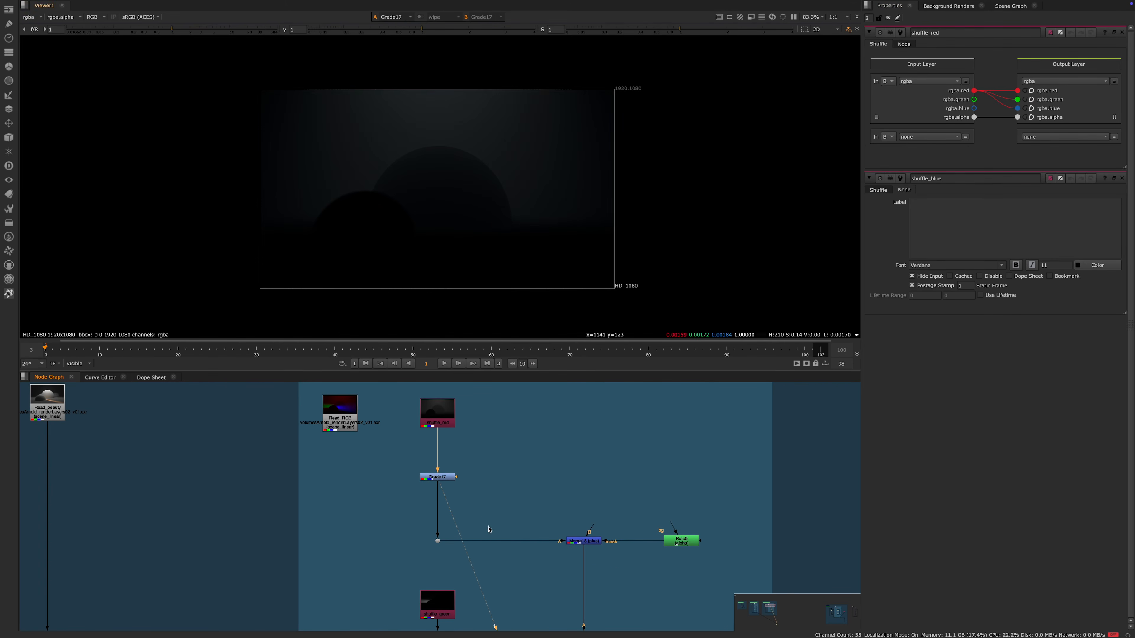
middle_drag(477, 623, 432, 542)
click(408, 599)
key(1)
scroll(547, 532, down, 5)
middle_drag(547, 532, 451, 518)
click(413, 524)
key(1)
middle_drag(272, 499, 600, 453)
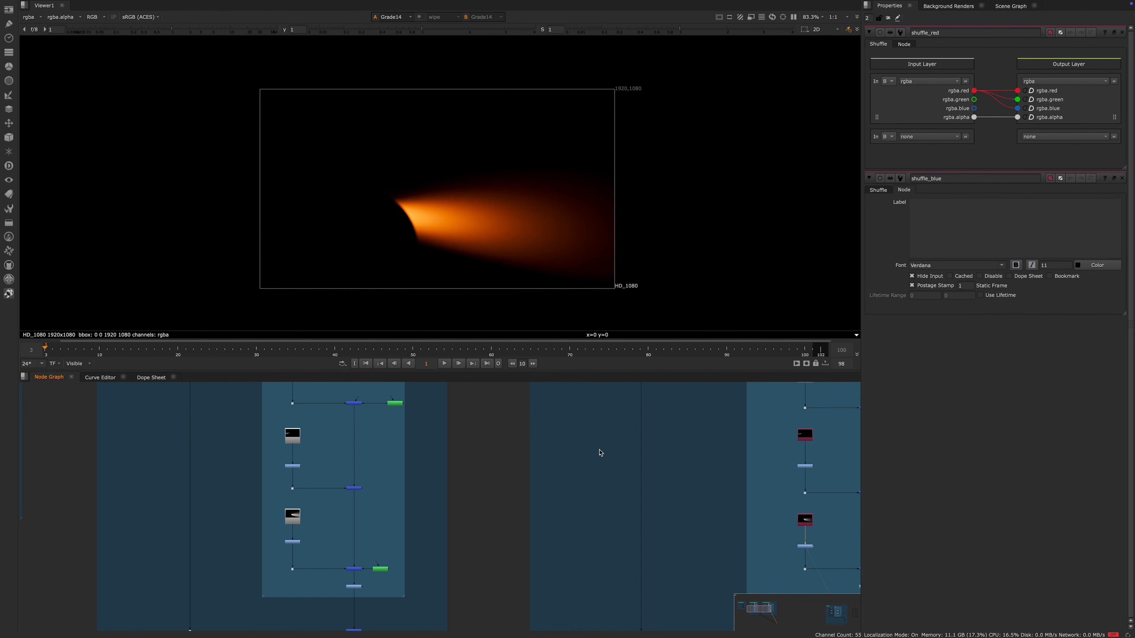
Step: Open Merge18's properties in the RGB Channels tree and view the outputs of Merge18 and Merge19
scroll(330, 446, down, 5)
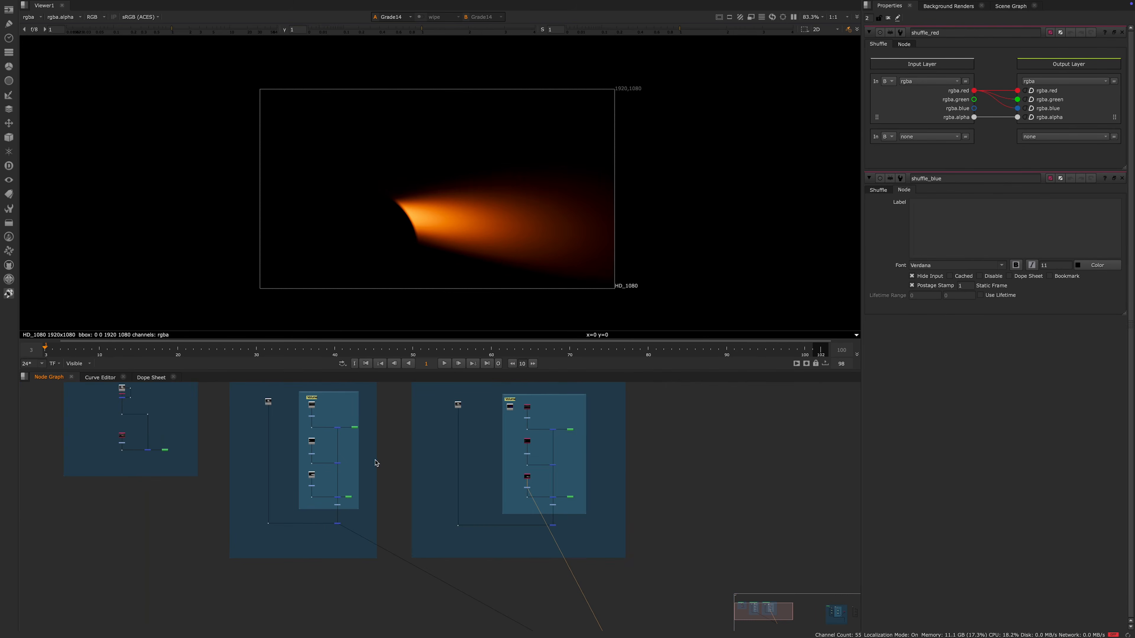
middle_drag(625, 417, 523, 438)
scroll(522, 439, up, 8)
double_click(300, 442)
key(1)
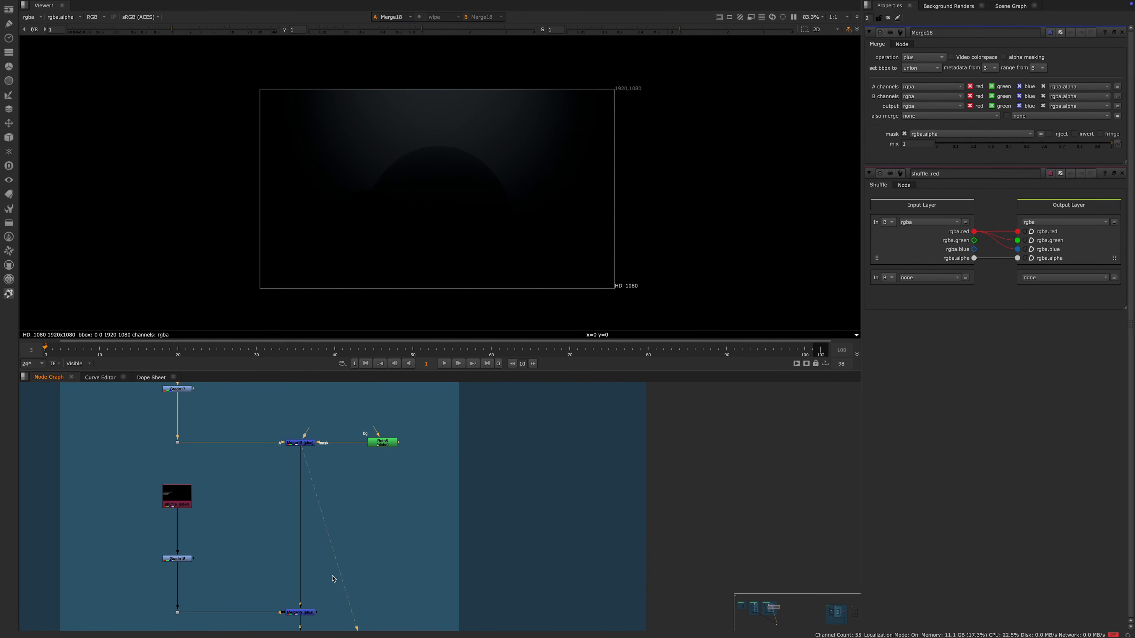
click(313, 613)
key(1)
middle_drag(305, 485, 357, 426)
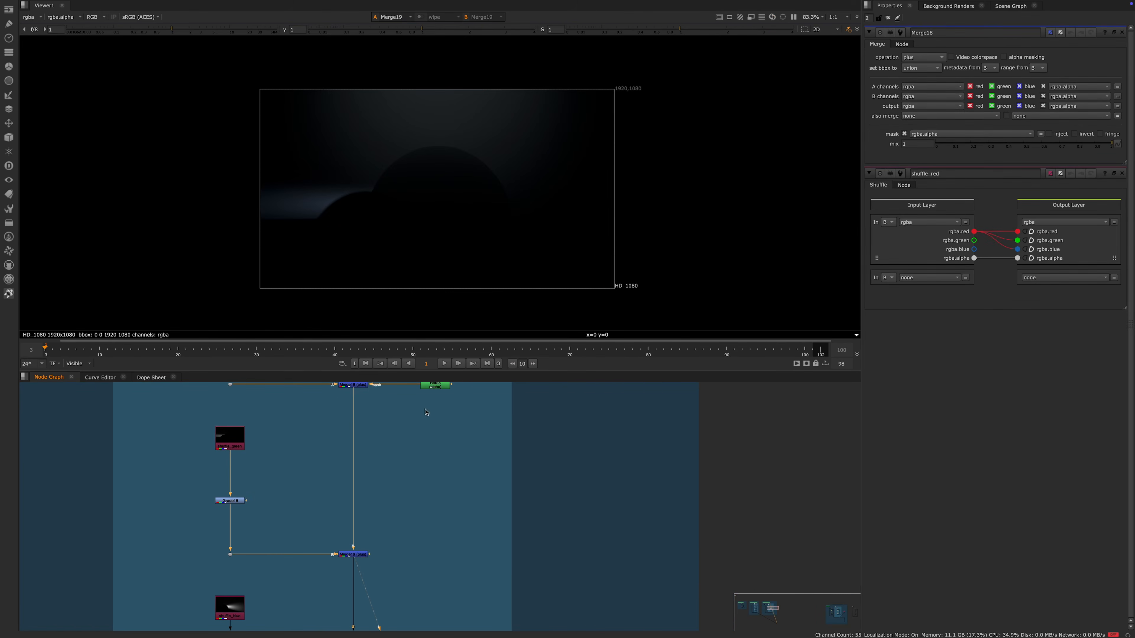
Step: View the Merge20 output that adds the blue-channel light to the volume
middle_drag(391, 561, 382, 532)
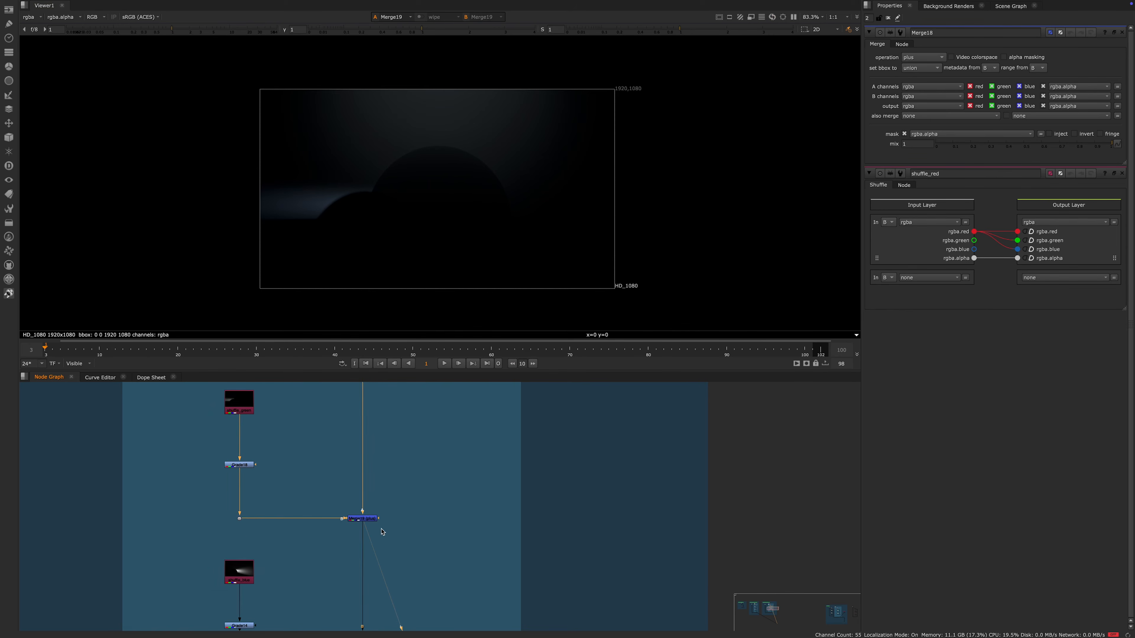
middle_drag(398, 450, 422, 521)
middle_drag(394, 623, 364, 440)
click(357, 555)
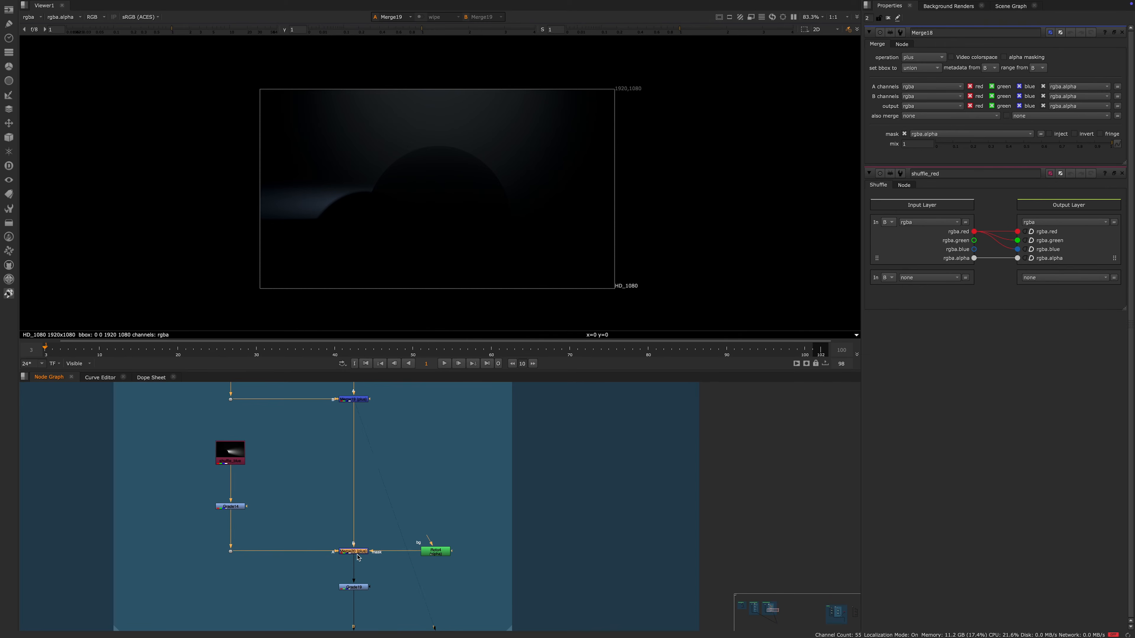
key(1)
middle_drag(353, 527, 323, 473)
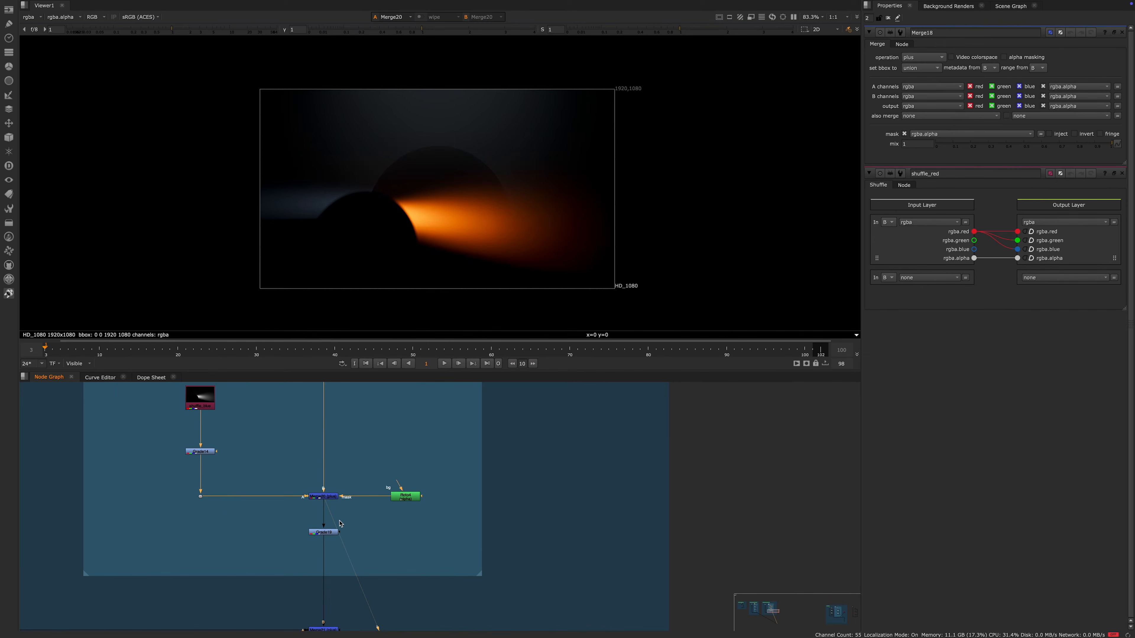
Step: View the Grade19 output, followed by the final Merge21 composite of the RLayer Trick 02 tree
click(325, 535)
key(1)
middle_drag(324, 536, 353, 466)
click(351, 577)
key(1)
scroll(235, 542, down, 5)
middle_drag(235, 539, 419, 621)
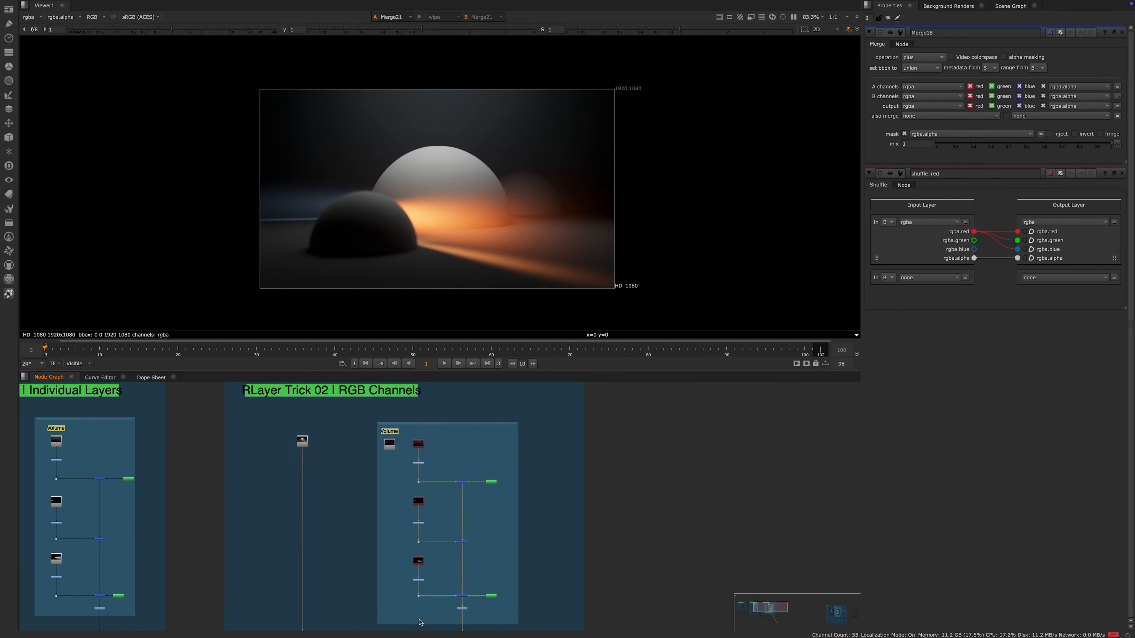
Step: View the Read_beauty render without the volume for comparison with the composite
scroll(345, 441, up, 5)
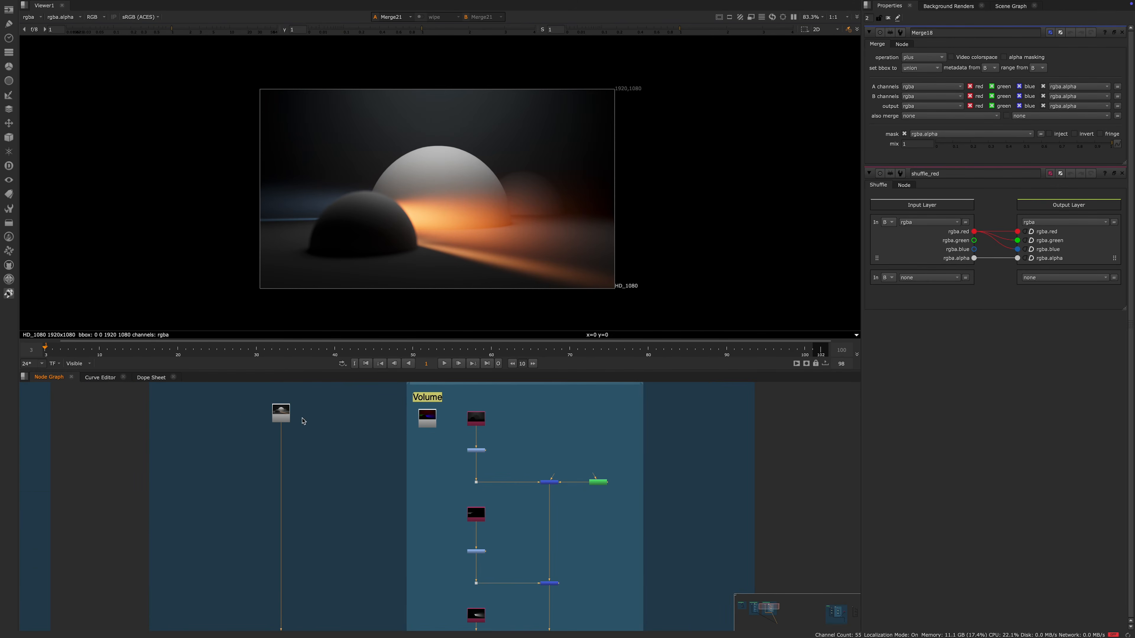
scroll(302, 421, up, 3)
click(275, 414)
key(1)
scroll(357, 496, down, 7)
middle_drag(453, 516, 226, 384)
scroll(223, 456, up, 6)
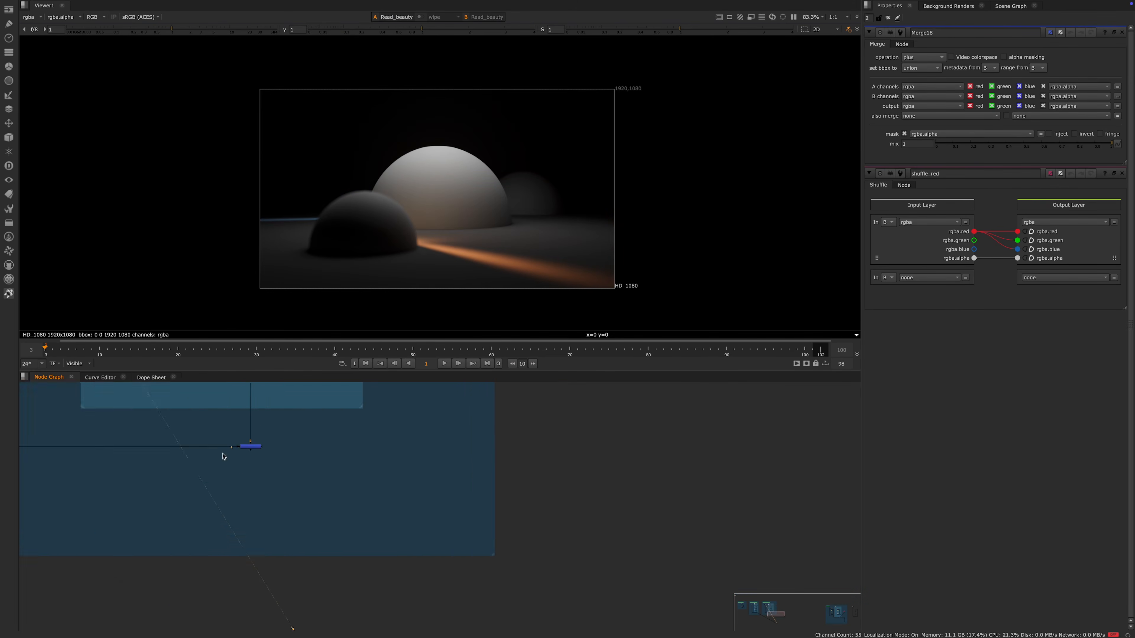
Step: Return the viewer to the final Merge21 composite and inspect the Merge20 and Roto4 mask setup
scroll(222, 456, up, 3)
click(267, 442)
key(1)
scroll(268, 445, down, 1)
middle_drag(304, 449, 399, 621)
scroll(397, 497, up, 4)
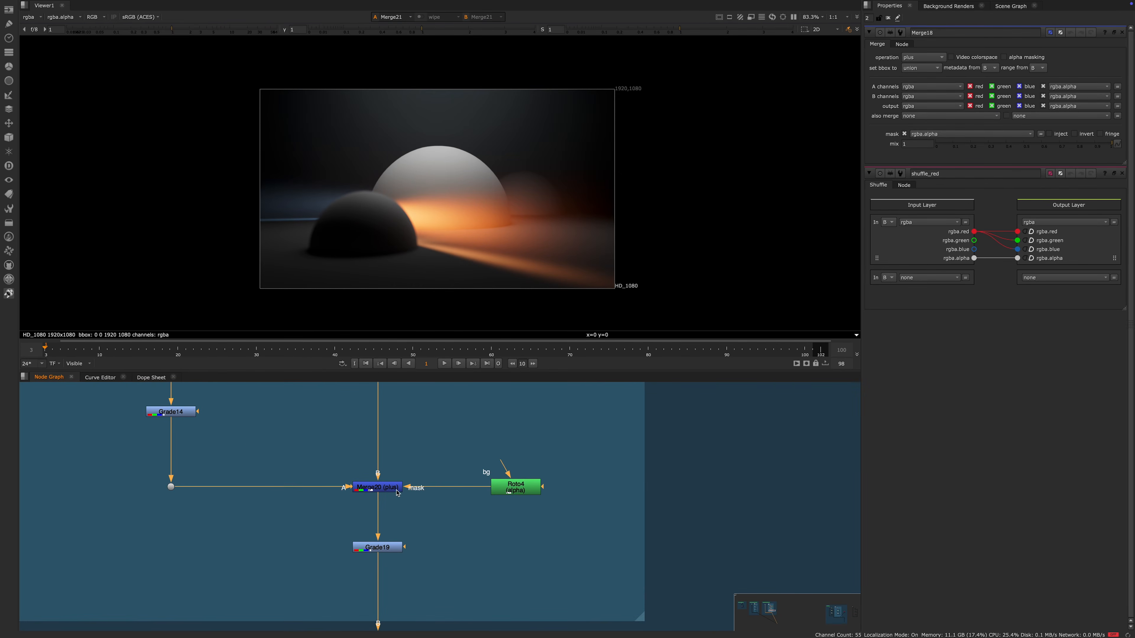
Step: Open Grade14's properties, try a different multiply value, and undo the change
scroll(349, 483, down, 4)
double_click(264, 453)
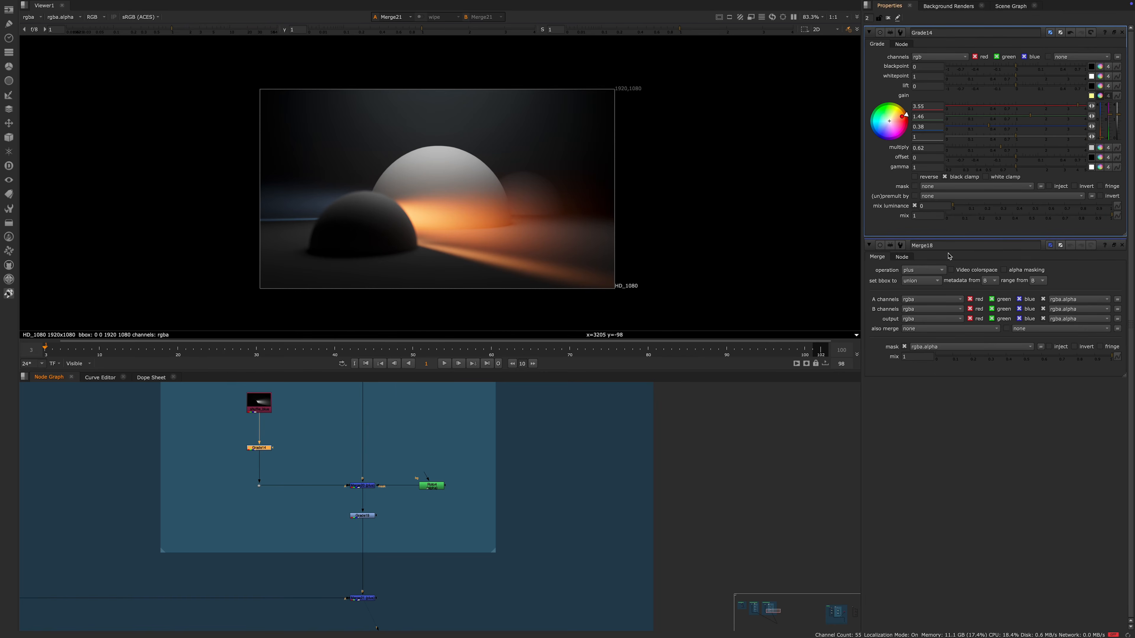
mouse_move(1001, 152)
mouse_down()
mouse_move(1027, 153)
mouse_move(990, 162)
mouse_up()
key(super+z)
Step: Shift Grade18's gain to a warm orange with red 2.663333, green 1.673334 and blue 1.063333
middle_drag(477, 439, 484, 507)
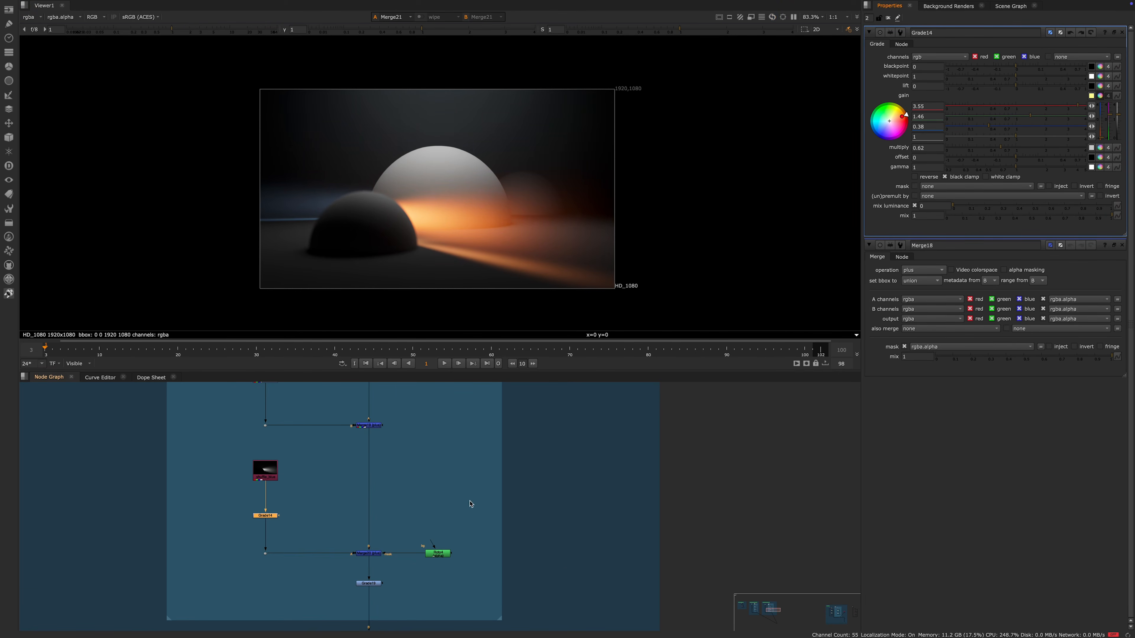
middle_drag(368, 460, 373, 522)
double_click(270, 442)
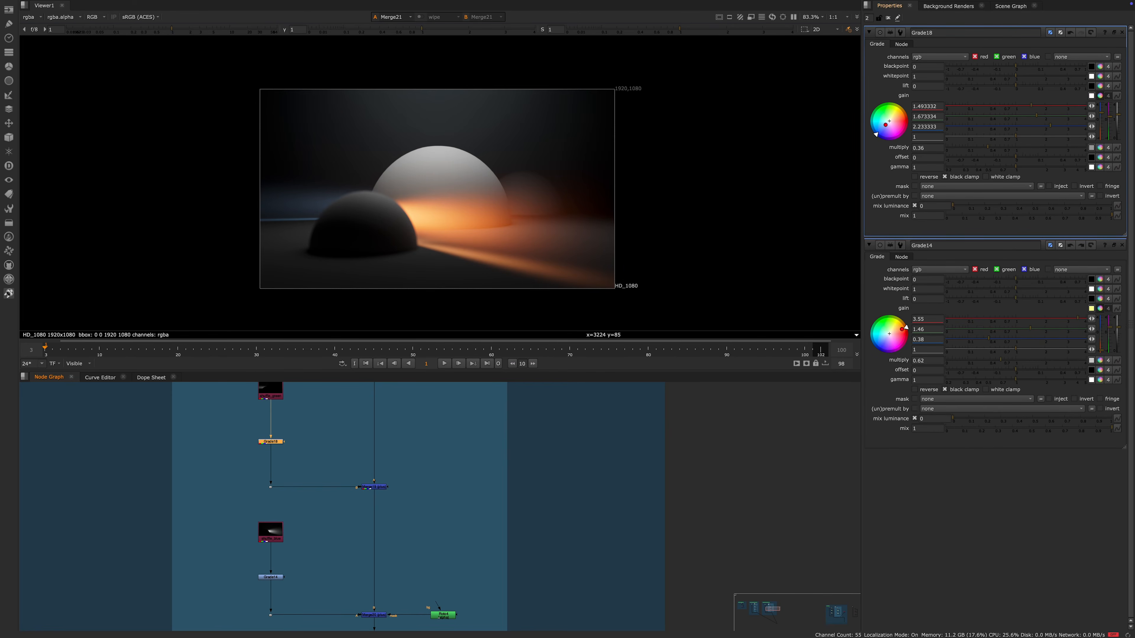
drag(1102, 104, 1102, 137)
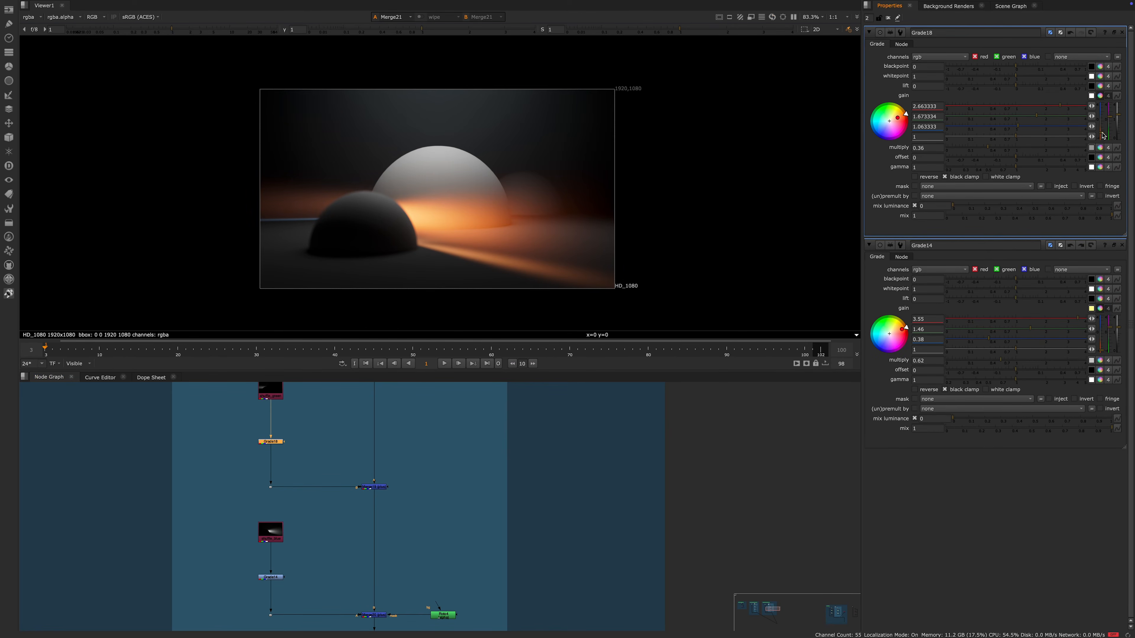
Step: Examine the layout of the RLayer Trick 02 tree and its Read_RGB source beside the shuffle nodes
middle_drag(549, 479, 469, 621)
scroll(398, 460, down, 3)
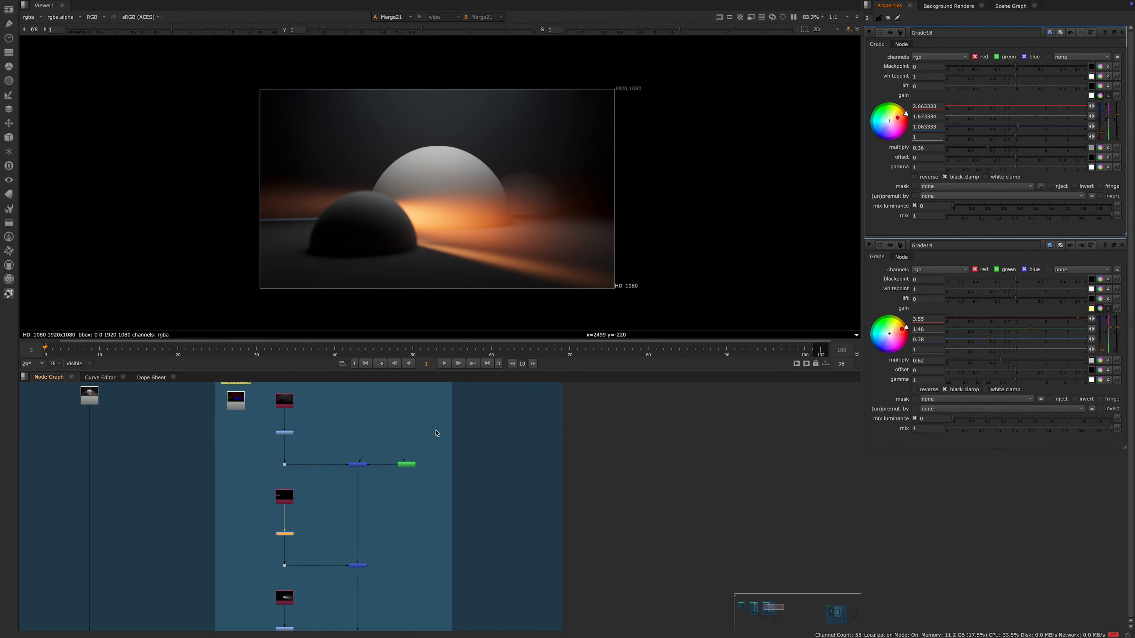
scroll(418, 447, down, 4)
scroll(455, 499, up, 3)
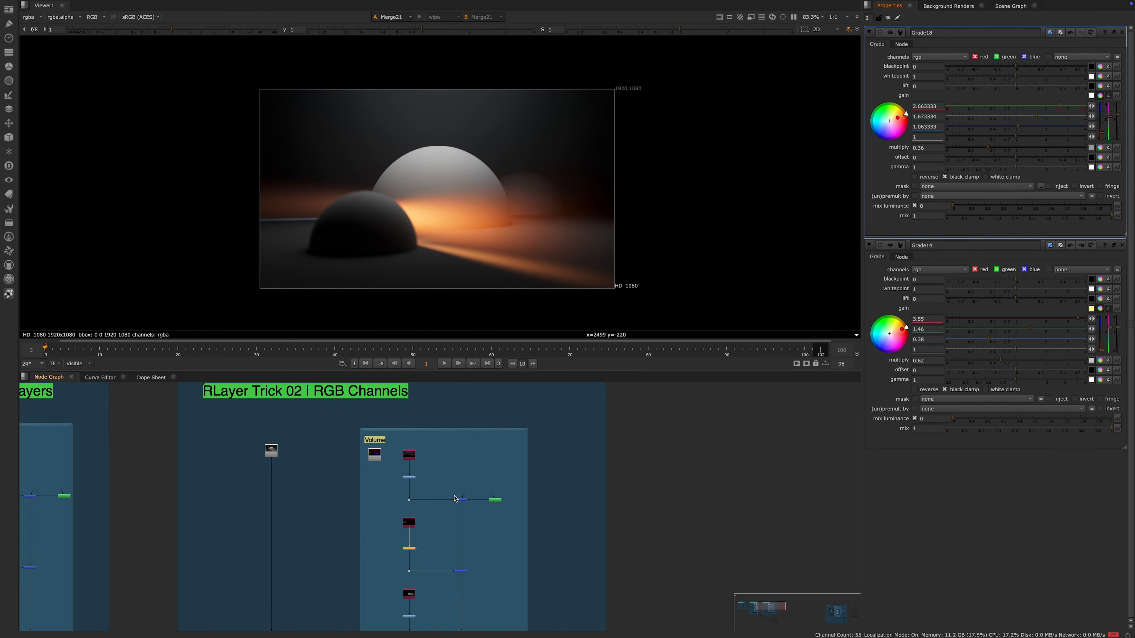
scroll(455, 499, down, 3)
scroll(429, 531, up, 5)
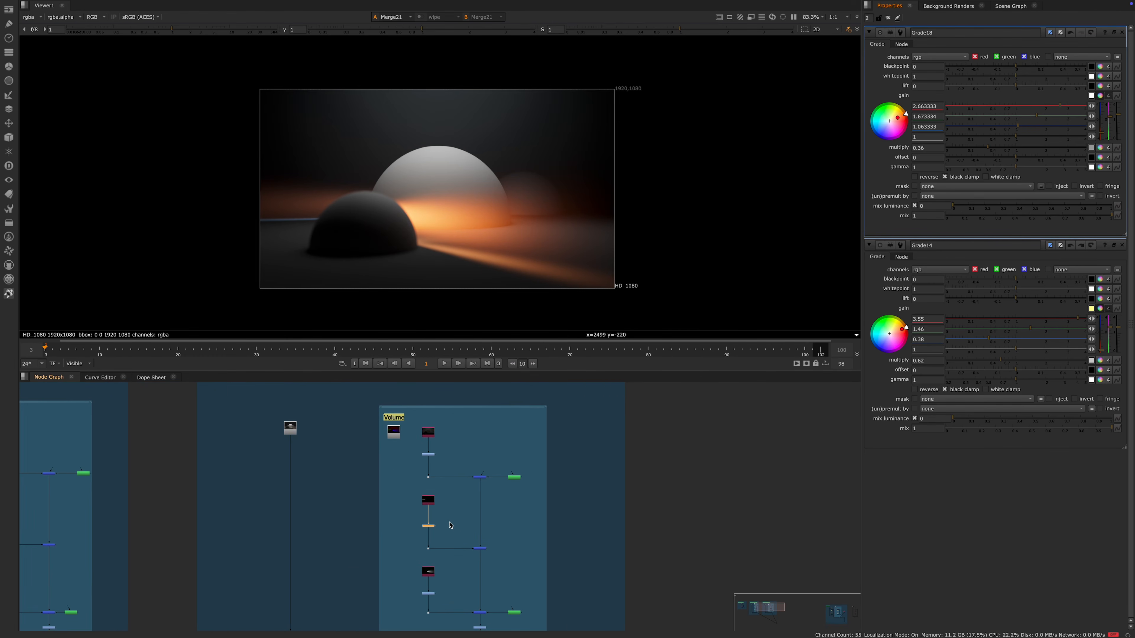
scroll(381, 406, down, 3)
scroll(366, 436, up, 6)
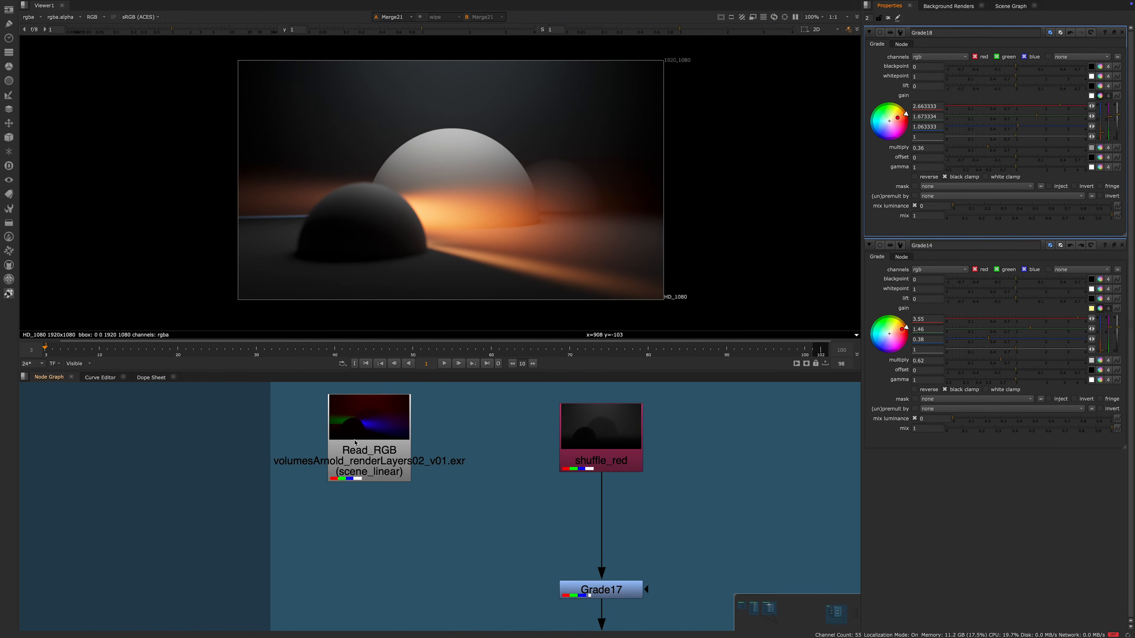
middle_drag(365, 436, 375, 470)
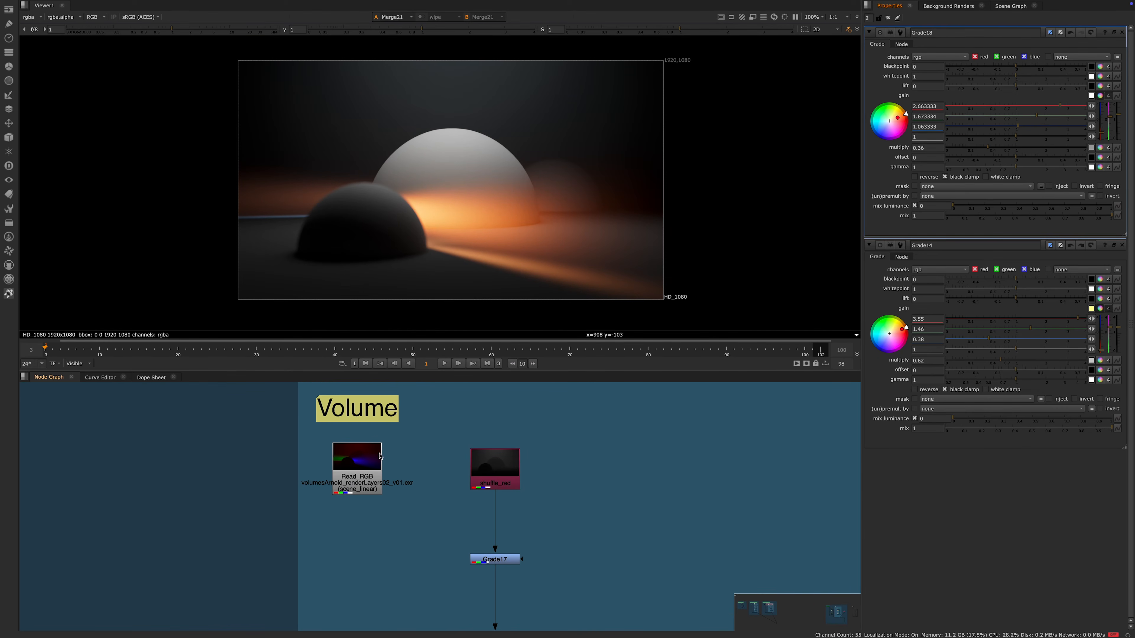
scroll(413, 450, down, 1)
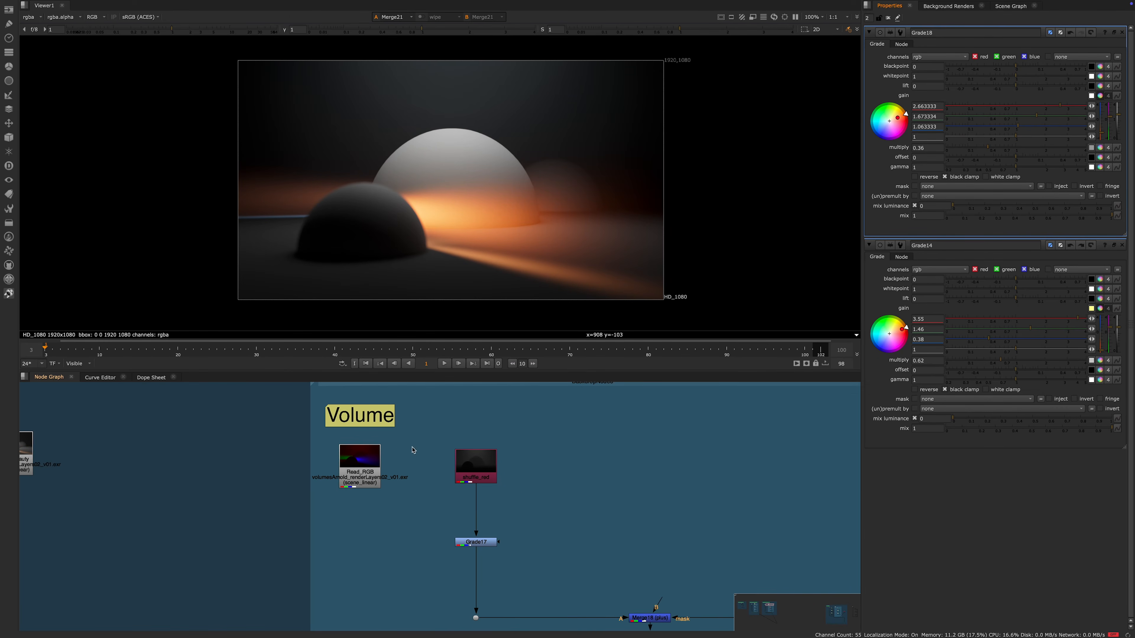
scroll(353, 429, down, 3)
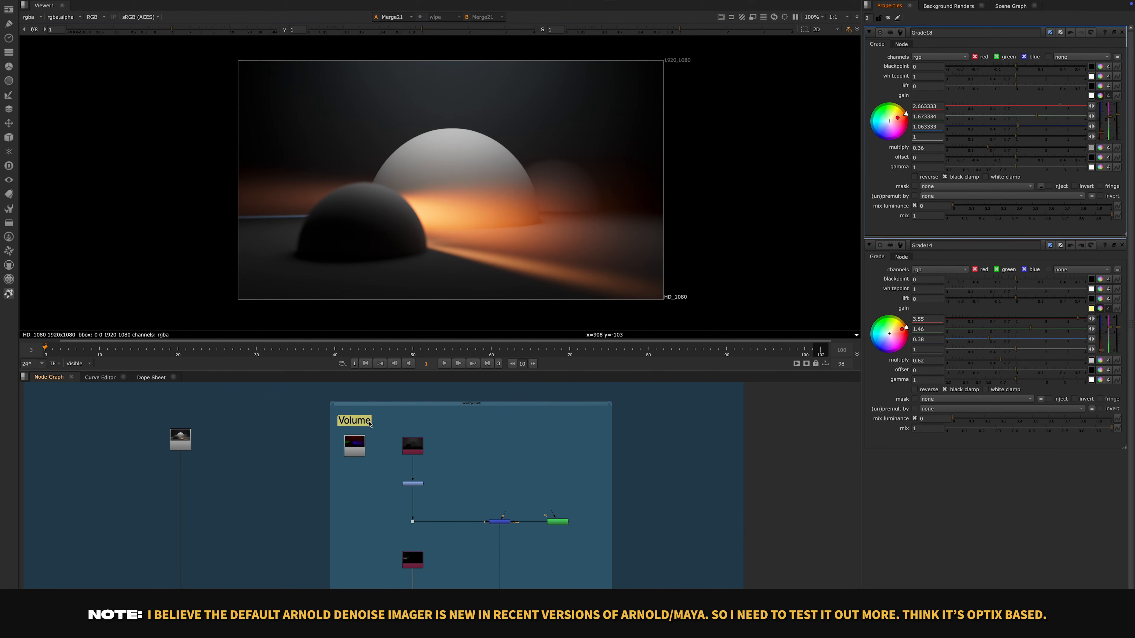
Step: Try raising Grade18's multiply to 3.15 against the composite, and undo the change
scroll(361, 435, up, 4)
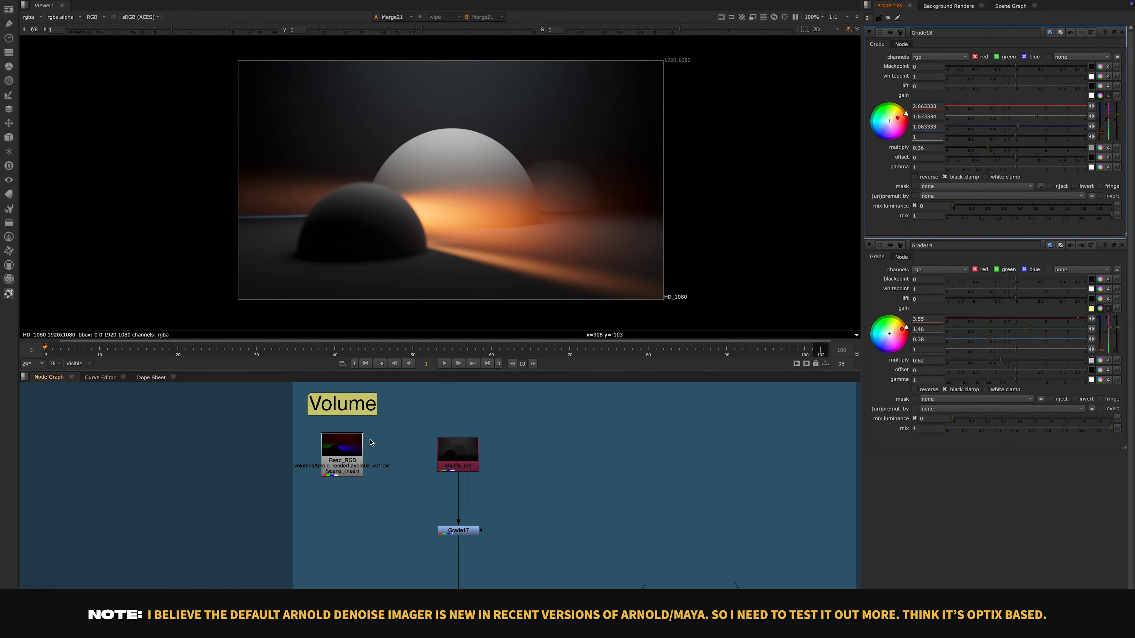
scroll(465, 219, up, 1)
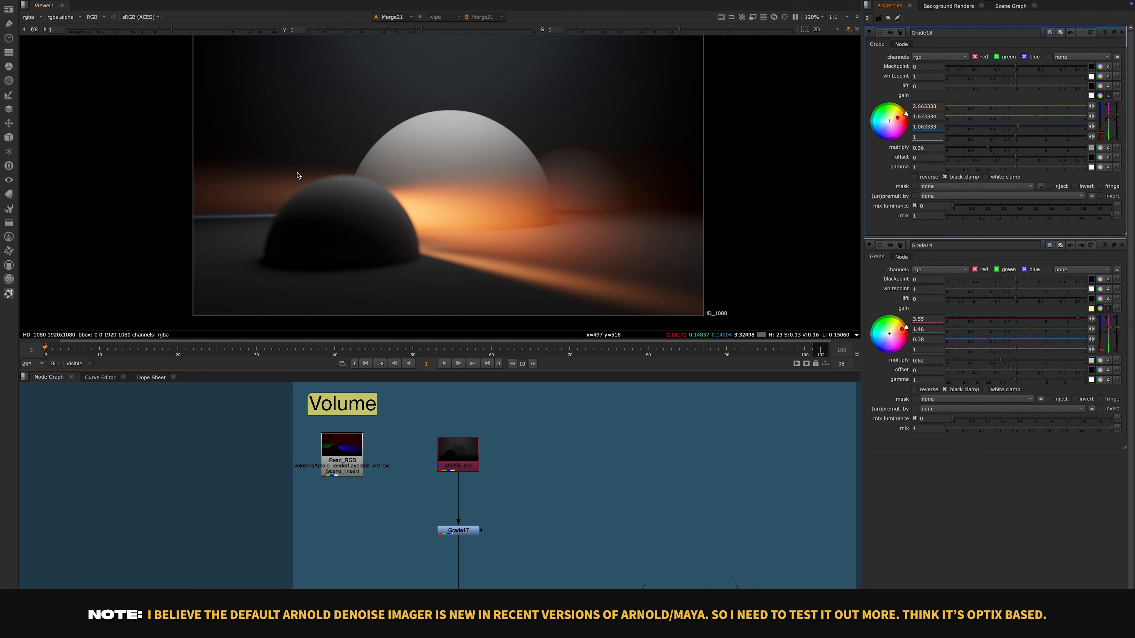
scroll(484, 511, down, 5)
middle_drag(476, 511, 409, 358)
scroll(404, 413, up, 3)
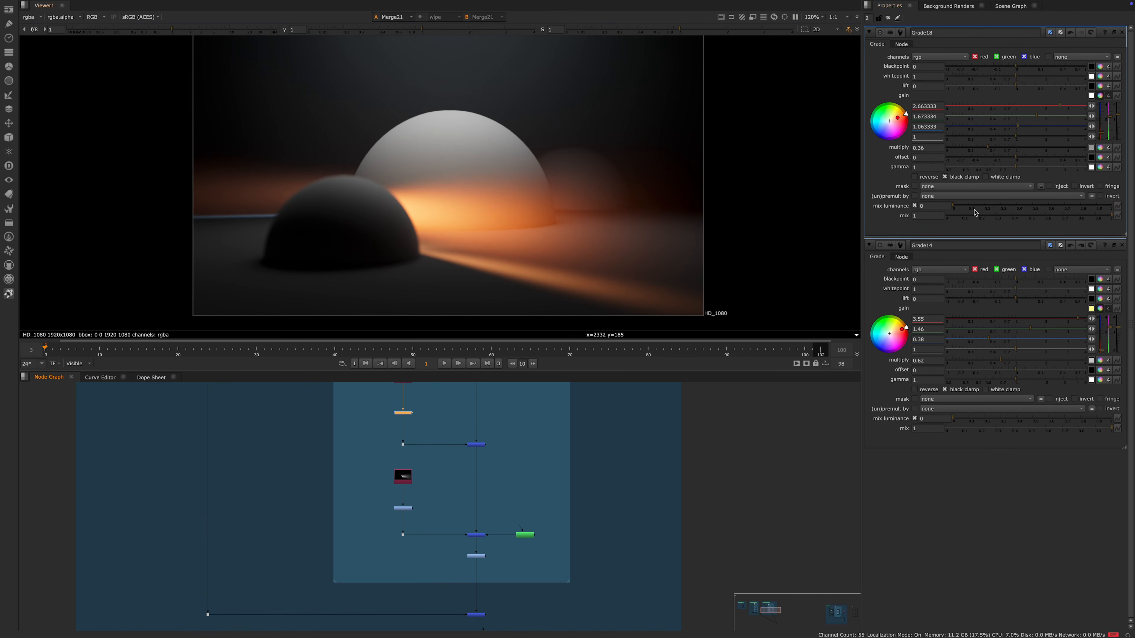
drag(992, 150, 1070, 152)
middle_drag(397, 178, 387, 195)
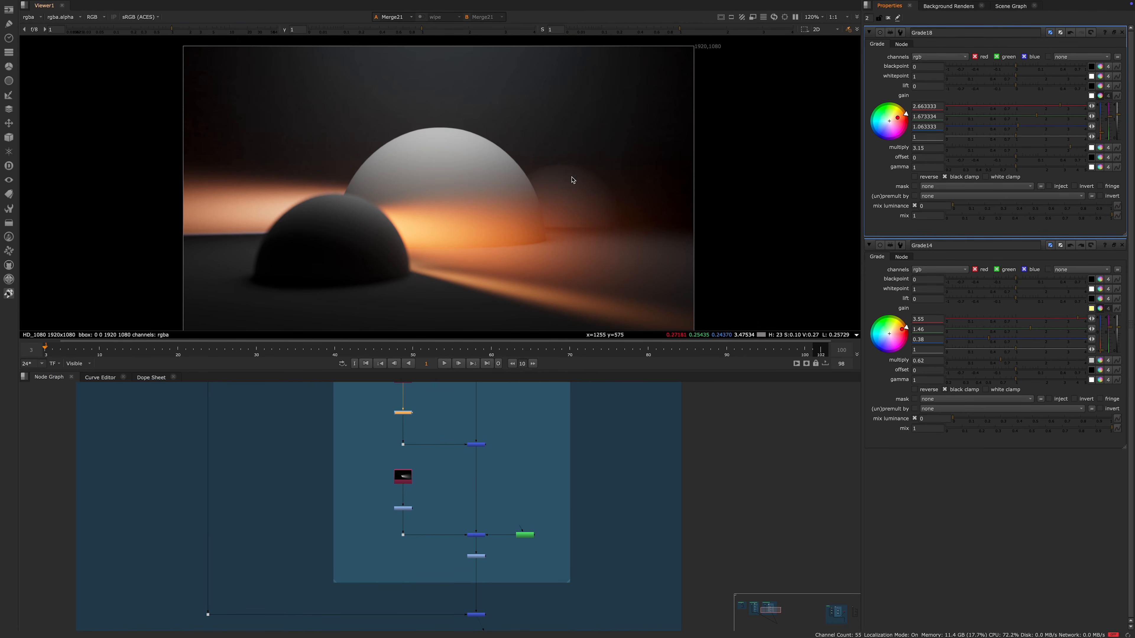
key(super+z)
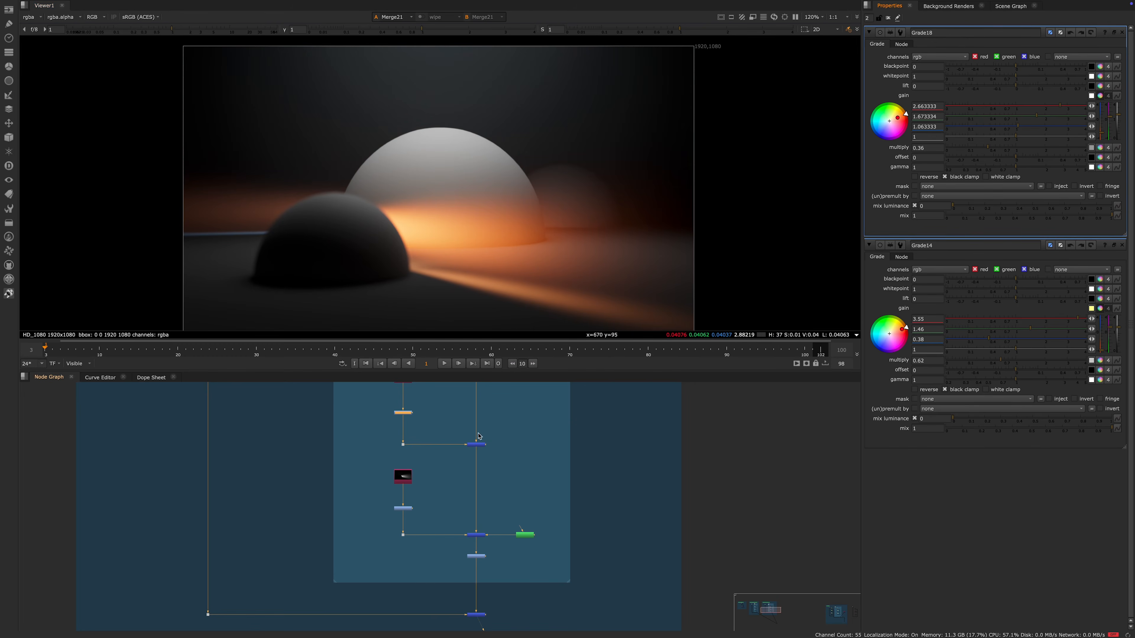
Step: Open the Read_RGB node's properties and display its raw RGB volume pass in the viewer
scroll(440, 479, down, 4)
middle_drag(440, 424, 403, 515)
scroll(435, 507, up, 3)
scroll(392, 475, down, 3)
scroll(361, 460, up, 8)
click(332, 427)
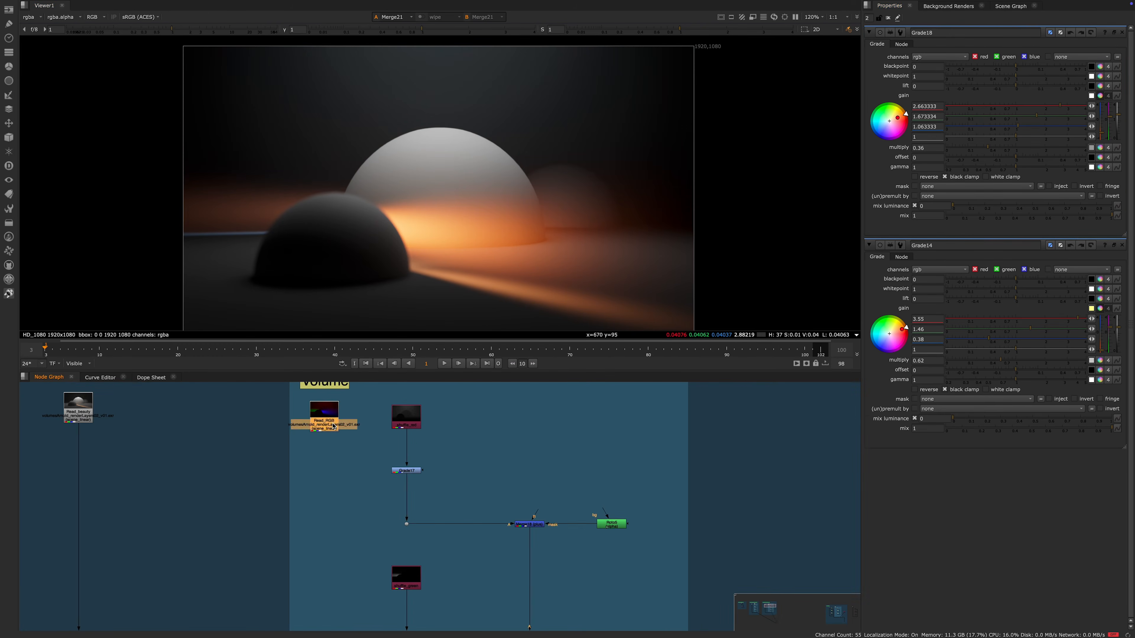
double_click(333, 427)
key(1)
scroll(353, 433, down, 3)
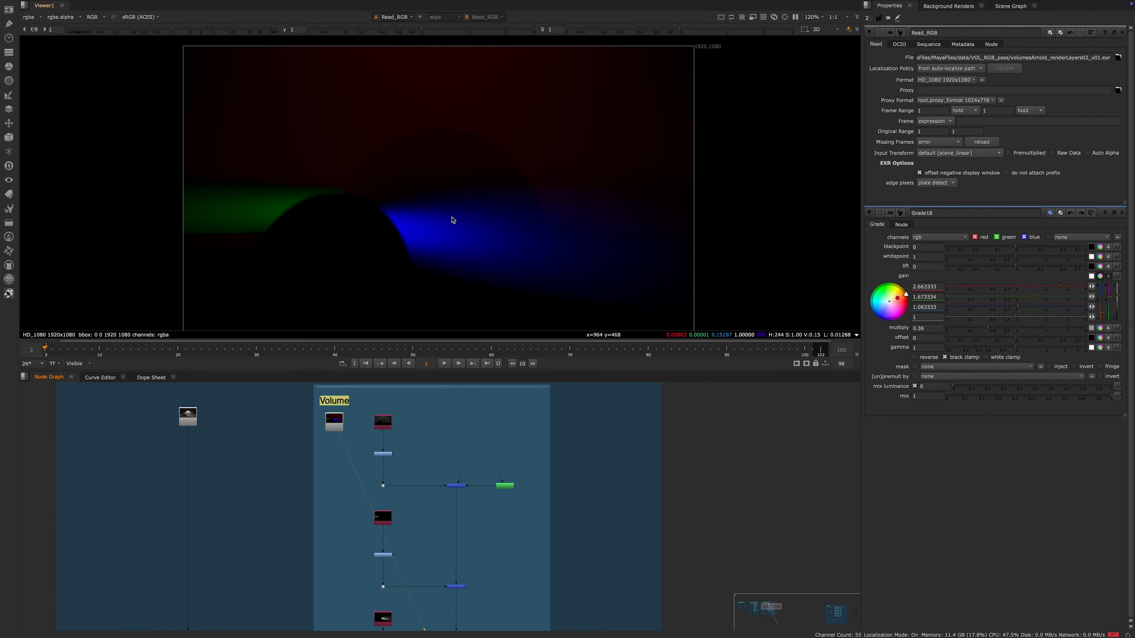
scroll(279, 457, up, 3)
Step: Display the Grade18 output in the viewer to check that volume light on its own
scroll(432, 489, down, 4)
middle_drag(486, 533, 417, 494)
double_click(360, 534)
key(1)
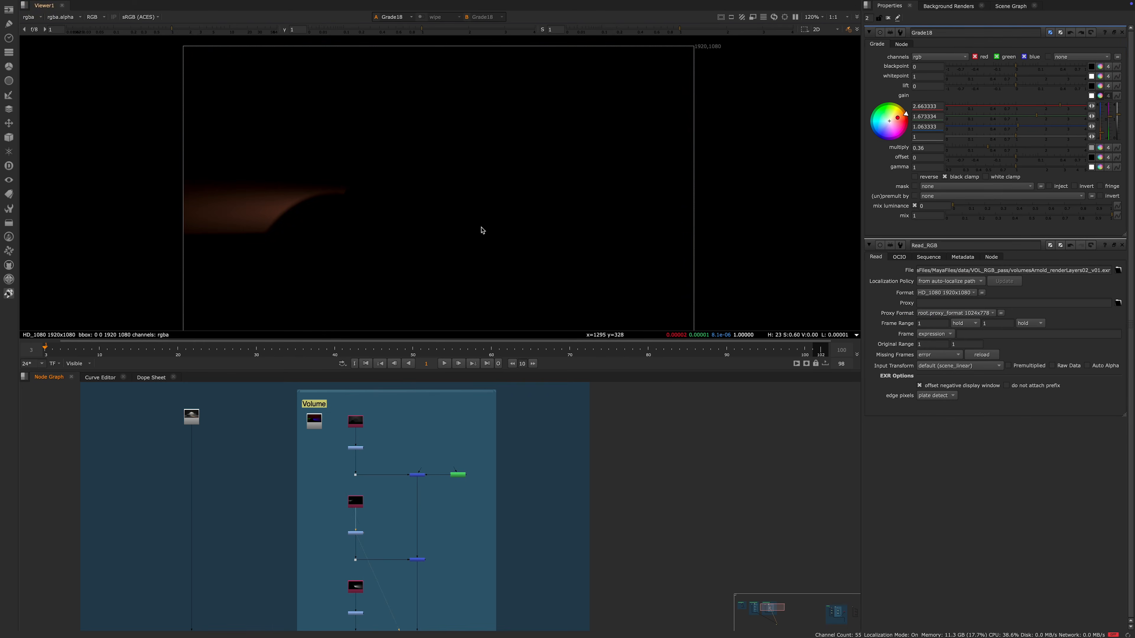
Step: Return the viewer to the final Merge21 composite and inspect the shuffle branches of RLayer Trick 02
scroll(411, 546, down, 4)
middle_drag(411, 546, 407, 459)
scroll(416, 551, up, 3)
drag(447, 491, 385, 520)
key(1)
middle_drag(392, 468, 437, 577)
scroll(429, 532, up, 4)
scroll(352, 517, down, 2)
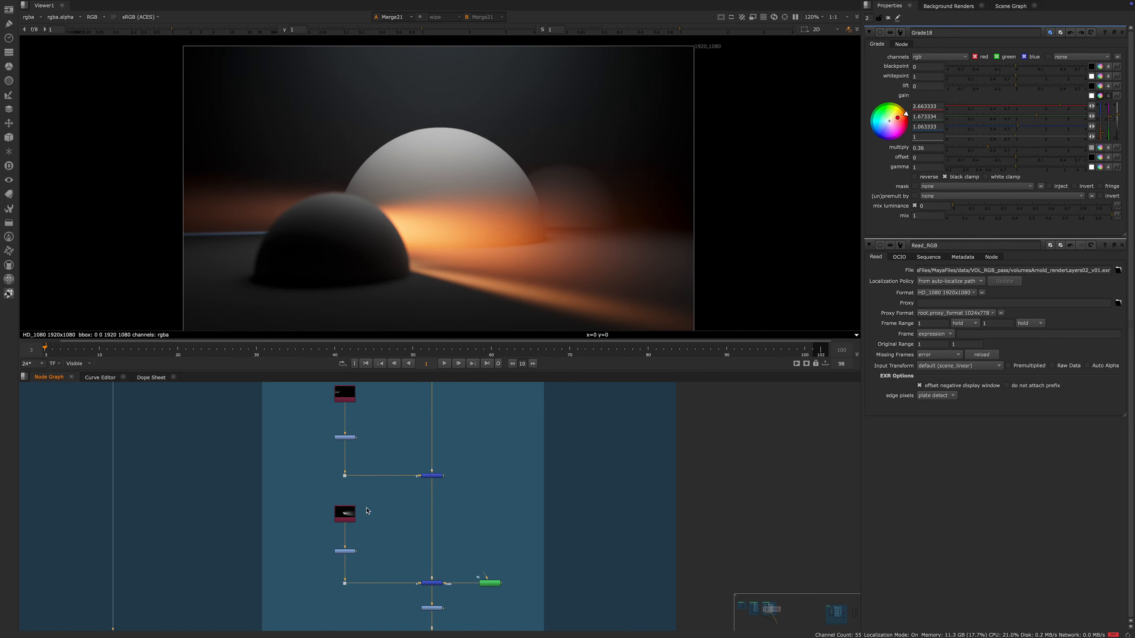
Step: Examine the full RLayer Trick 02 tree alongside the finished Merge21 image
scroll(362, 510, down, 3)
scroll(420, 565, down, 2)
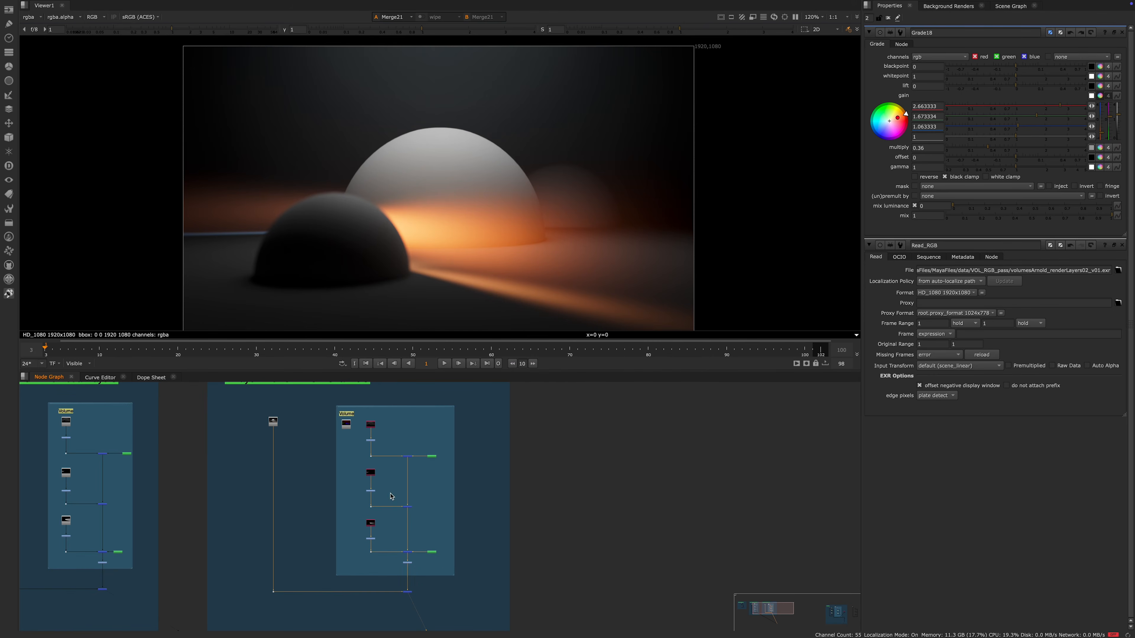
scroll(400, 496, up, 3)
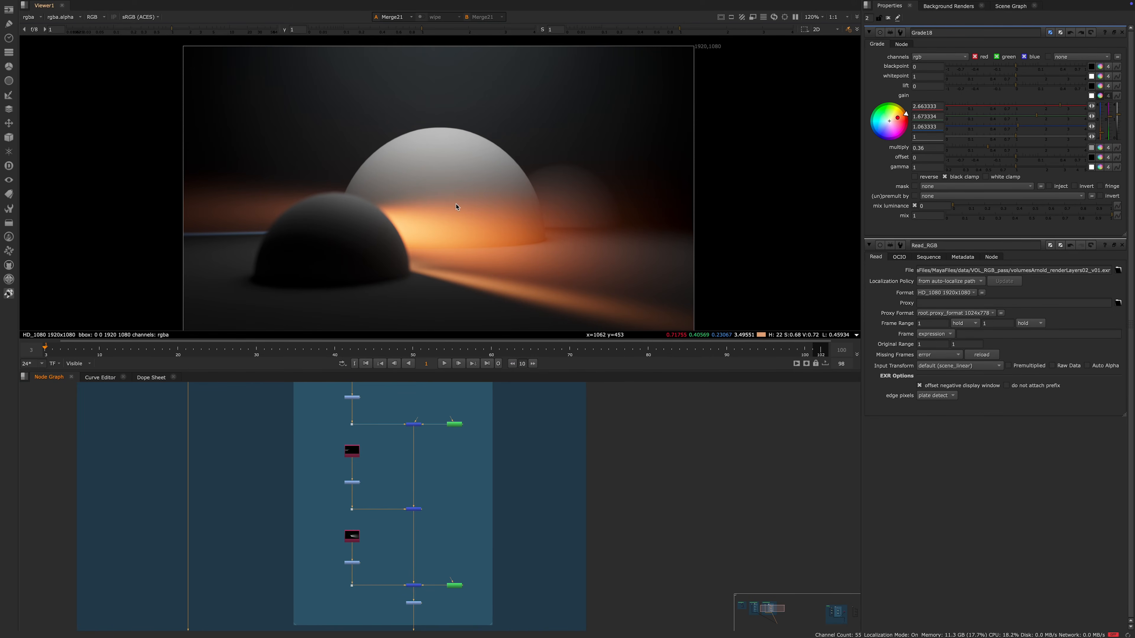
middle_drag(395, 211, 407, 206)
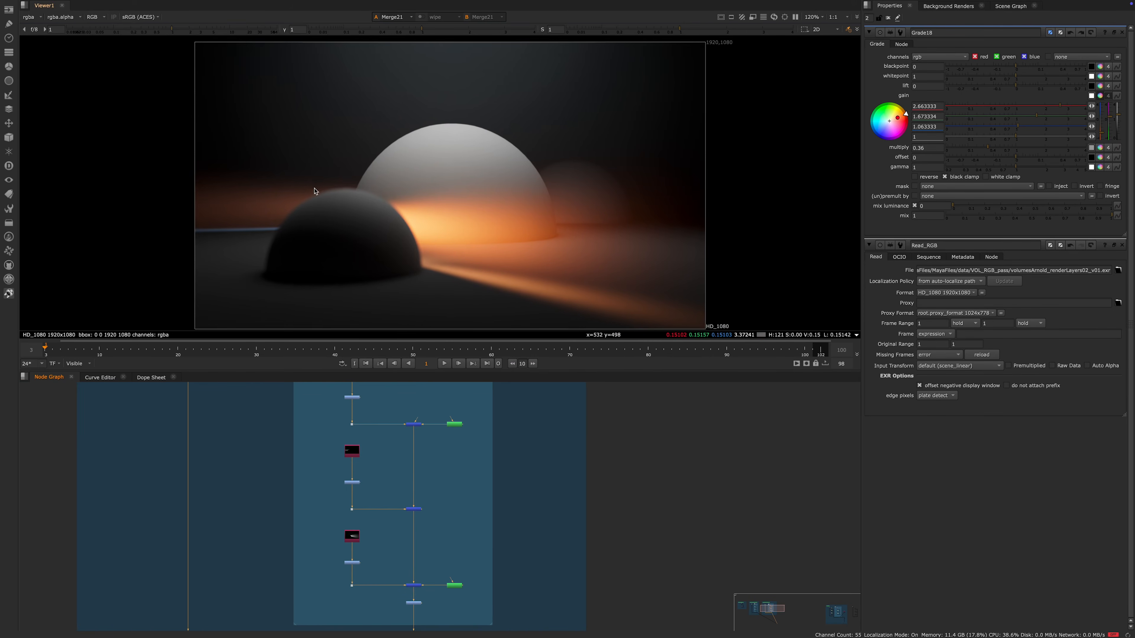
scroll(411, 463, down, 3)
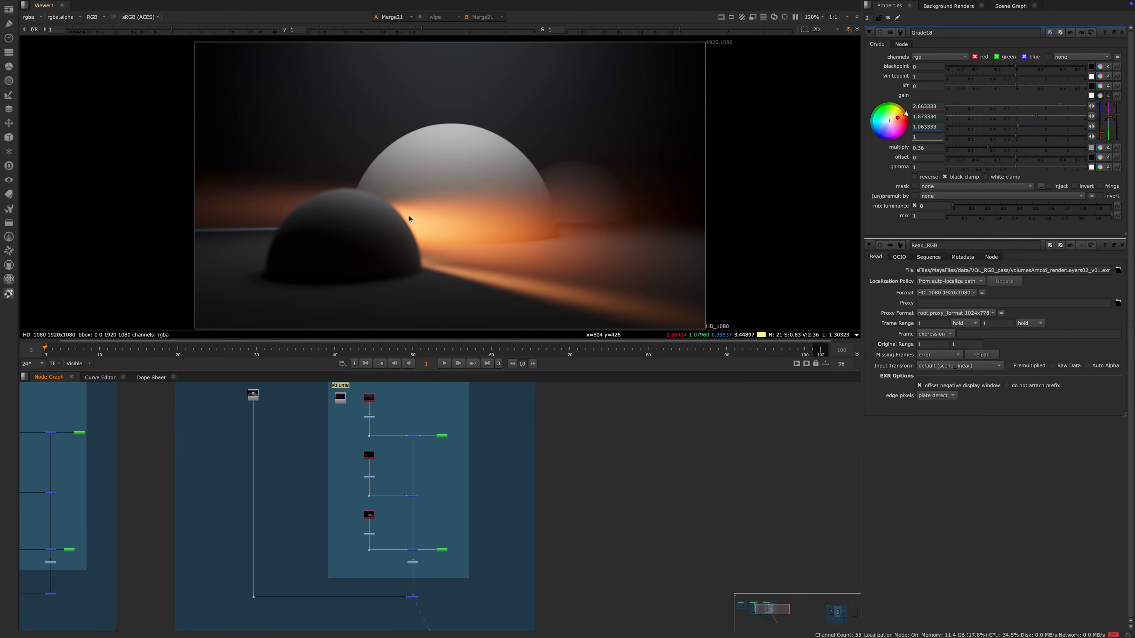
scroll(428, 514, up, 3)
scroll(415, 488, down, 3)
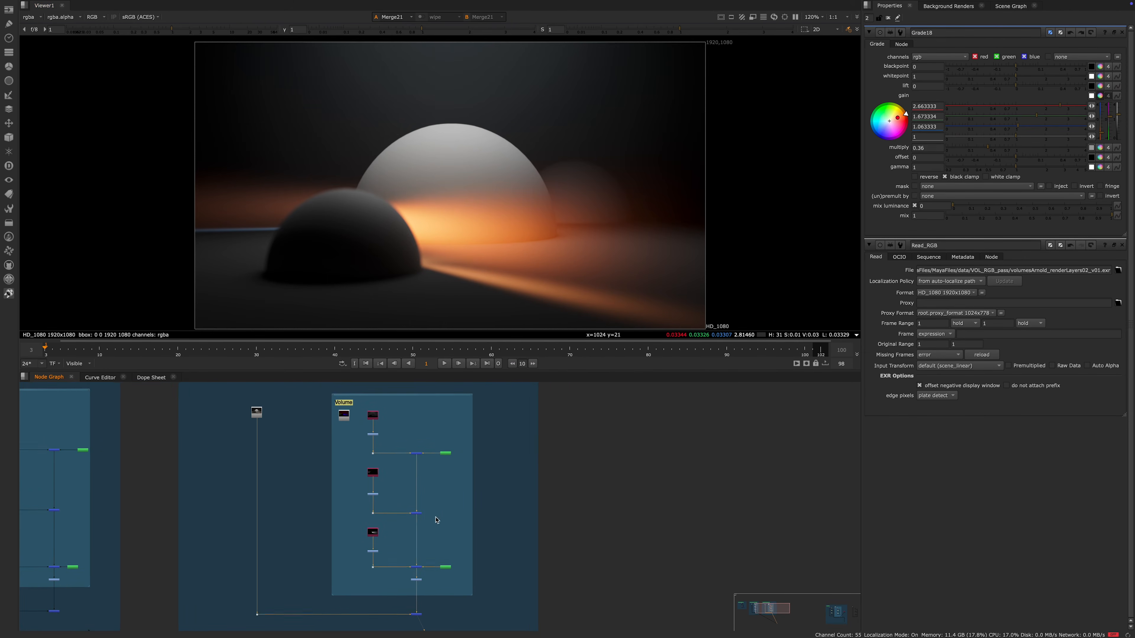
scroll(403, 449, up, 1)
scroll(403, 448, down, 4)
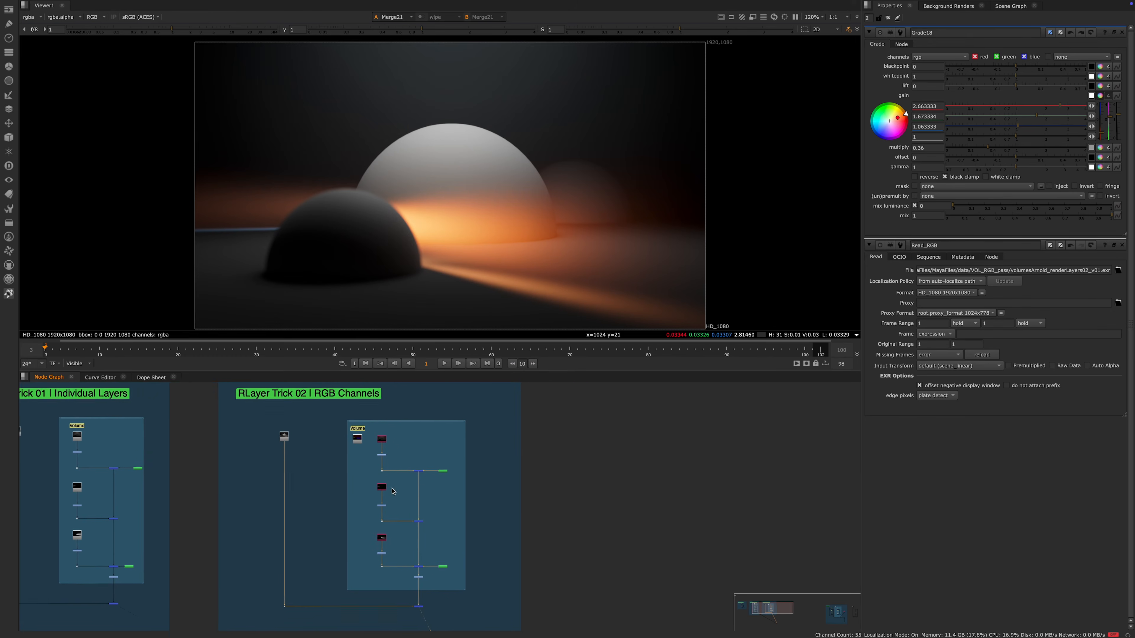
scroll(478, 488, up, 2)
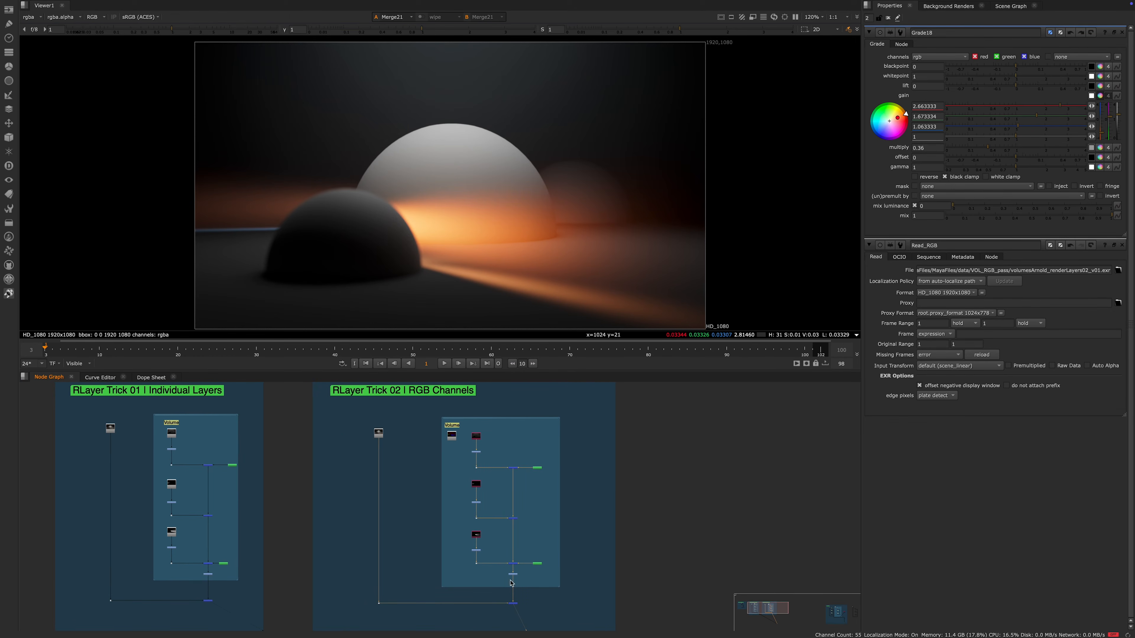
click(611, 571)
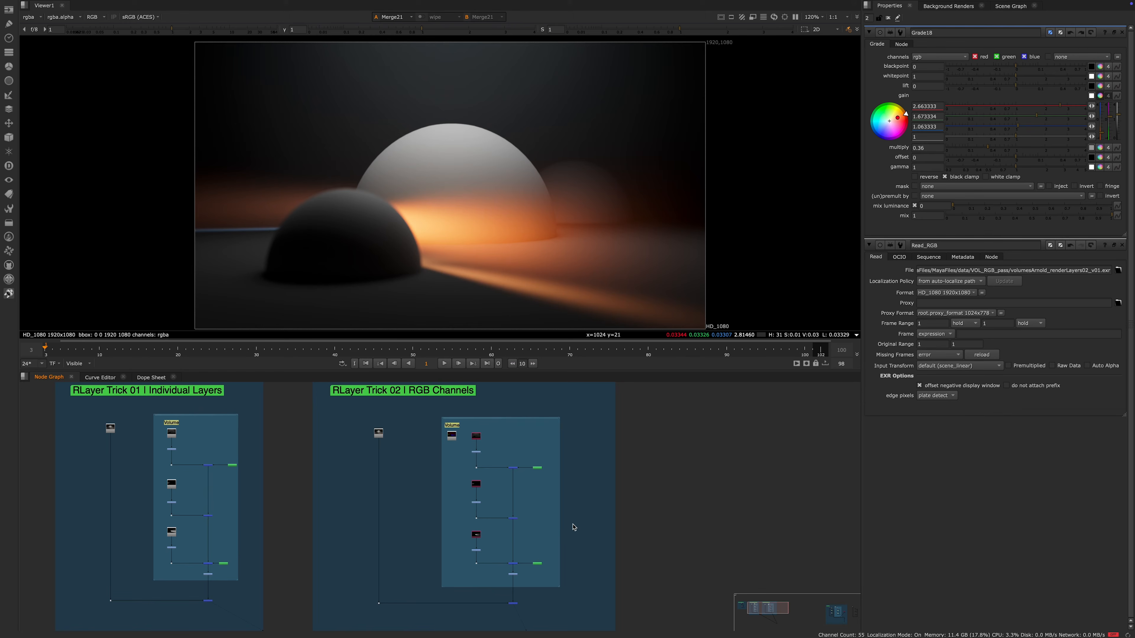
Step: Compare the node layouts of Method 2 (volBox | AOV), RLayer Trick 01 and RLayer Trick 02
scroll(460, 494, down, 2)
middle_drag(322, 460, 507, 479)
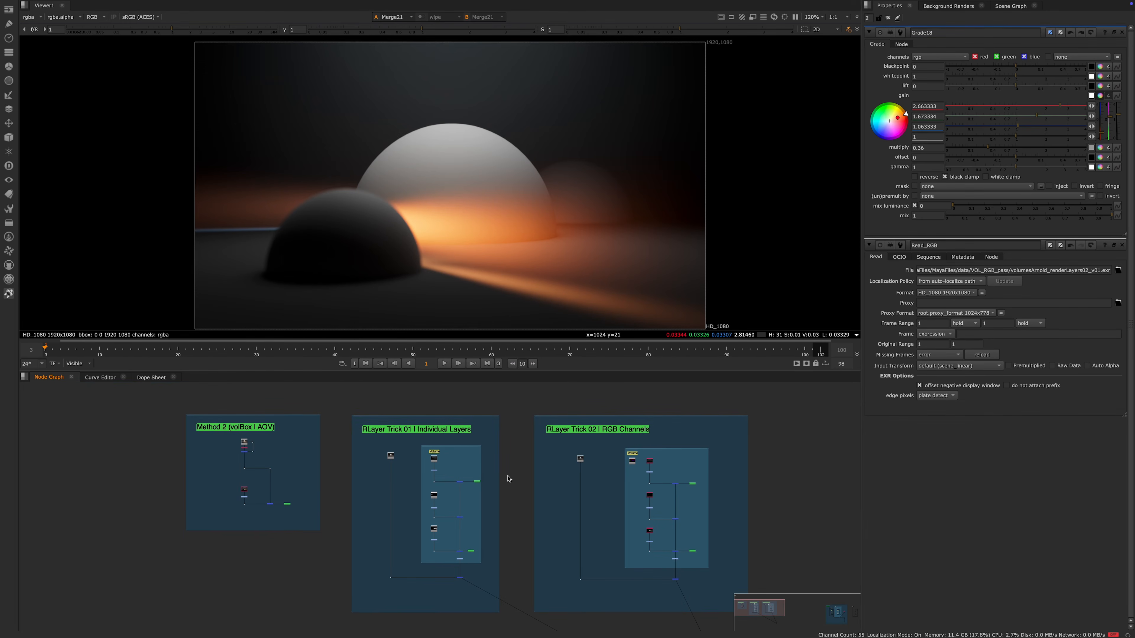
scroll(299, 438, up, 3)
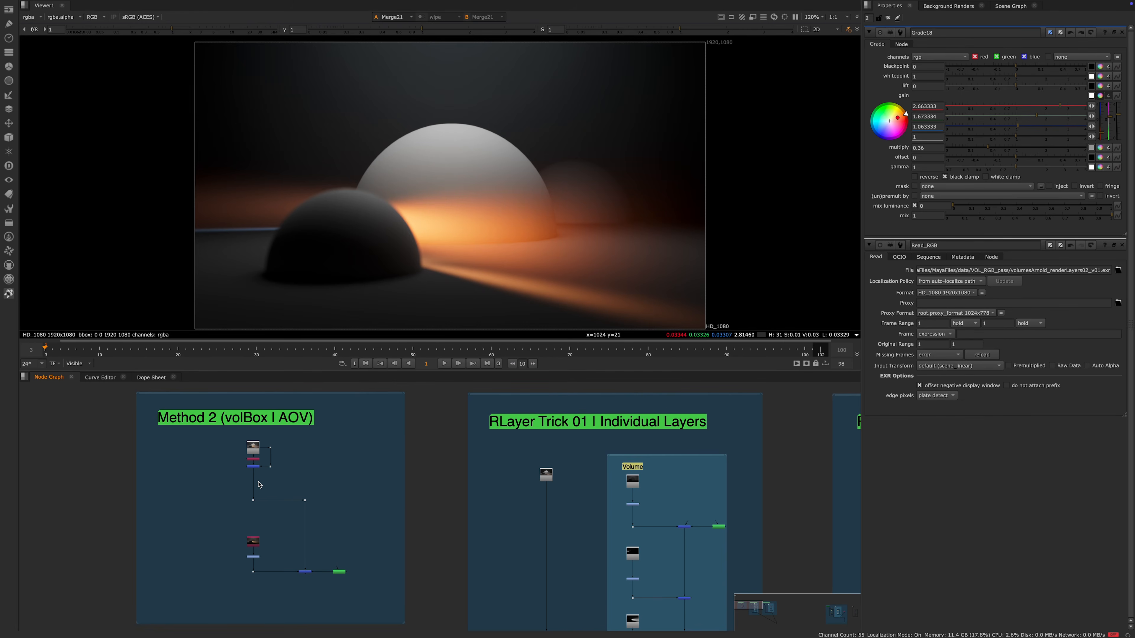
middle_drag(334, 484, 174, 460)
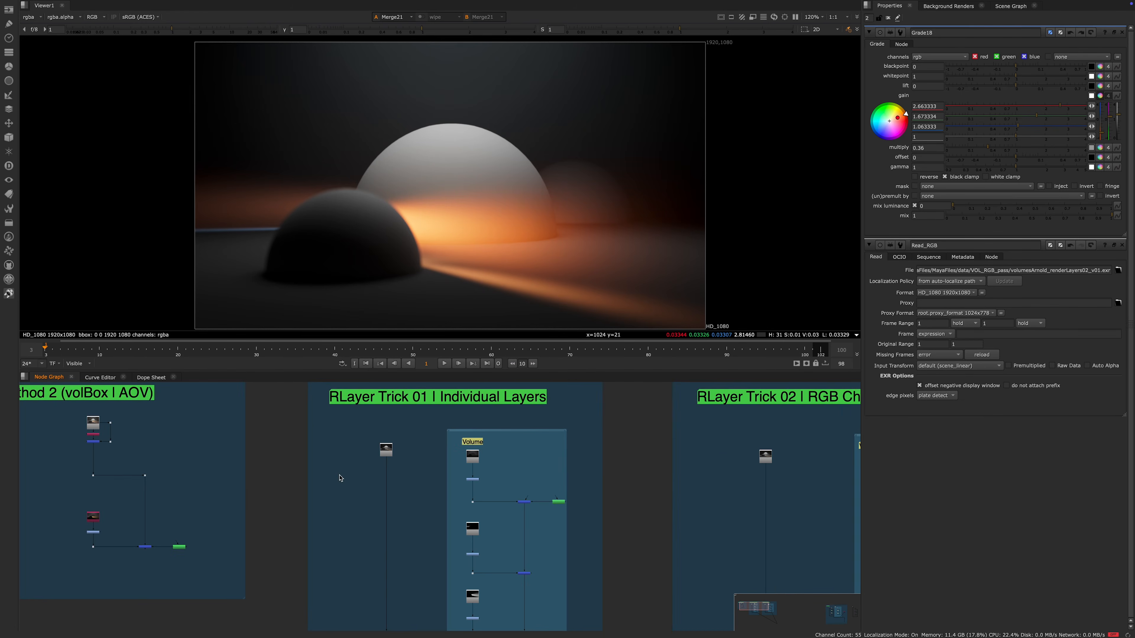
scroll(339, 478, down, 3)
middle_drag(407, 479, 357, 477)
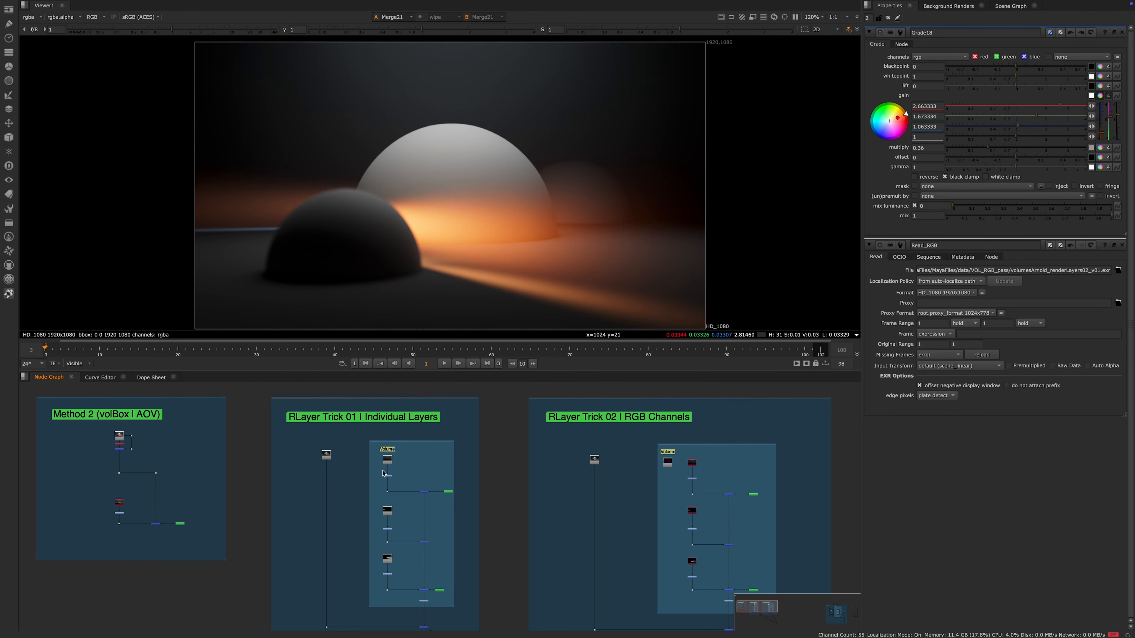
scroll(435, 481, up, 2)
middle_drag(493, 487, 312, 442)
scroll(221, 442, up, 2)
middle_drag(221, 441, 378, 477)
scroll(393, 464, down, 2)
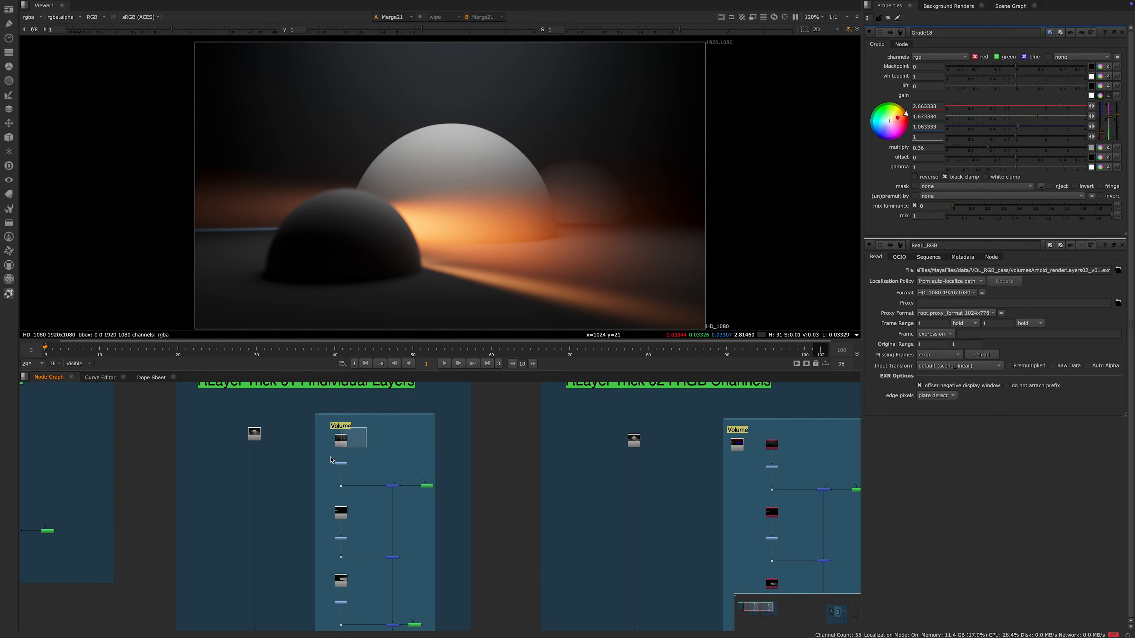
Step: Select a volume Read node in RLayer Trick 01, followed by the three shuffle nodes in RLayer Trick 02 one by one
click(342, 515)
middle_drag(518, 486, 319, 461)
middle_drag(579, 455, 379, 431)
scroll(453, 422, up, 2)
drag(468, 401, 383, 429)
drag(440, 501, 389, 527)
middle_drag(428, 610, 441, 549)
drag(454, 573, 392, 536)
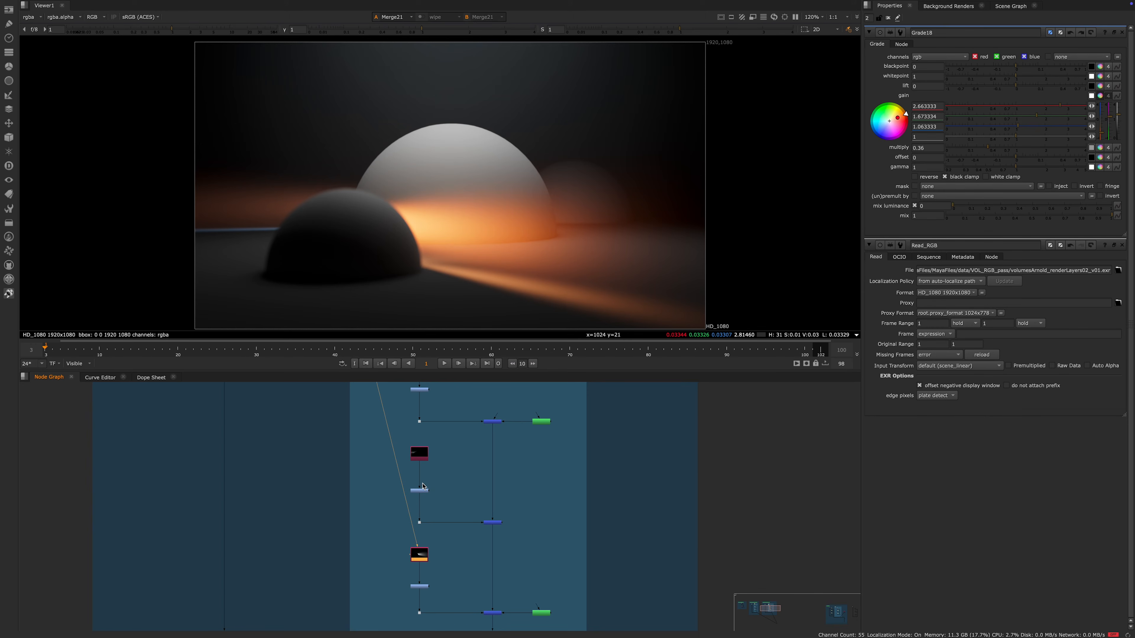
Step: Review the RLayer Trick 02 volume branches and finish with an overview of all three volume setups
scroll(447, 470, down, 2)
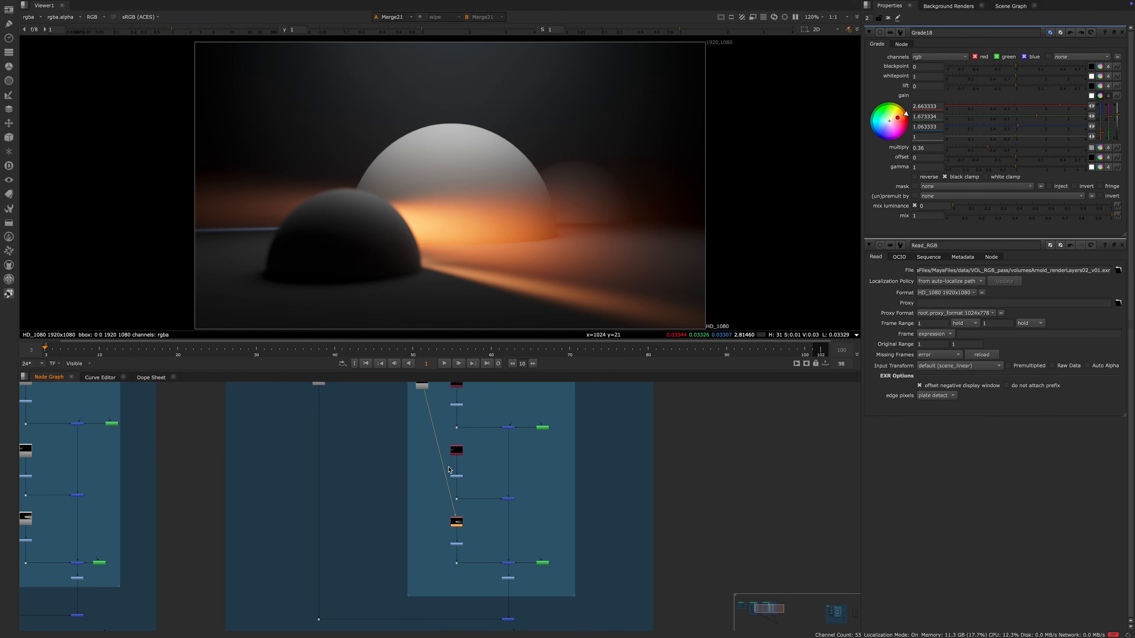
scroll(450, 469, up, 1)
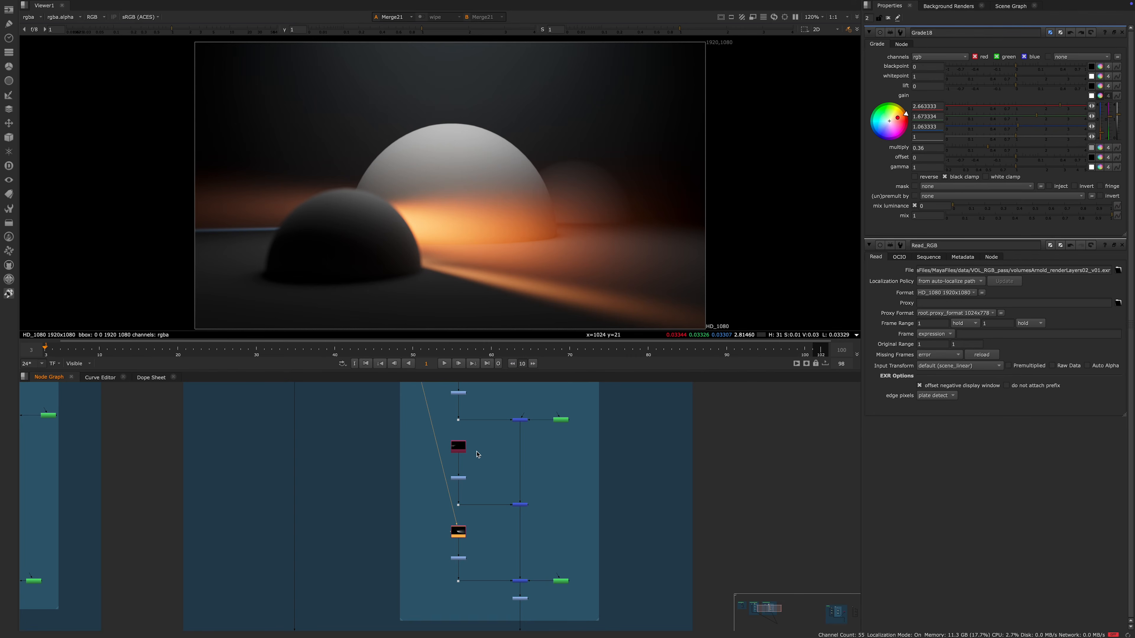
middle_drag(479, 454, 438, 457)
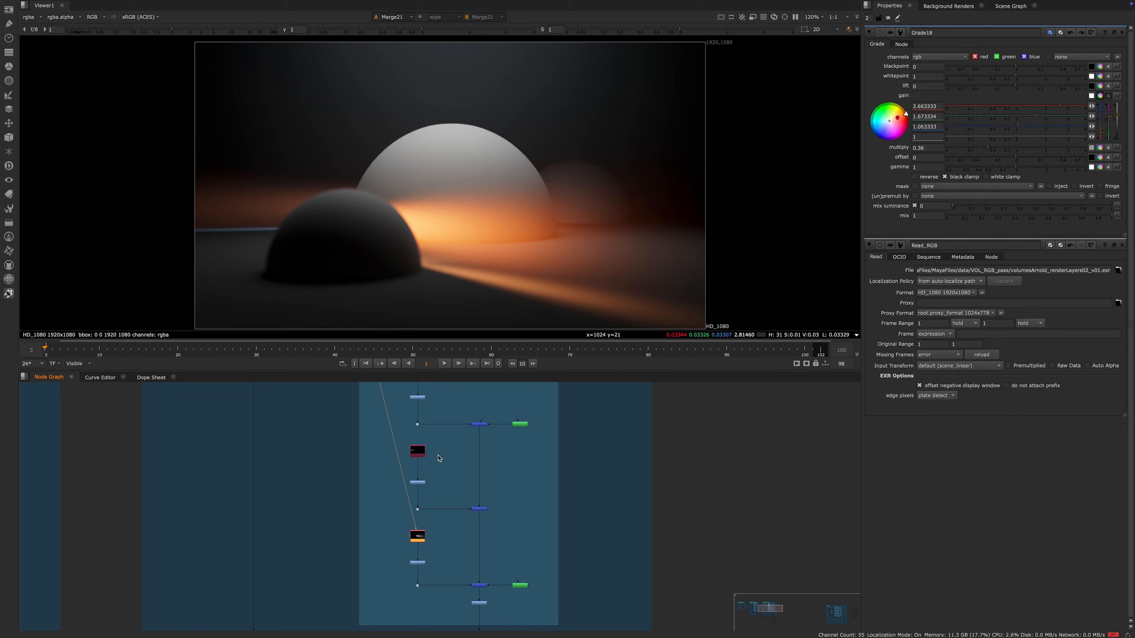
scroll(440, 461, down, 5)
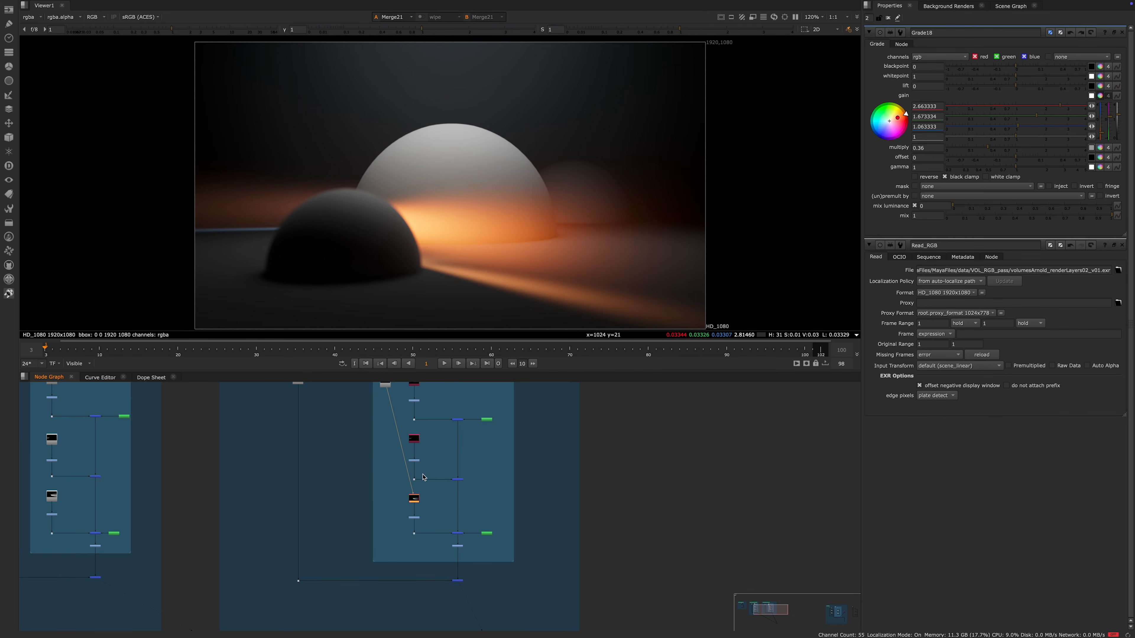
scroll(422, 478, down, 5)
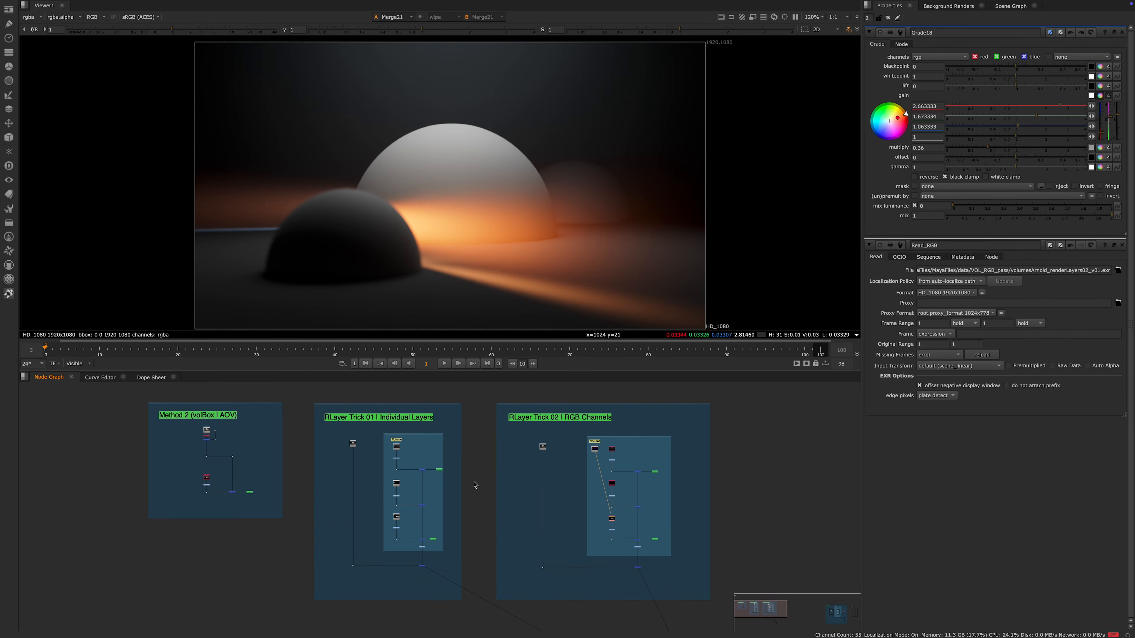